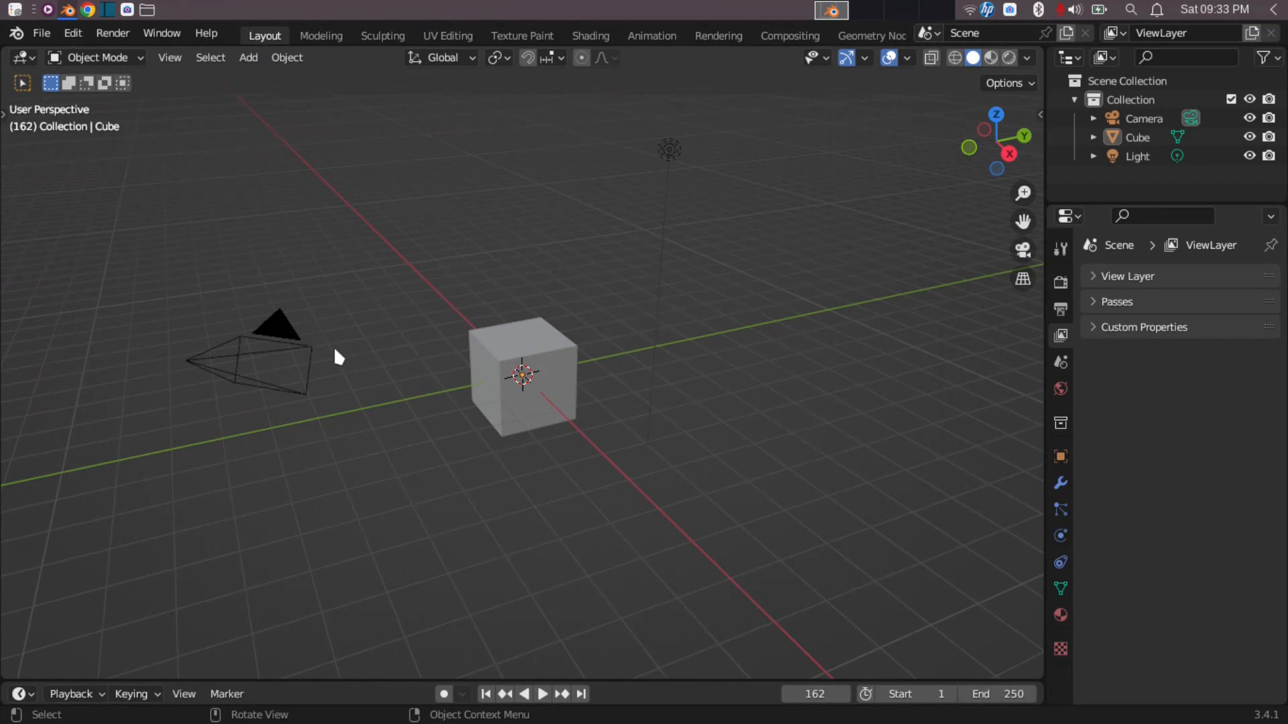
Step: Select the camera, the cube and the light one after another in the 3D viewport, and clear the selection
left_click(275, 320)
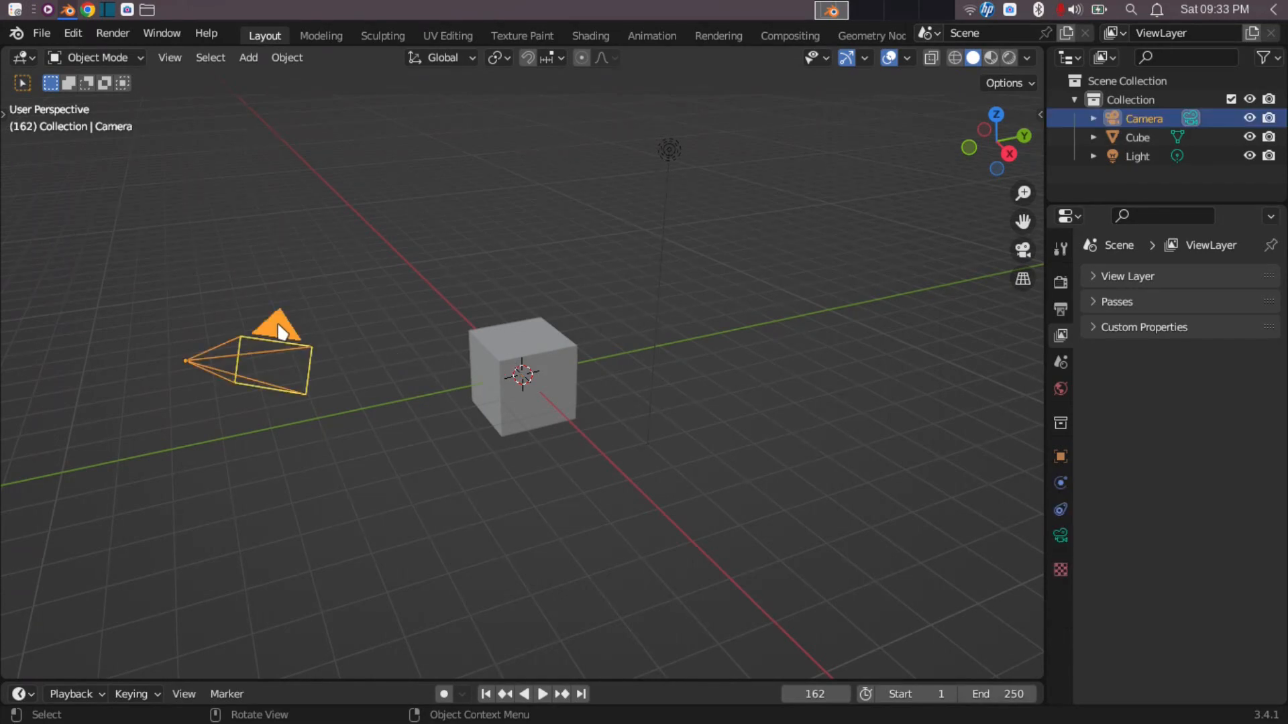
left_click(551, 344)
left_click(670, 149)
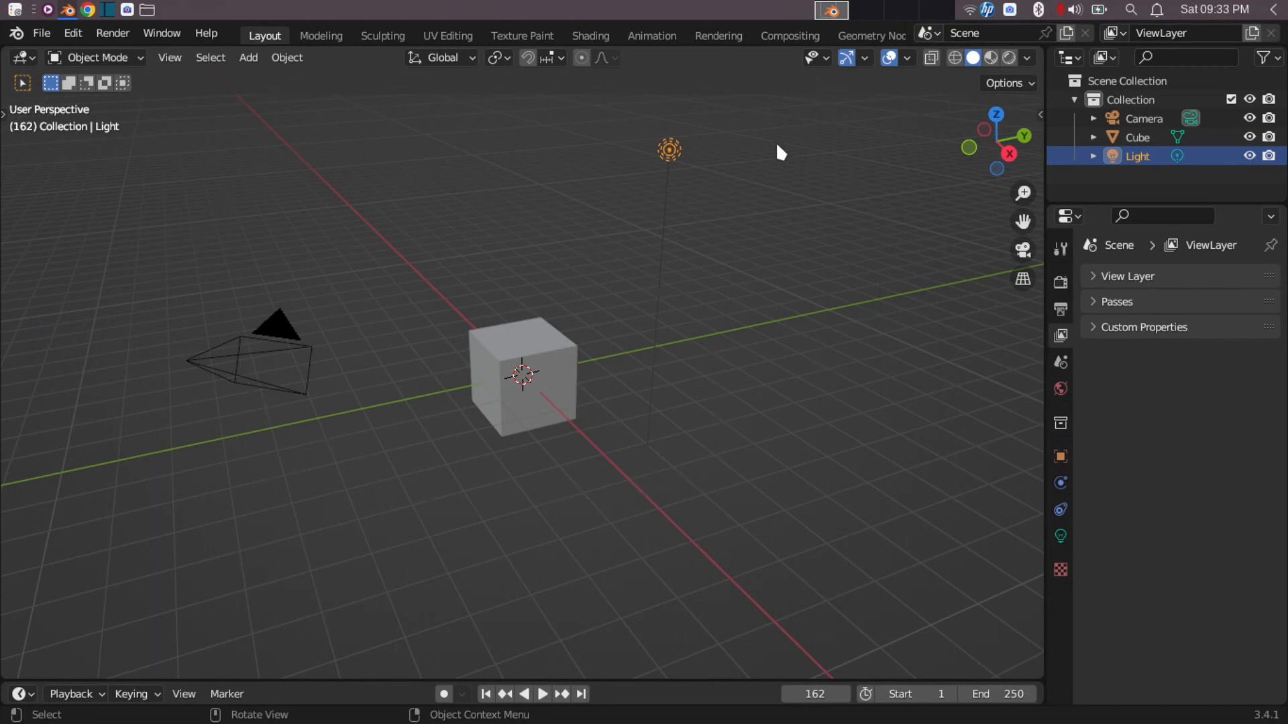
left_click(991, 32)
left_click(726, 392)
Step: Select the Camera, Cube and Light in turn in the scene's object list, finishing on the Camera
left_click(1137, 117)
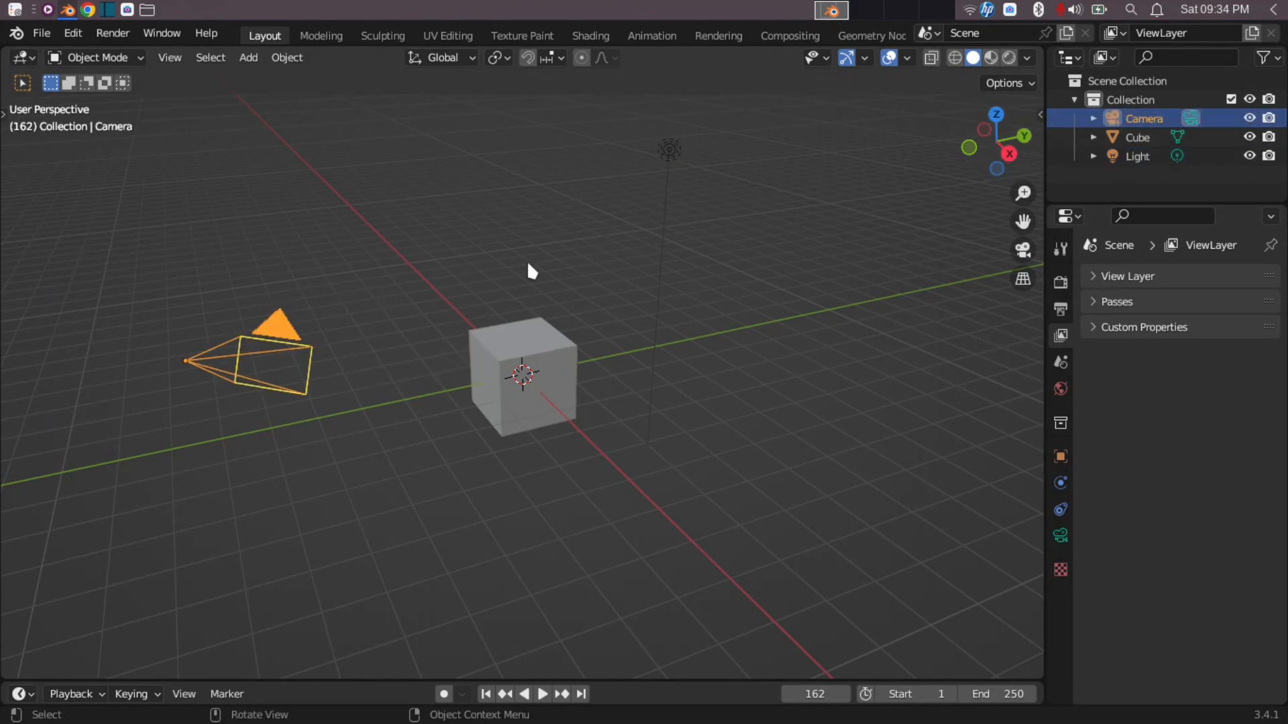
left_click(1133, 137)
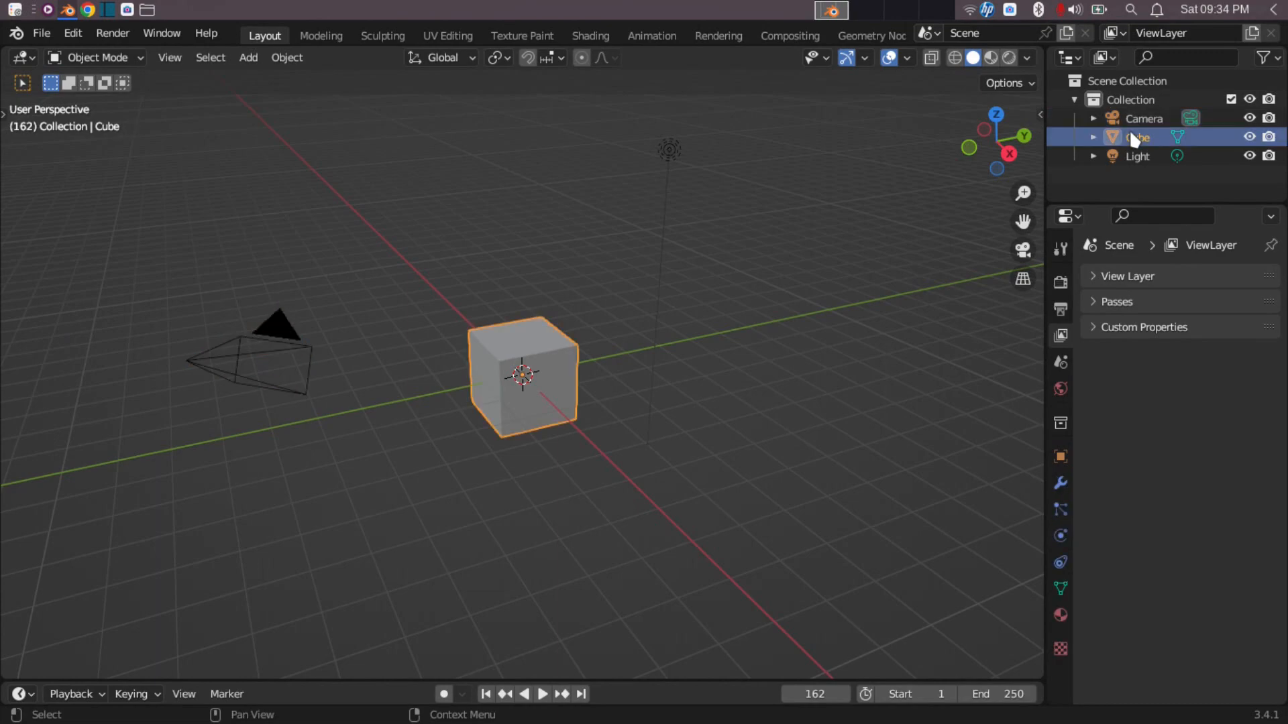
left_click(1123, 158)
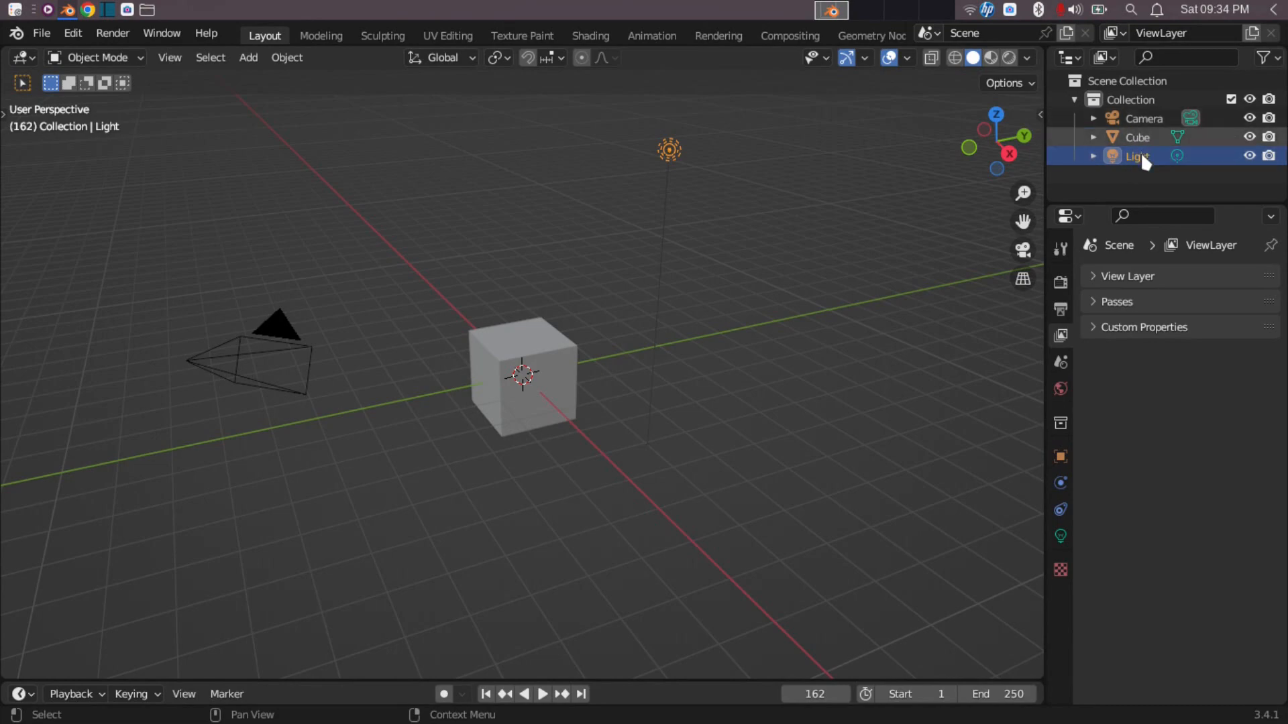
left_click(1141, 118)
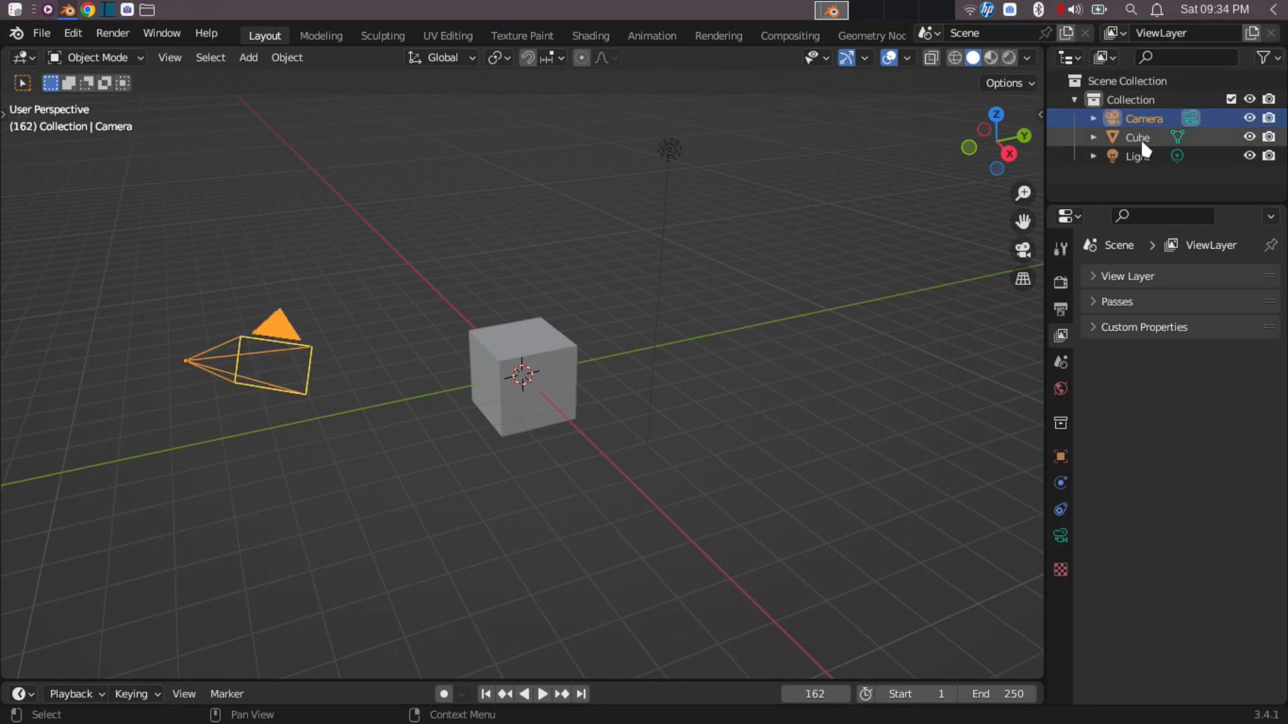
left_click(1140, 138)
left_click(1140, 150)
left_click(1139, 123)
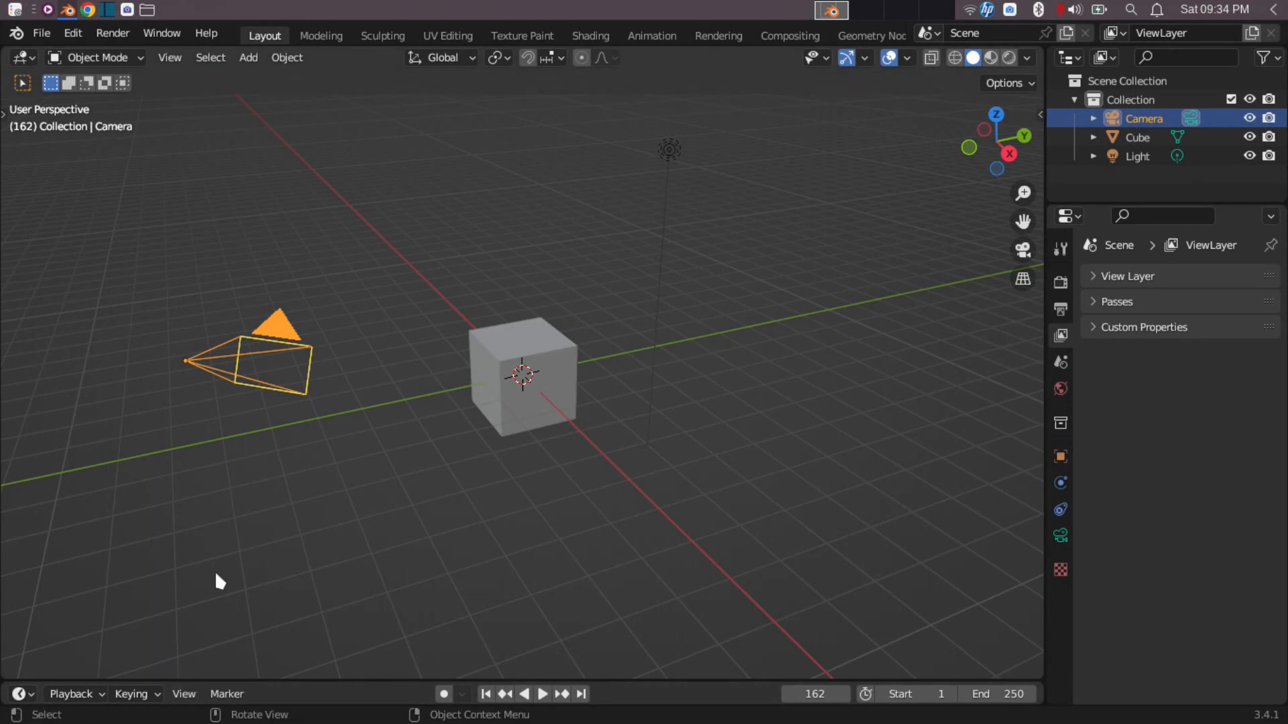
Step: Select the cube and the light directly in the 3D viewport and orbit around the scene
left_click(550, 361)
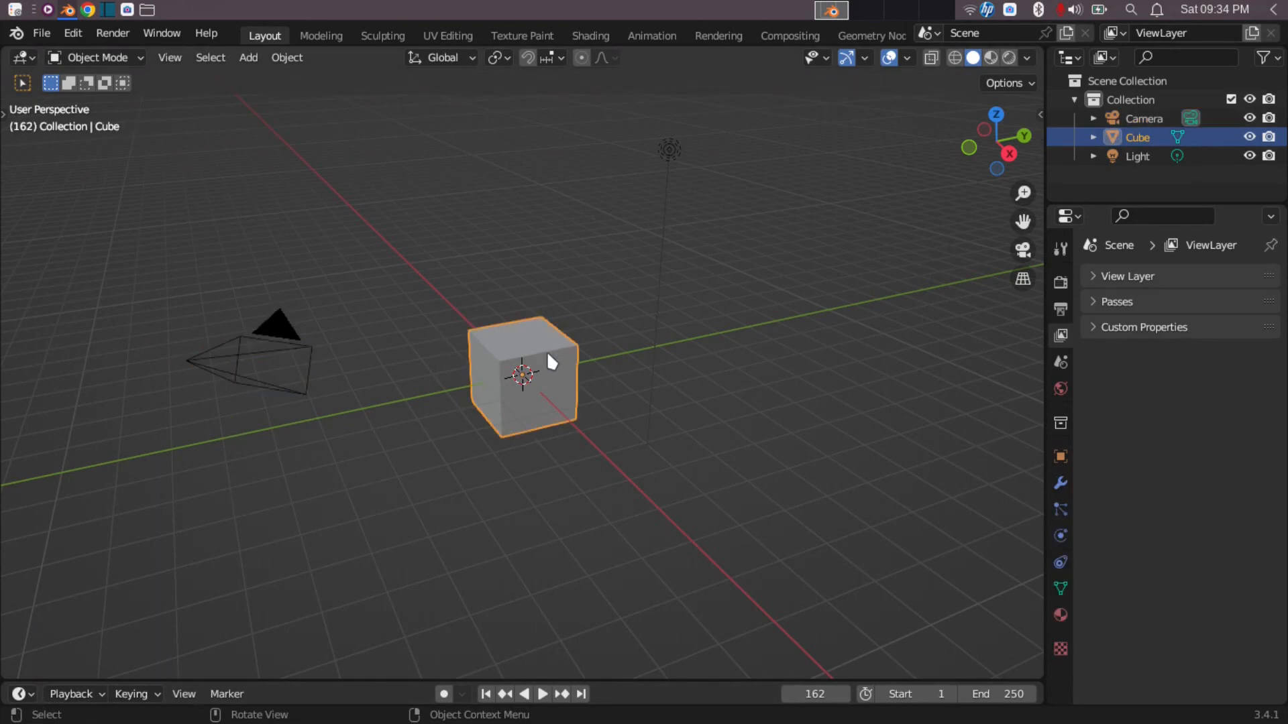
left_click(664, 149)
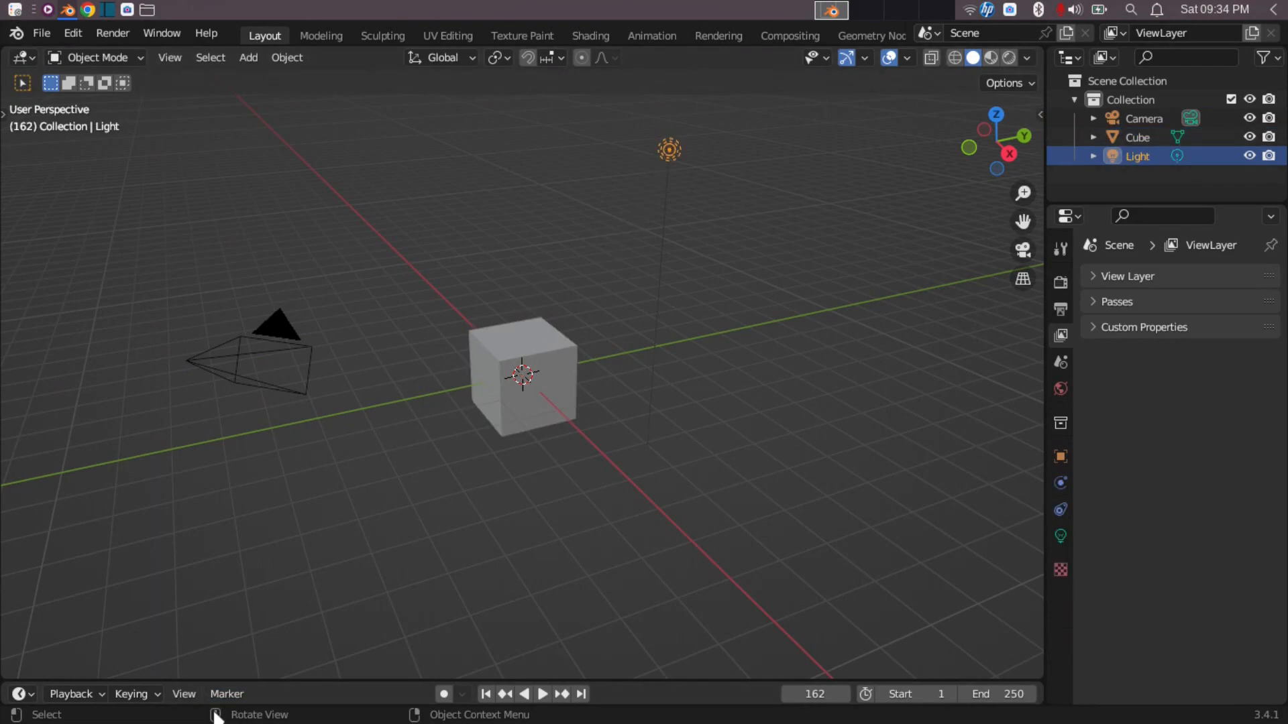
middle_click_drag(614, 365, 544, 424)
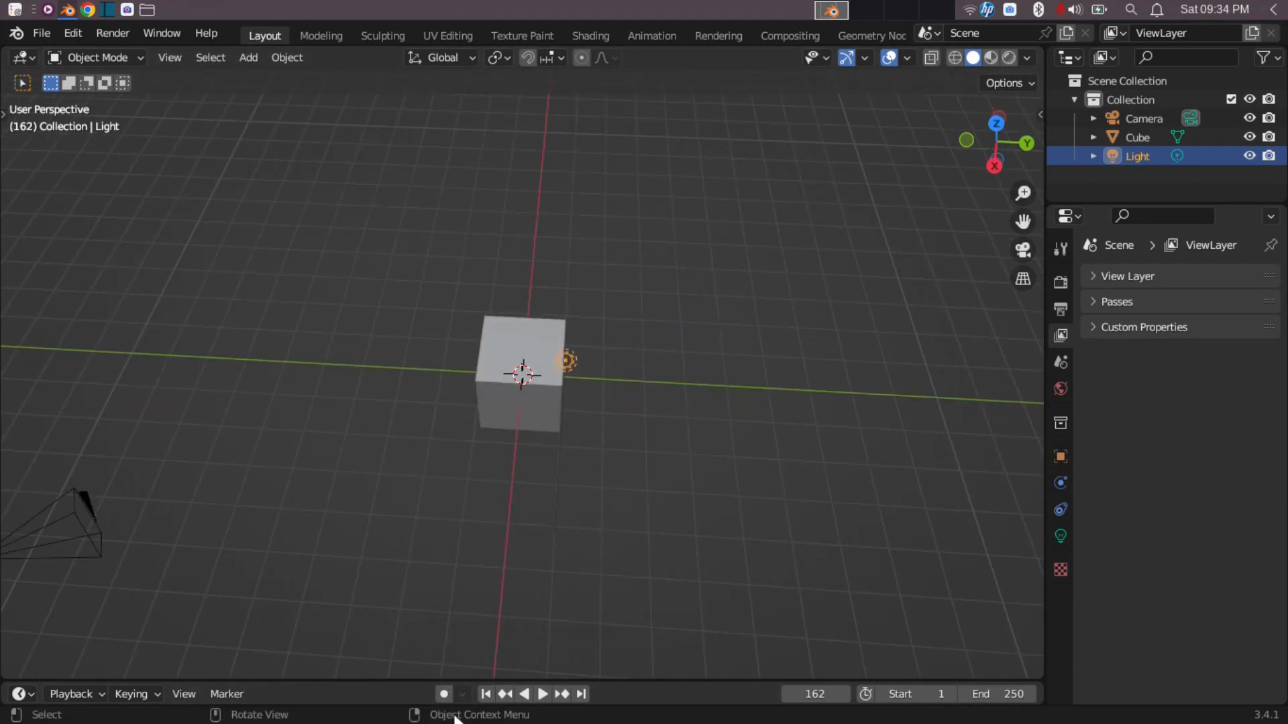
middle_click_drag(451, 506, 674, 473)
Step: Select the cube, show its object context menu and dismiss it without choosing a command
left_click(530, 377)
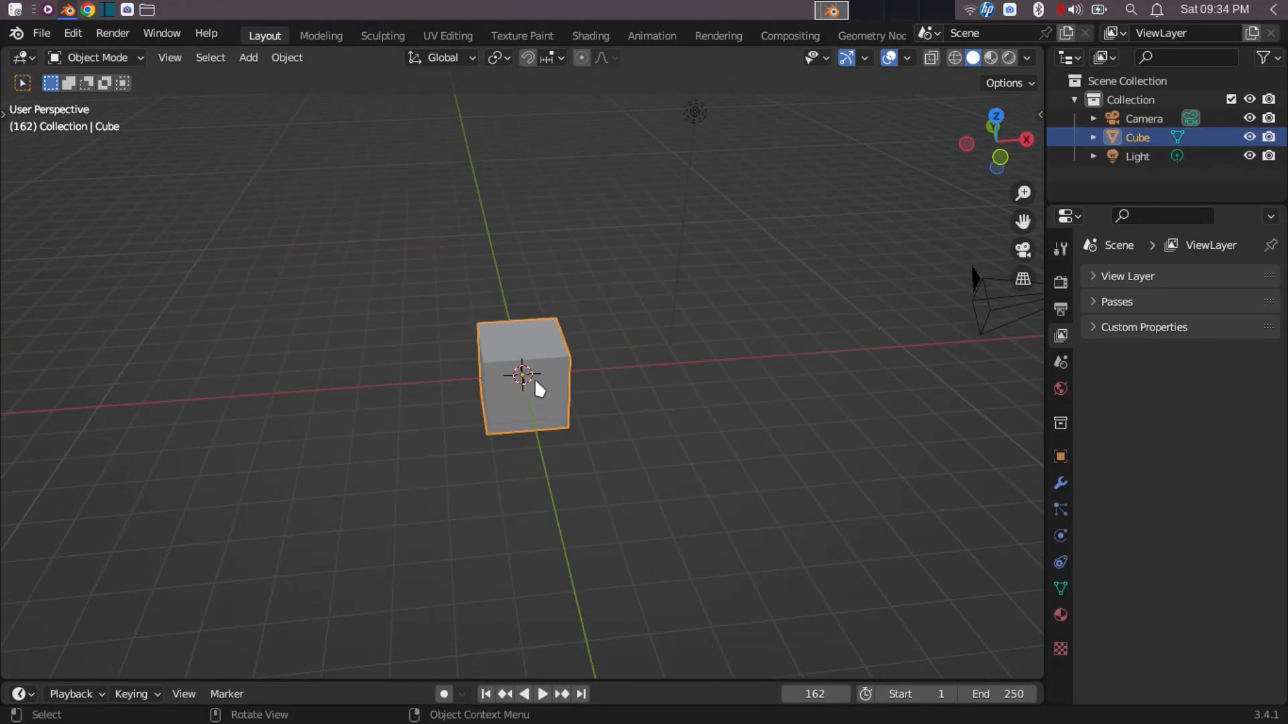
right_click(533, 362)
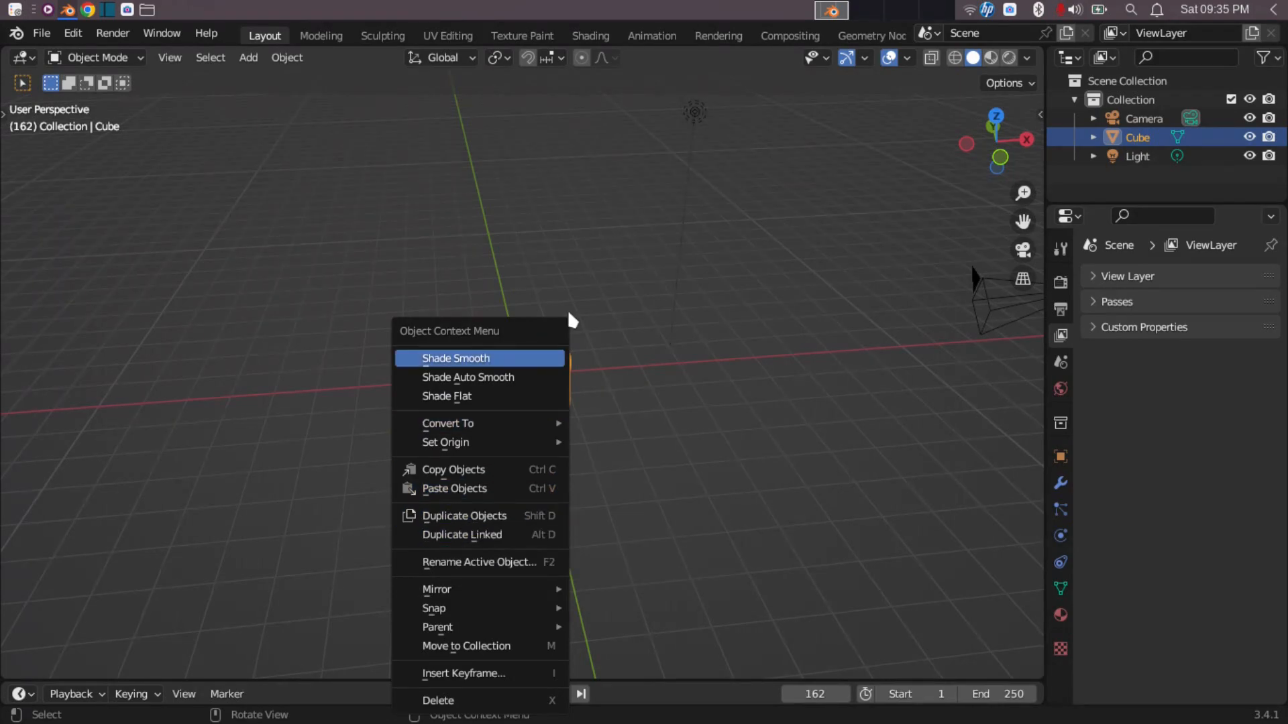
middle_click_drag(722, 455, 483, 410)
Step: Show the camera's object context menu, dismiss it and select the cube again
left_click(147, 207)
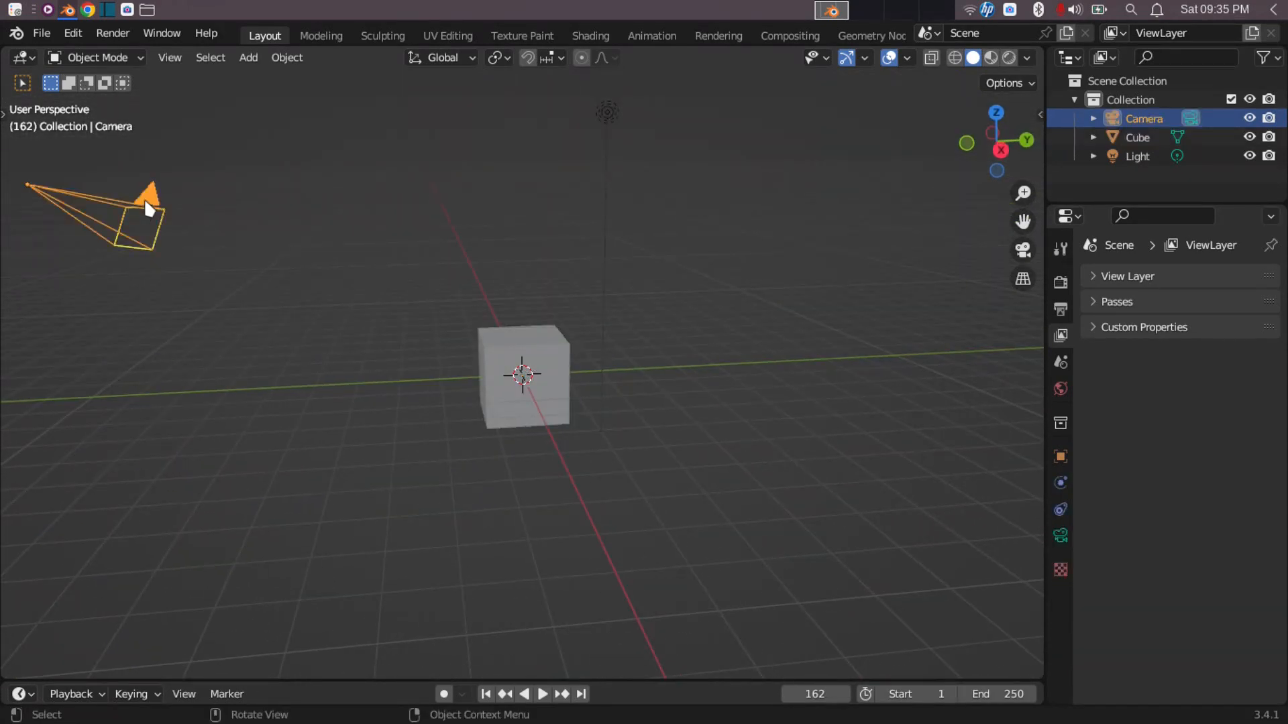
right_click(147, 203)
right_click(155, 210)
left_click(149, 208)
left_click(529, 399)
Step: Clear the selection and orbit around the cube to view it from above and from several sides
middle_click_drag(586, 441, 585, 564)
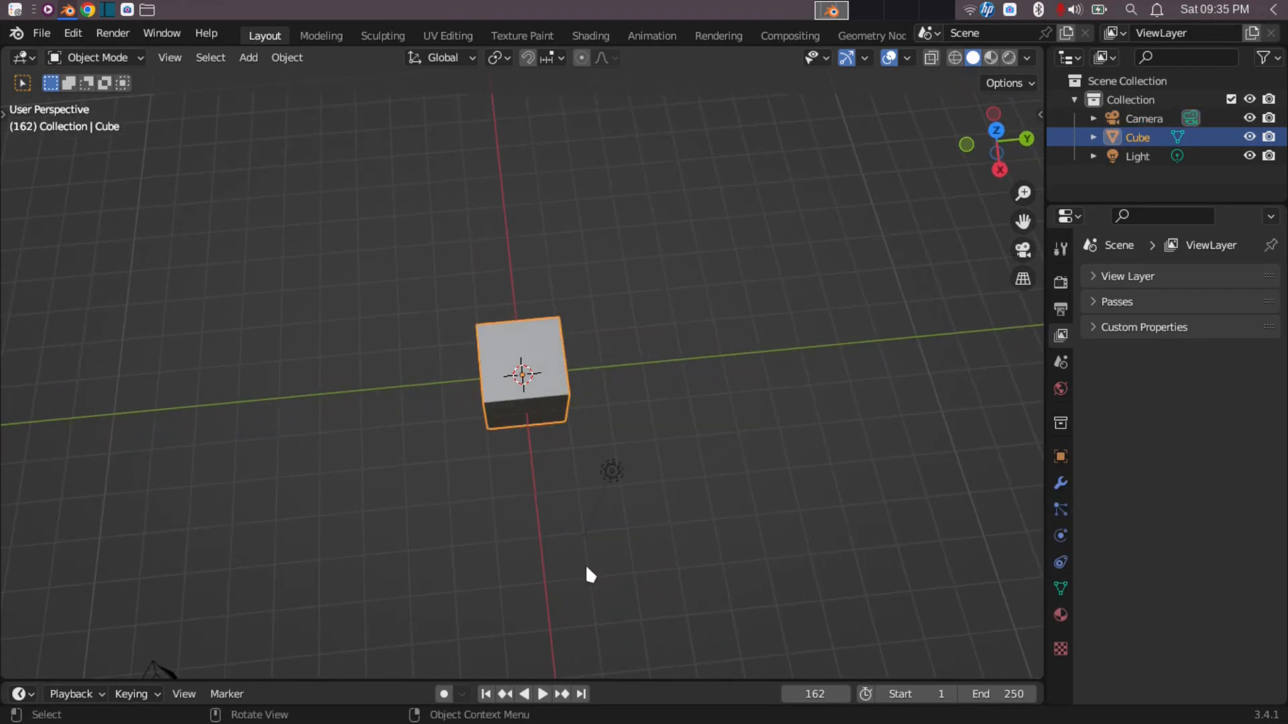
left_click(499, 538)
middle_click_drag(549, 469, 865, 372)
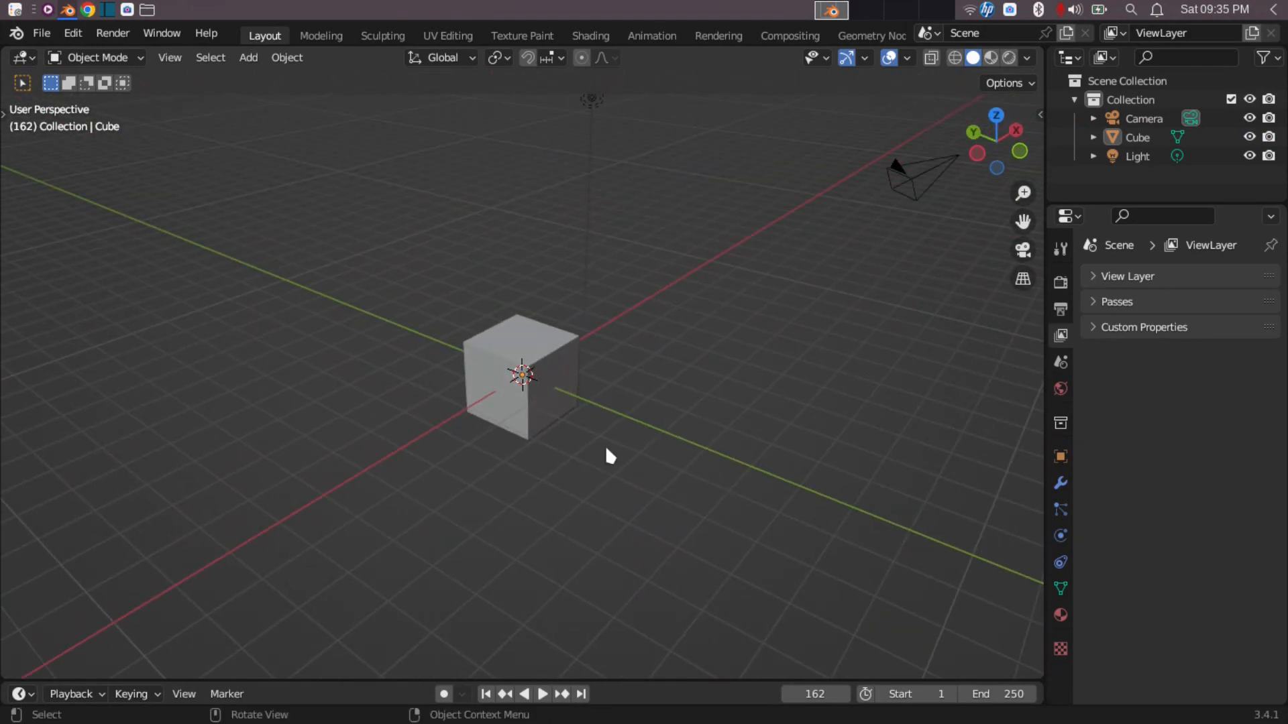
middle_click_drag(461, 470, 614, 487)
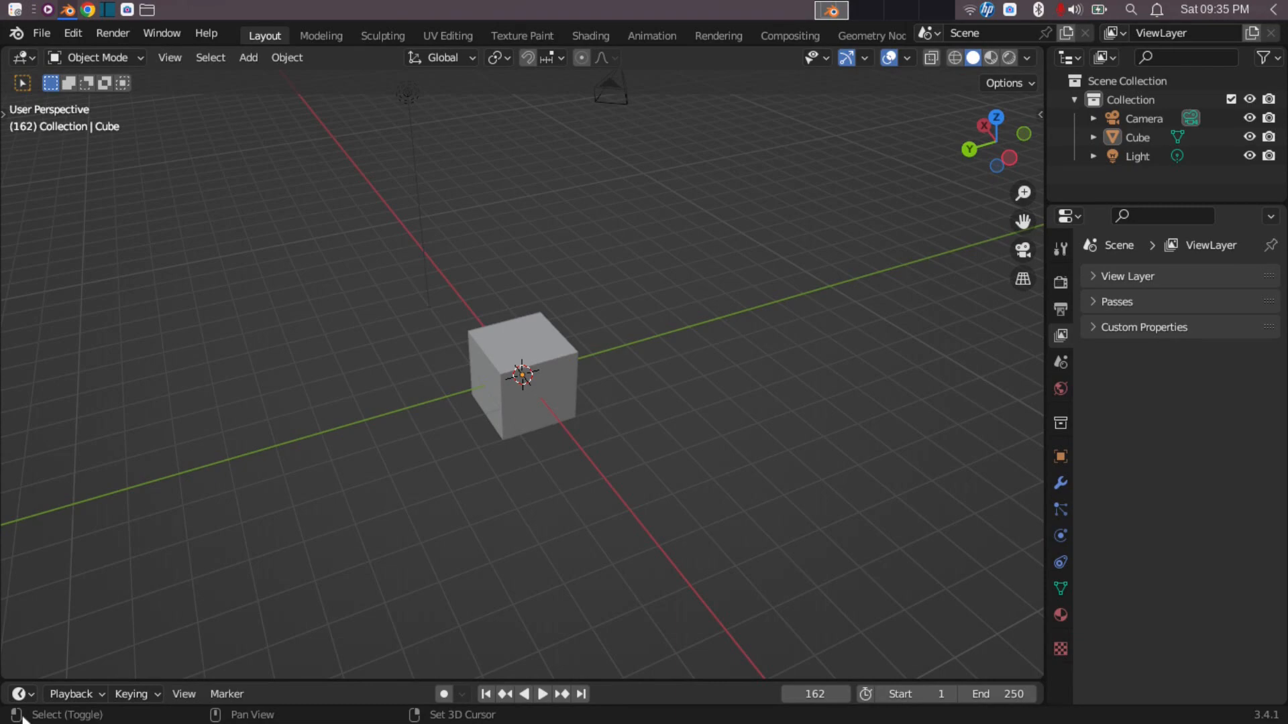
Step: Toggle the cube's selection and extend the selection to the light and the camera
left_click(526, 401, "shift")
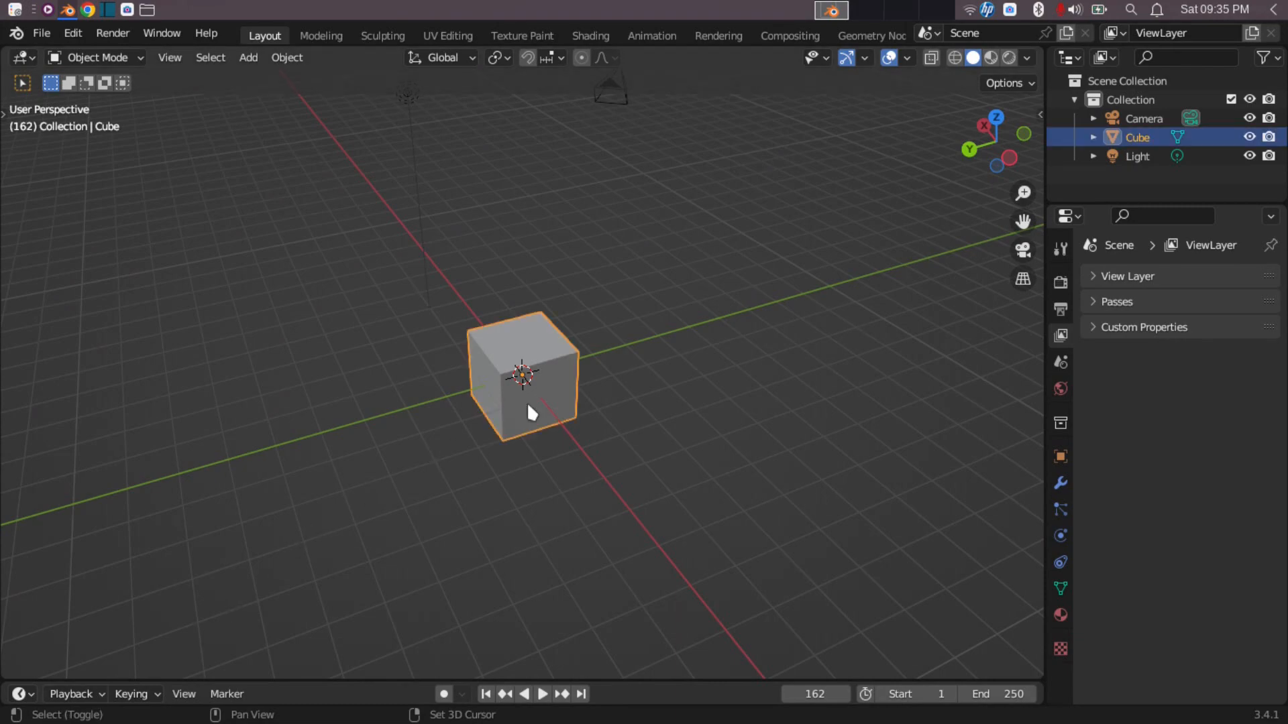
left_click(526, 401, "shift")
left_click(526, 402, "shift")
middle_click_drag(621, 184, 707, 365)
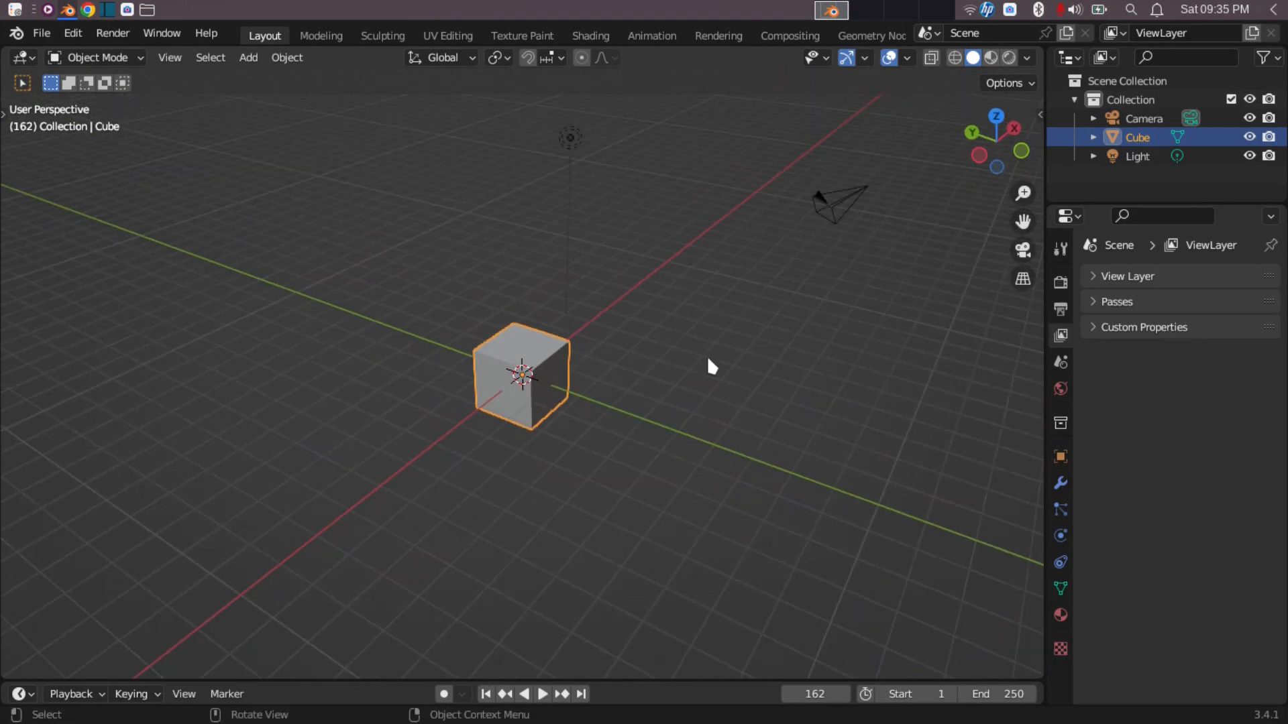
left_click(573, 138, "shift")
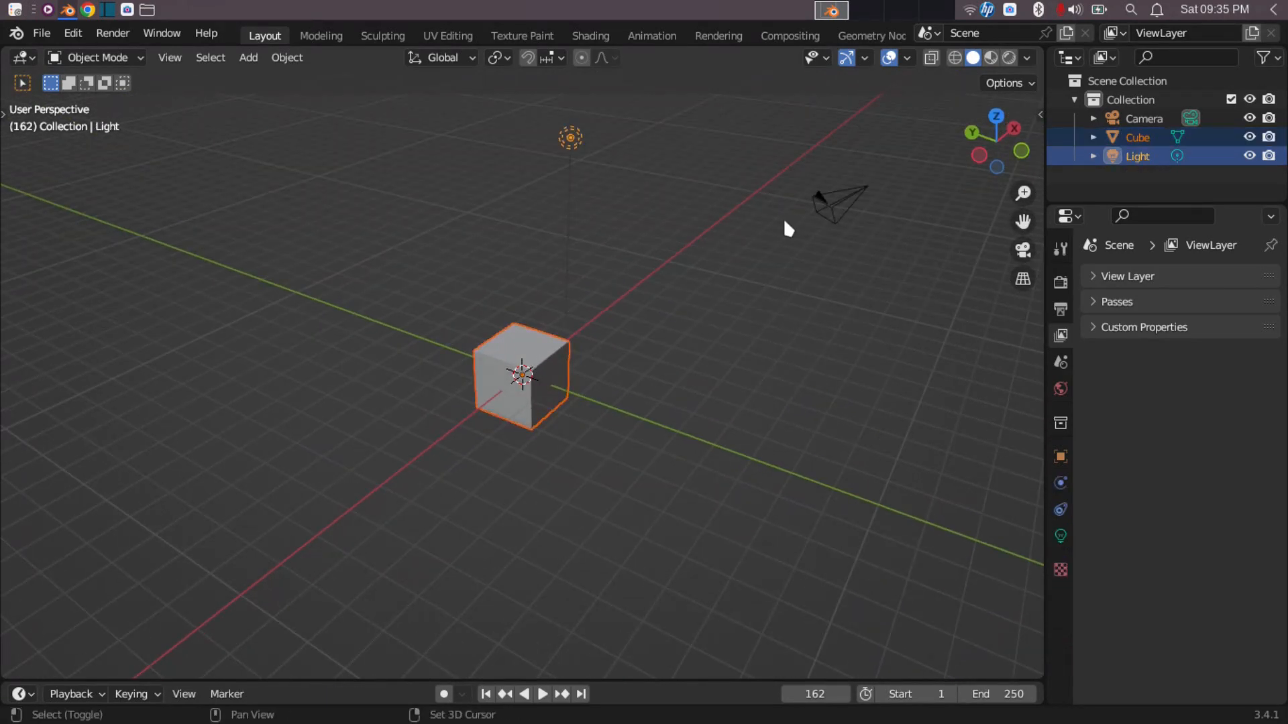
left_click(840, 207, "shift")
Step: Remove the camera from the multiple selection and make the cube active with the light still selected
left_click(834, 205, "shift")
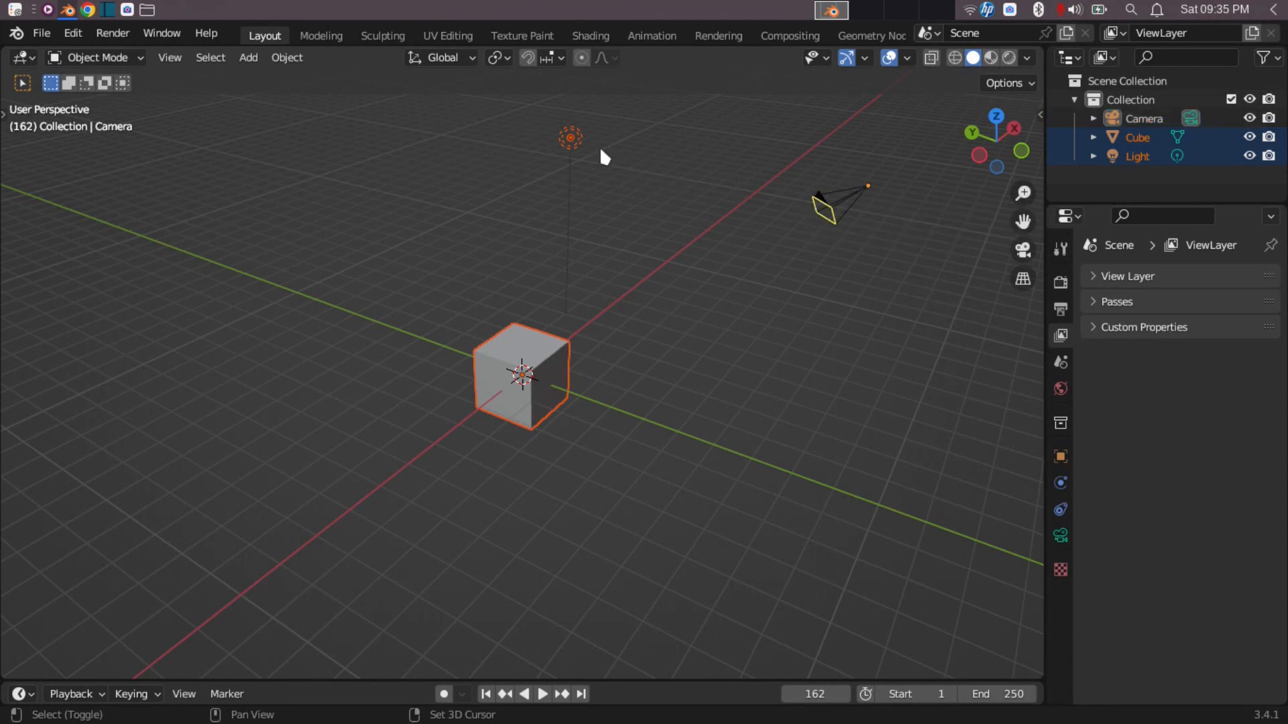
left_click(577, 137, "shift")
left_click(523, 388, "shift")
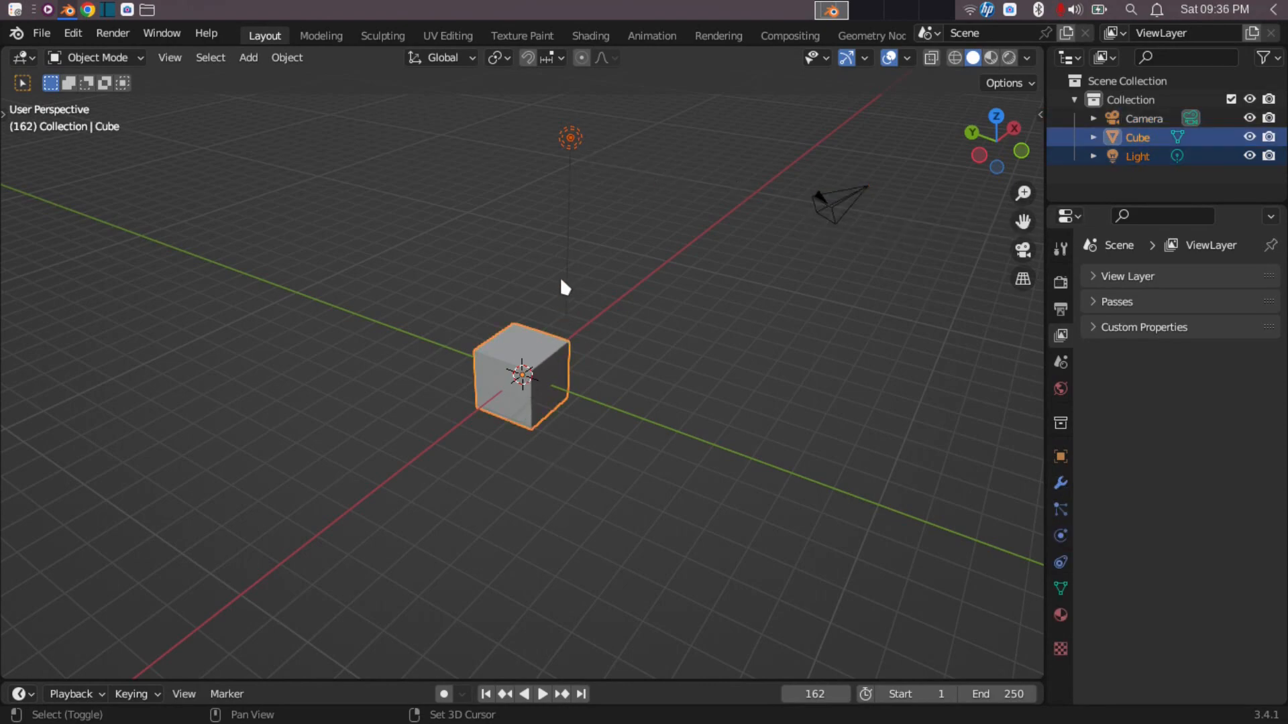
left_click(575, 142, "shift")
left_click(523, 396, "shift")
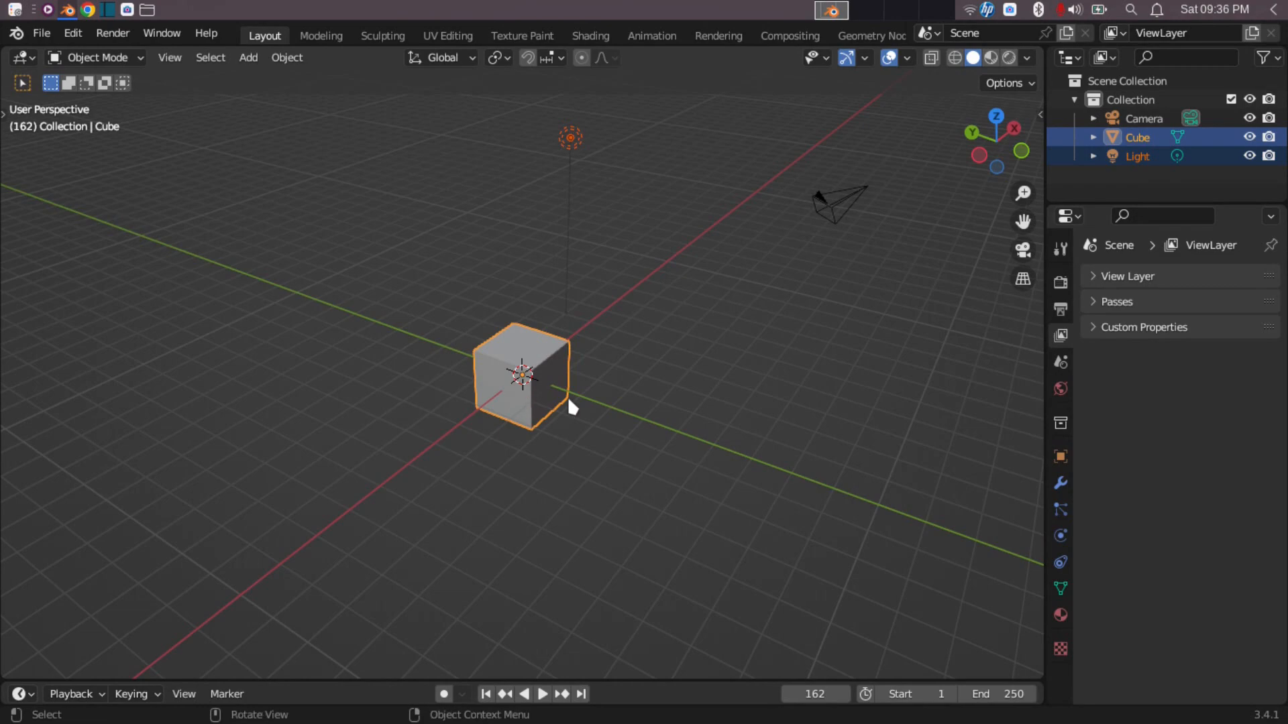
Step: Select only the camera, and orbit and pan the 3D viewport around the cube
left_click(548, 367)
left_click(850, 209)
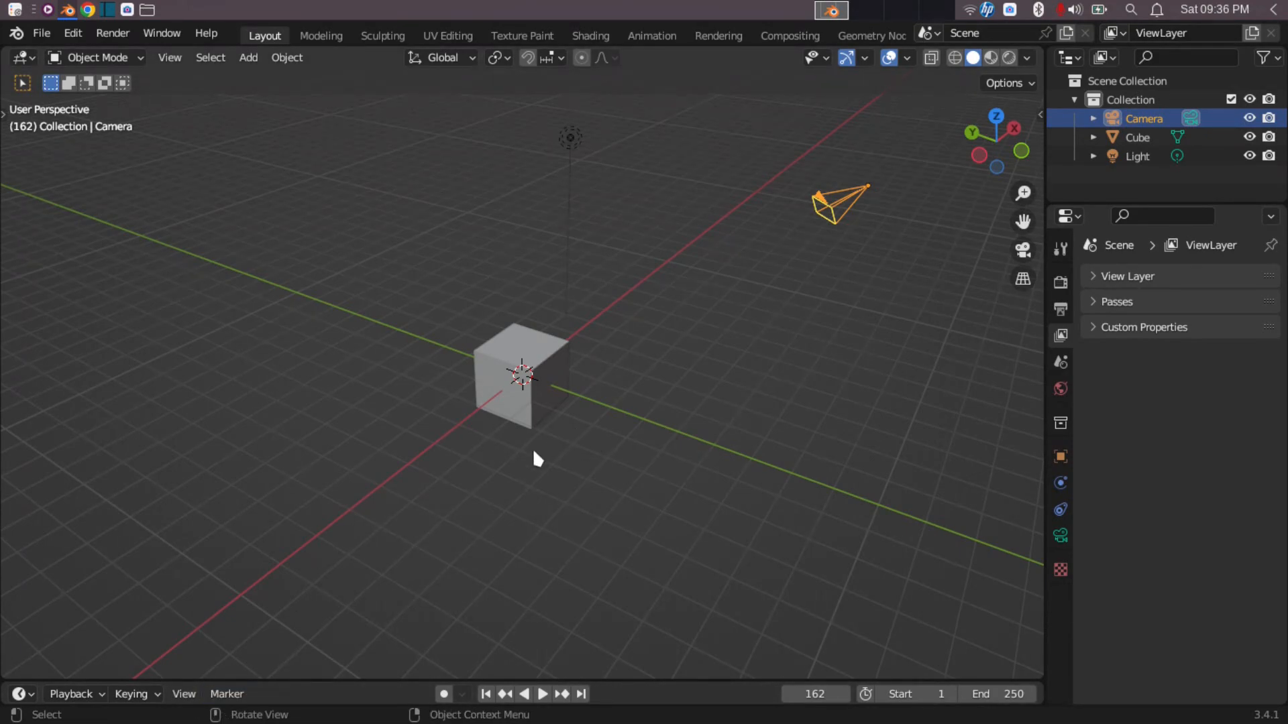
middle_click_drag(535, 459, 623, 459)
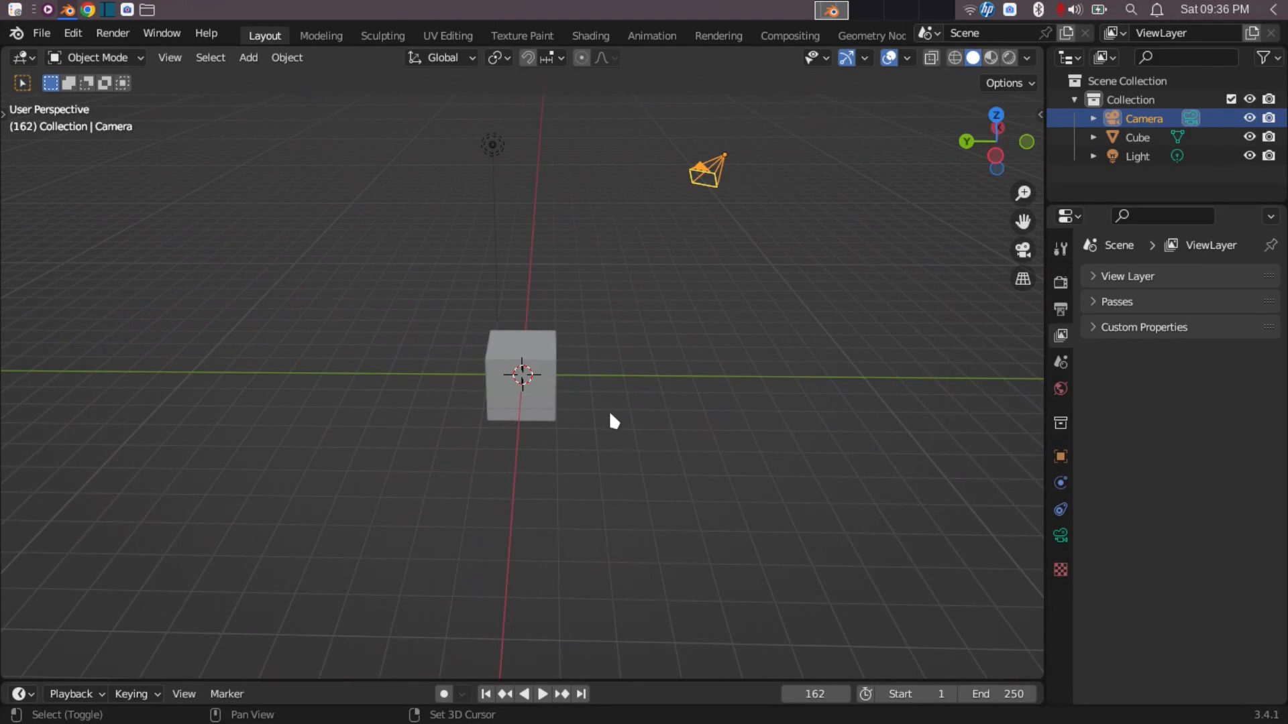
middle_click_drag(611, 414, 466, 416, "shift")
middle_click_drag(386, 421, 451, 452)
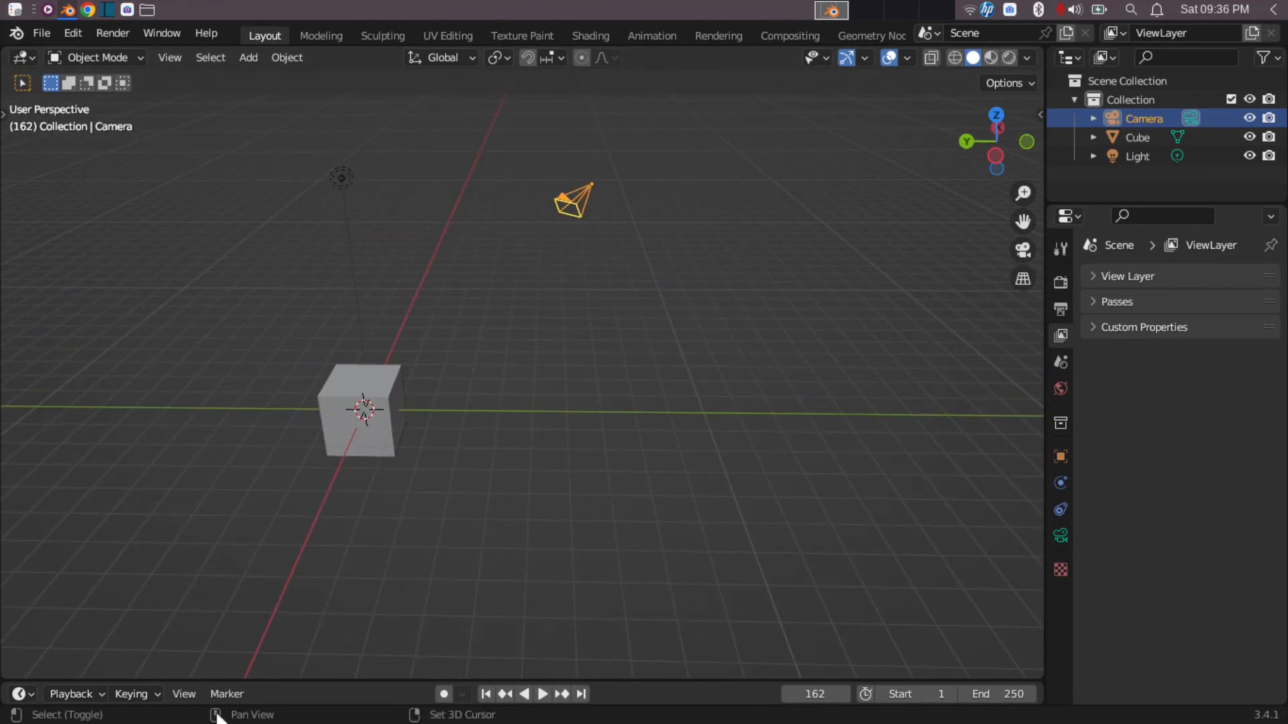
middle_click_drag(329, 464, 495, 408)
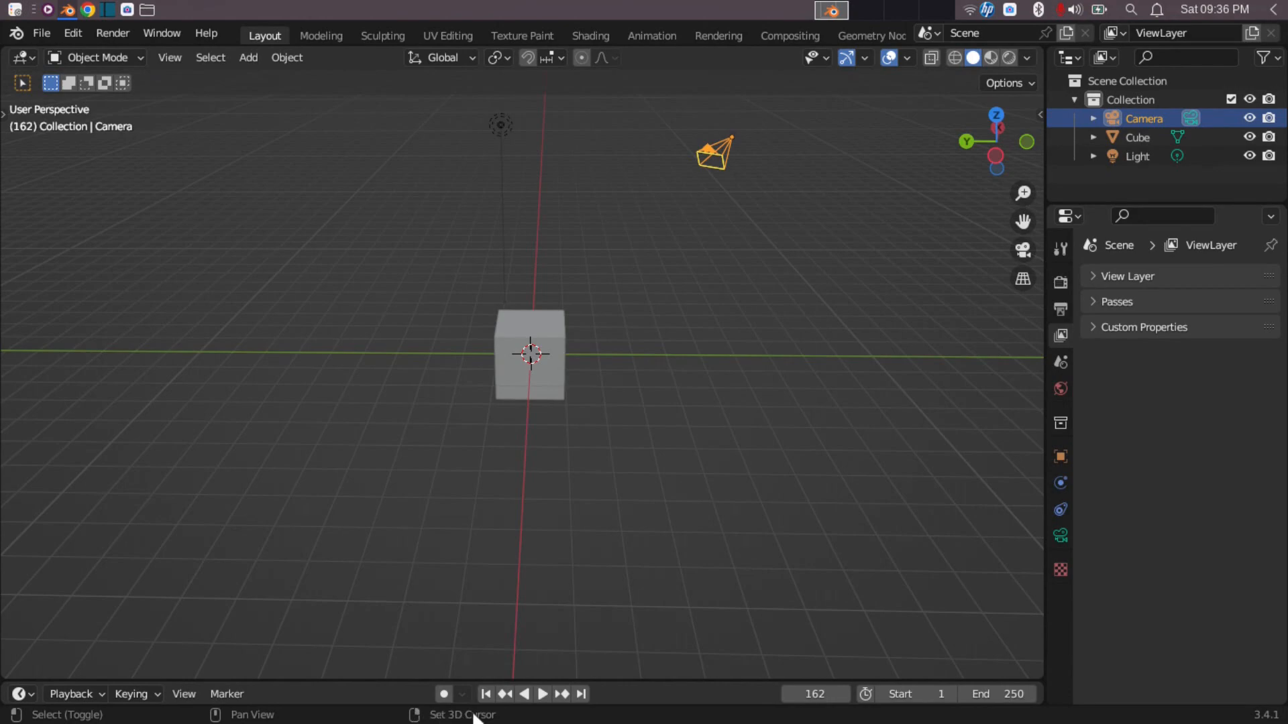
middle_click_drag(603, 404, 526, 389)
Step: Zoom the 3D viewport in on the cube and back out, and orbit to a lower angle
scroll(522, 365, "up", 4)
scroll(522, 362, "up", 2)
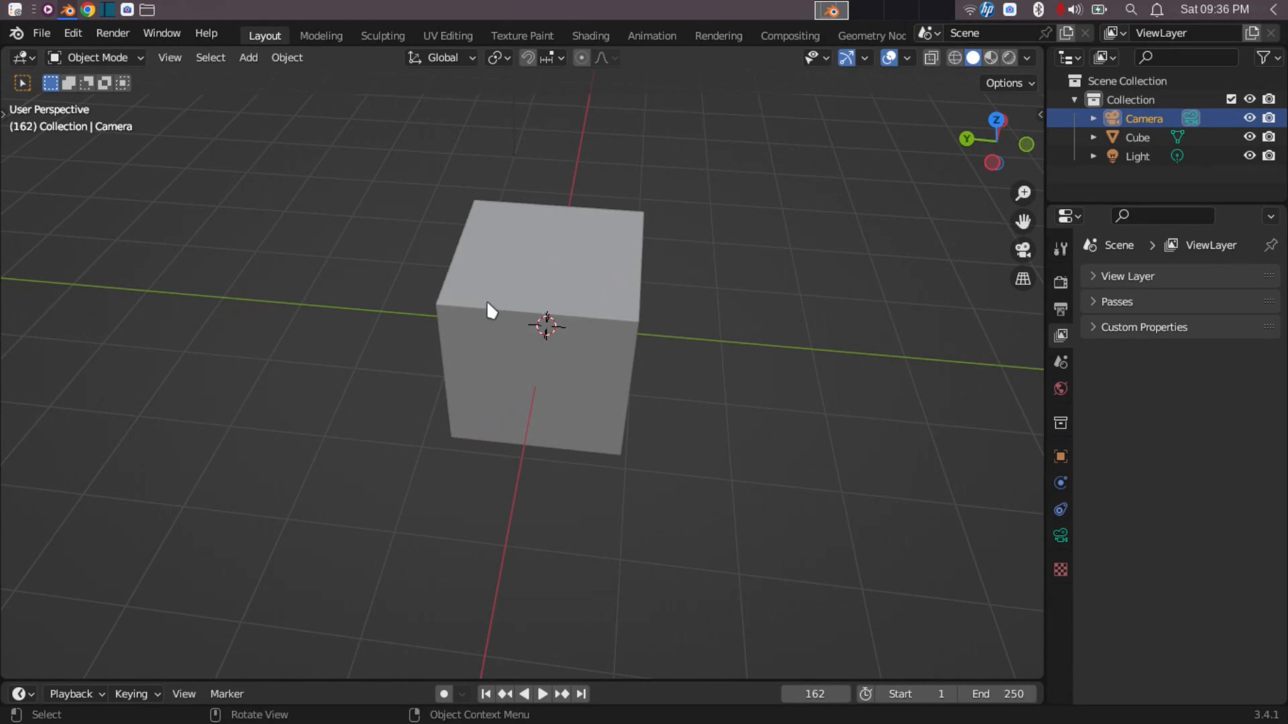
scroll(605, 360, "down", 3)
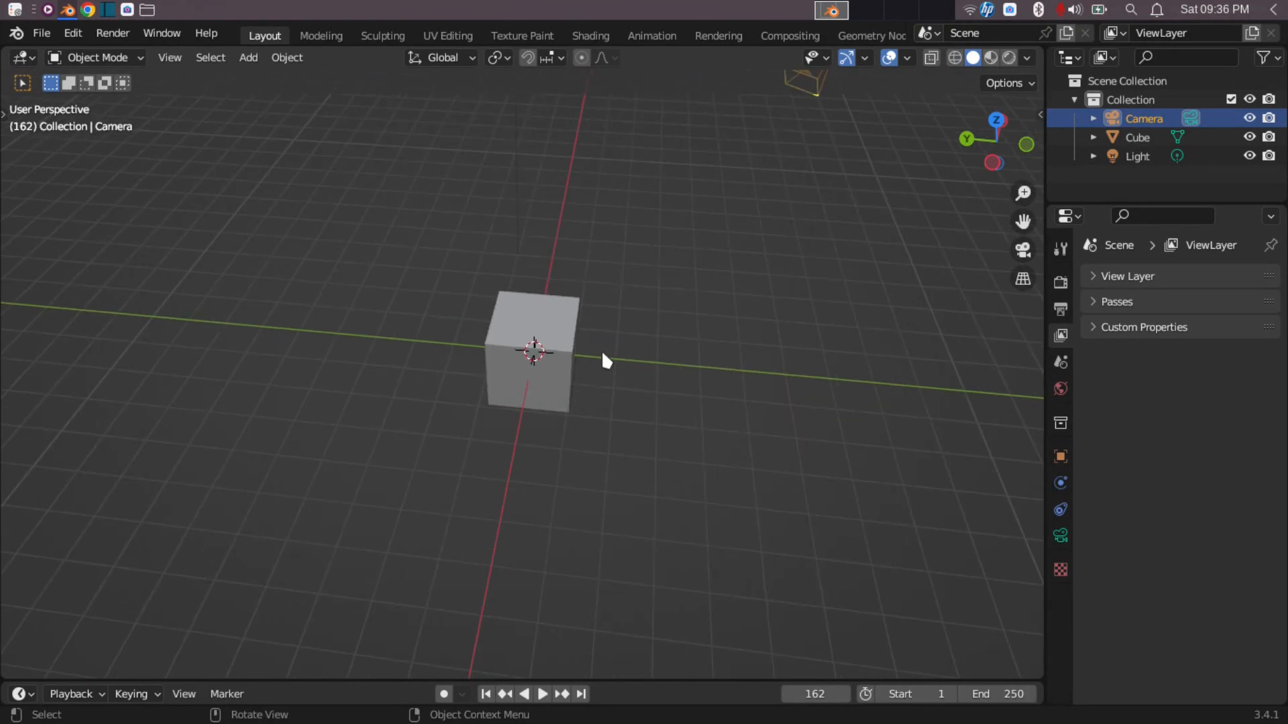
middle_click_drag(575, 402, 528, 373)
Step: Select the cube and move the 3D cursor from its centre to the empty space beside it
left_click(563, 352)
scroll(558, 373, "up", 2)
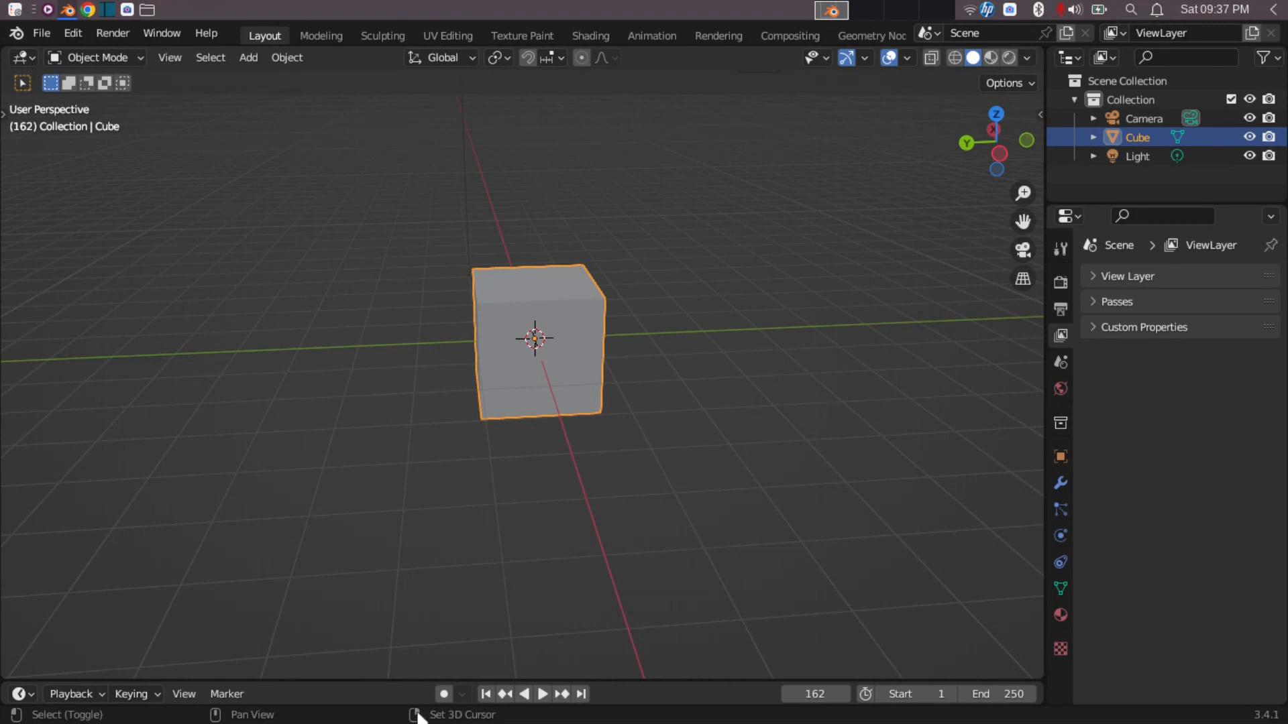
right_click_drag(535, 340, 765, 324, "shift")
middle_click_drag(789, 348, 713, 379)
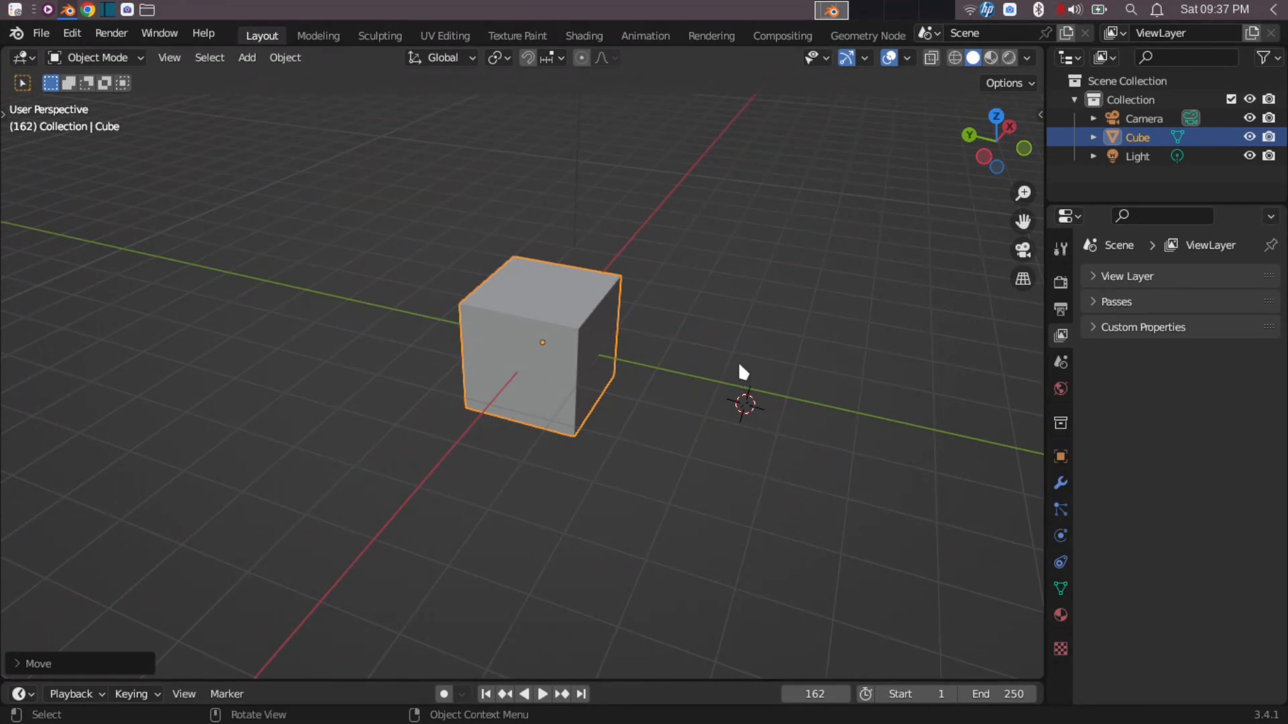
right_click(721, 423)
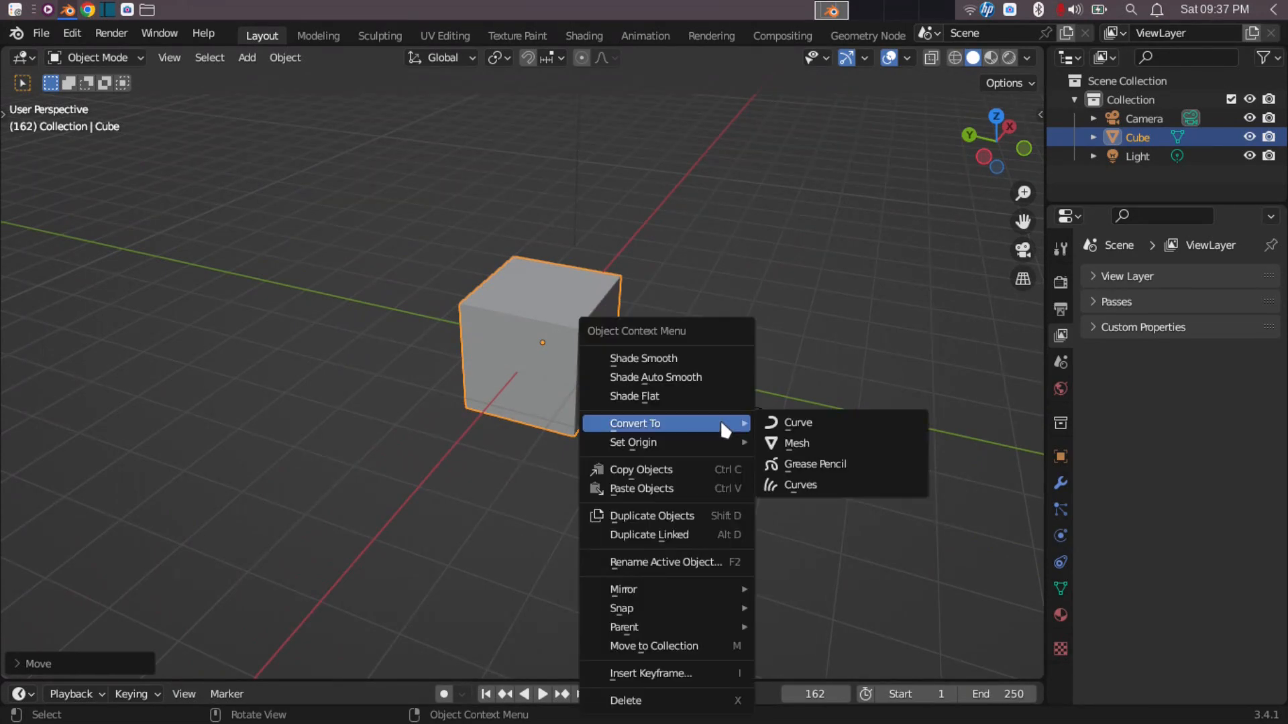
left_click(816, 322)
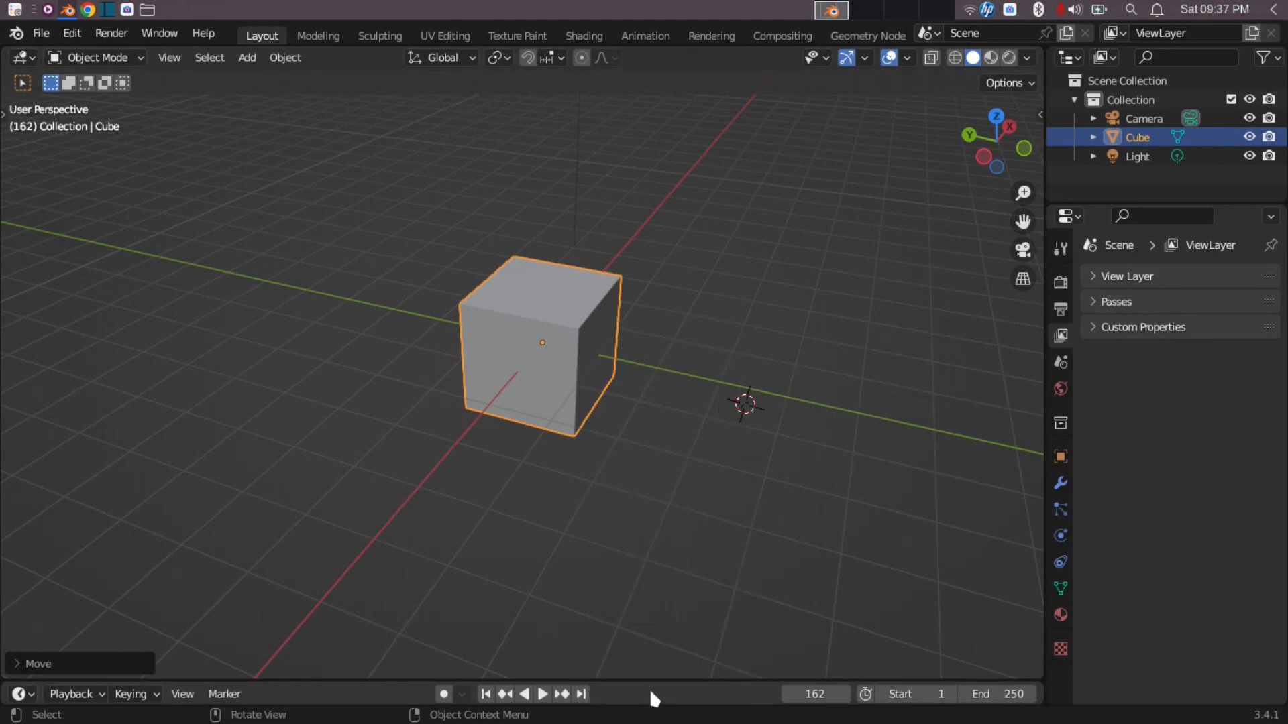
Step: Enlarge the timeline editor and zoom out its frame range to about -40 to 300
left_click_drag(649, 683, 658, 527)
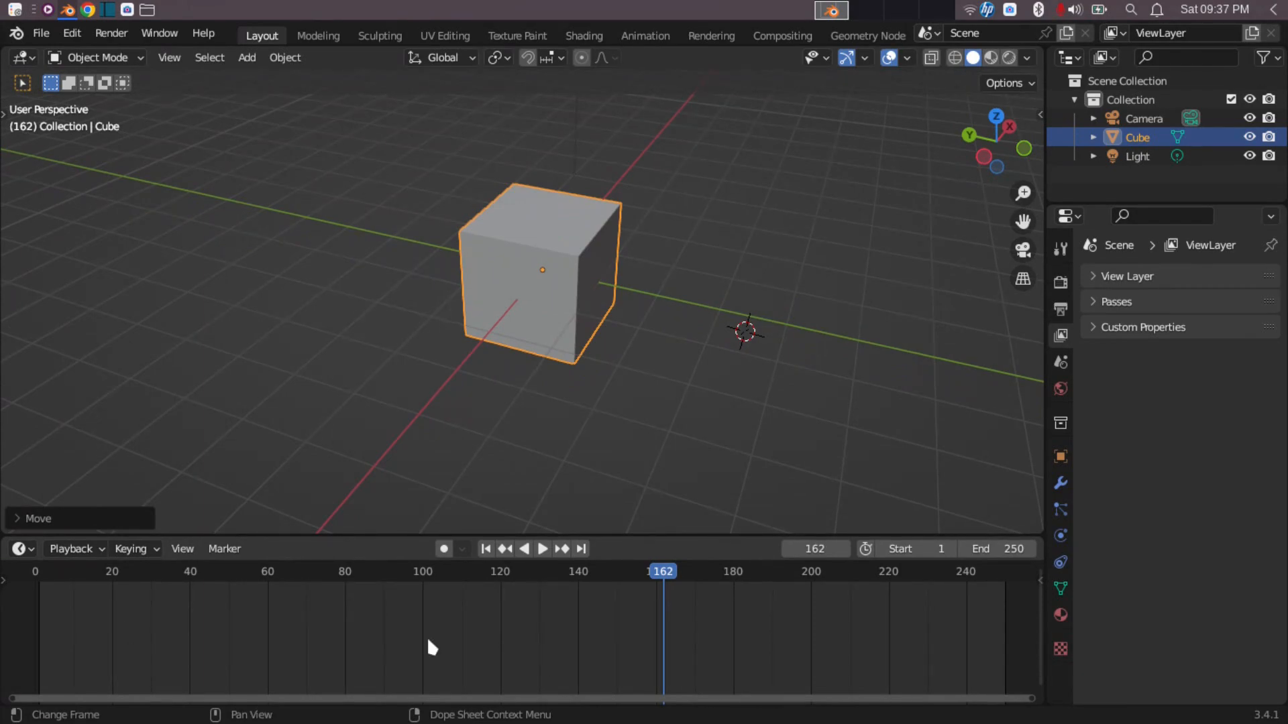
middle_click_drag(428, 642, 441, 642)
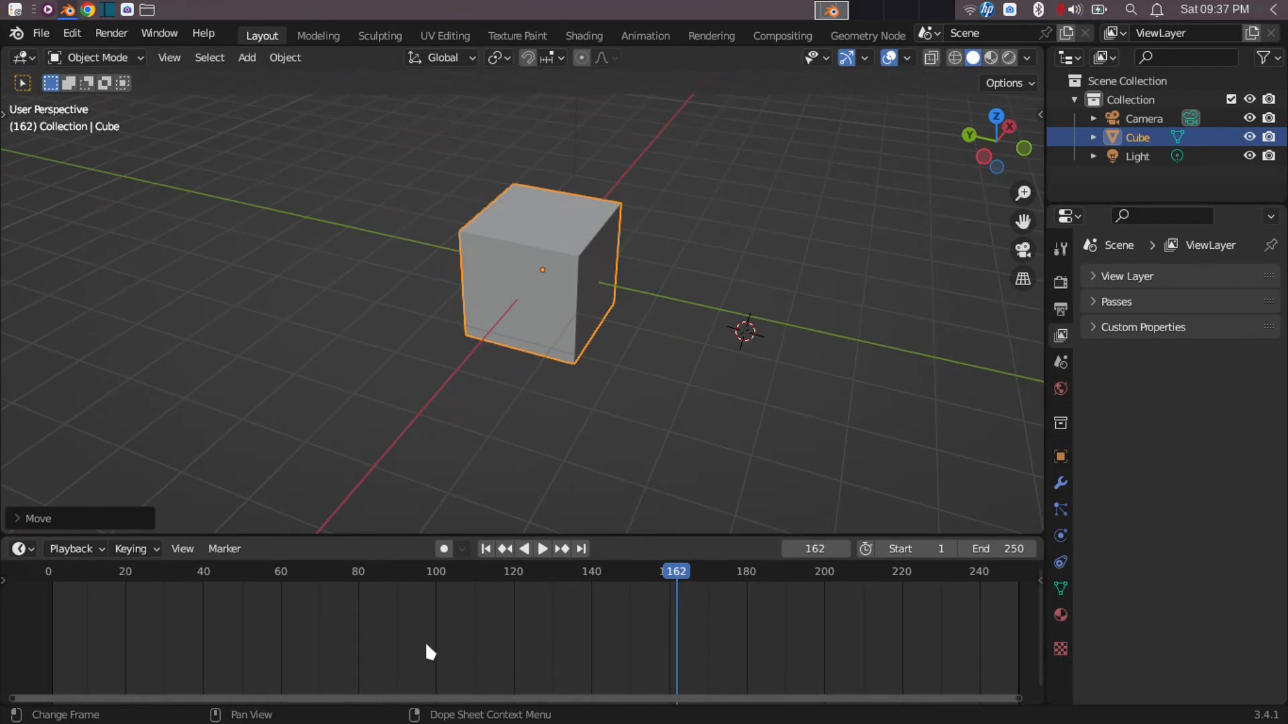
scroll(550, 637, "down", 2)
scroll(549, 637, "down", 2)
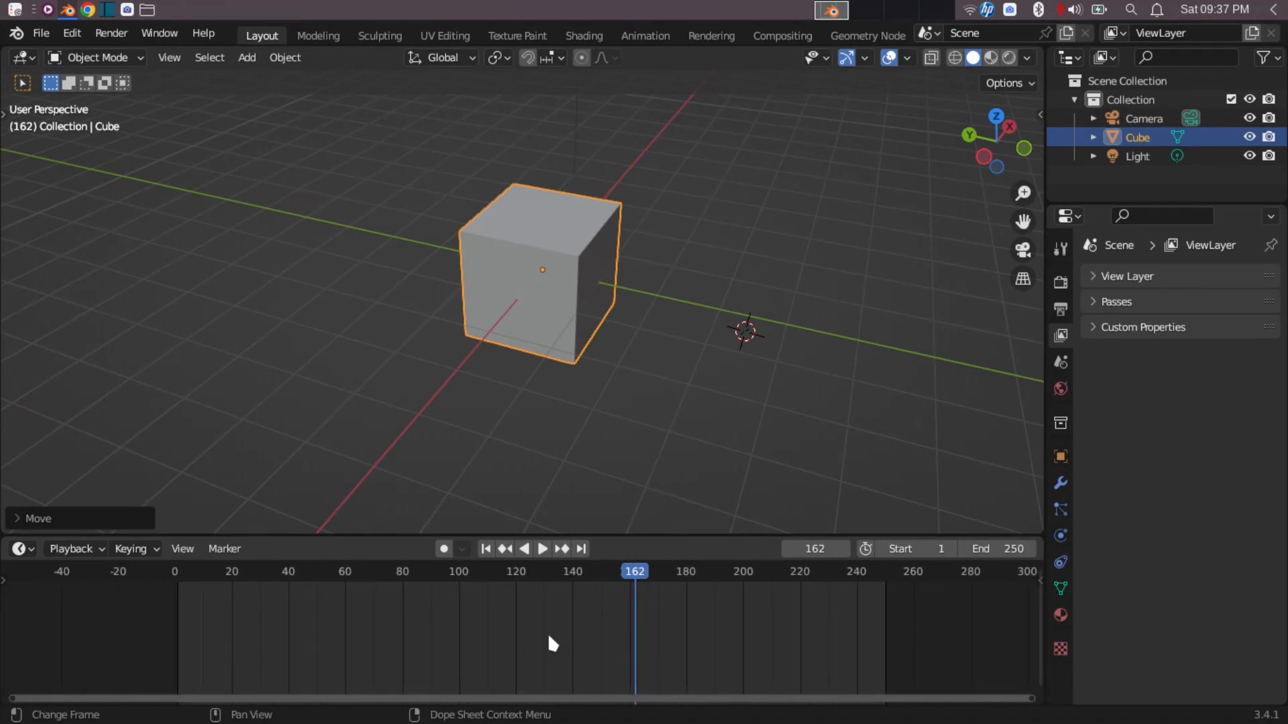
Step: Set the timeline's start frame to 0 and its end frame to 283
scroll(535, 633, "down", 2)
scroll(535, 633, "up", 1)
scroll(536, 634, "down", 2)
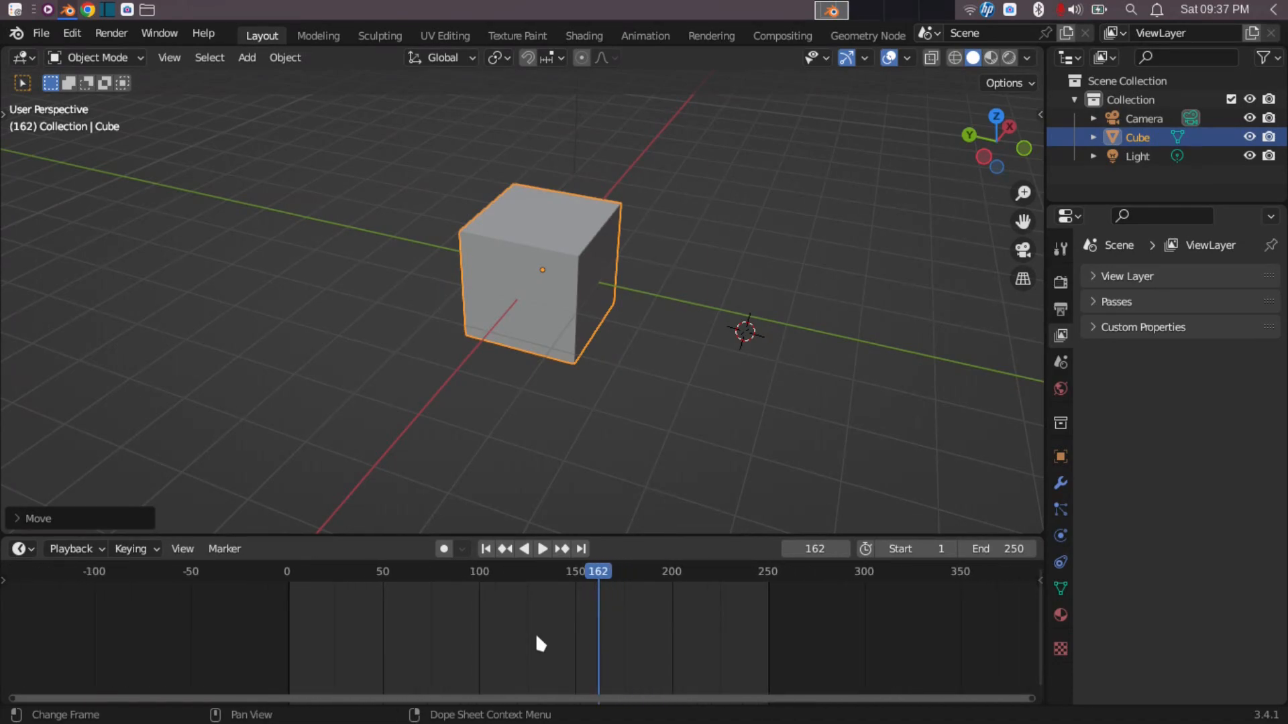
scroll(536, 633, "up", 4)
scroll(535, 633, "down", 2)
scroll(536, 633, "up", 1)
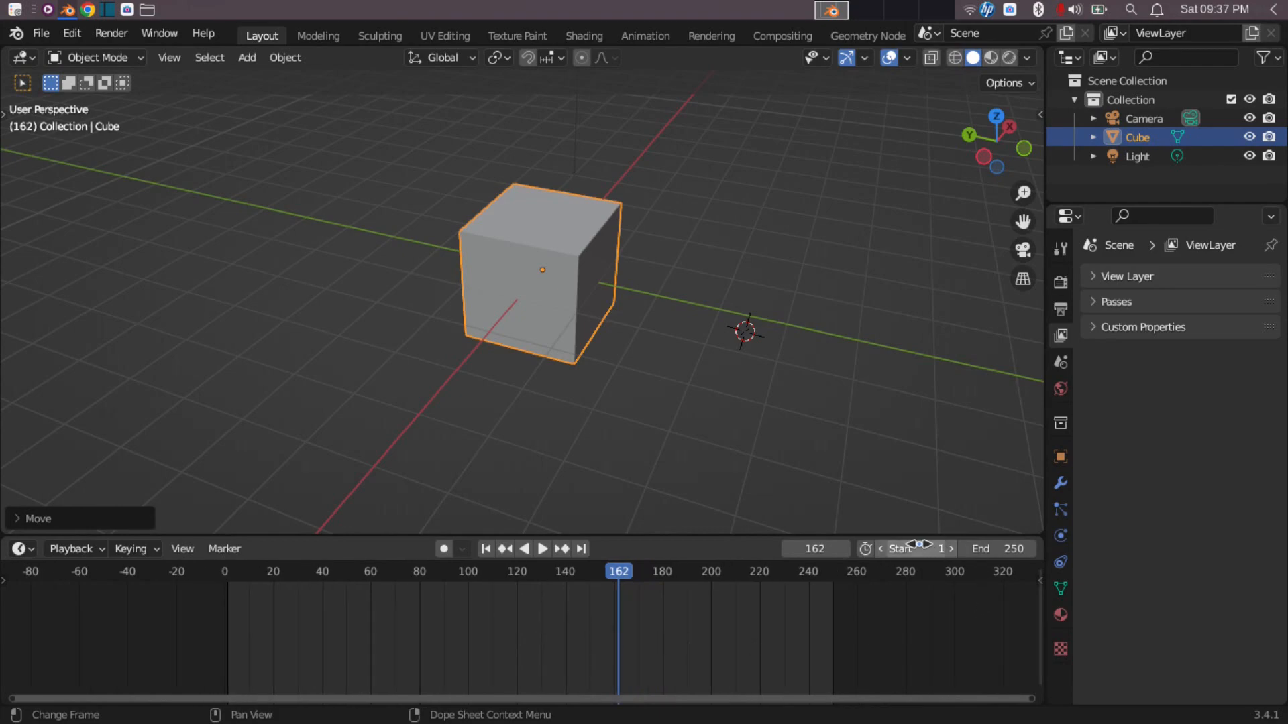
mouse_move(922, 548)
left_mouse_down()
mouse_move(993, 549)
mouse_move(919, 548)
left_mouse_up()
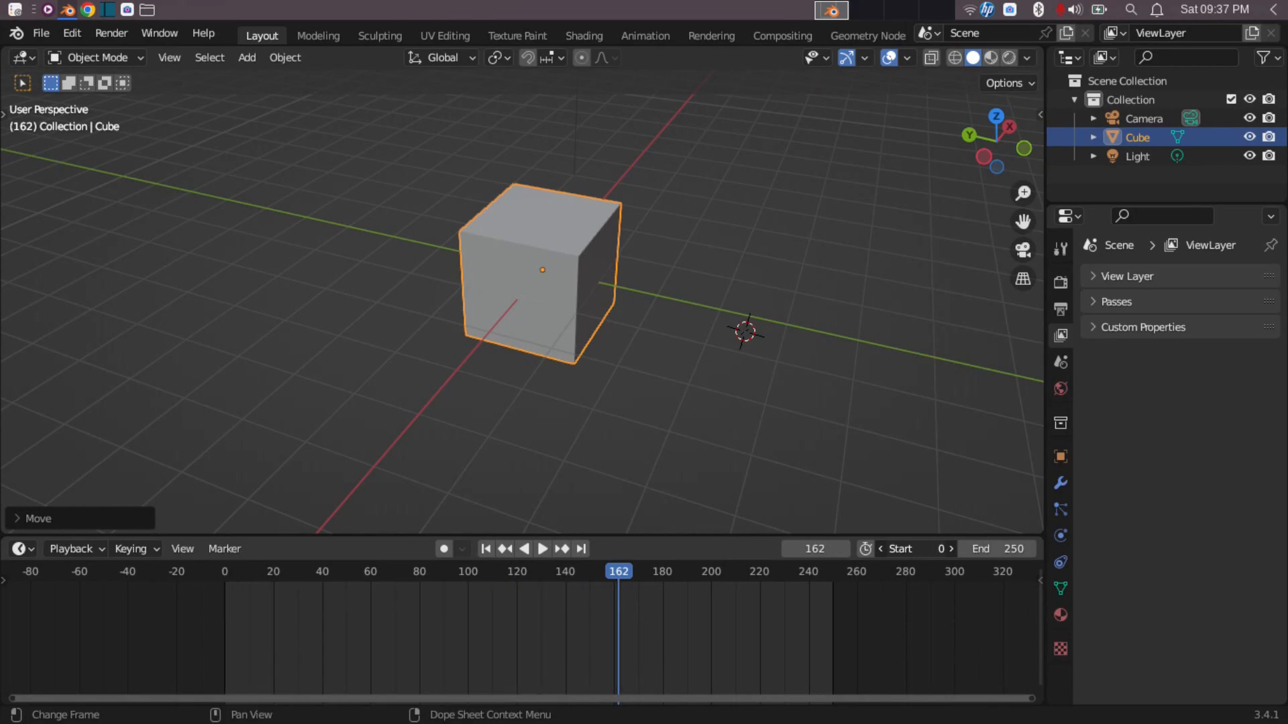
left_click(997, 549)
left_click(1001, 514)
mouse_move(1001, 544)
left_mouse_down()
mouse_move(1026, 544)
mouse_move(1013, 544)
left_mouse_up()
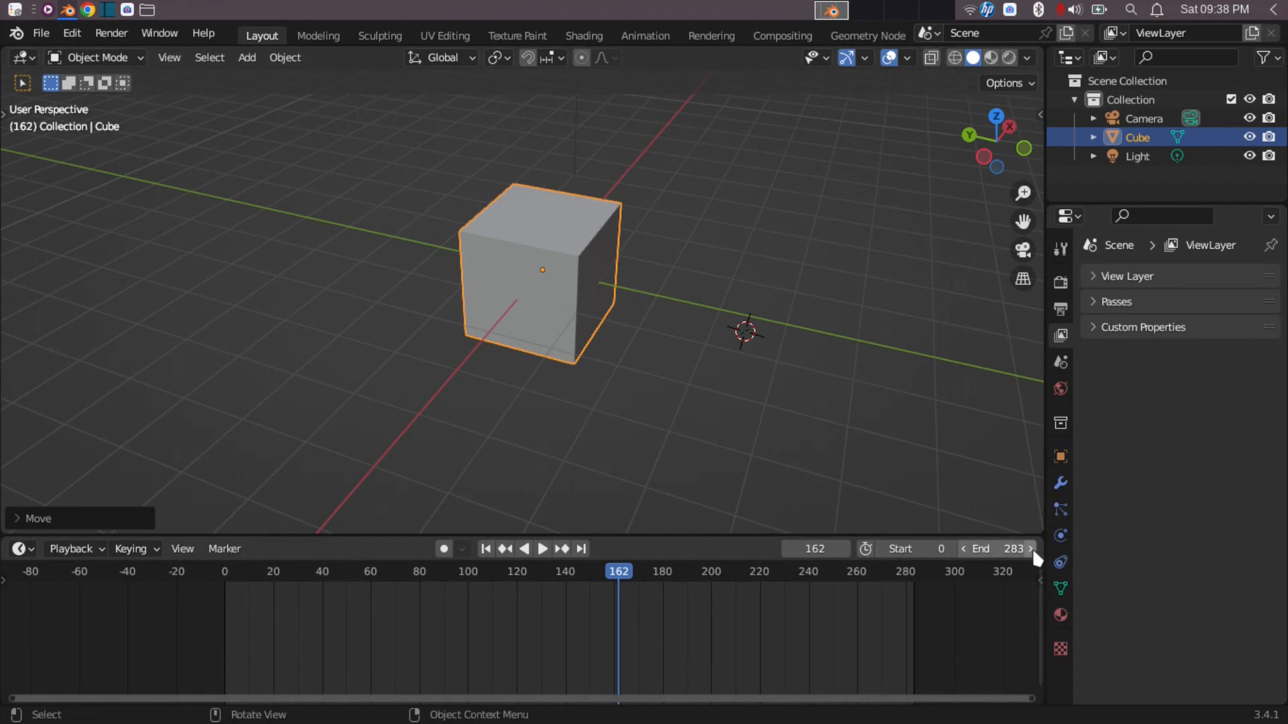
mouse_move(892, 546)
left_mouse_down()
mouse_move(922, 546)
mouse_move(886, 548)
left_mouse_up()
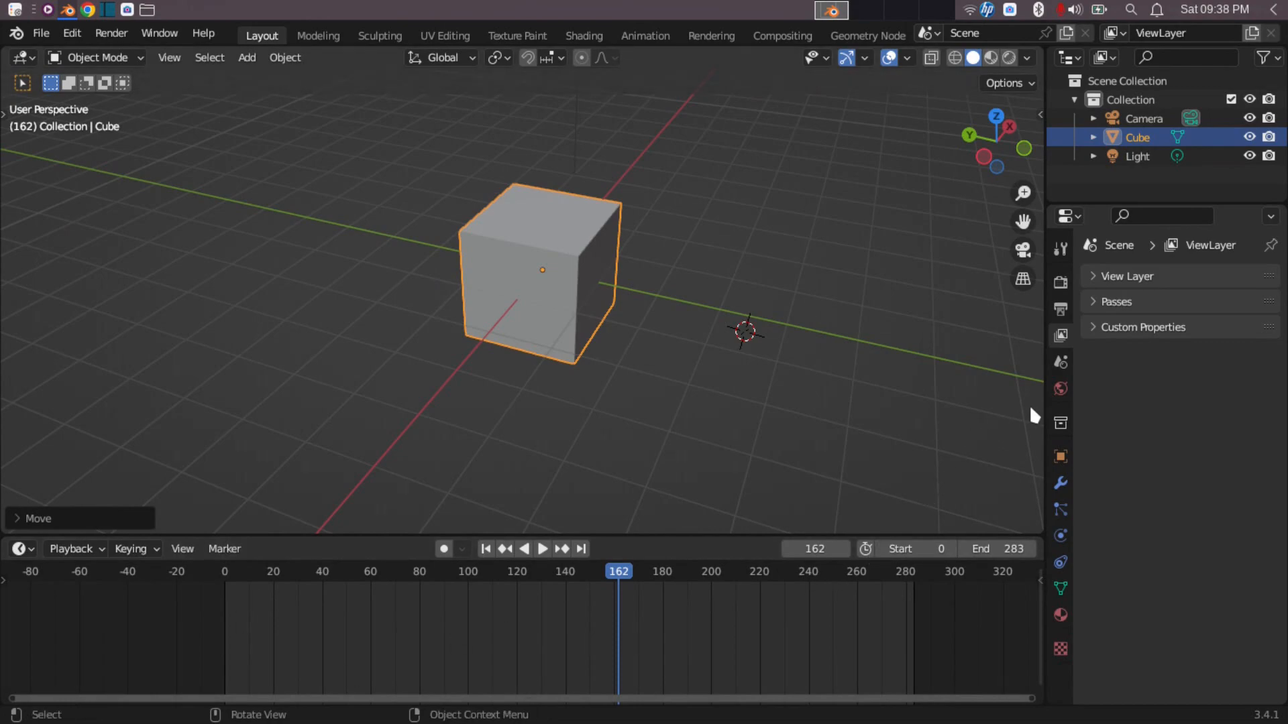
Step: Widen the outliner and properties editors by narrowing the 3D viewport, and orbit slightly around the cube
left_click_drag(1042, 403, 939, 420)
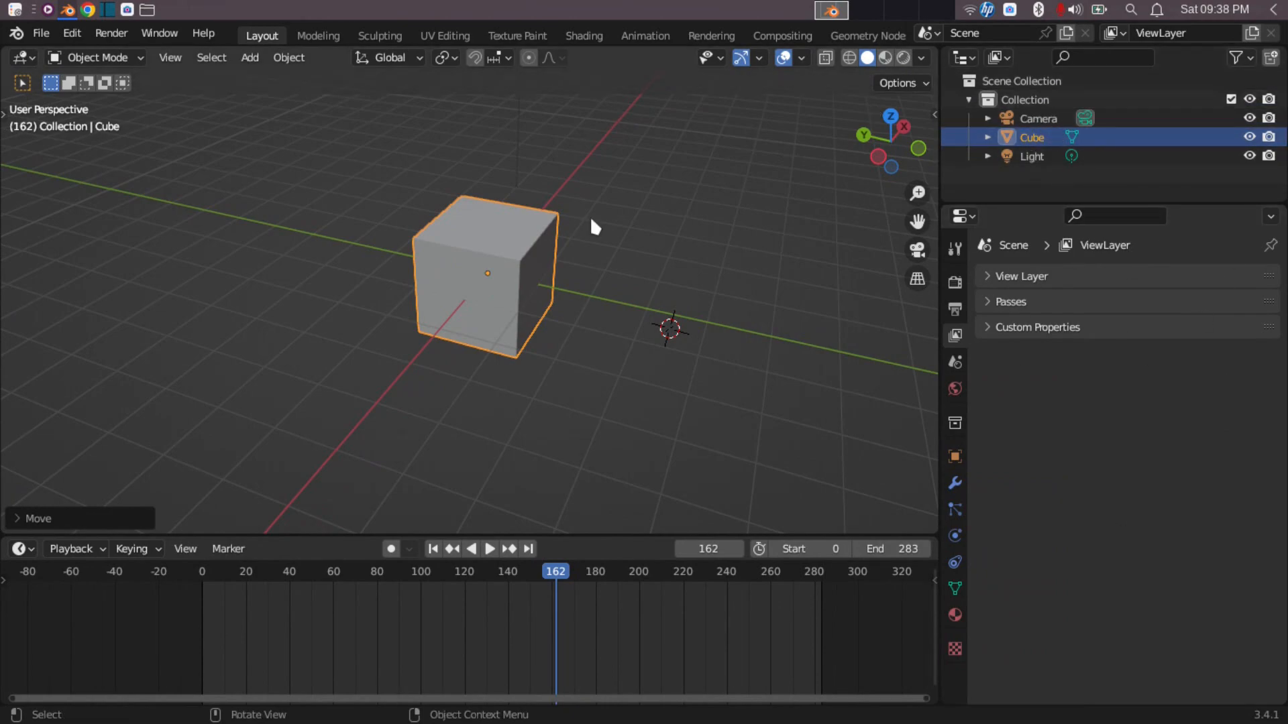
mouse_move(579, 264)
middle_mouse_down()
mouse_move(559, 297)
mouse_move(475, 272)
mouse_move(562, 240)
mouse_move(564, 275)
middle_mouse_up()
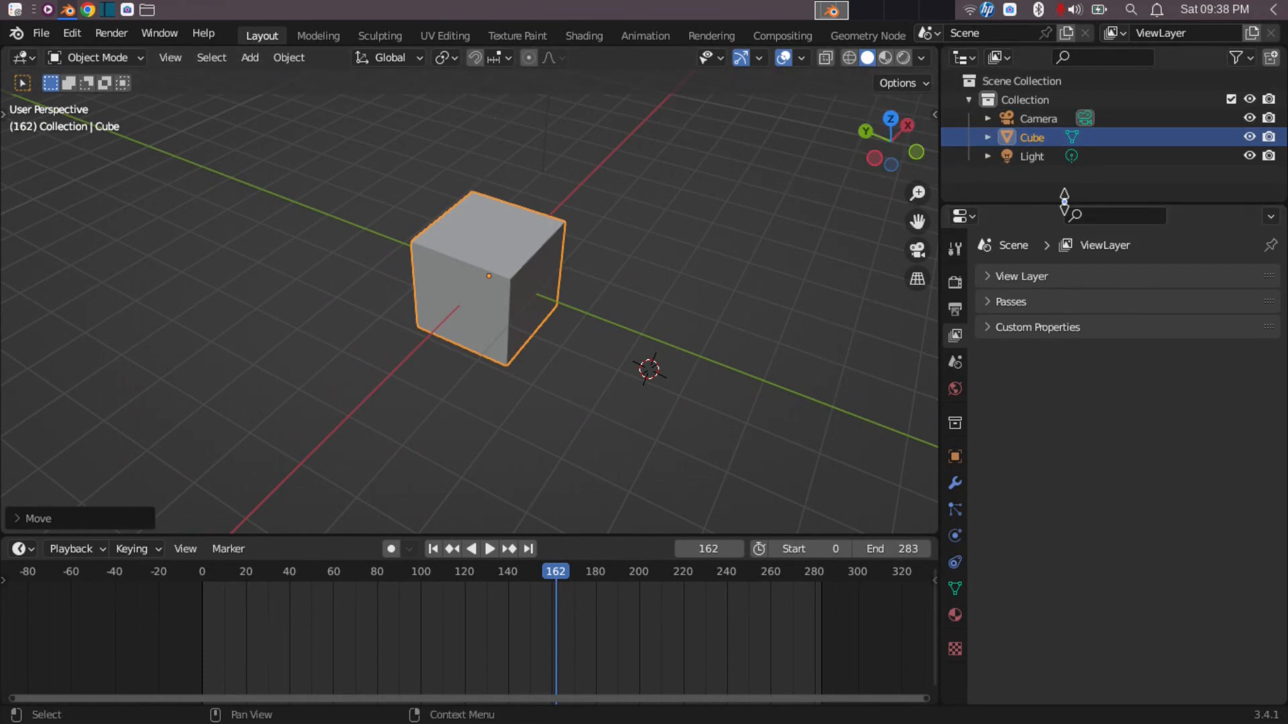
Step: Switch the outliner area to the Properties editor and the Spreadsheet, and return it to the Outliner
left_click(964, 58)
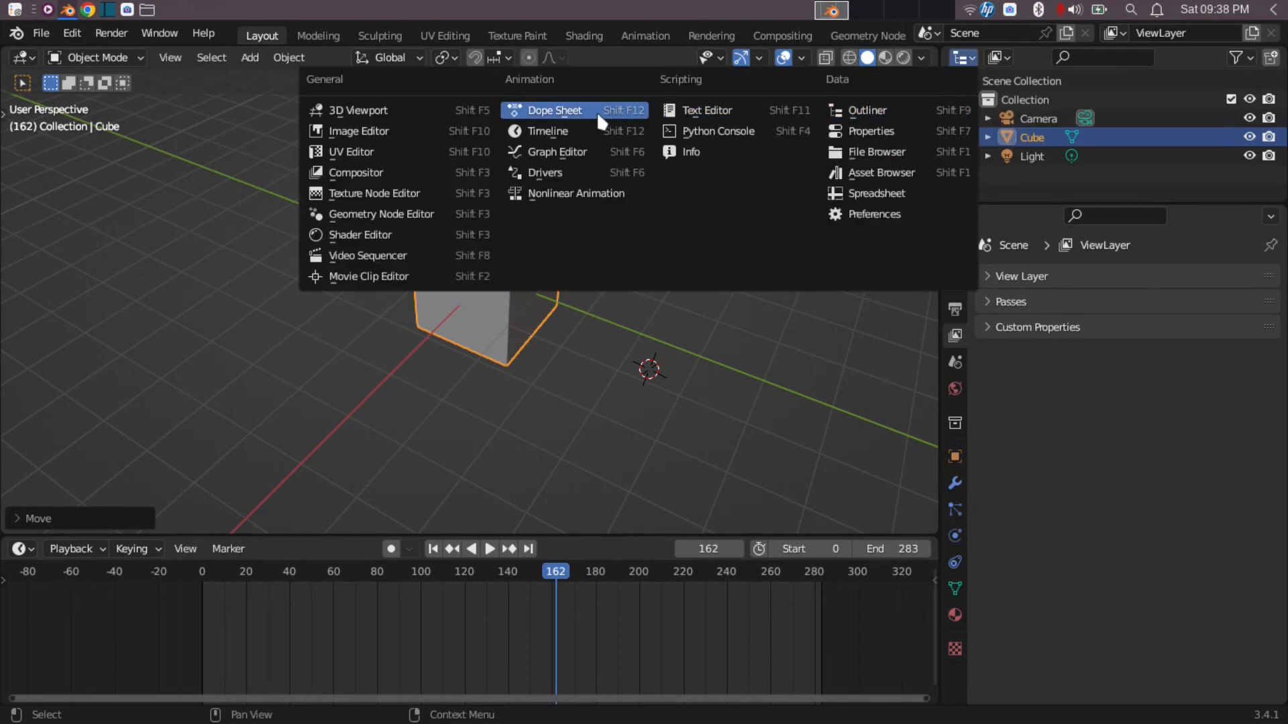
left_click(872, 114)
left_click(966, 59)
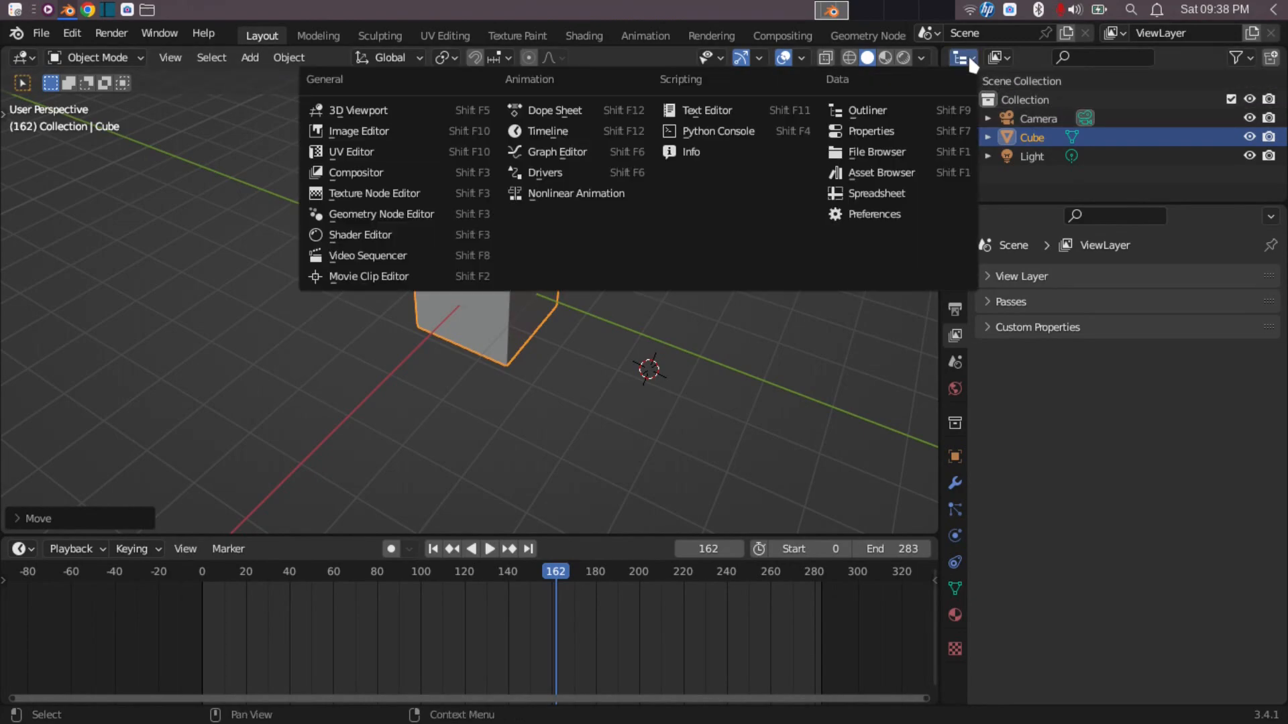
left_click(889, 131)
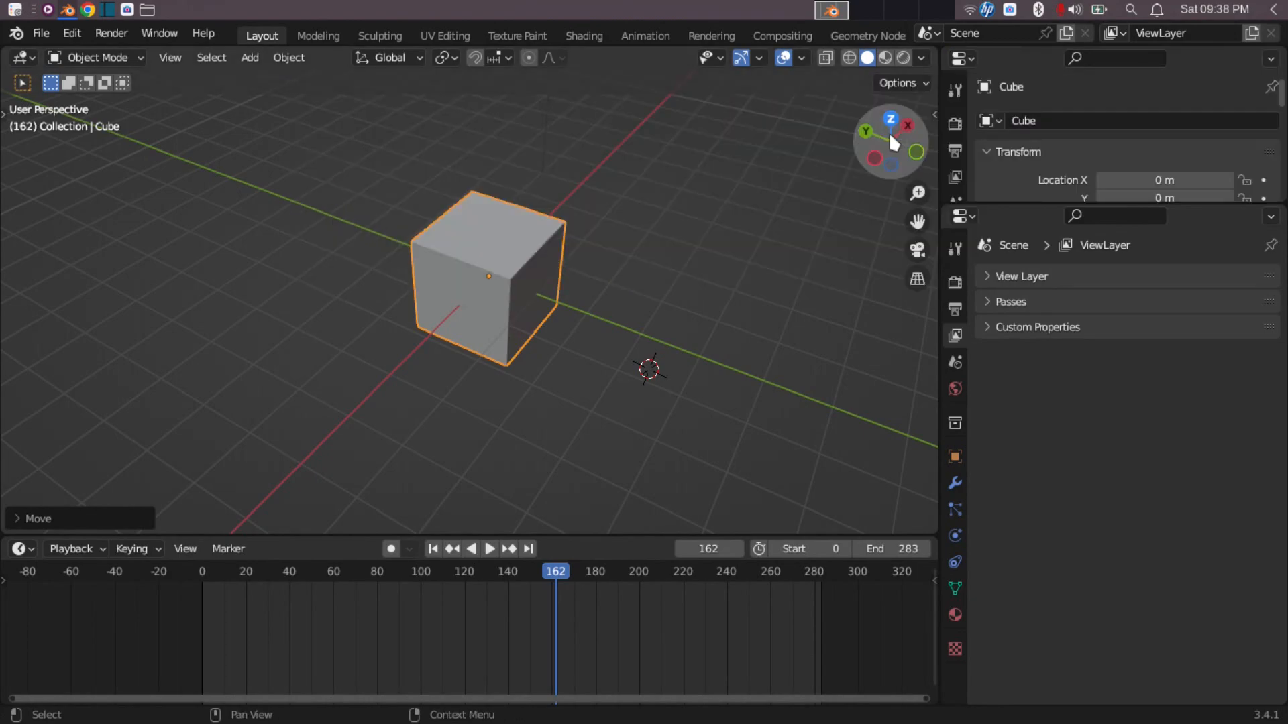
left_click(963, 60)
left_click(904, 195)
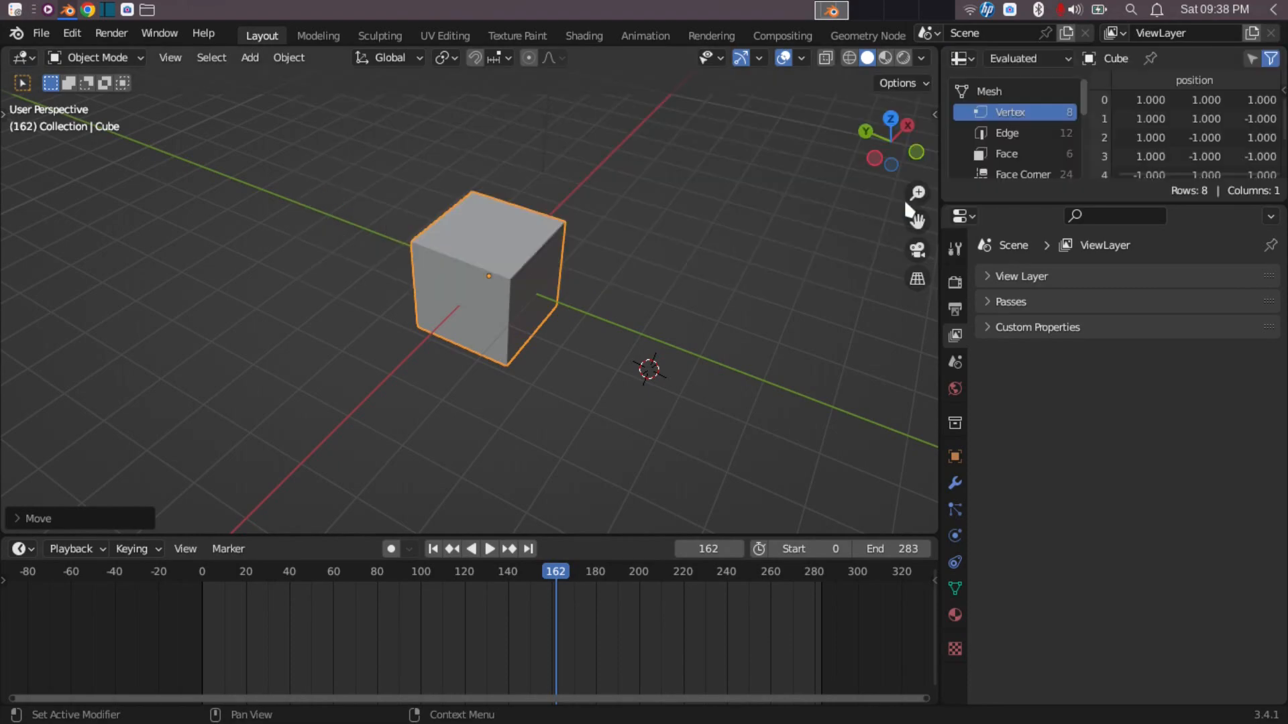
left_click(964, 58)
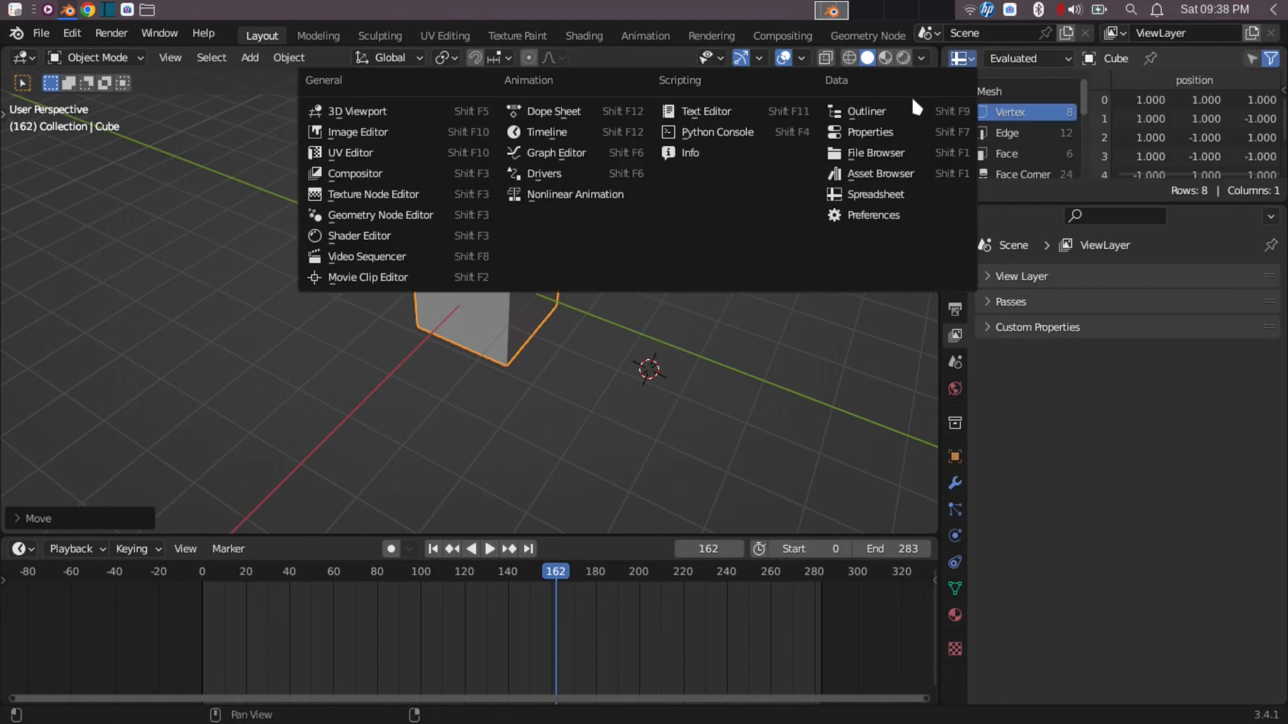
left_click(872, 110)
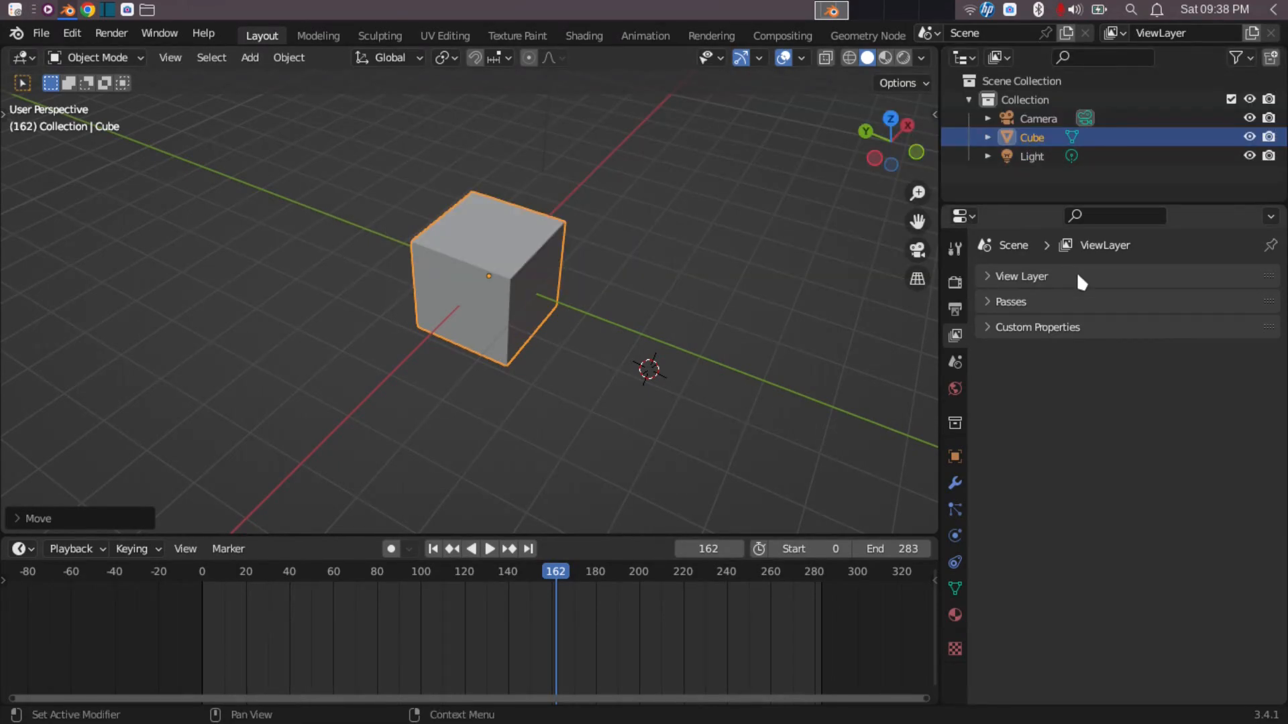
Step: Switch the lower properties area to the File Browser and back to the Properties editor
left_click(961, 218)
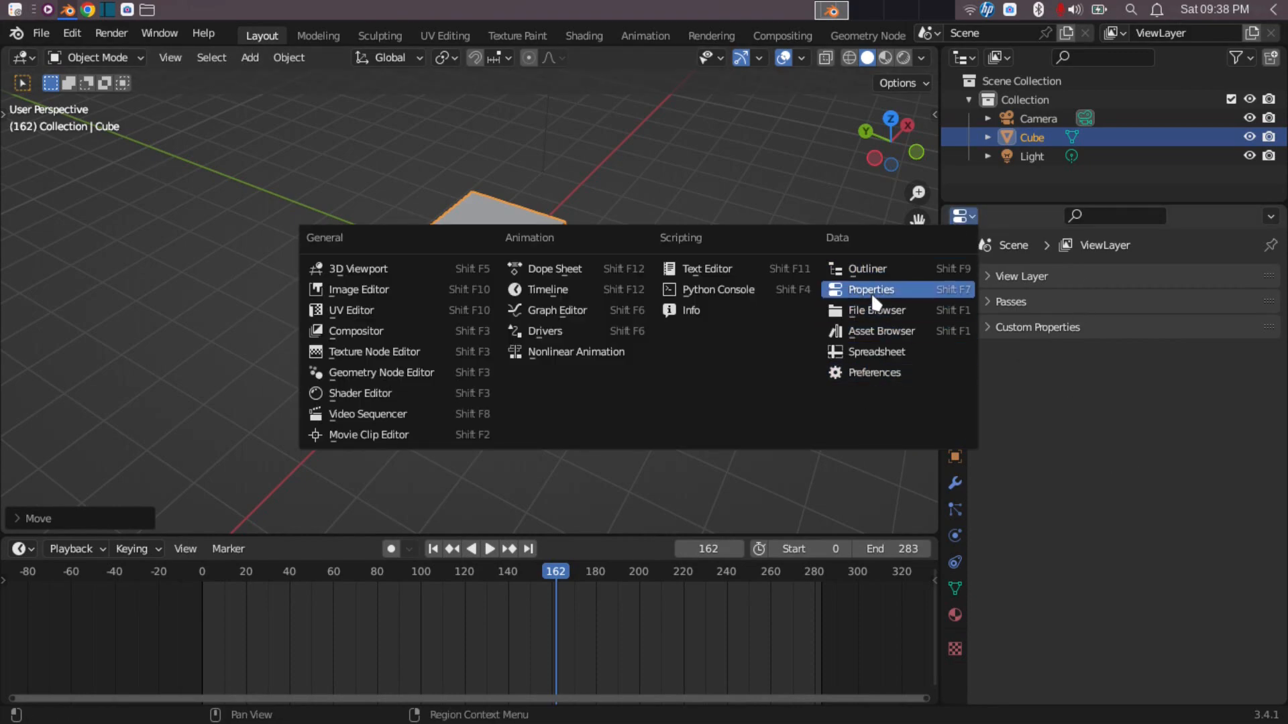
left_click(875, 312)
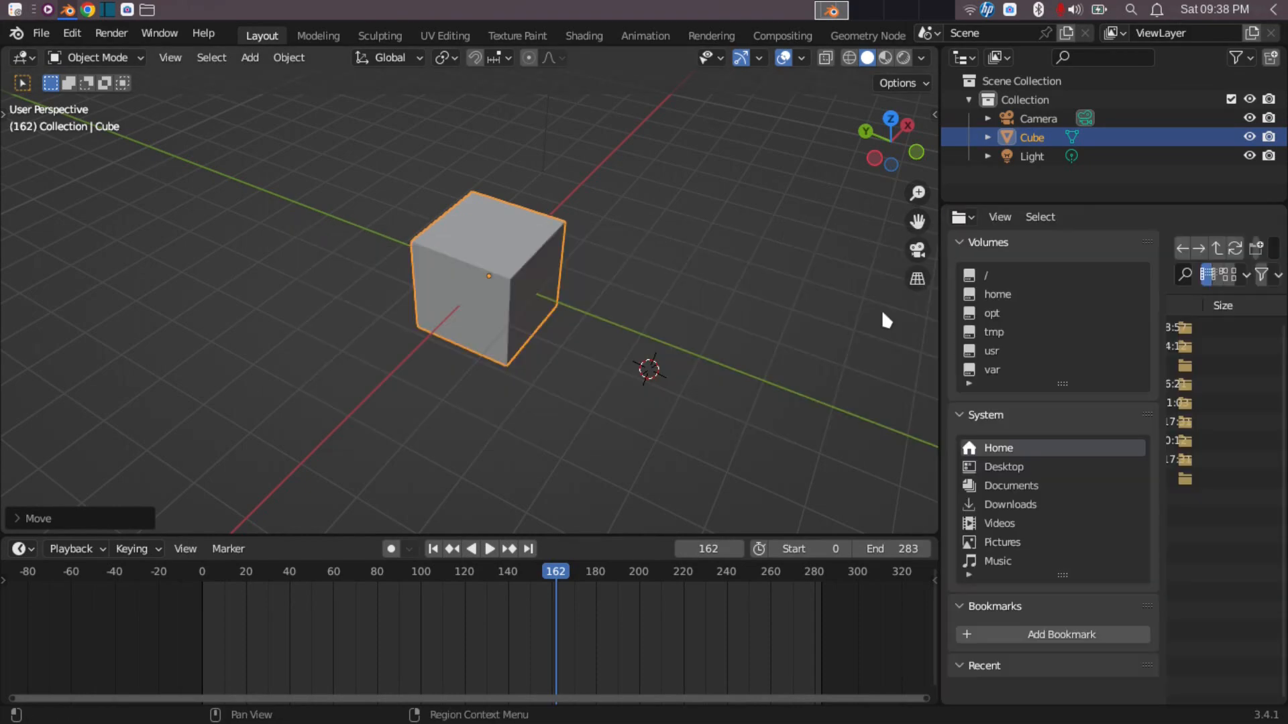
left_click(960, 217)
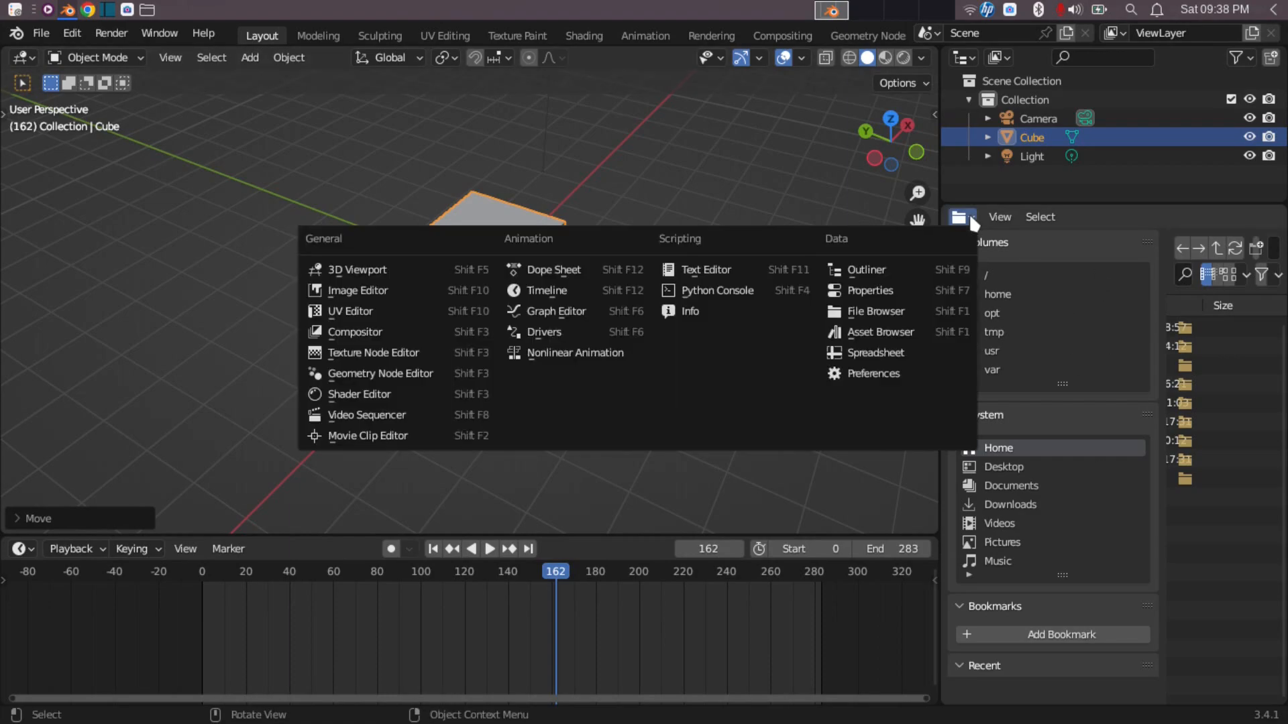
left_click(890, 292)
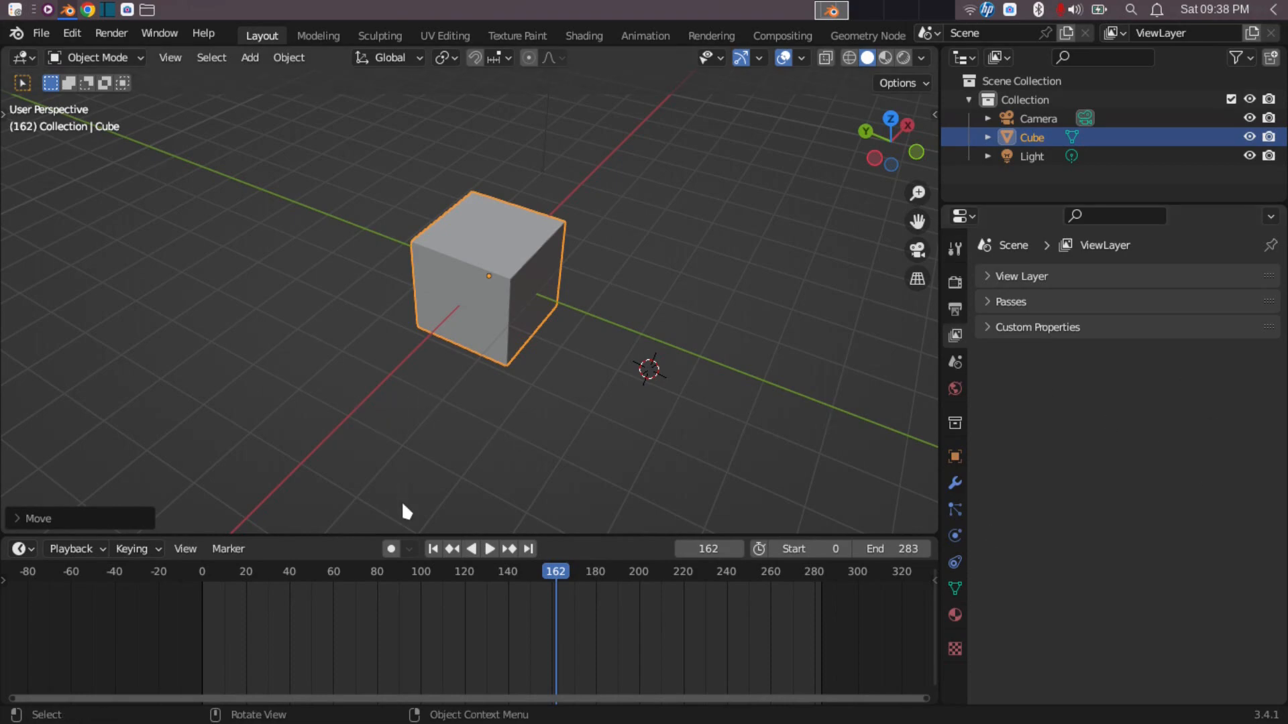
Step: Shrink the timeline editor to make the 3D viewport taller, and orbit around the cube
left_click_drag(423, 535, 507, 574)
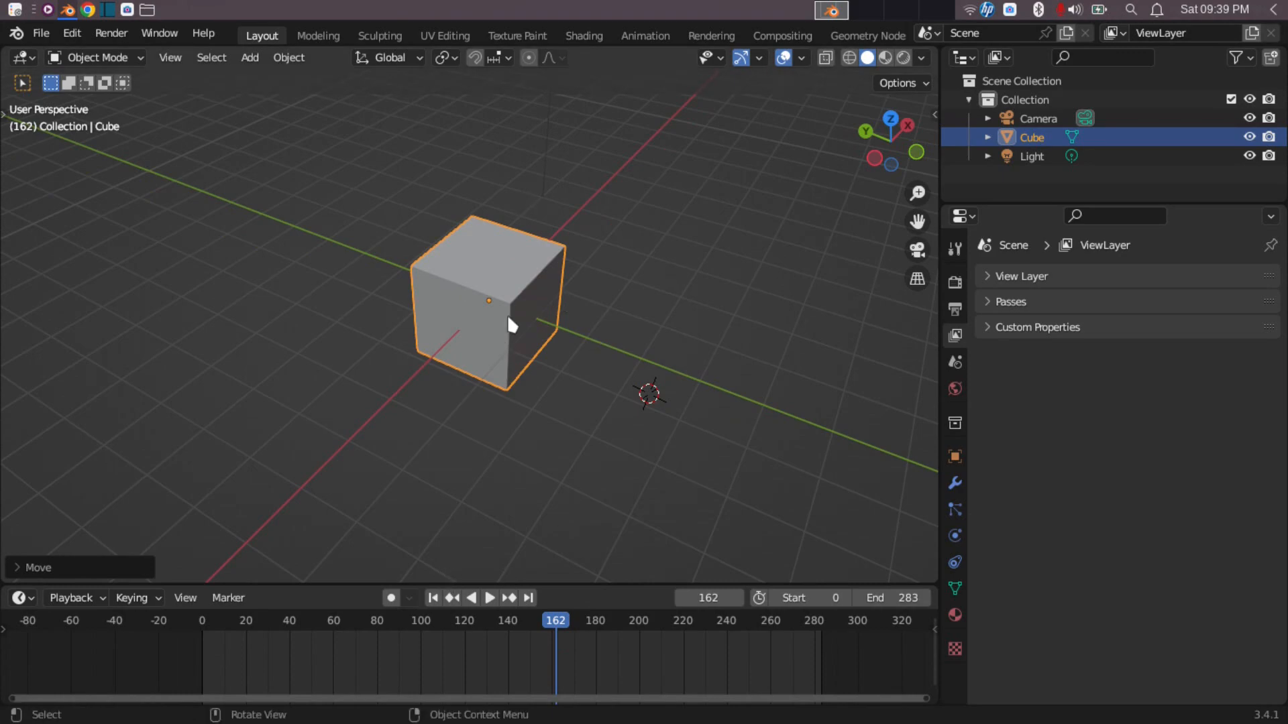
middle_click_drag(500, 334, 611, 328)
middle_click_drag(674, 288, 561, 322)
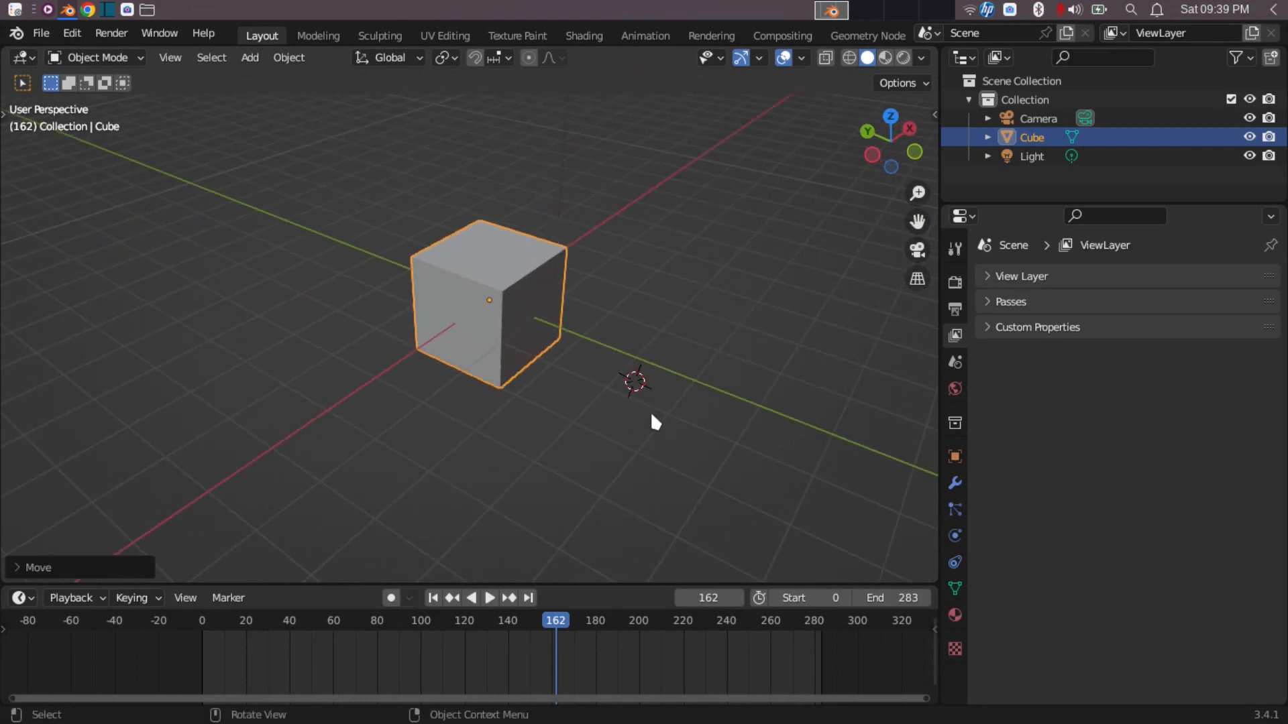
Step: Move the 3D cursor farther away from the cube into the empty space beside it
right_click(630, 377)
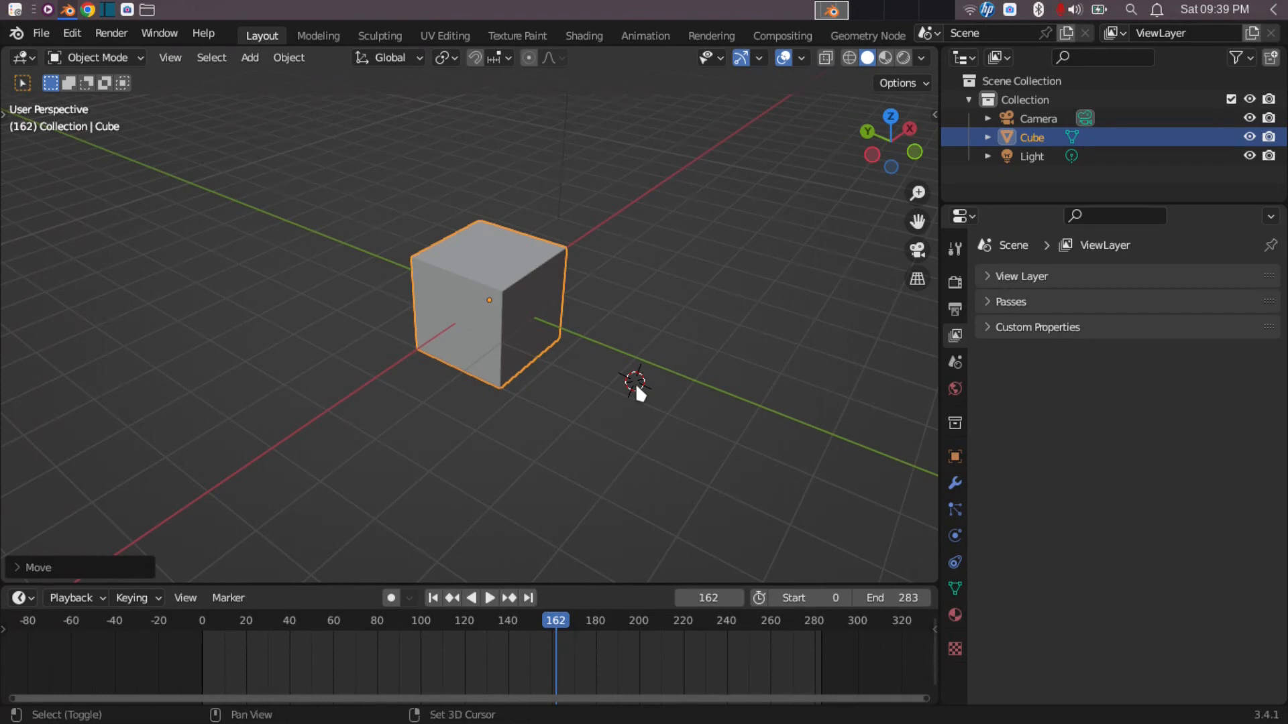
right_click_drag(635, 384, 712, 360, "shift")
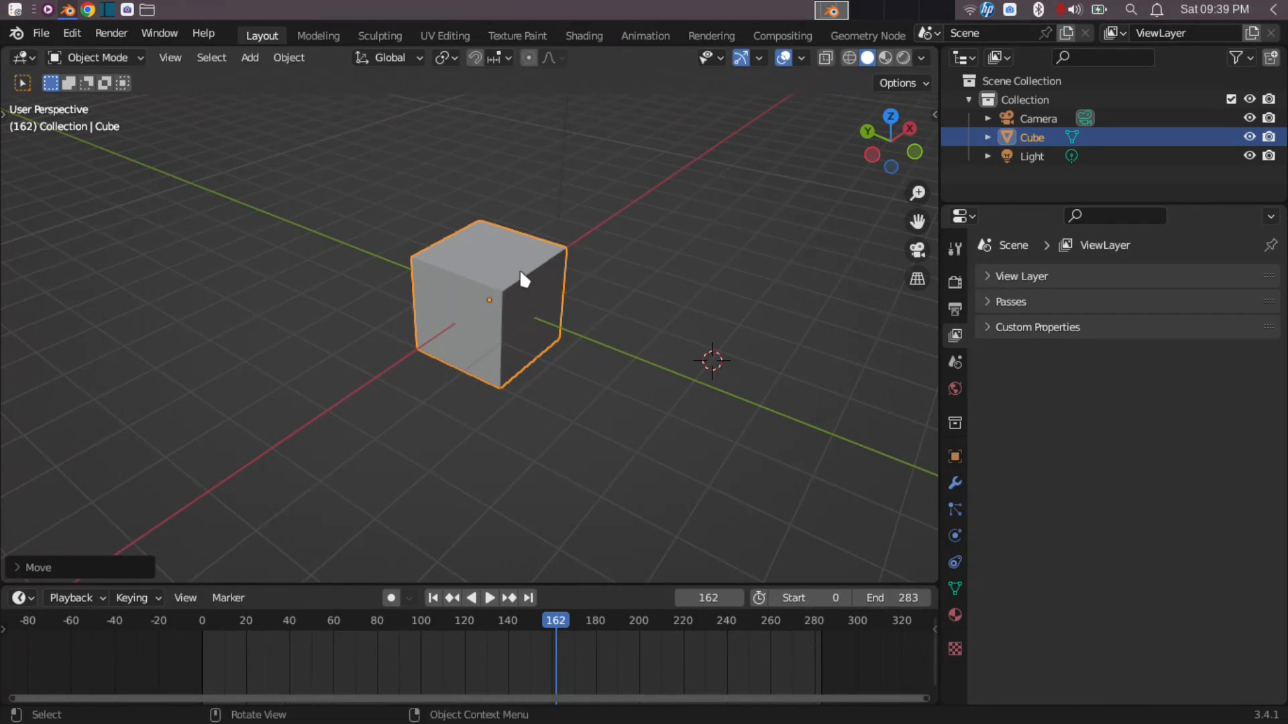
right_click(716, 367)
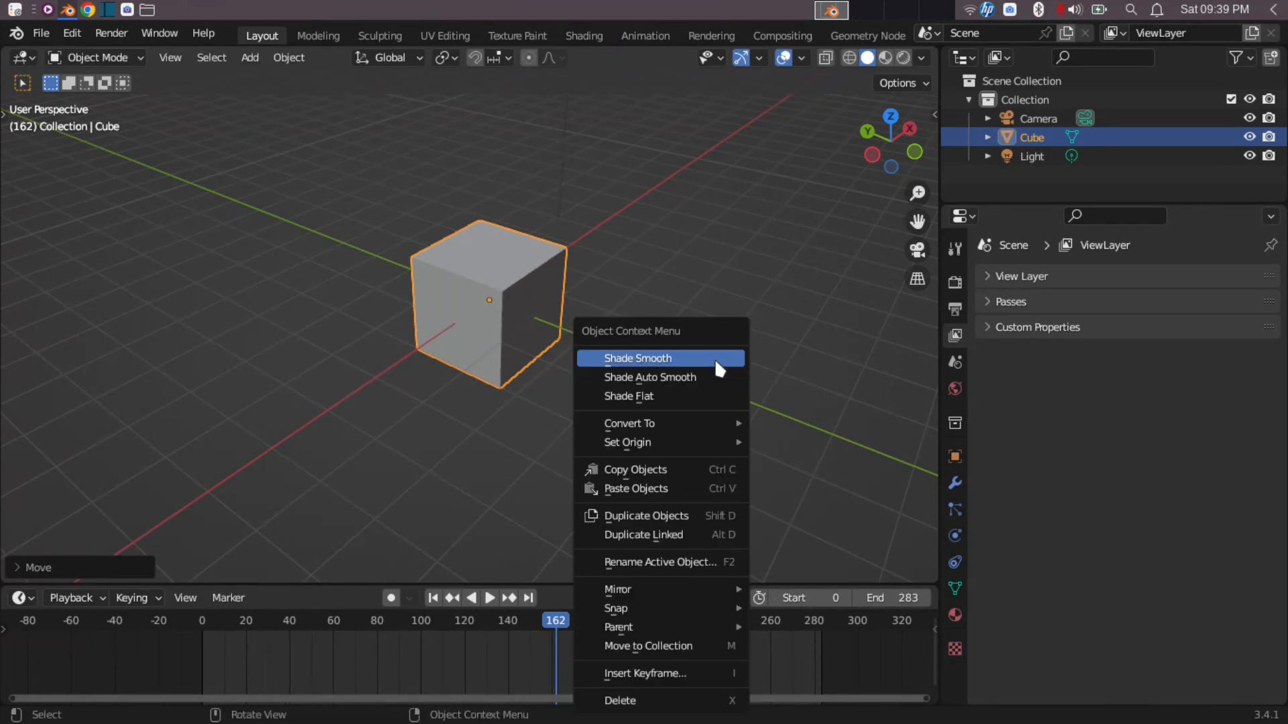
left_click(744, 296)
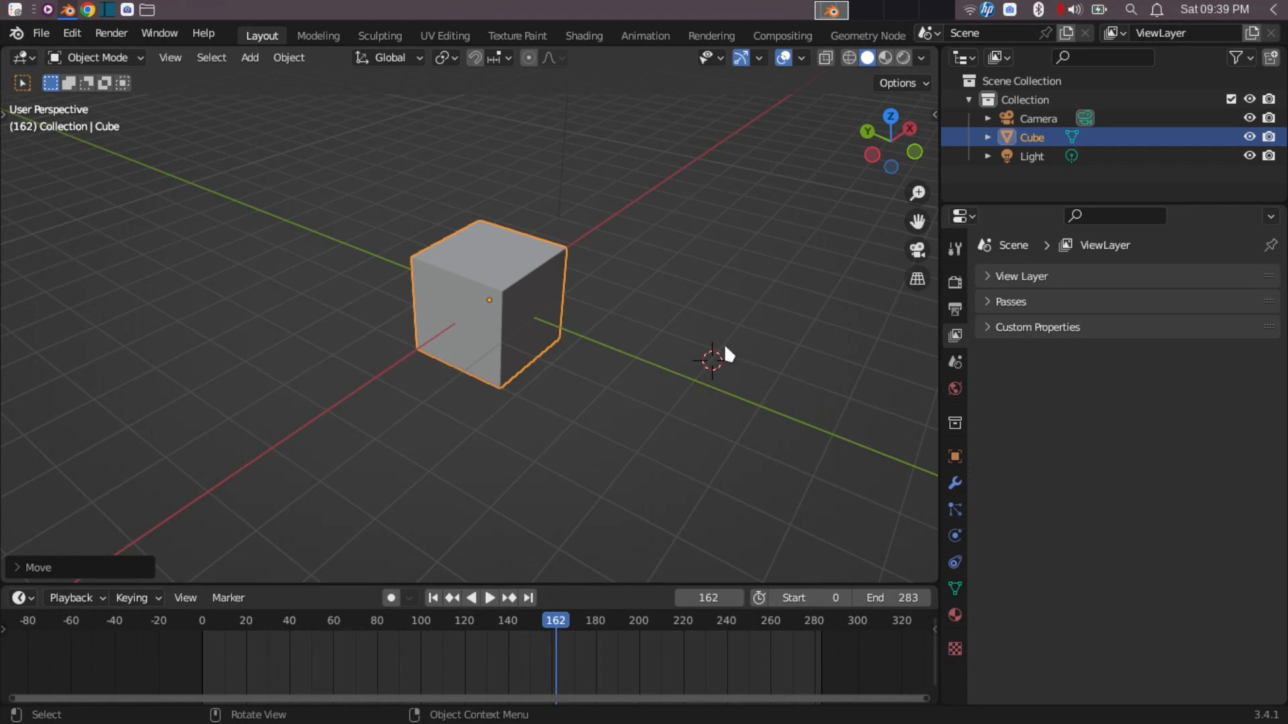
key("z")
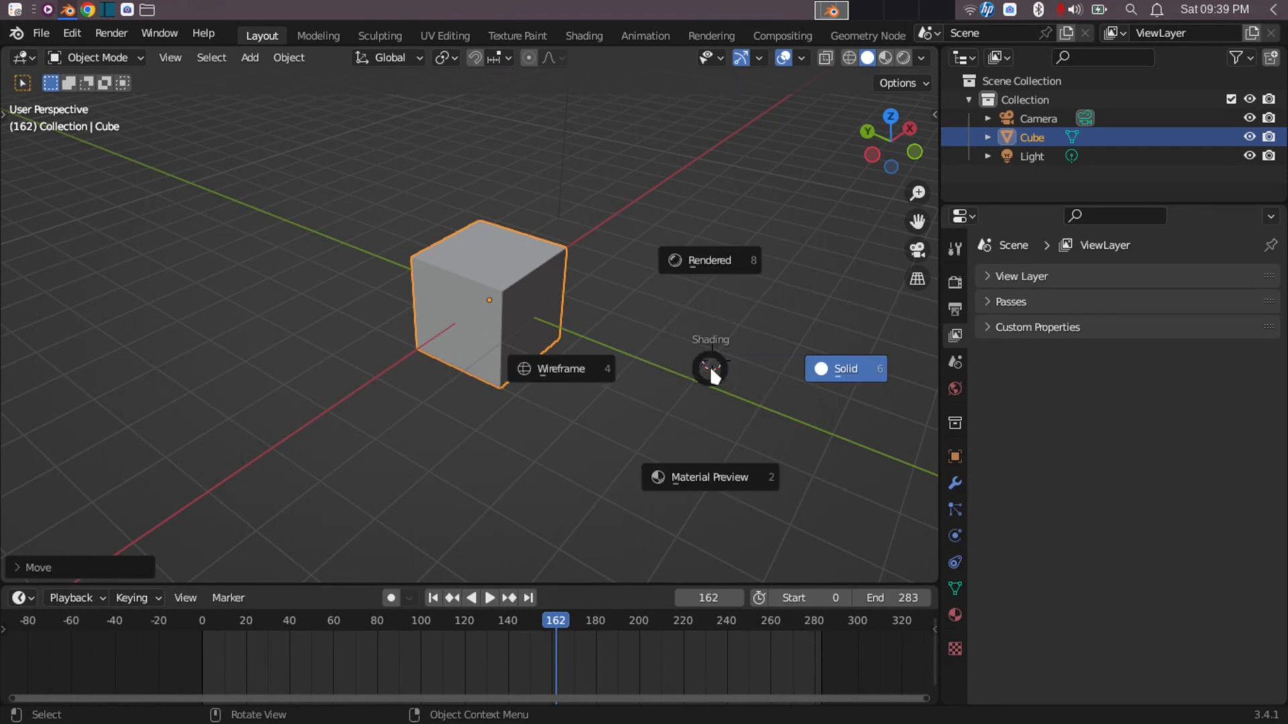
key("Escape")
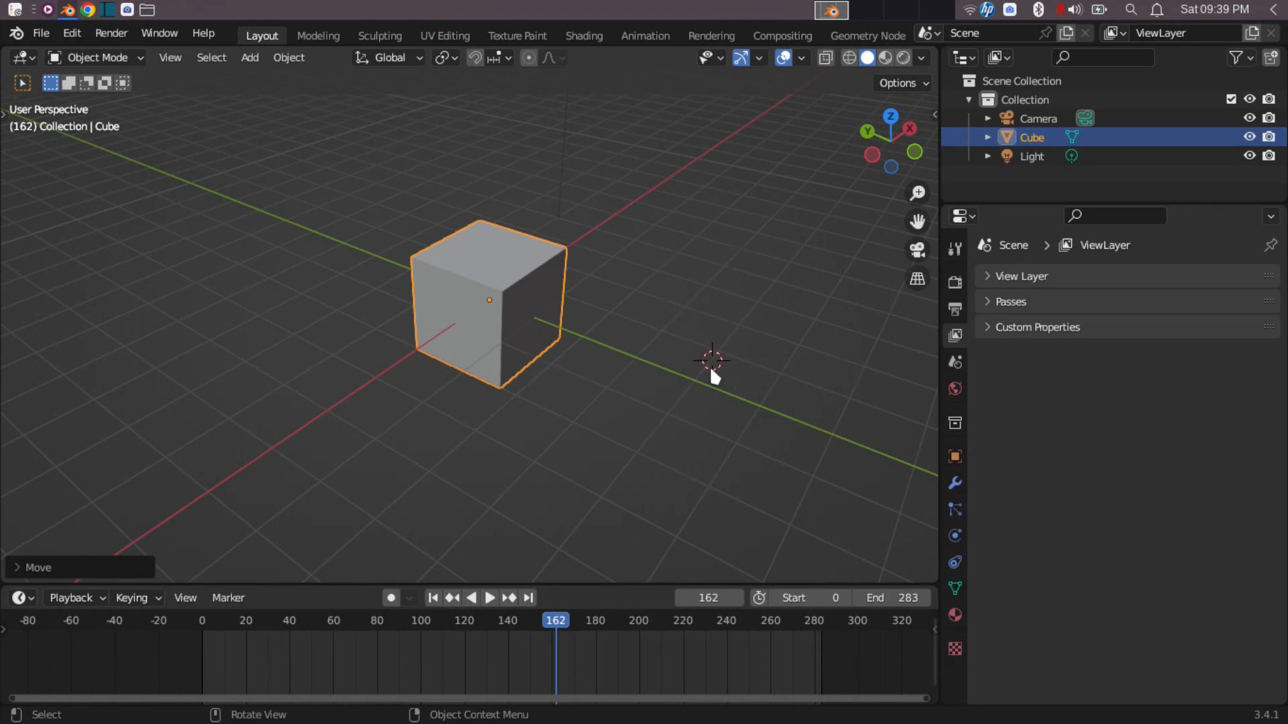
Step: Snap the 3D cursor to the world origin and orbit around the cube to check its position
key("shift+s")
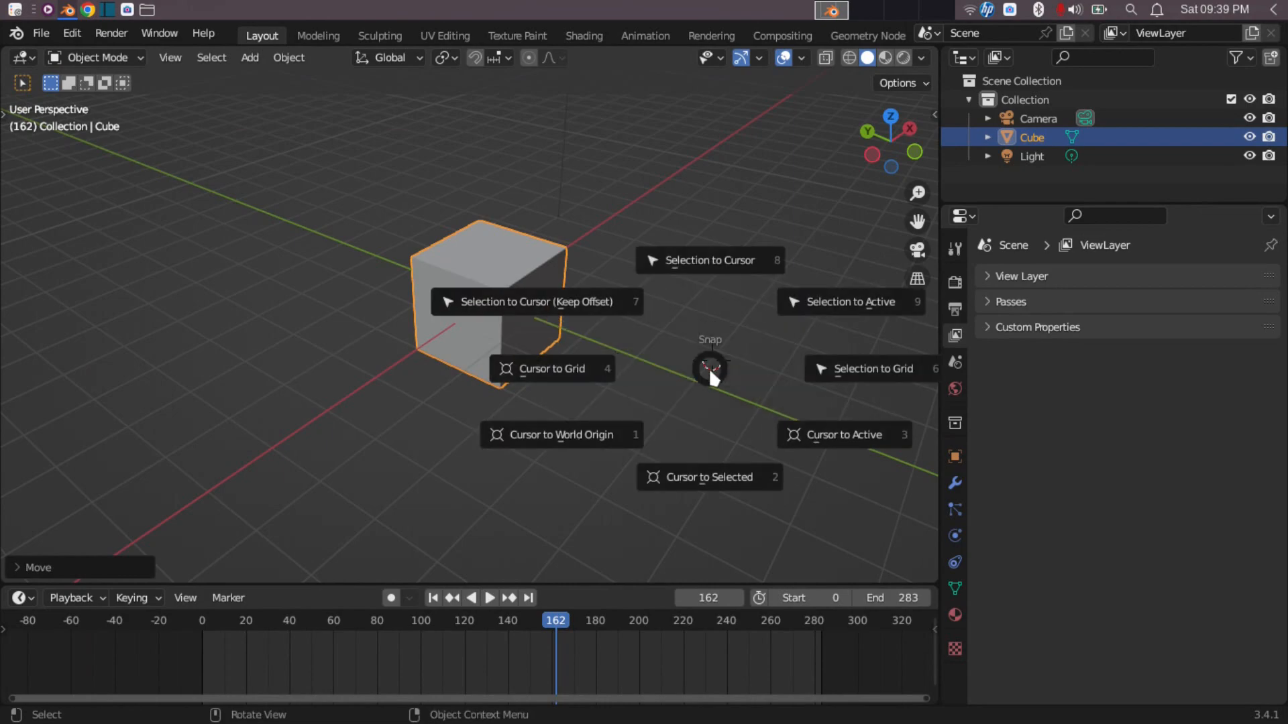
left_click(573, 436)
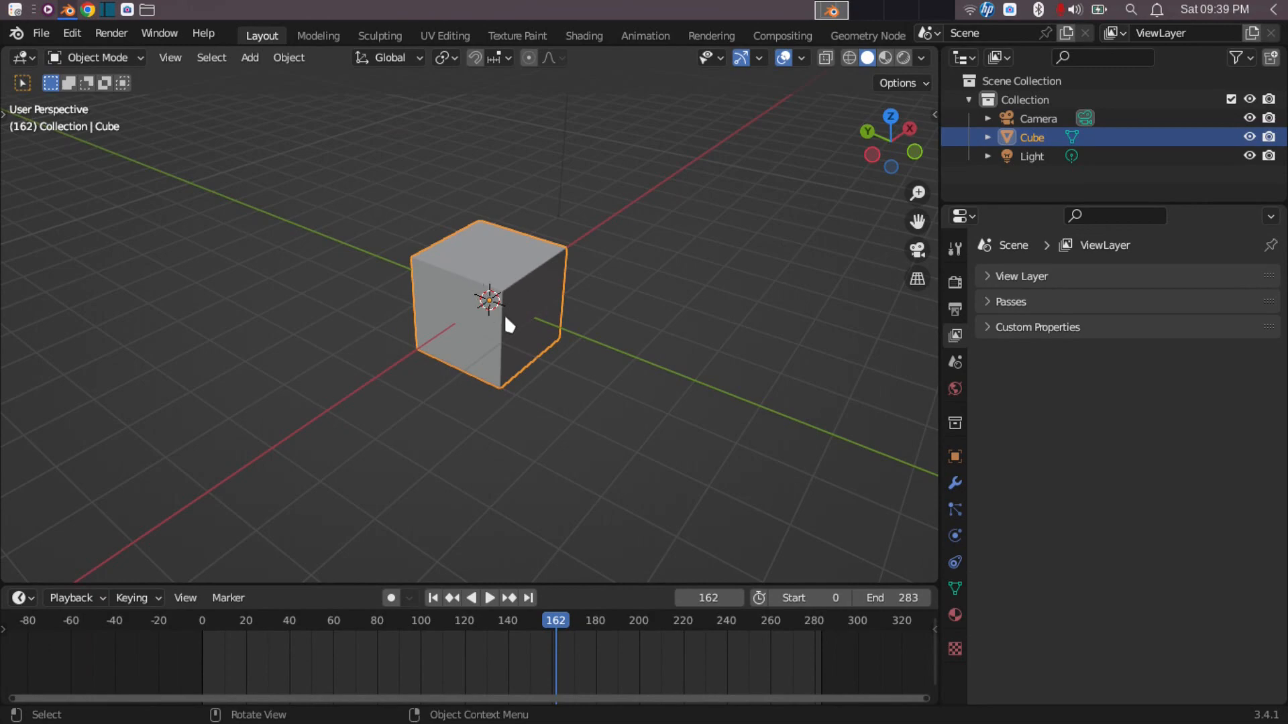
middle_click_drag(532, 345, 465, 230)
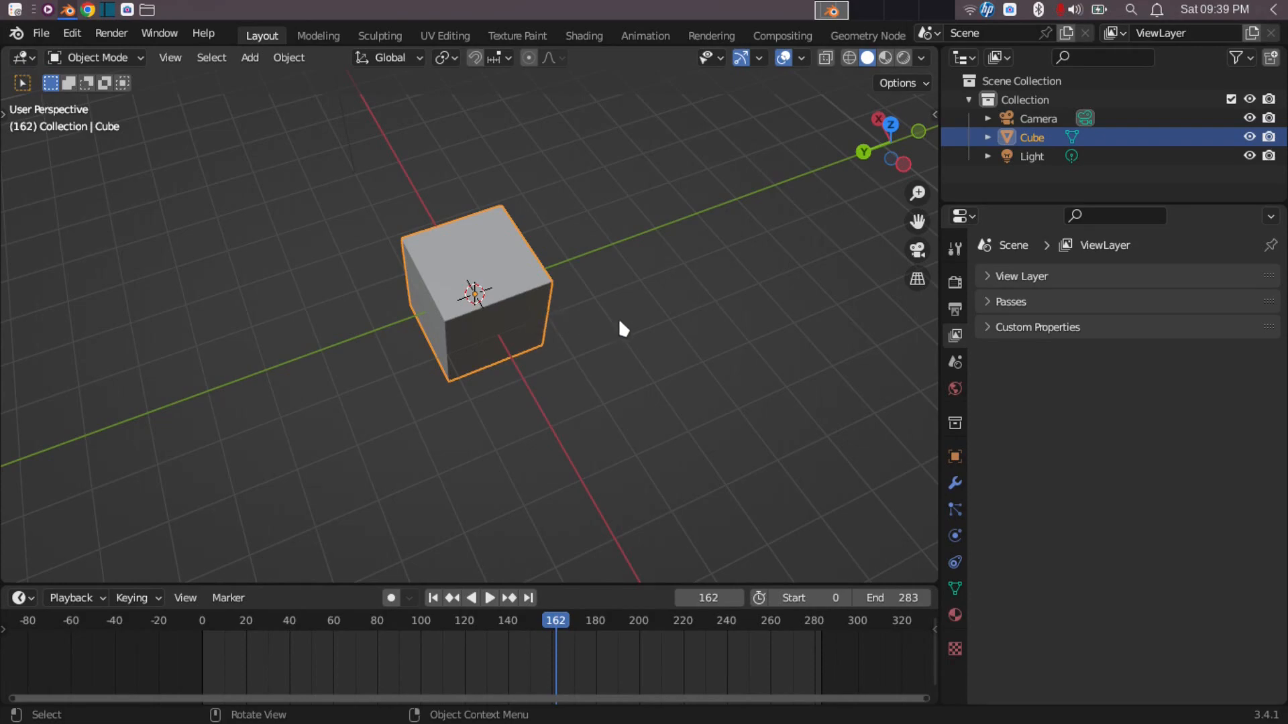
middle_click_drag(561, 304, 525, 308)
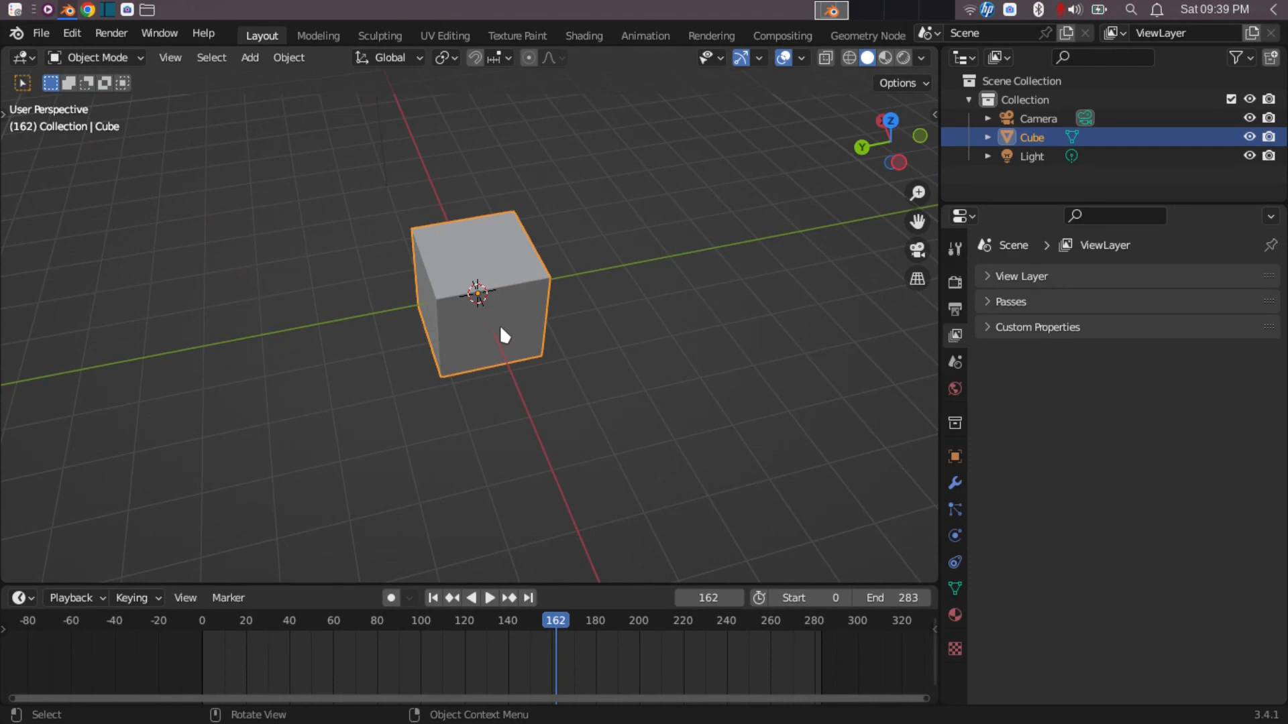
Step: Toggle the 3D viewport's tool shelf on and off several times, leaving it shown
key("t")
key("t")
key("t")
key("t")
key("t")
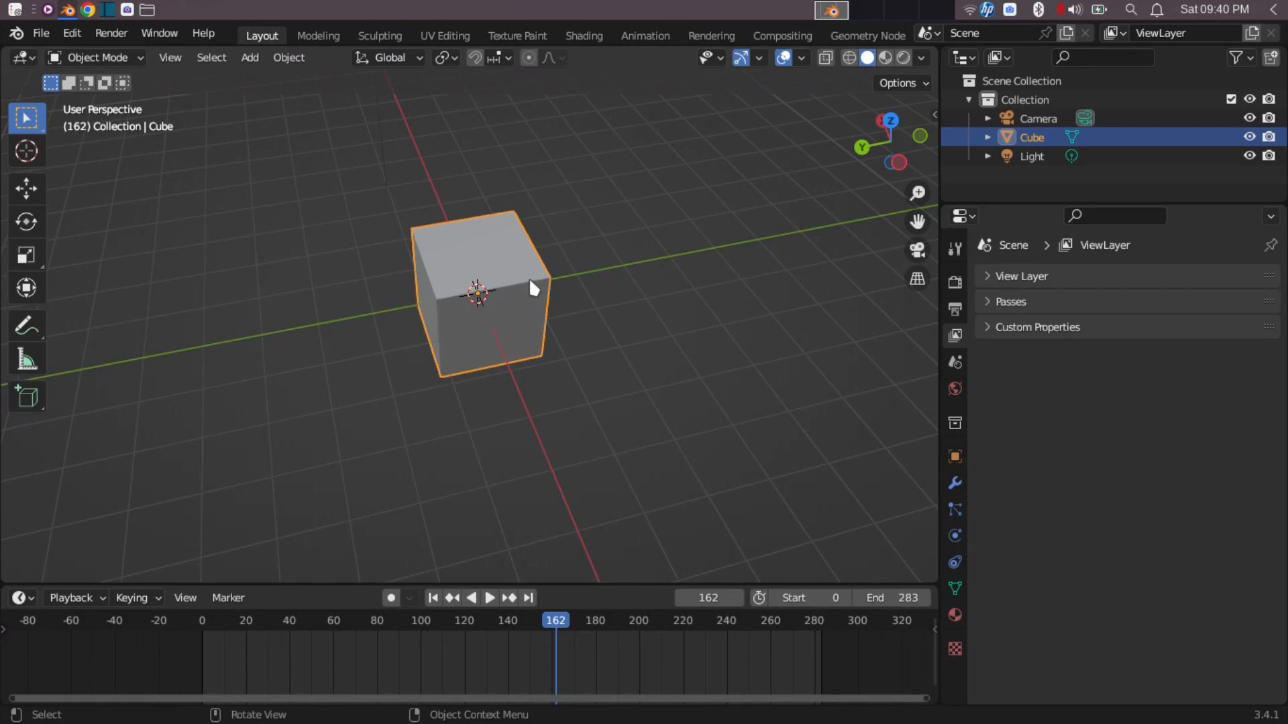
Step: Lower the cube slightly along the Z axis with the Move tool's gizmo
left_click(27, 189)
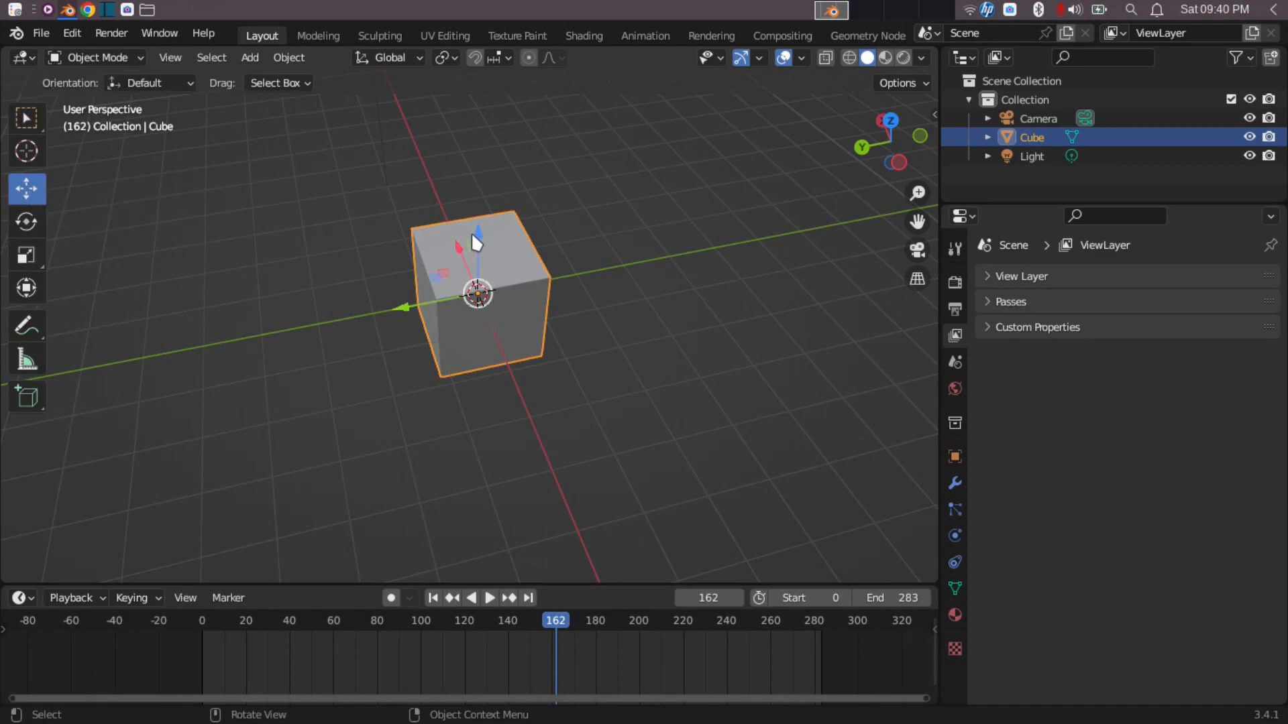
scroll(479, 301, "down", 2)
scroll(483, 300, "up", 4)
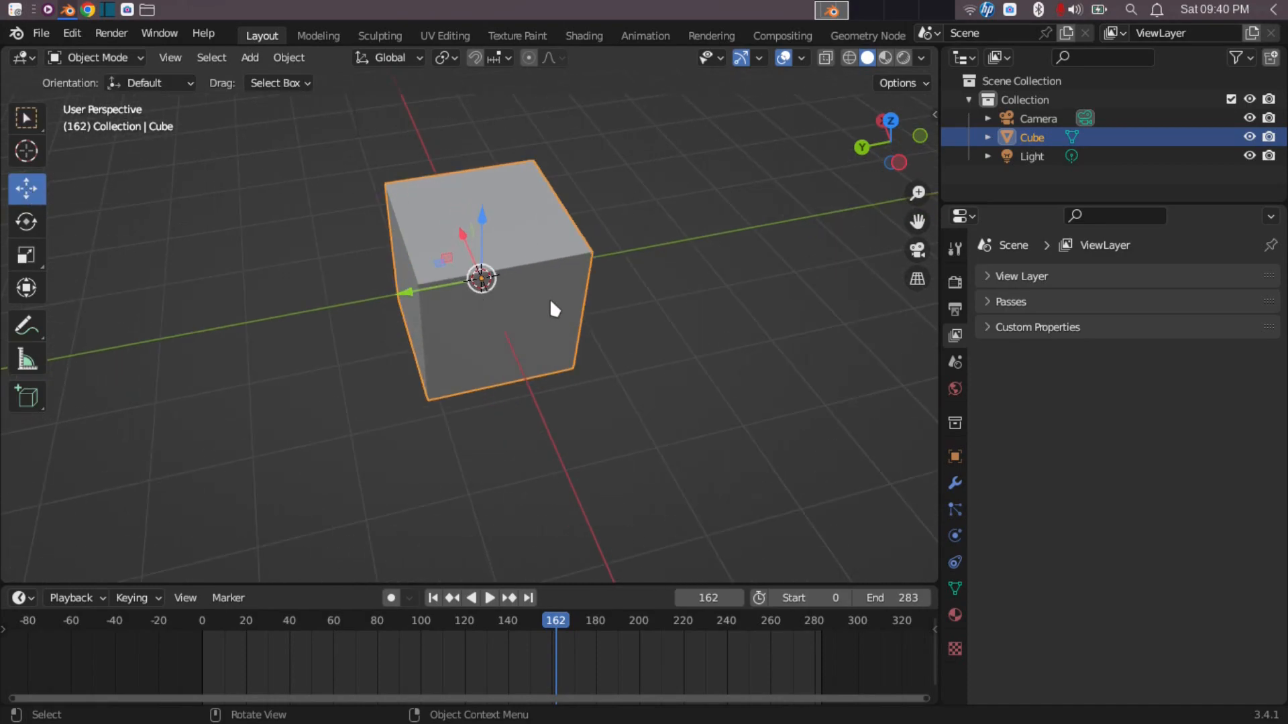
middle_click_drag(551, 299, 595, 278)
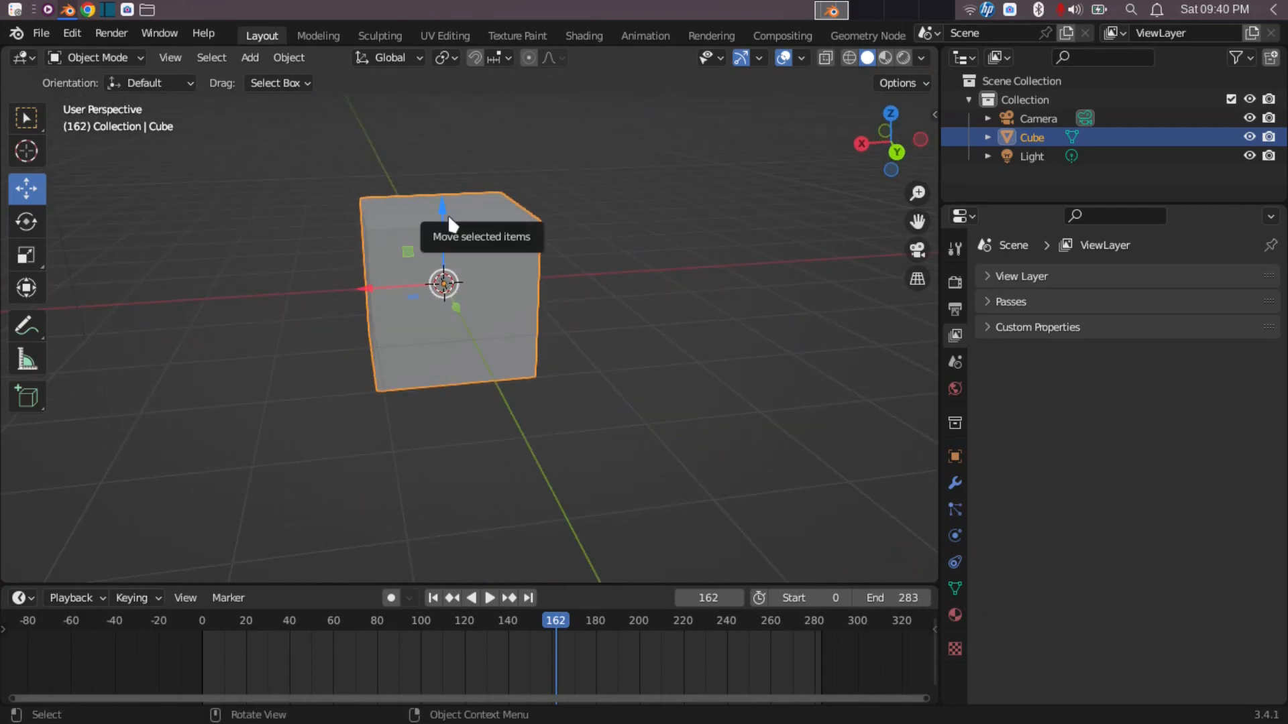
left_click_drag(444, 206, 359, 309)
mouse_move(454, 335)
left_mouse_down()
mouse_move(445, 273)
mouse_move(441, 339)
left_mouse_up()
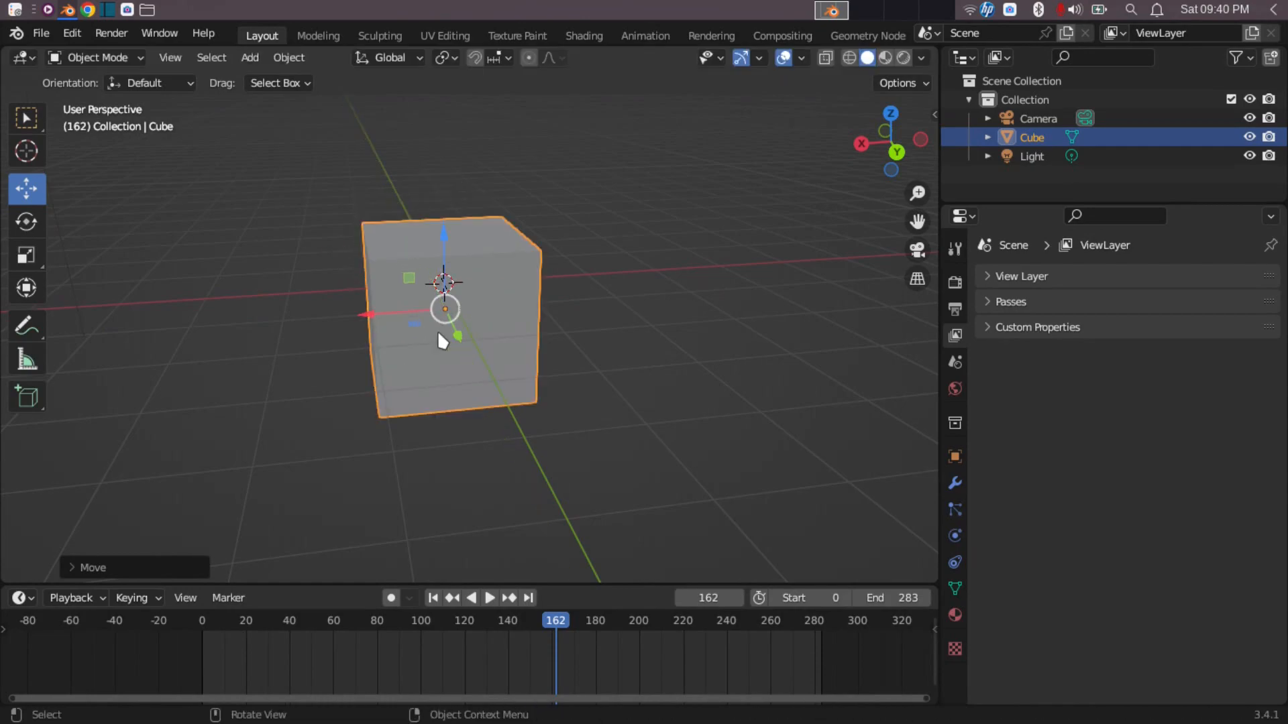
Step: Rotate the cube with the Rotate tool's gizmo, tilting it first about the X axis and again about the Y axis
left_click(29, 216)
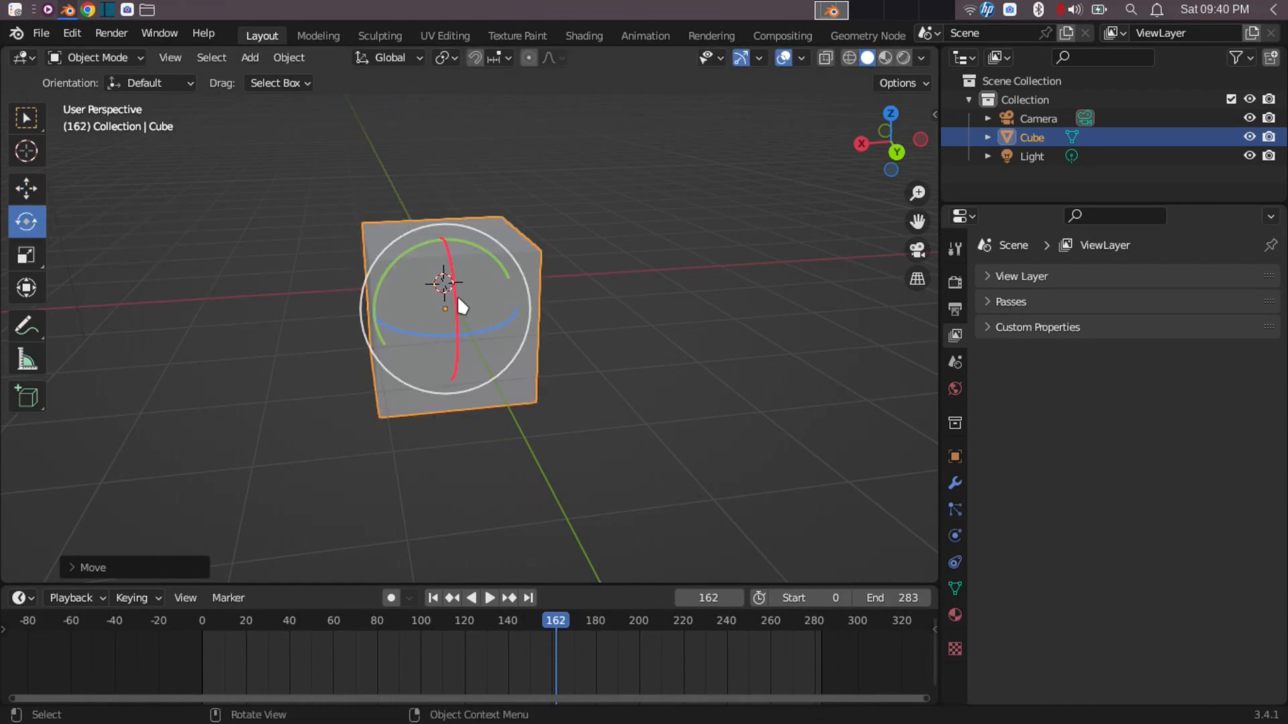
left_click_drag(454, 304, 500, 309)
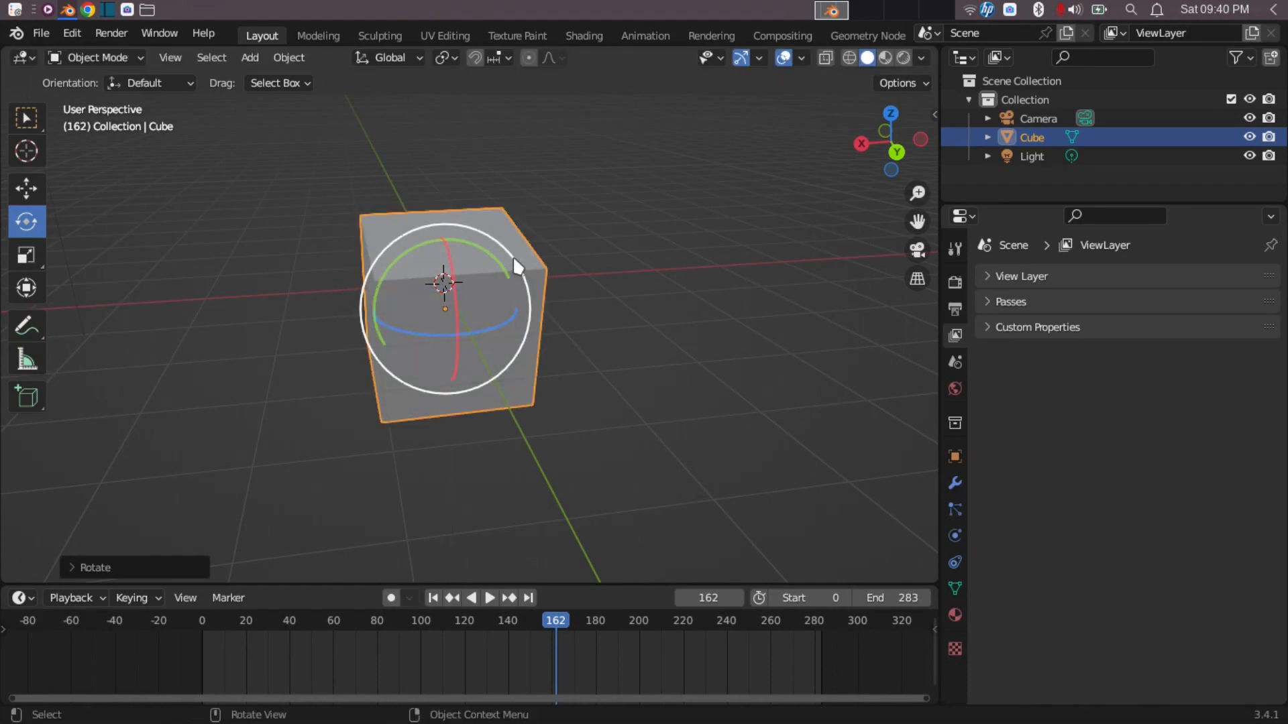
left_click_drag(504, 274, 483, 255)
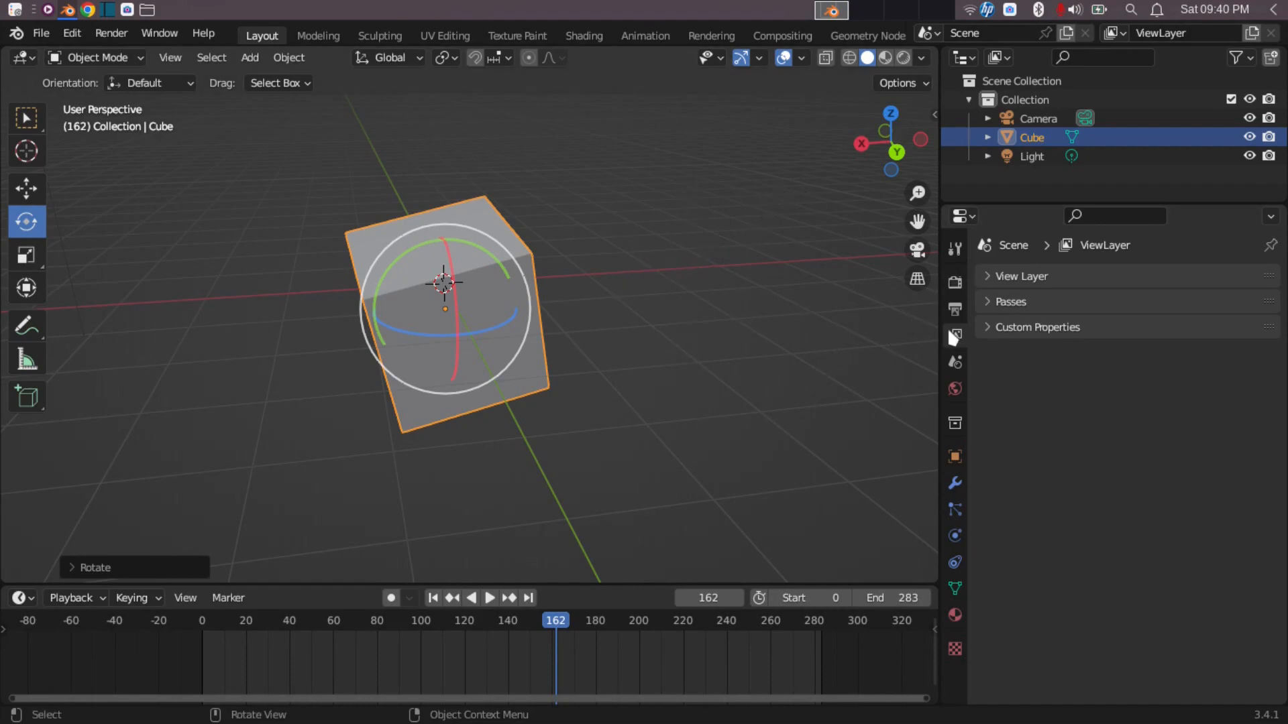
Step: Enlarge the 3D viewport by shrinking the timeline to its header and narrowing the Outliner and Properties column
left_click_drag(634, 585, 634, 679)
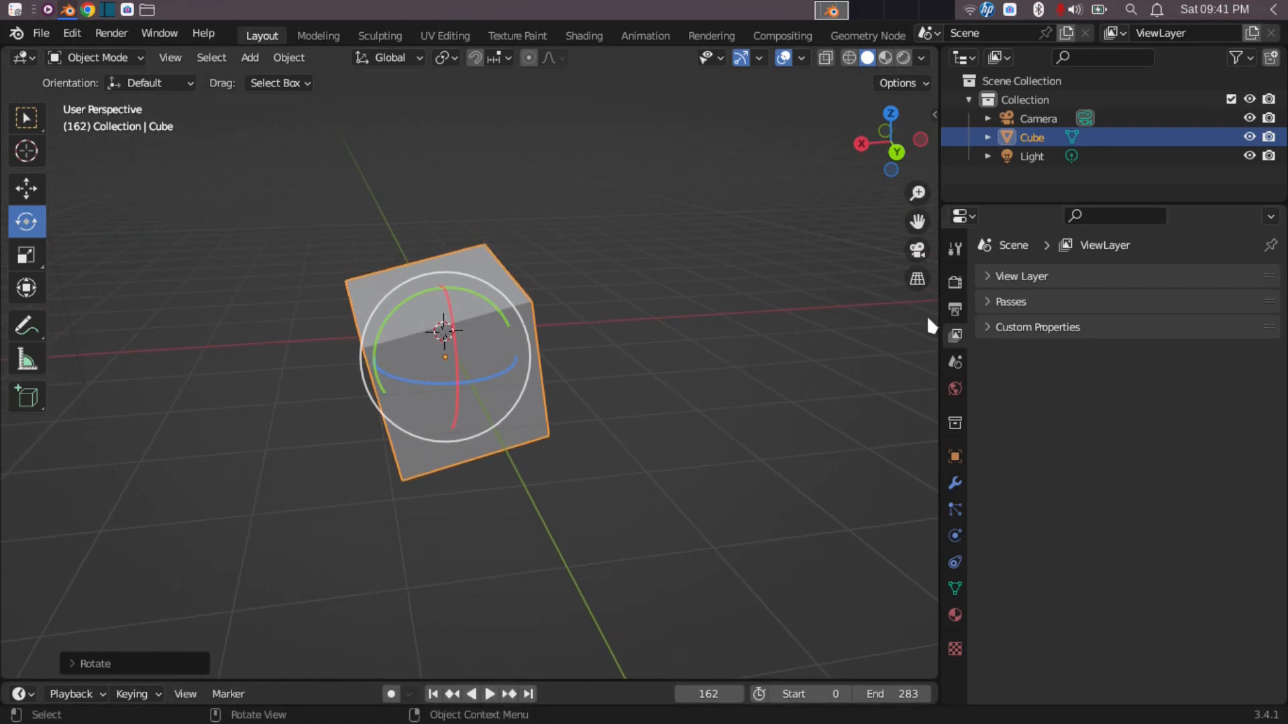
left_click_drag(938, 317, 1073, 359)
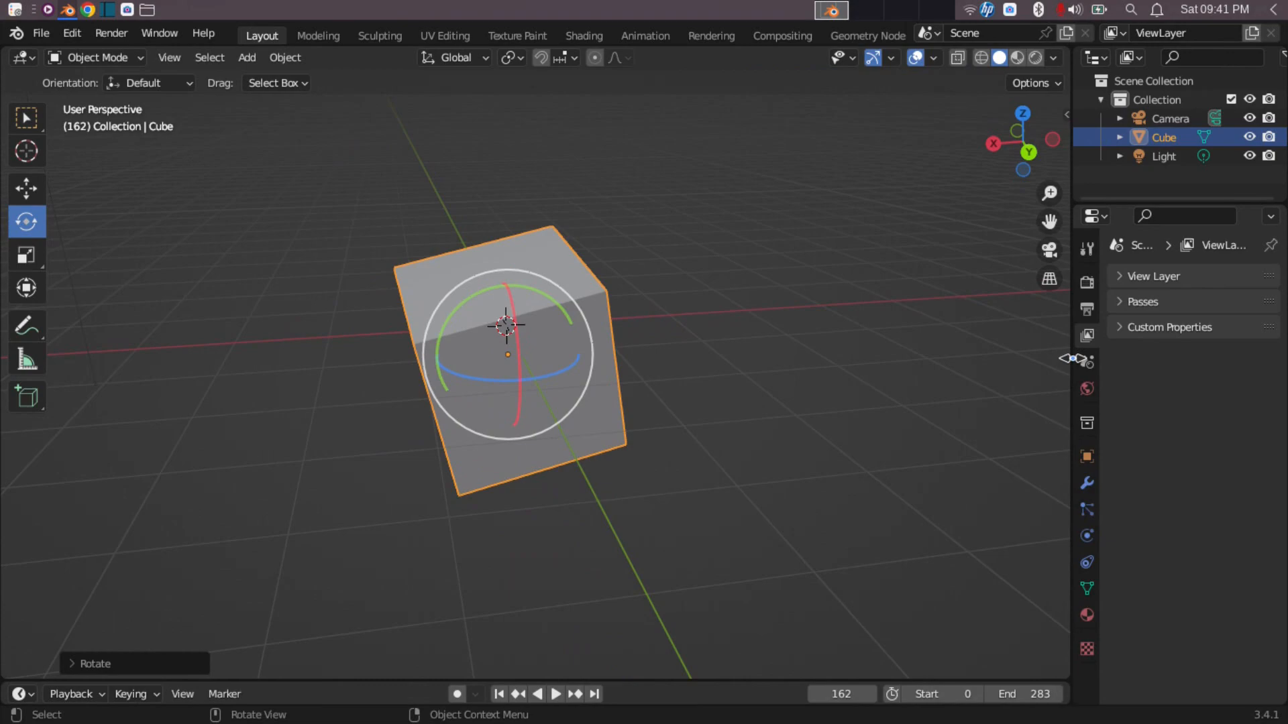
Step: Split the 3D viewport into two stacked areas and divide the lower one into two side-by-side viewports
right_click(1072, 358)
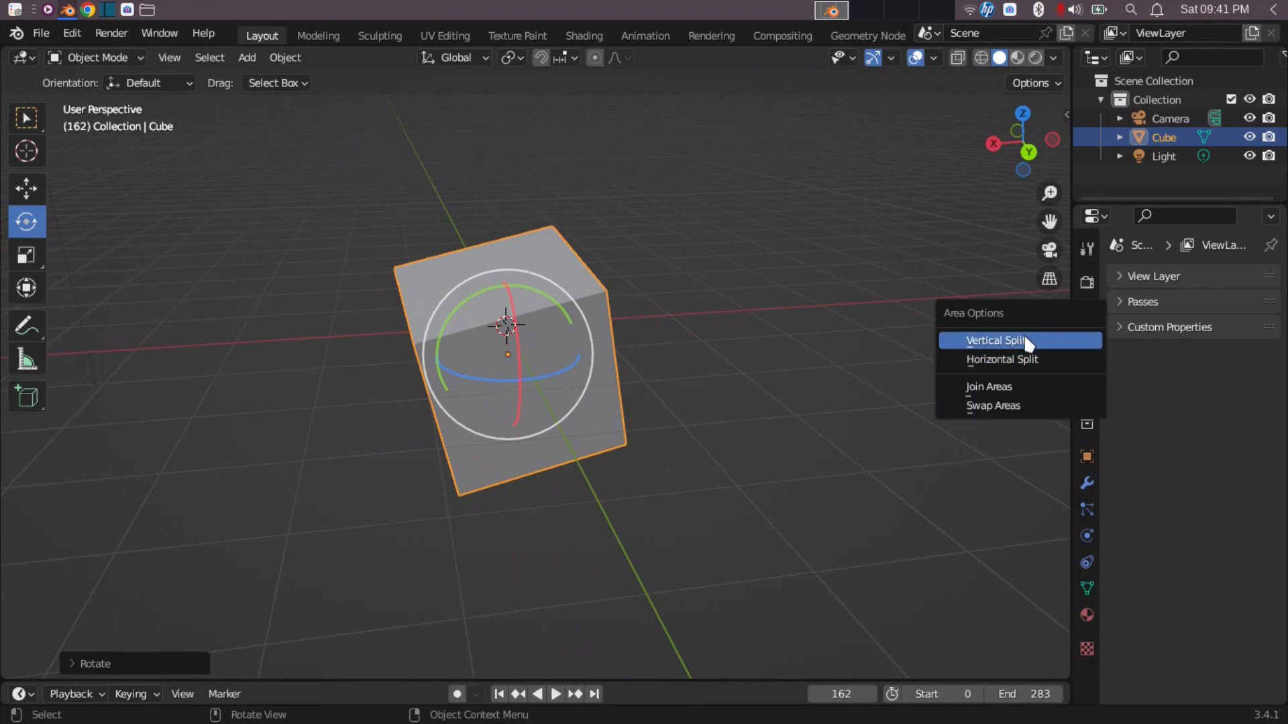
left_click(1025, 359)
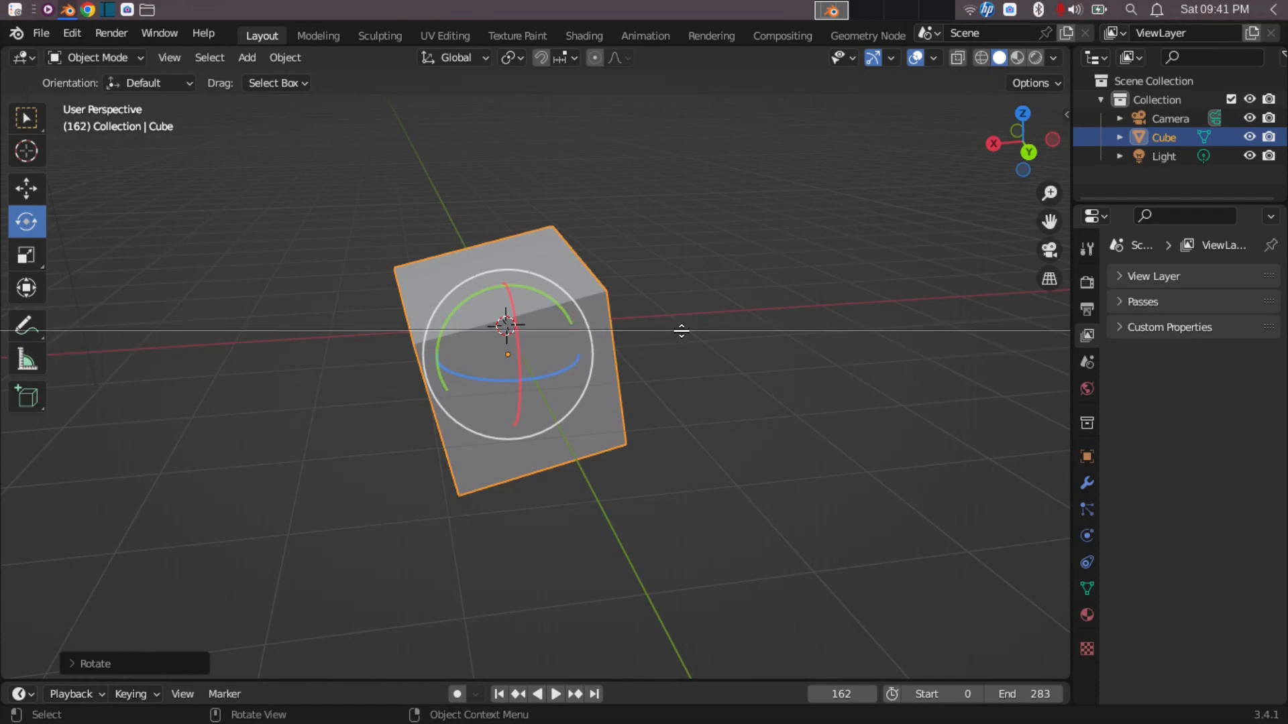
left_click(682, 331)
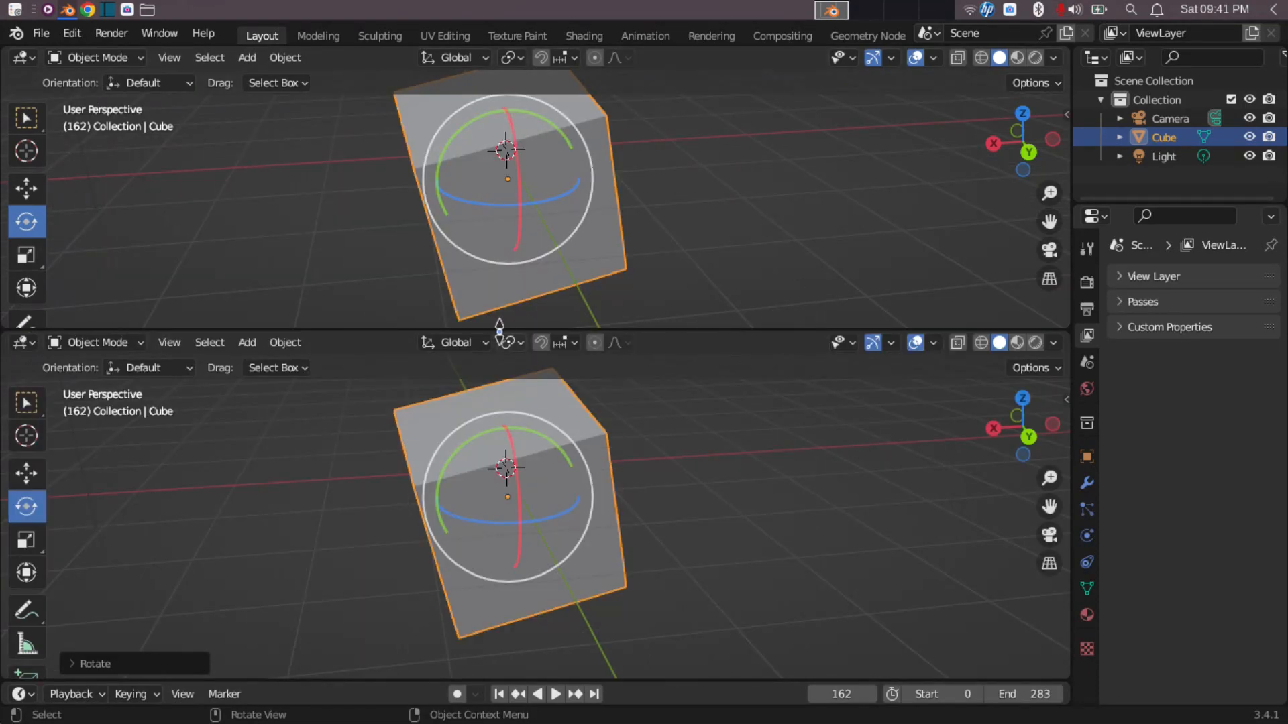
right_click(501, 331)
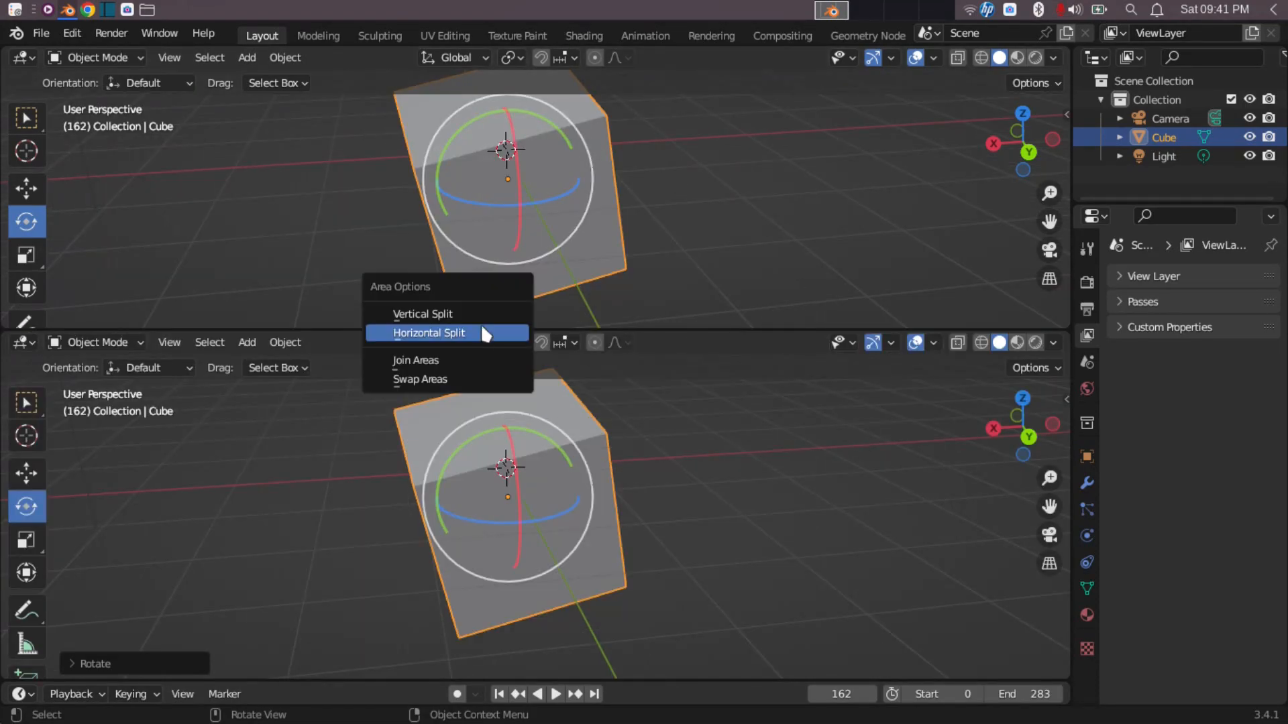
left_click(485, 333)
left_click(516, 421)
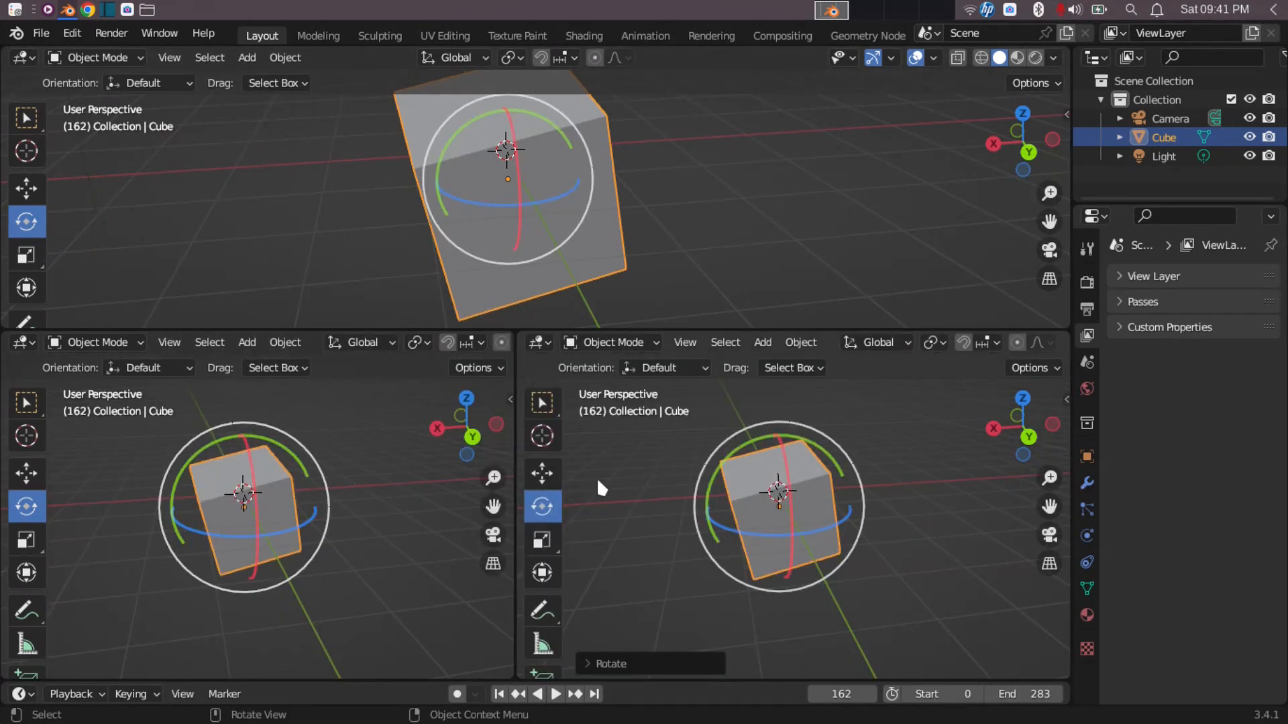
Step: Review the editor types available for the lower-right area, keeping it as a 3D Viewport
left_click(540, 342)
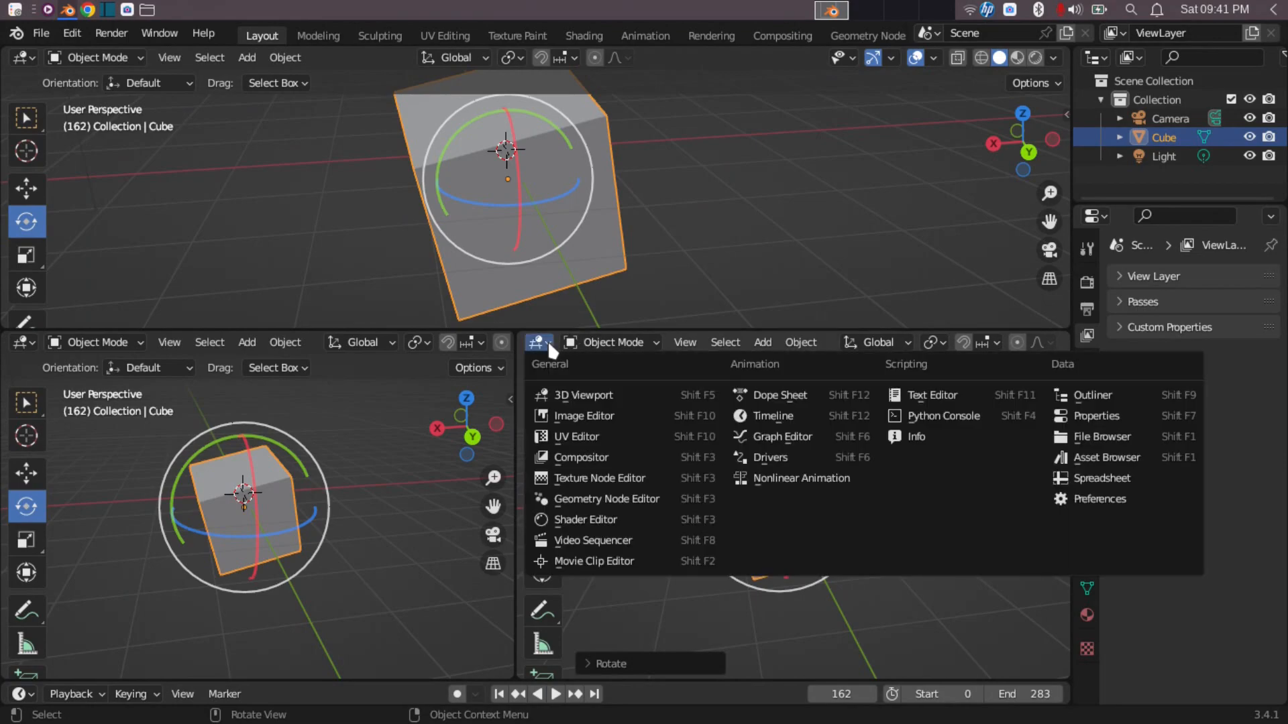
left_click(601, 395)
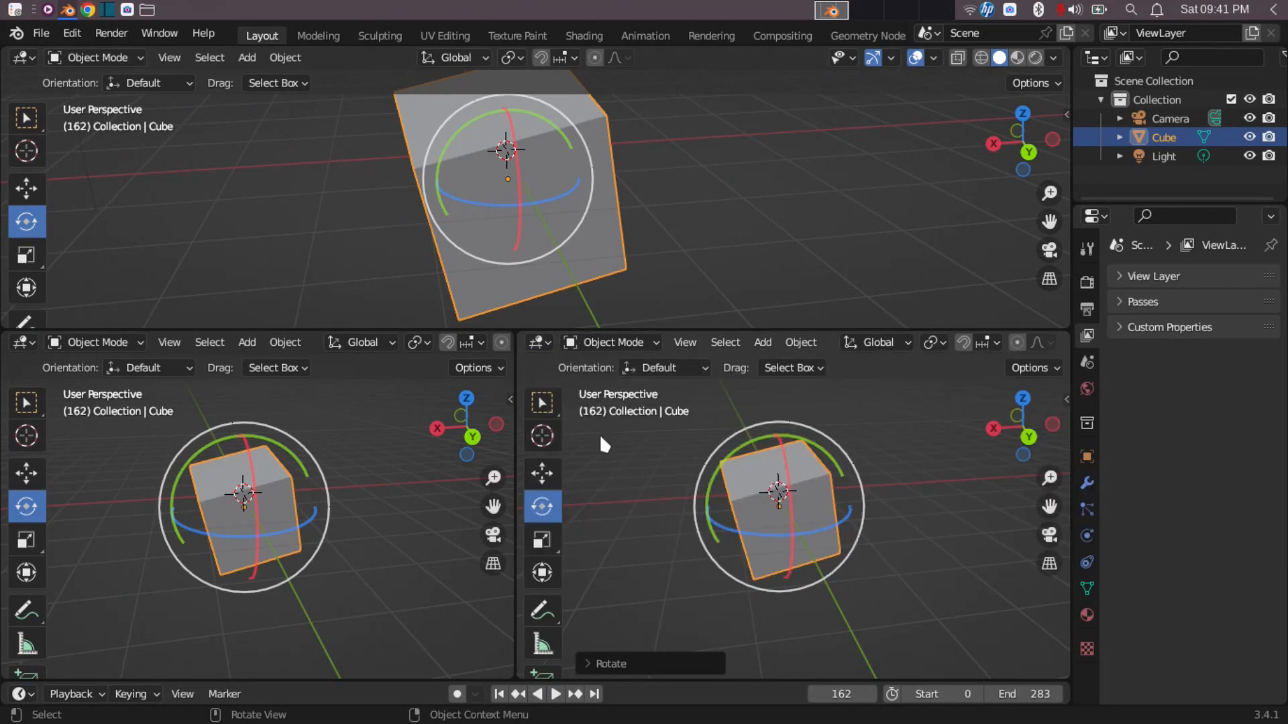
left_click(530, 344)
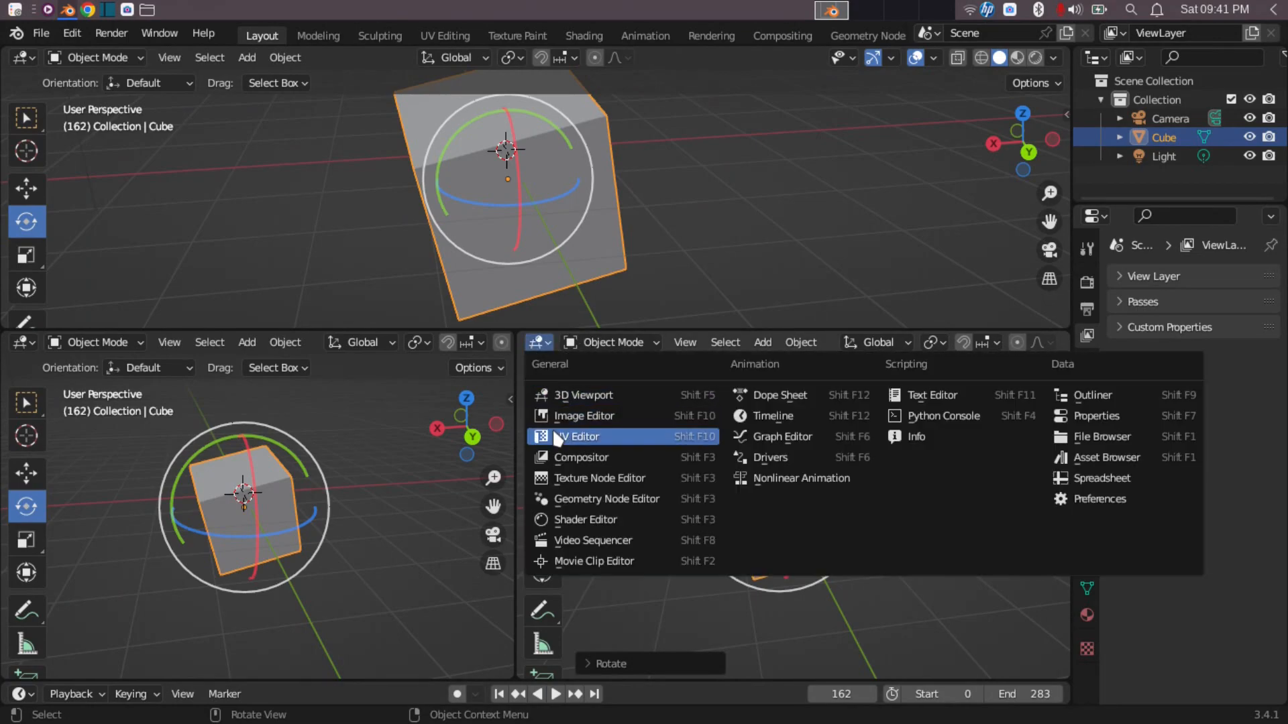
left_click(583, 395)
Step: Switch the cube to Sculpt Mode from the lower-left viewport and try the SculptDraw brush on it
left_click(107, 343)
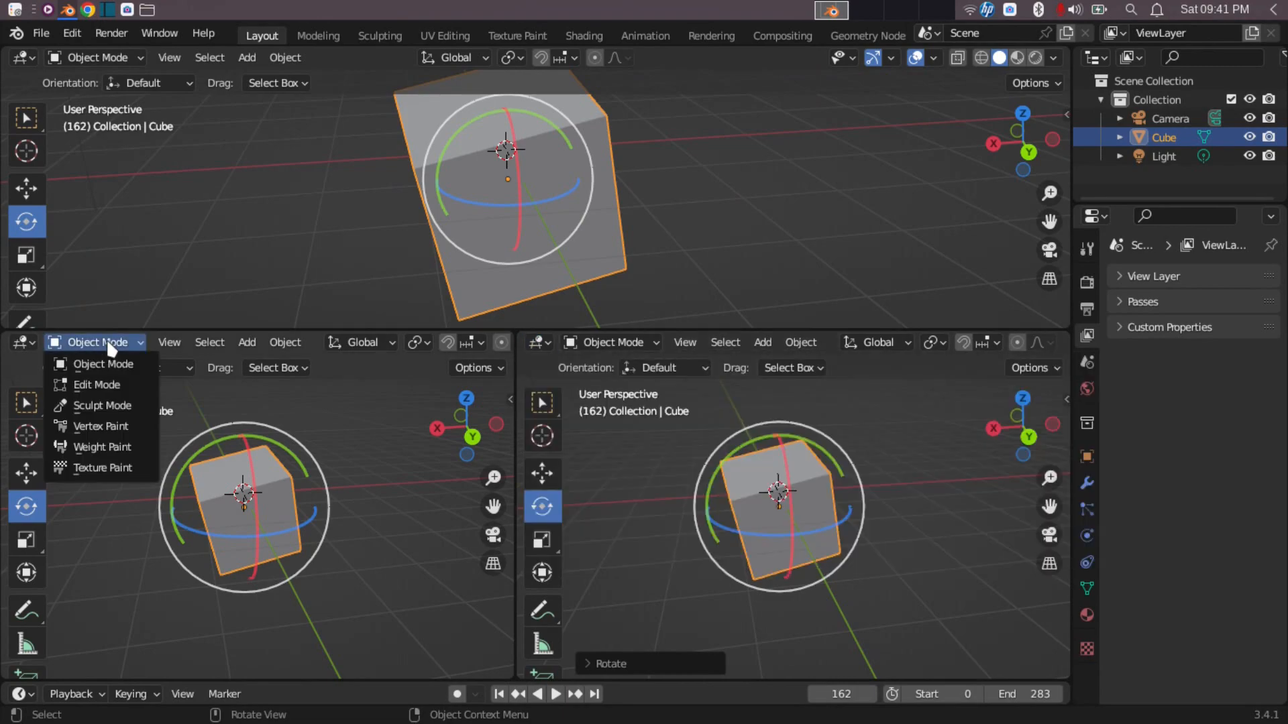
left_click(119, 407)
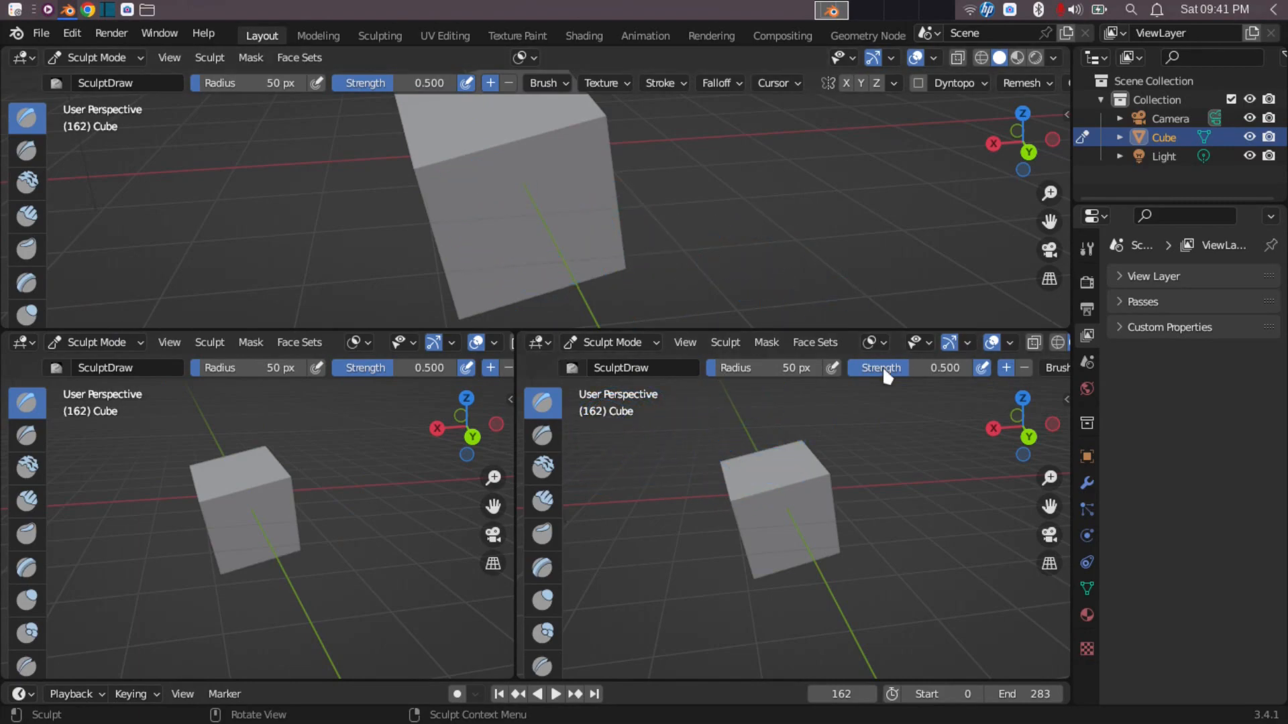
left_click_drag(507, 243, 470, 193)
Step: Join the two lower viewports and merge the remaining stacked pair into a single 3D viewport
left_click(510, 396)
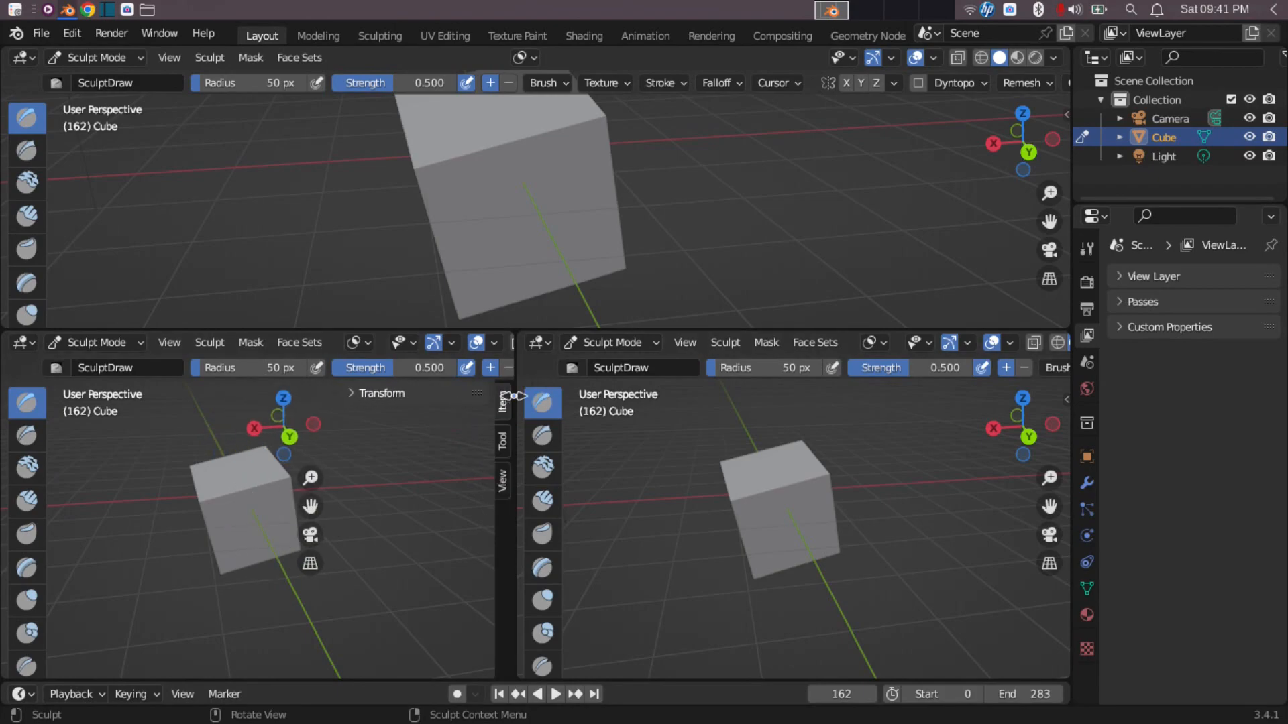
right_click(513, 395)
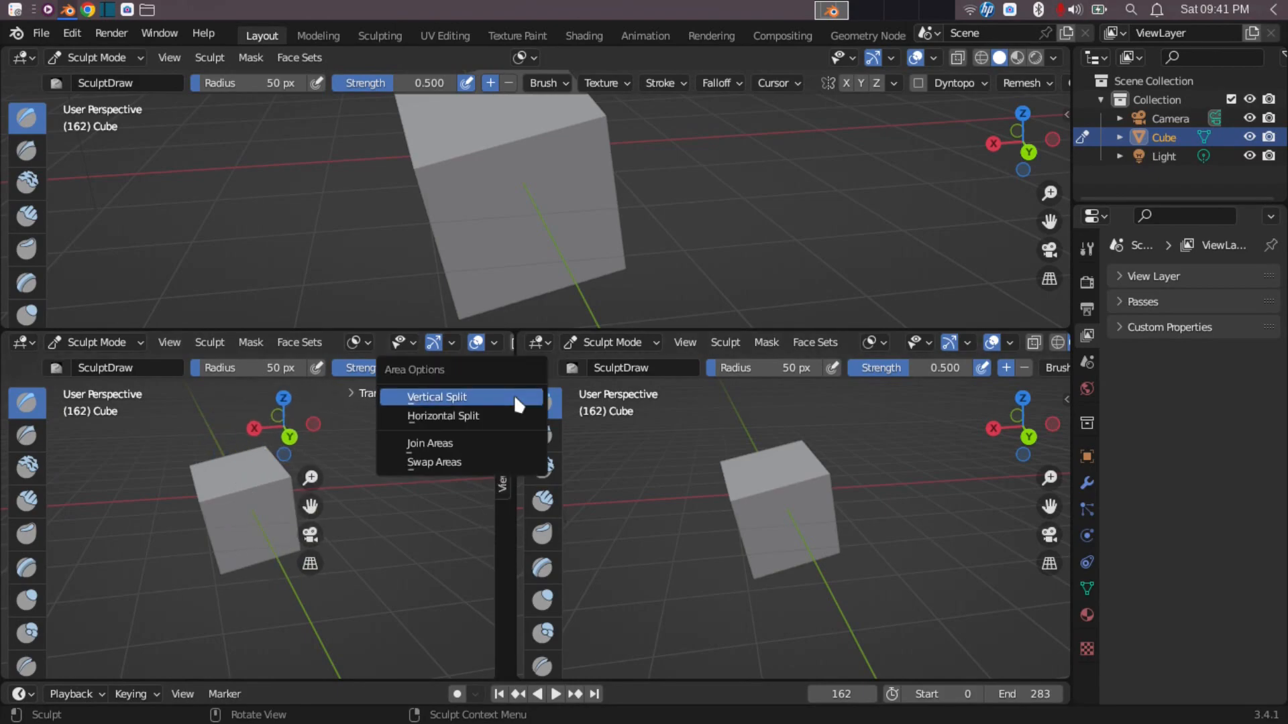
left_click(502, 441)
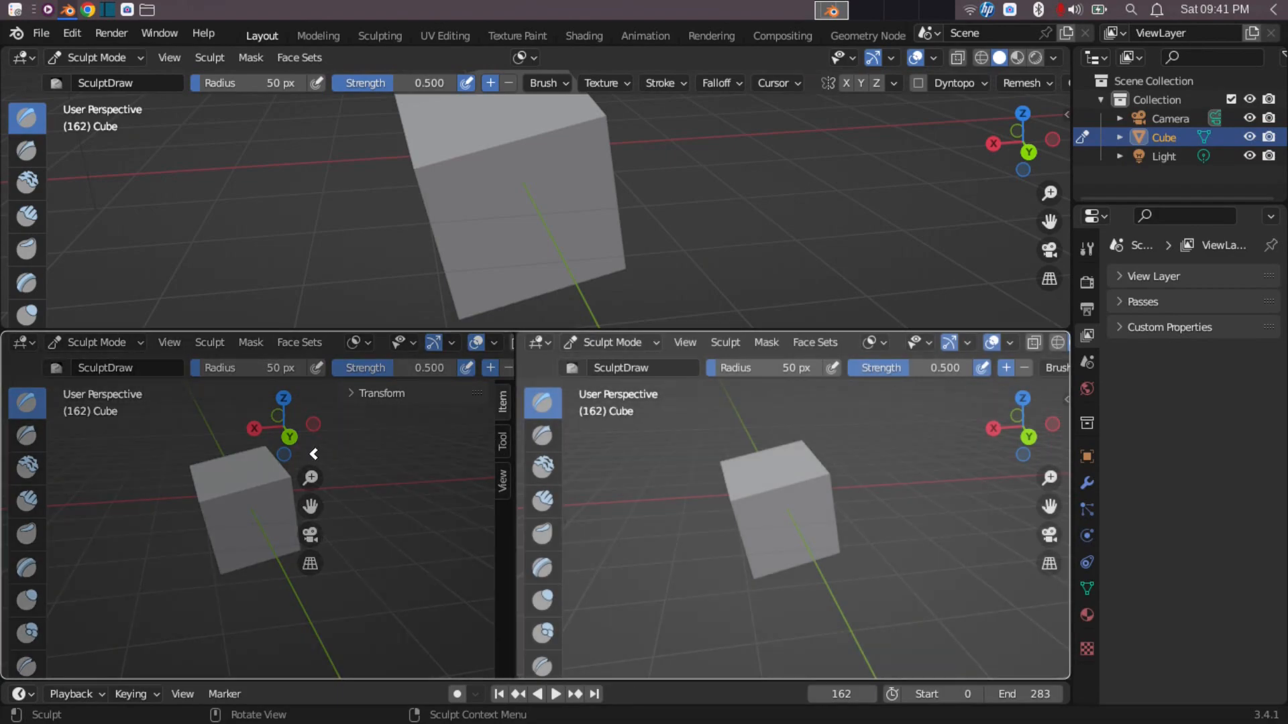
left_click(300, 448)
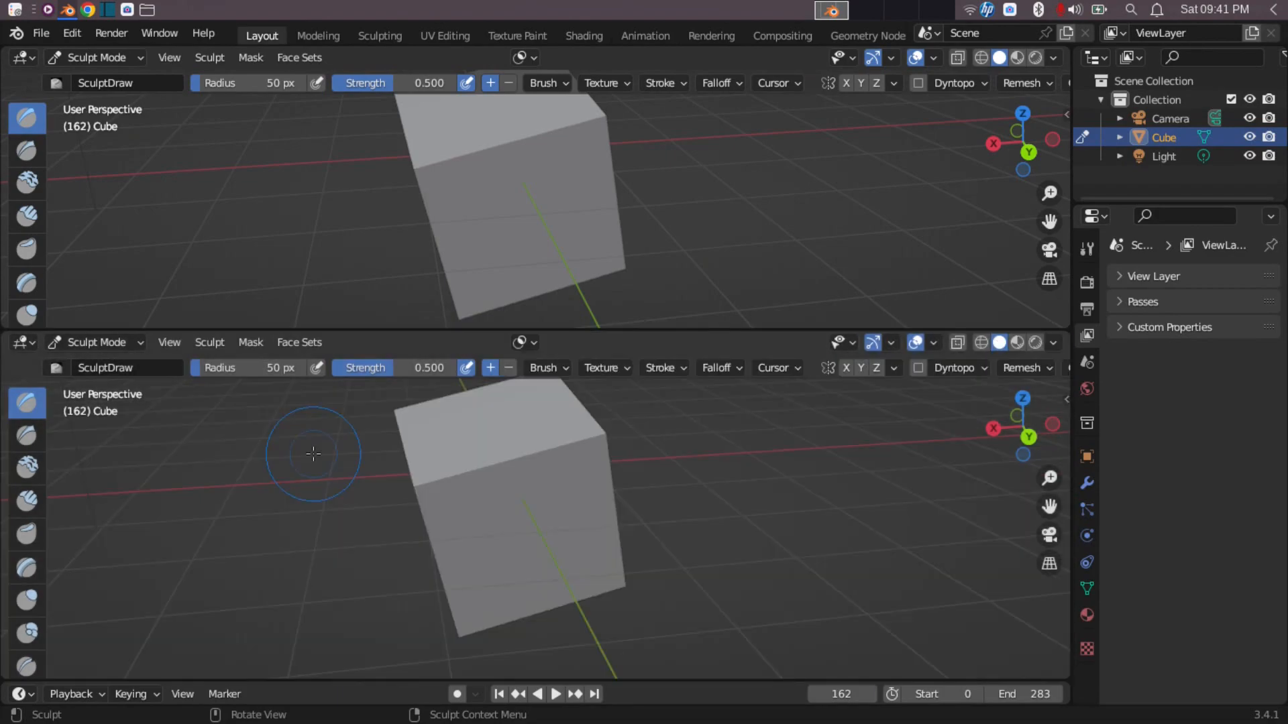
right_click(543, 328)
left_click(547, 328)
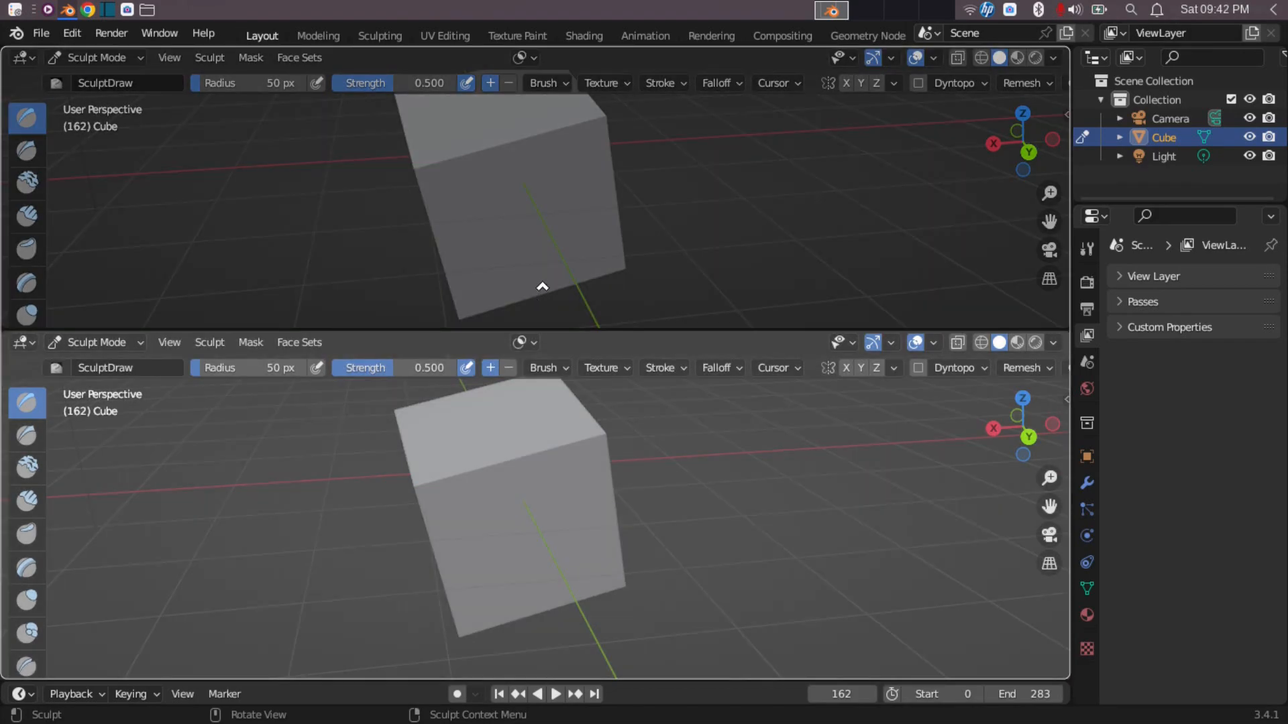
left_click(543, 286)
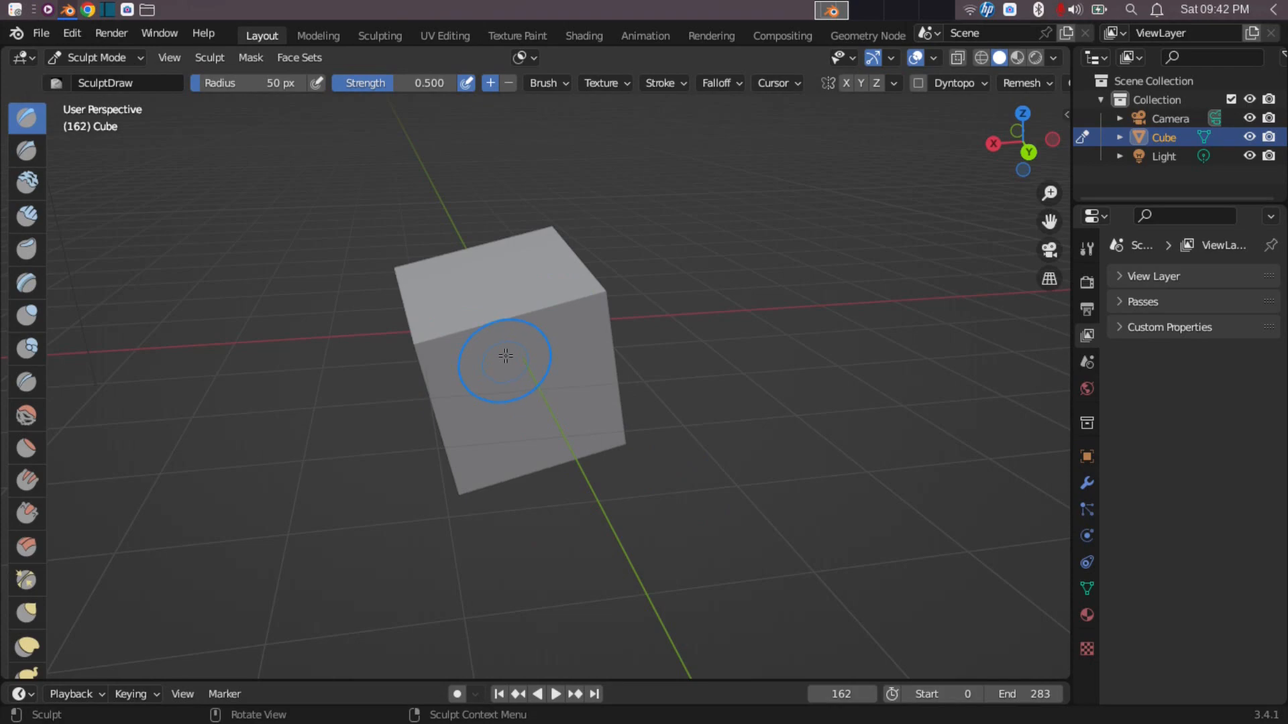
Step: Switch the cube from Sculpt Mode to Edit Mode and return it to Object Mode
left_click(141, 59)
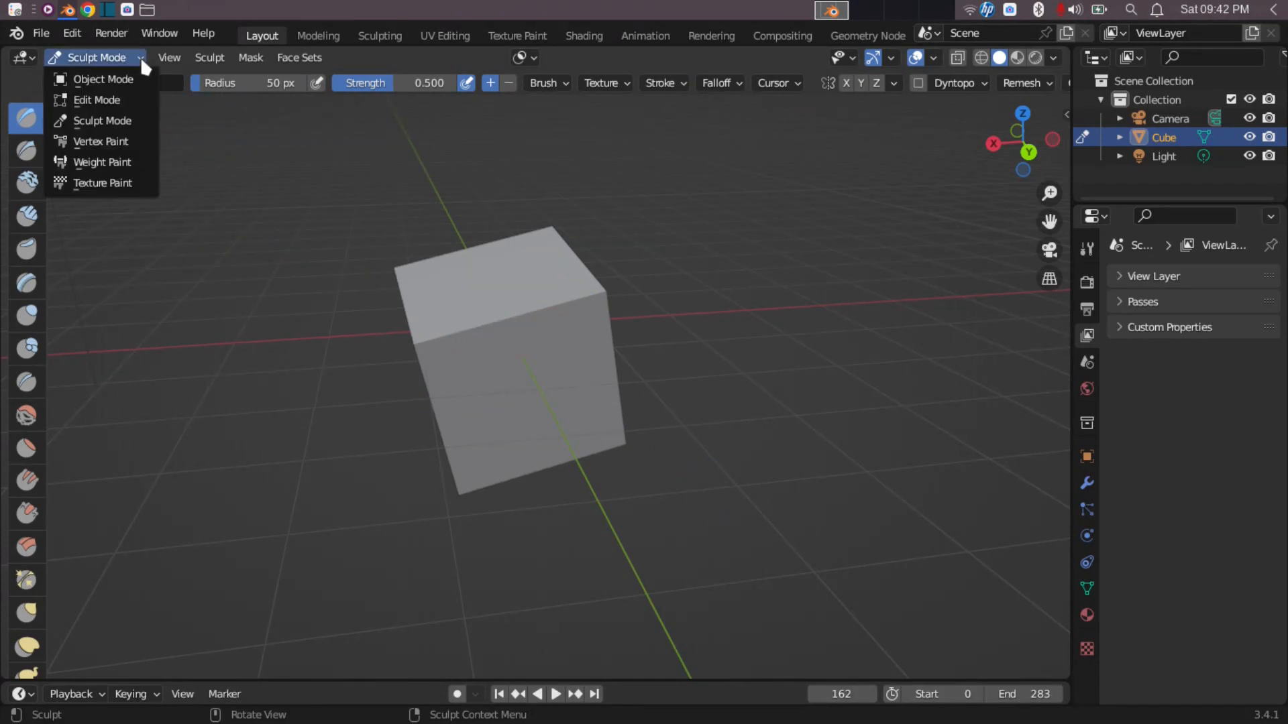
left_click(134, 99)
scroll(571, 379, "down", 2)
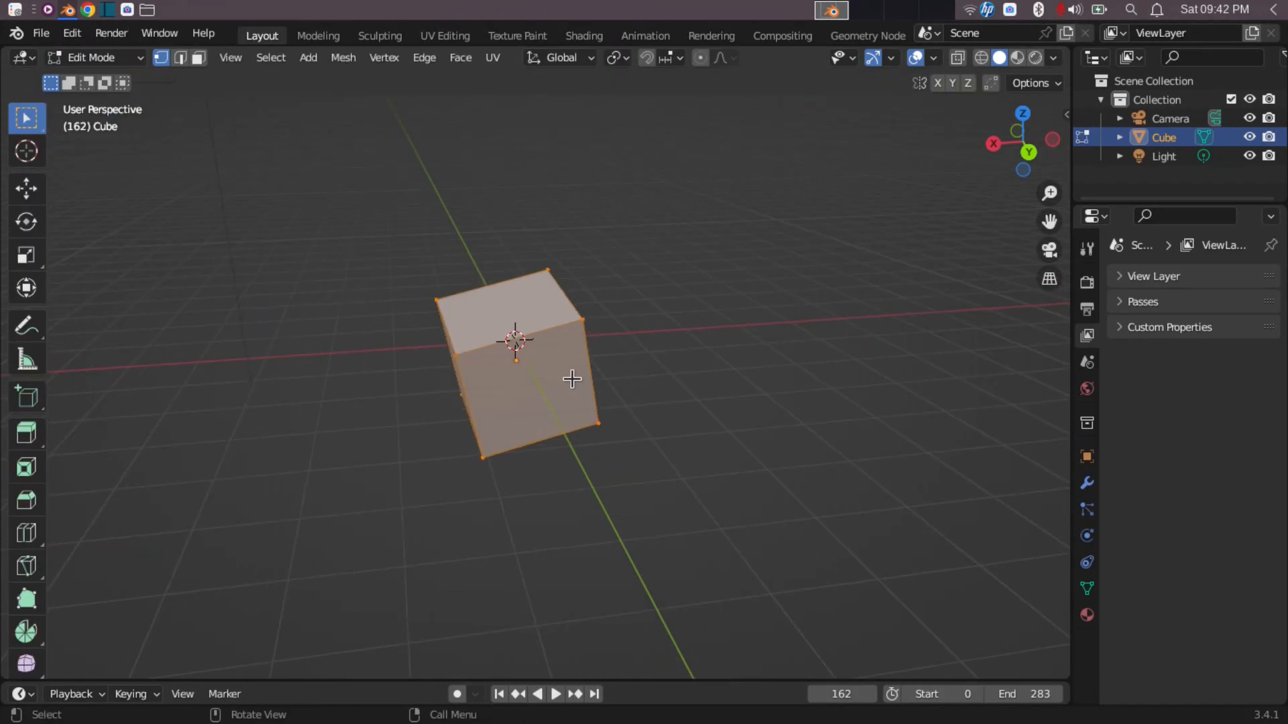
scroll(572, 379, "down", 1)
left_click(111, 59)
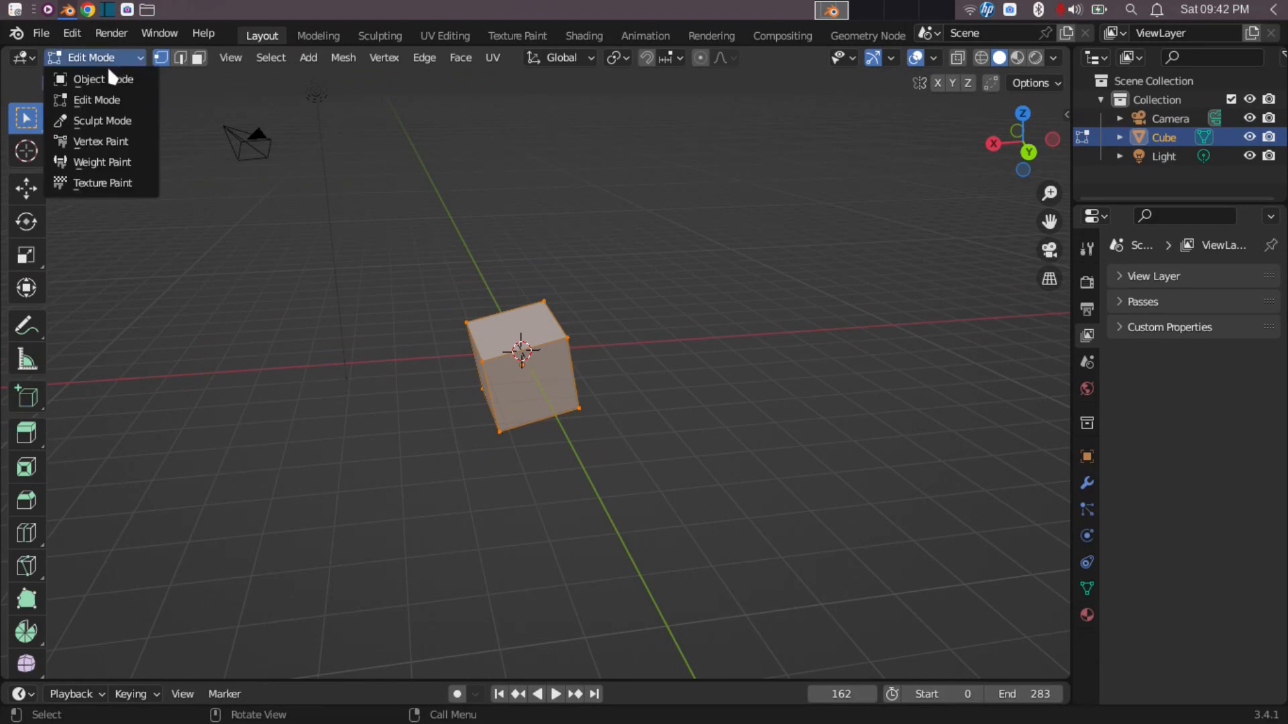
left_click(100, 79)
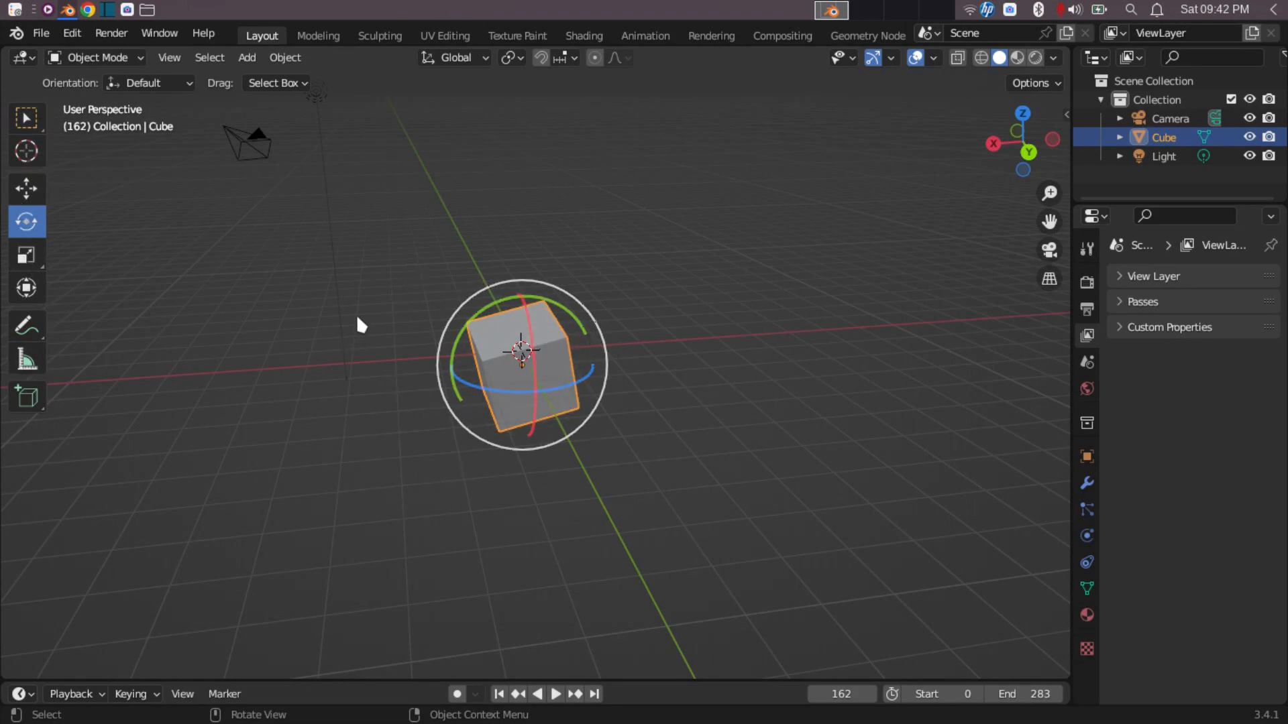
Step: Activate the Select Box tool and select the light, the camera and the cube one after another
left_click(32, 115)
middle_click_drag(574, 381, 512, 361)
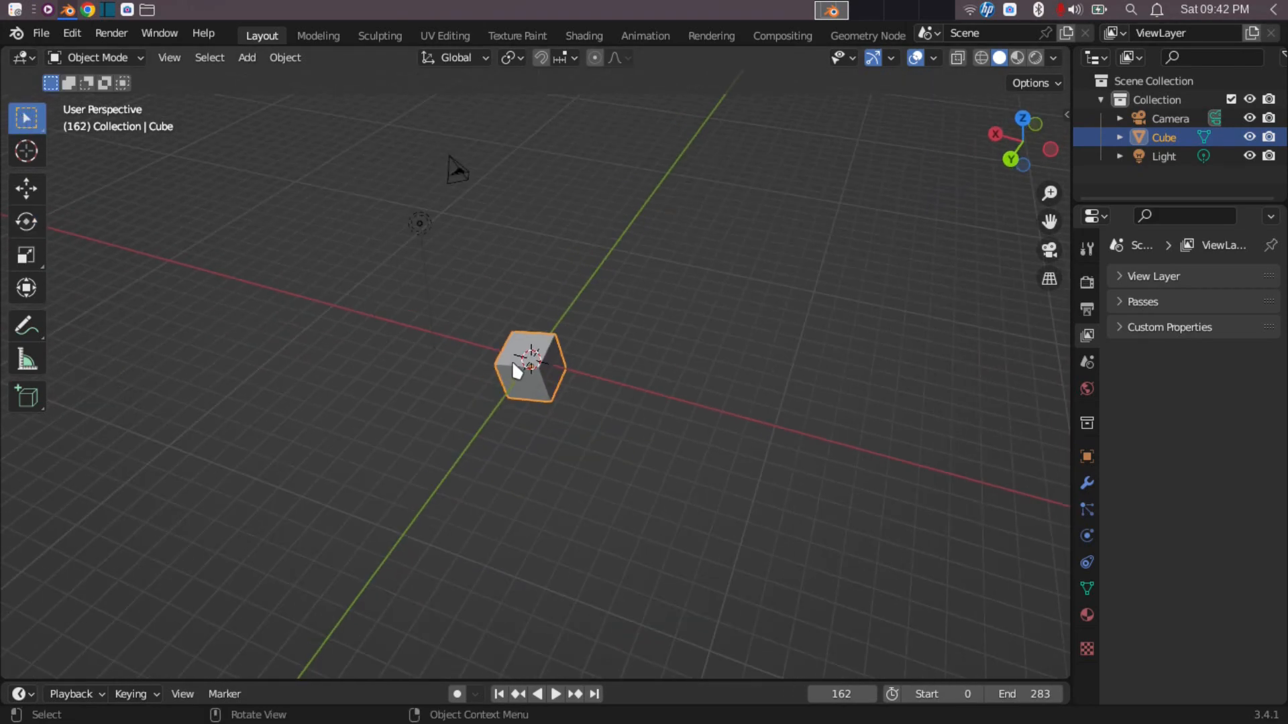
left_click(419, 225)
left_click(454, 169)
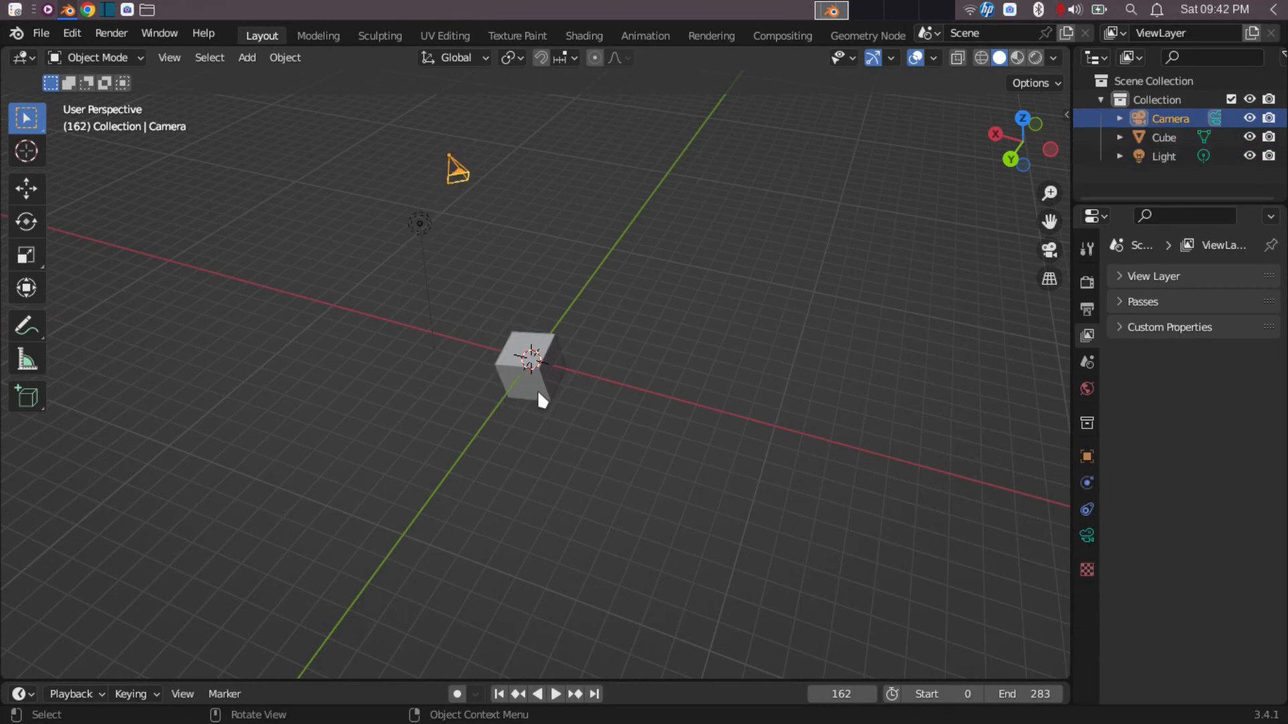
left_click(540, 373)
scroll(541, 373, "down", 3)
scroll(540, 373, "up", 6)
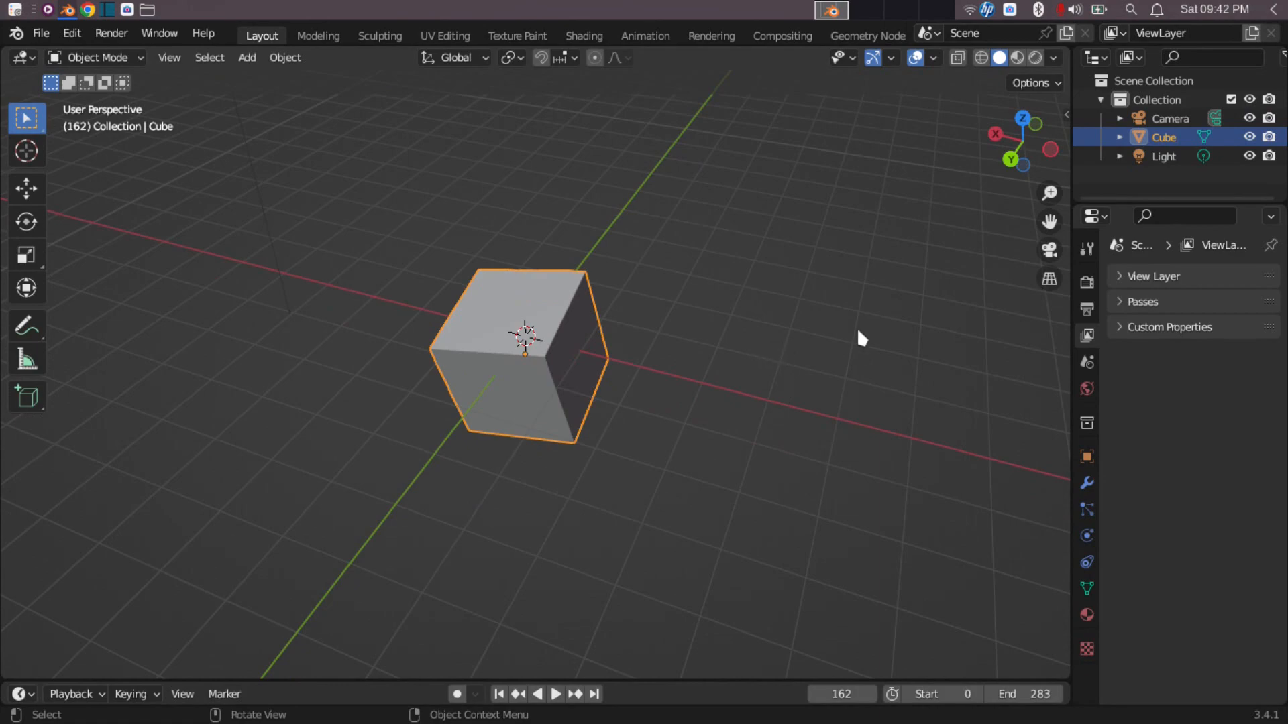
Step: Widen the Outliner and Properties column slightly and deselect the cube
left_click_drag(1073, 173, 1042, 173)
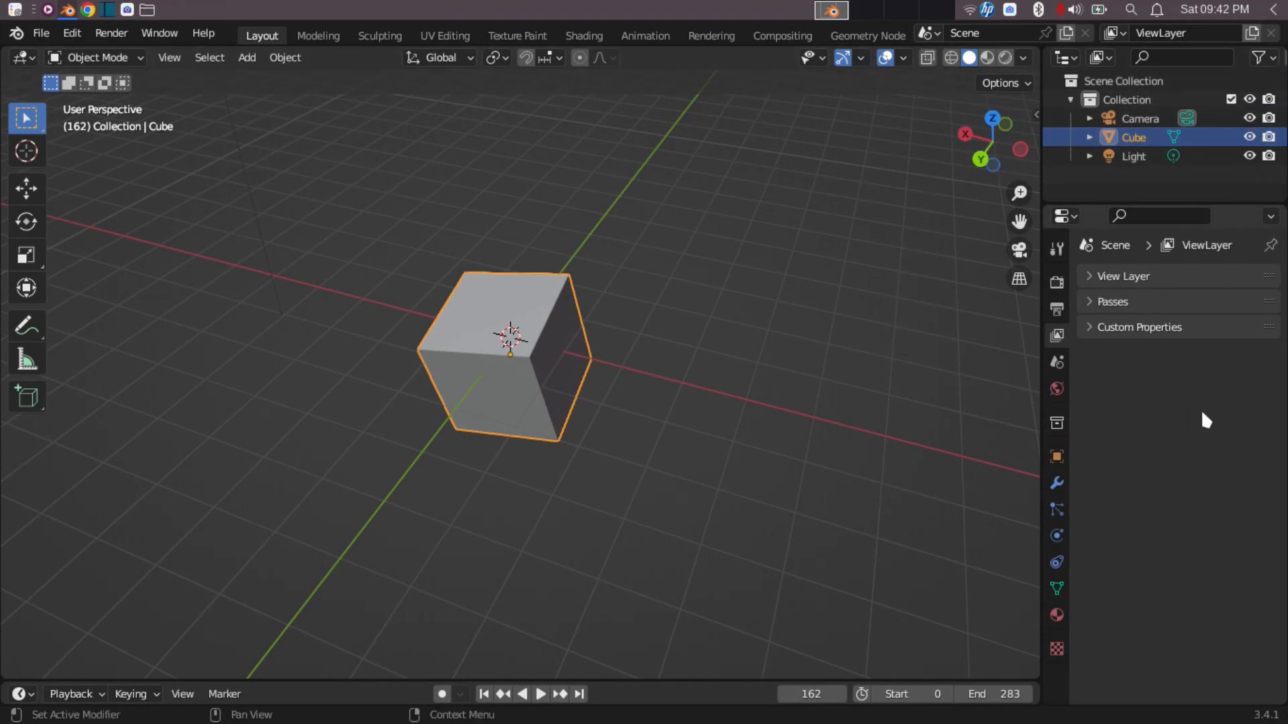
left_click(1088, 175)
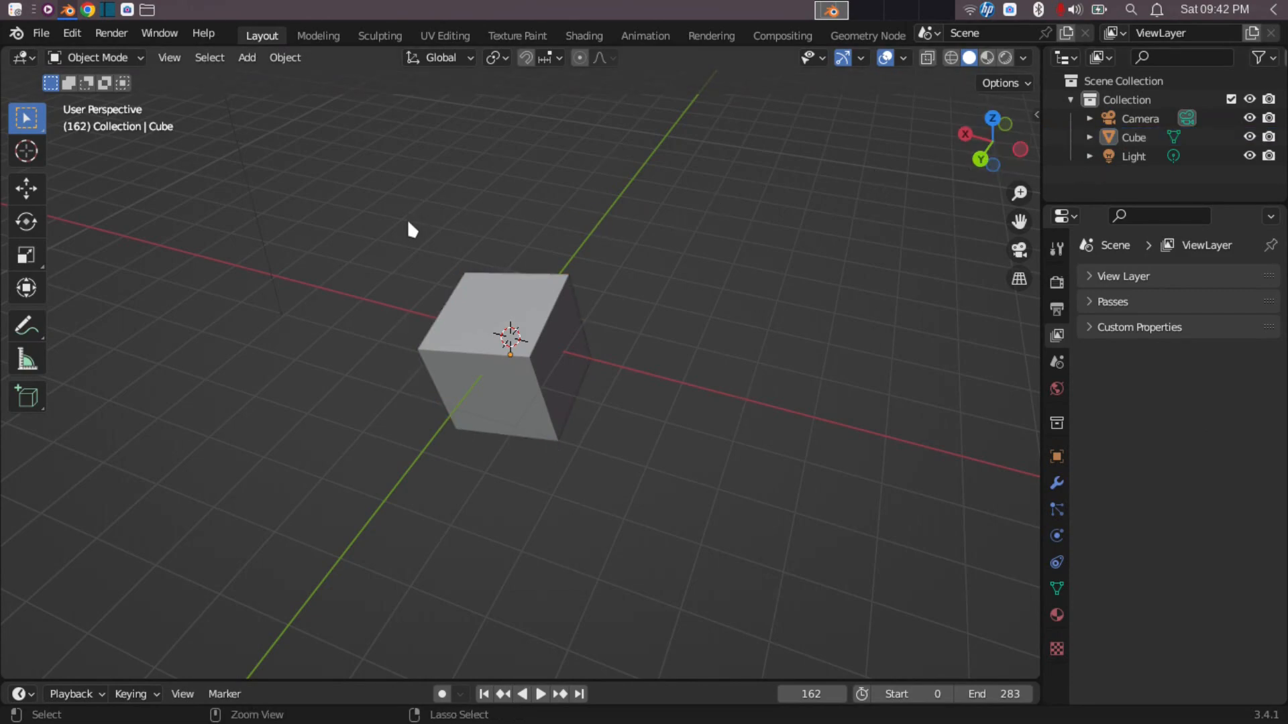
Step: Maximize the 3D viewport and restore the layout, and do the same with the Outliner
key("ctrl+space")
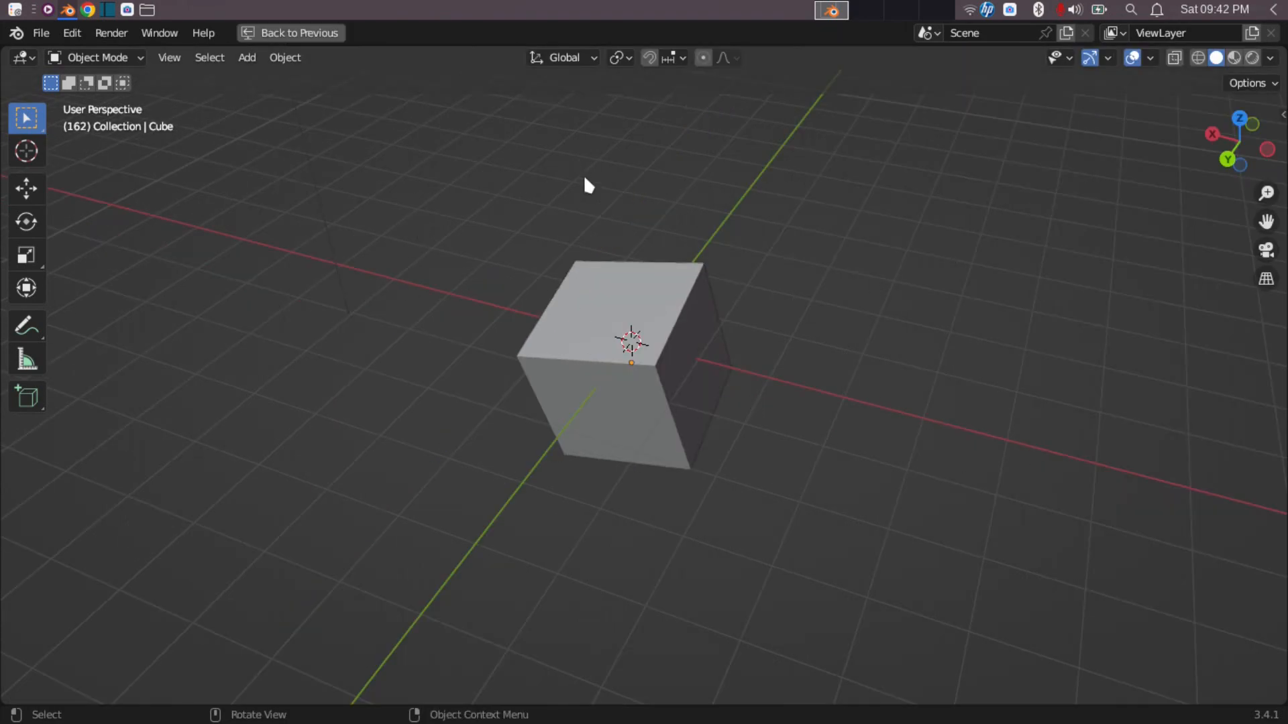
key("ctrl")
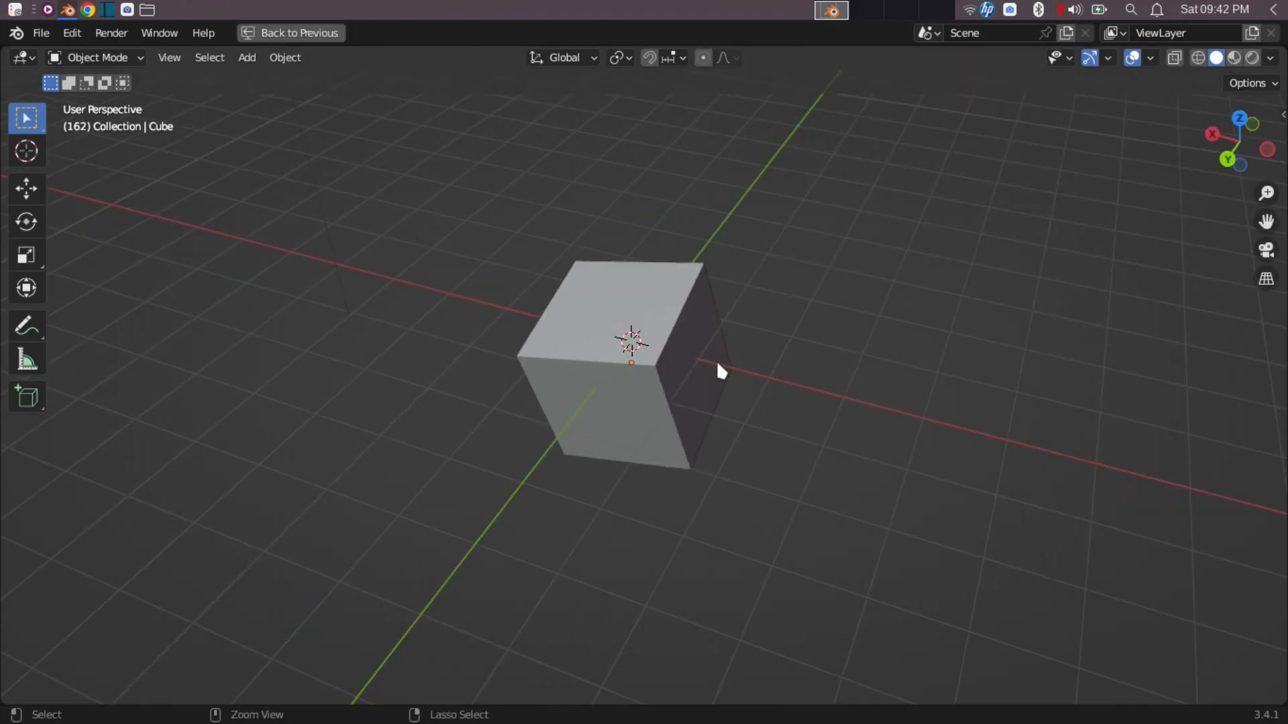
key("ctrl+space")
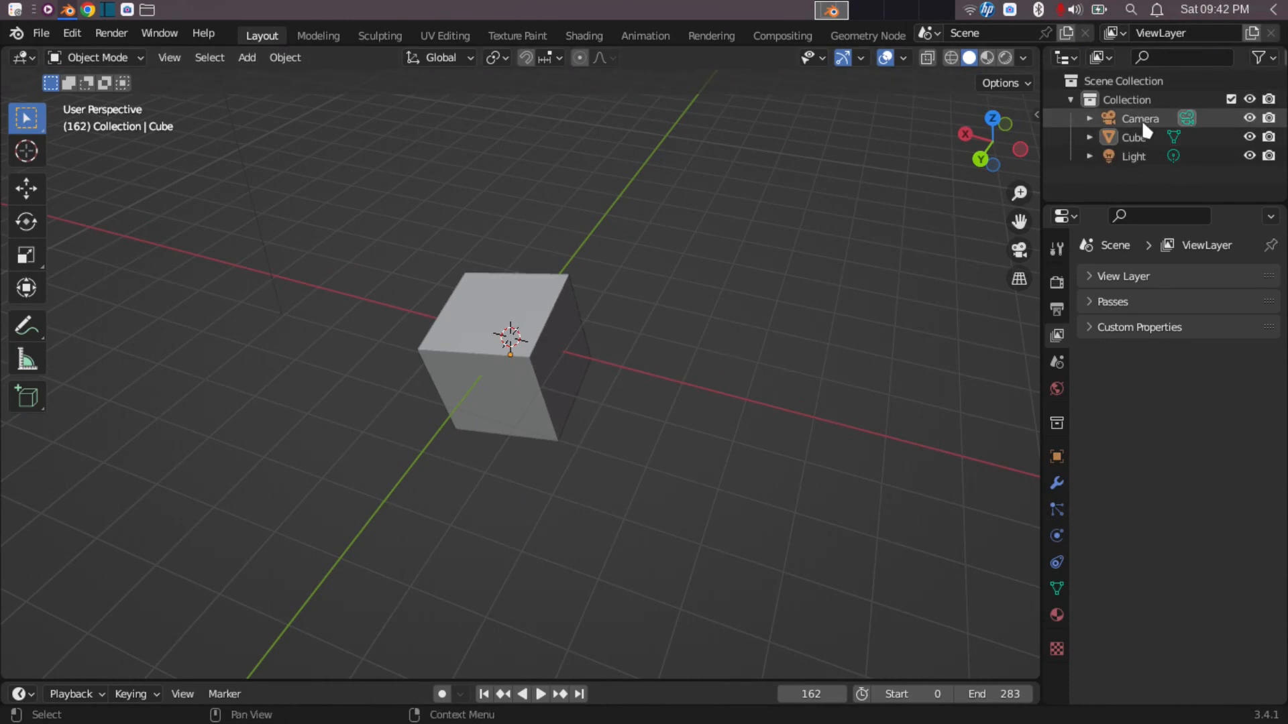
key("ctrl+space")
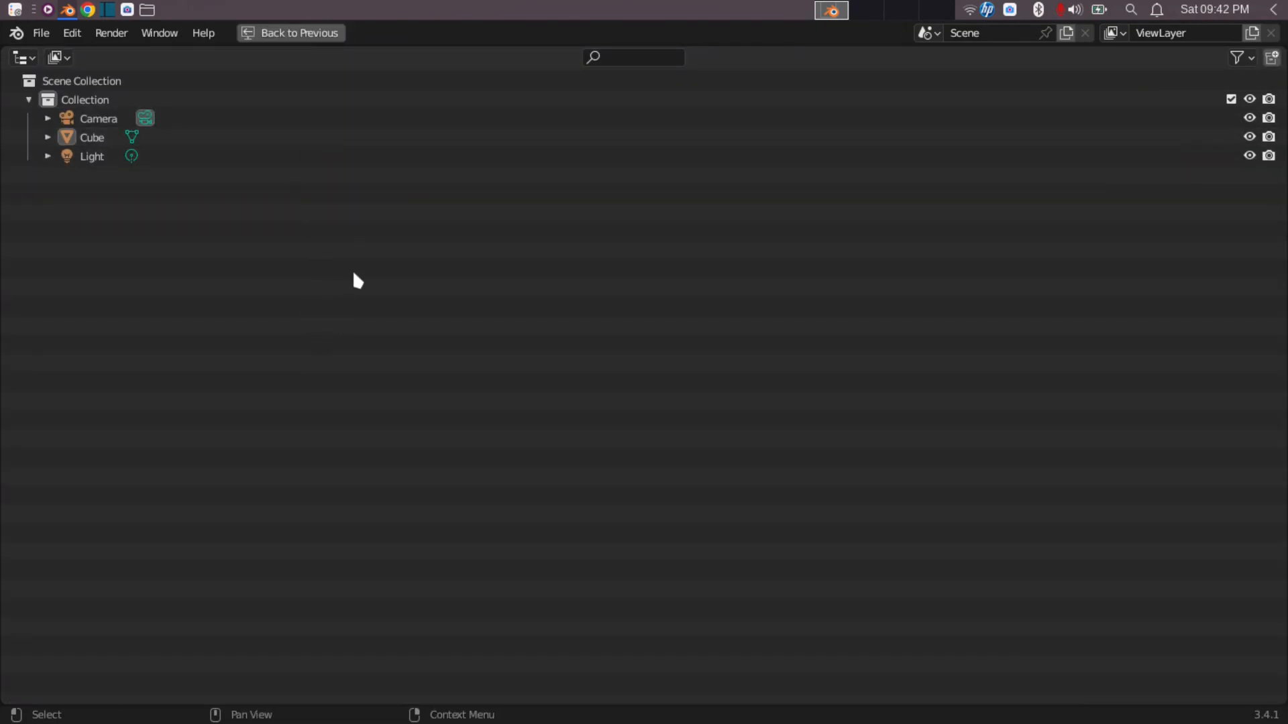
key("ctrl+space")
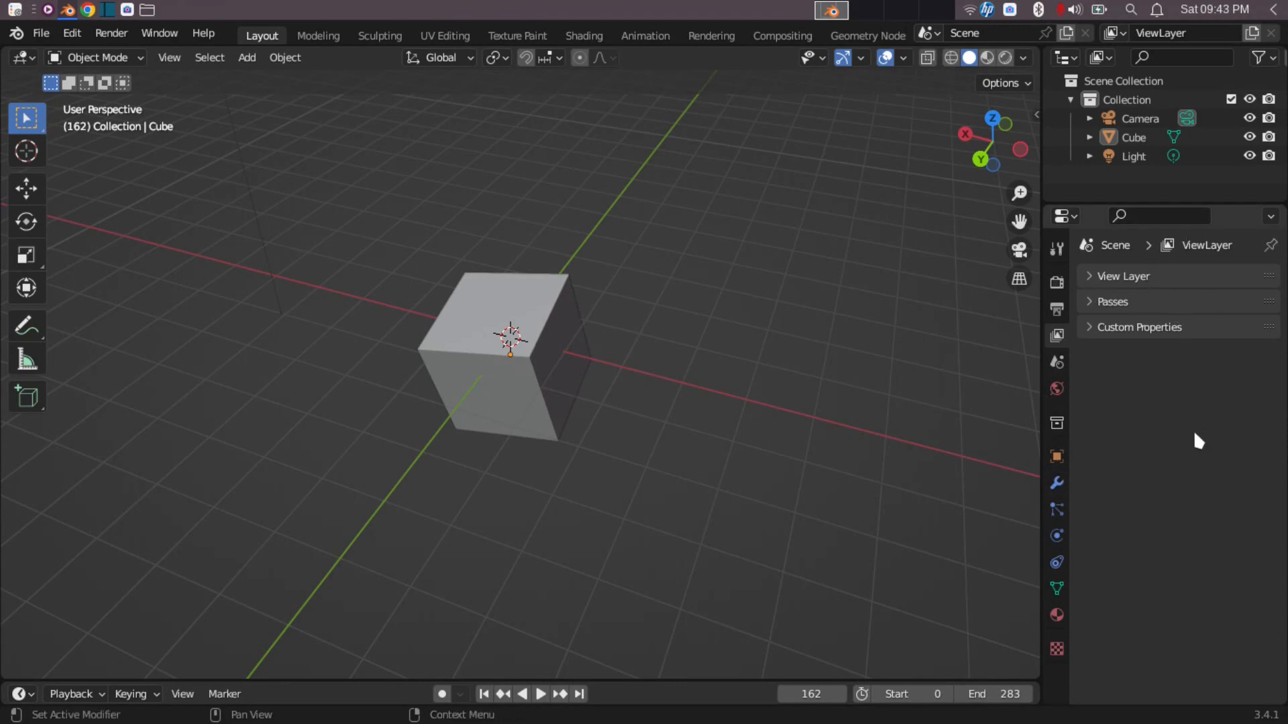
Step: Maximize the Properties editor and restore the layout
key("ctrl+space")
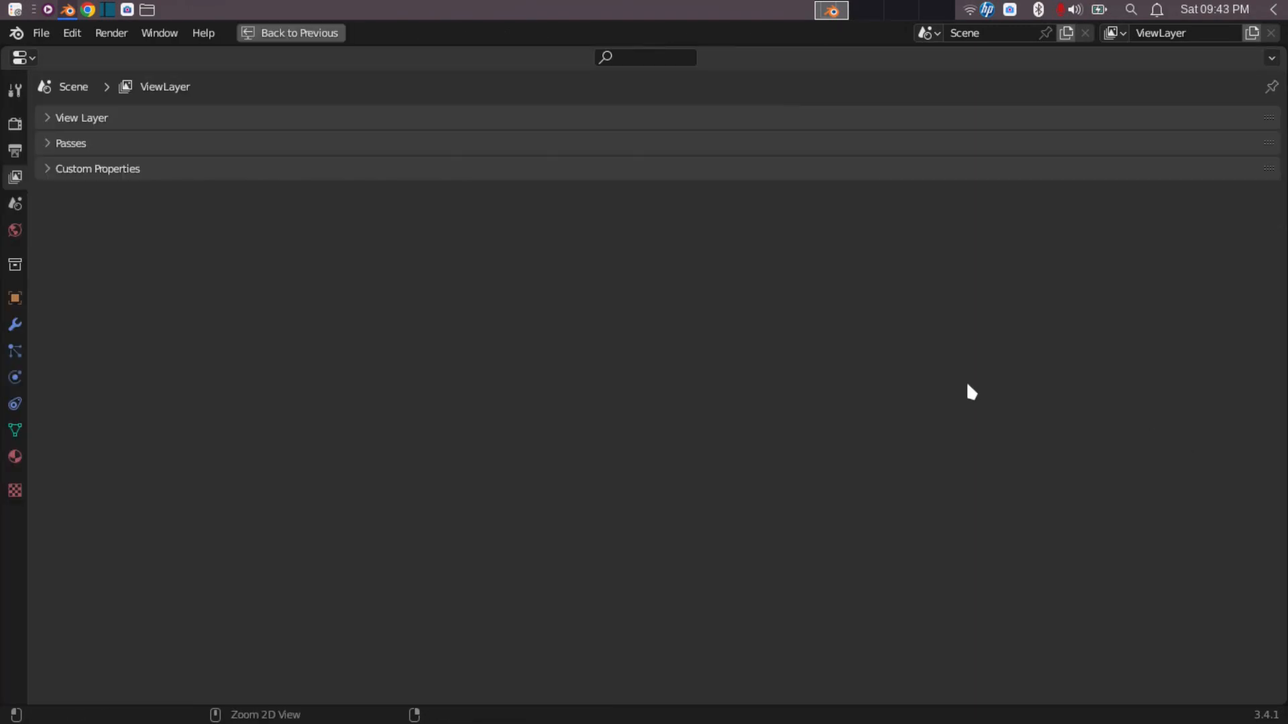
key("ctrl+space")
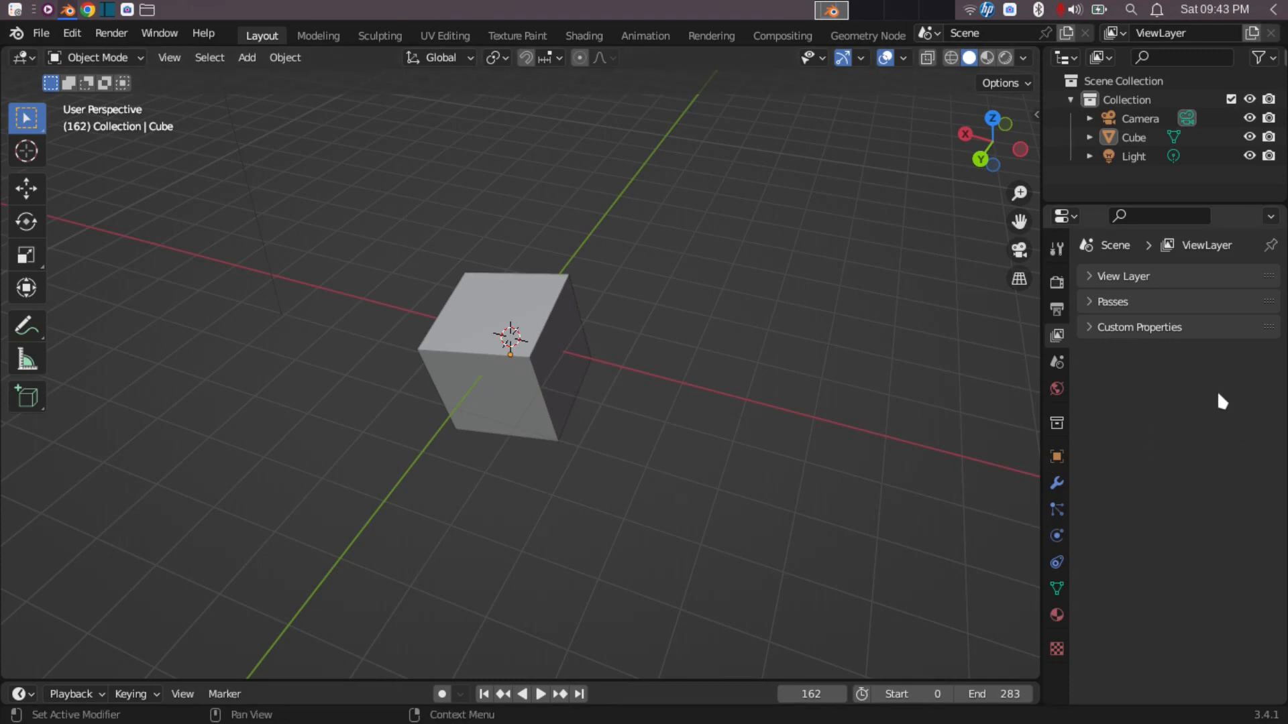
middle_click_drag(544, 344, 562, 321)
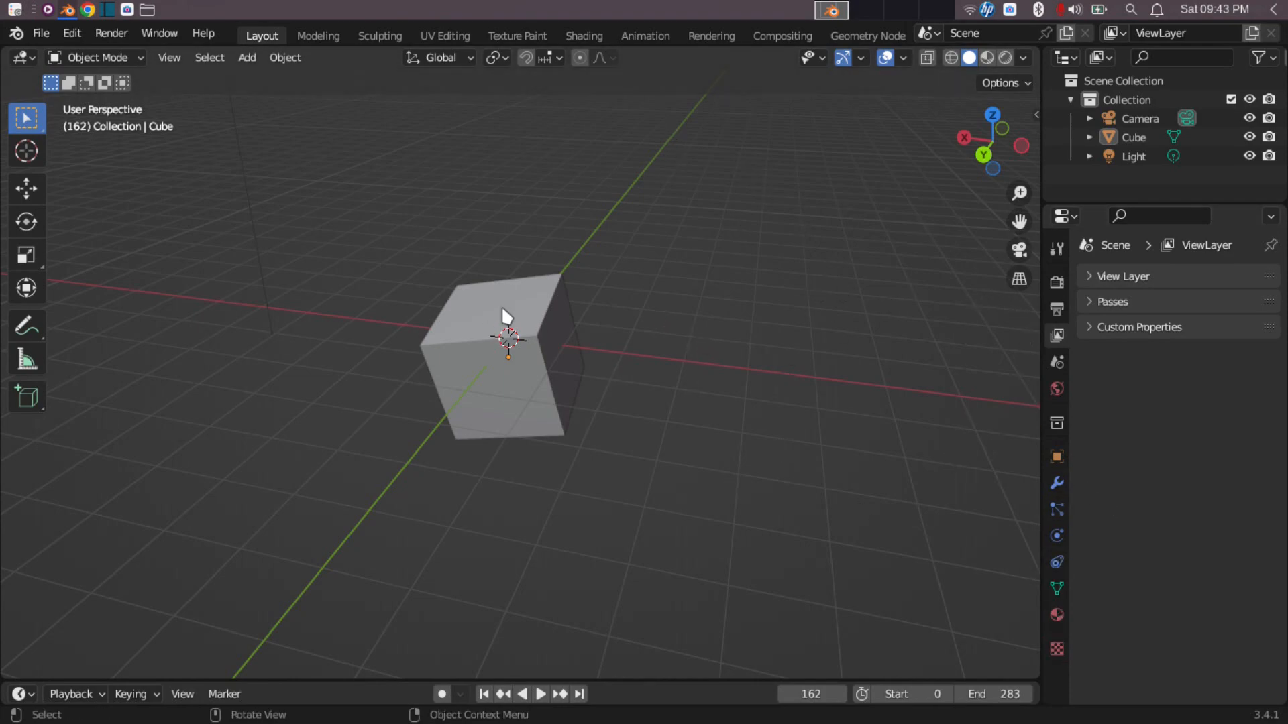
Step: Select the cube, the camera and the light one after another in the 3D viewport
left_click(535, 341)
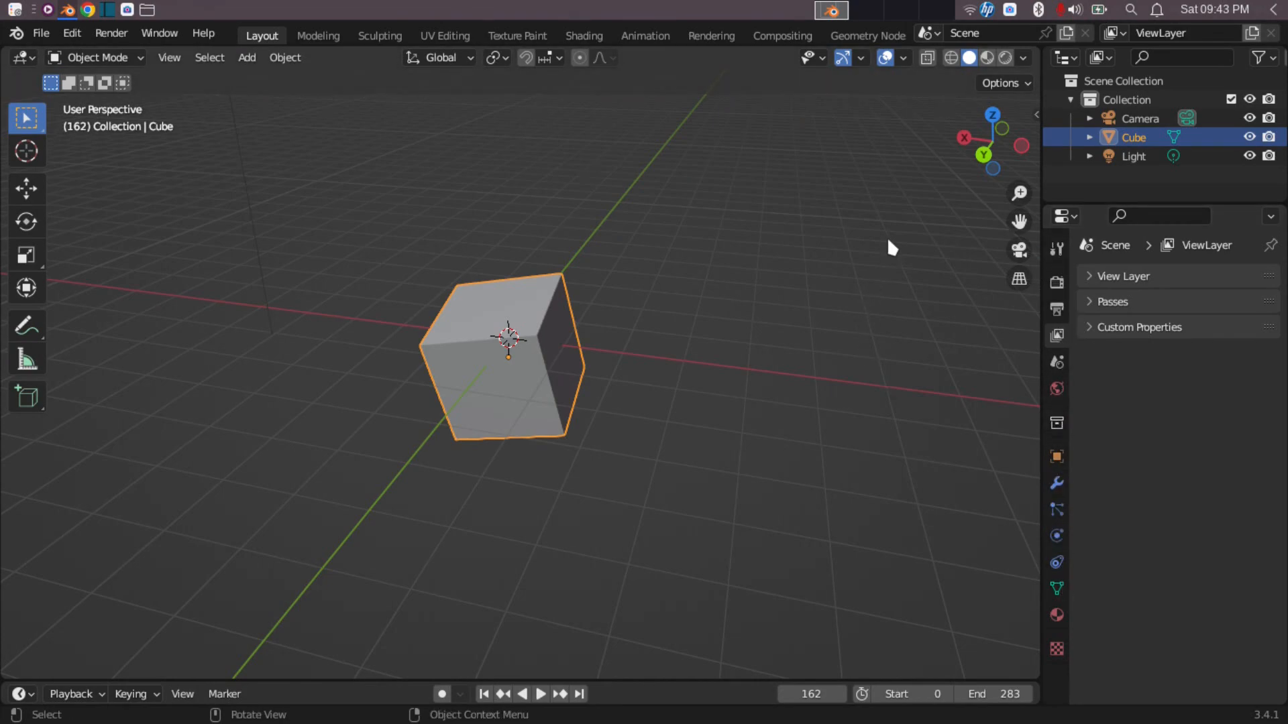
scroll(597, 322, "down", 4)
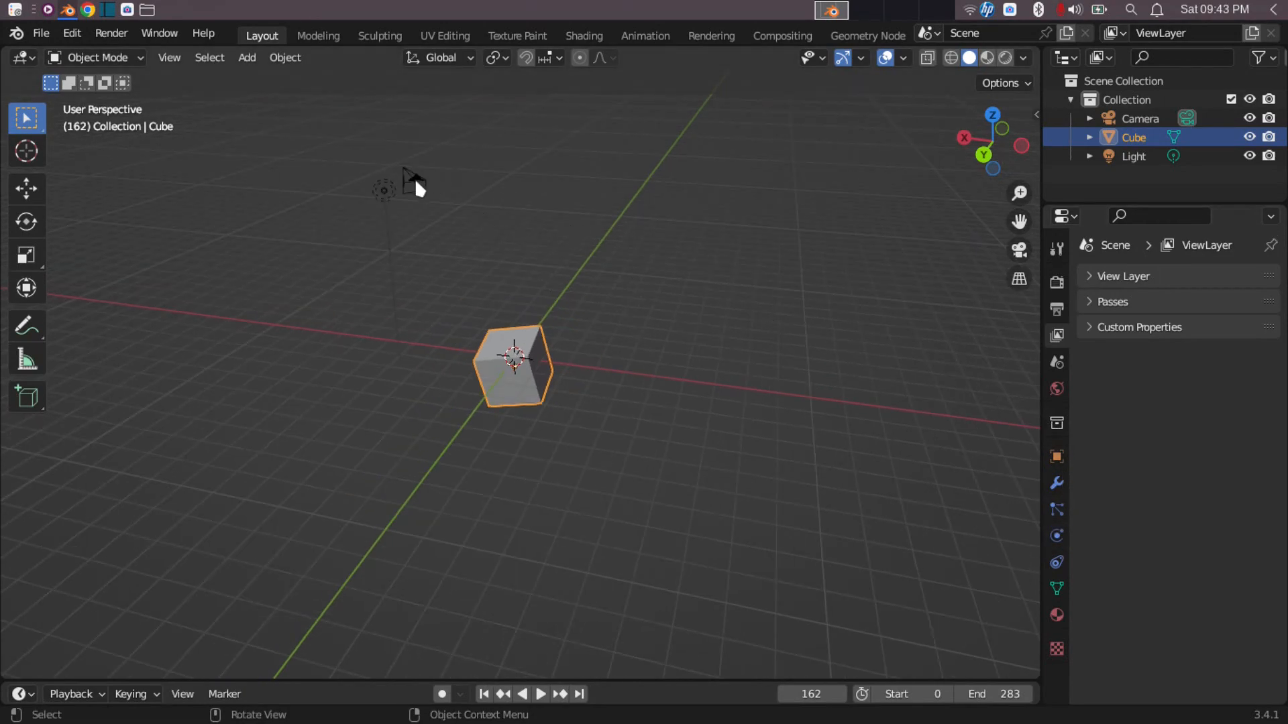
left_click(415, 179)
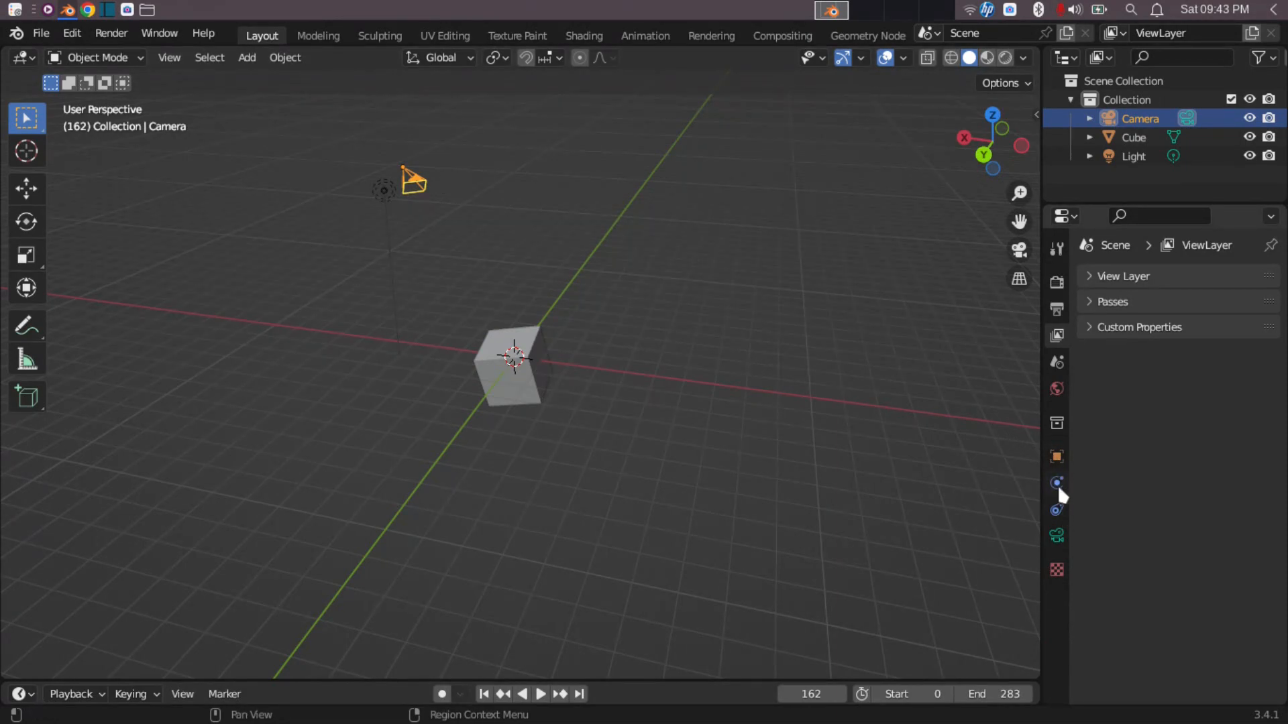
left_click(386, 189)
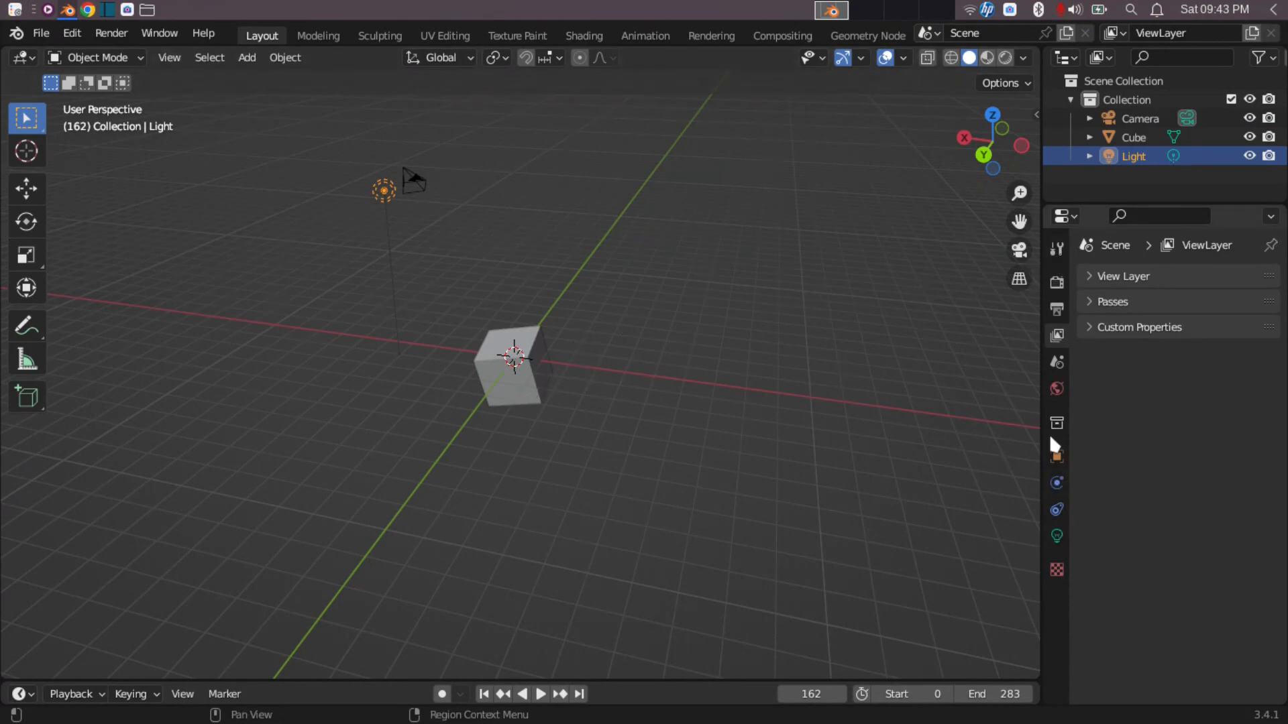
Step: Show the active tool settings in the Properties editor and switch between the Cursor, Move and Select Box tools, ending with Scale
left_click(1058, 247)
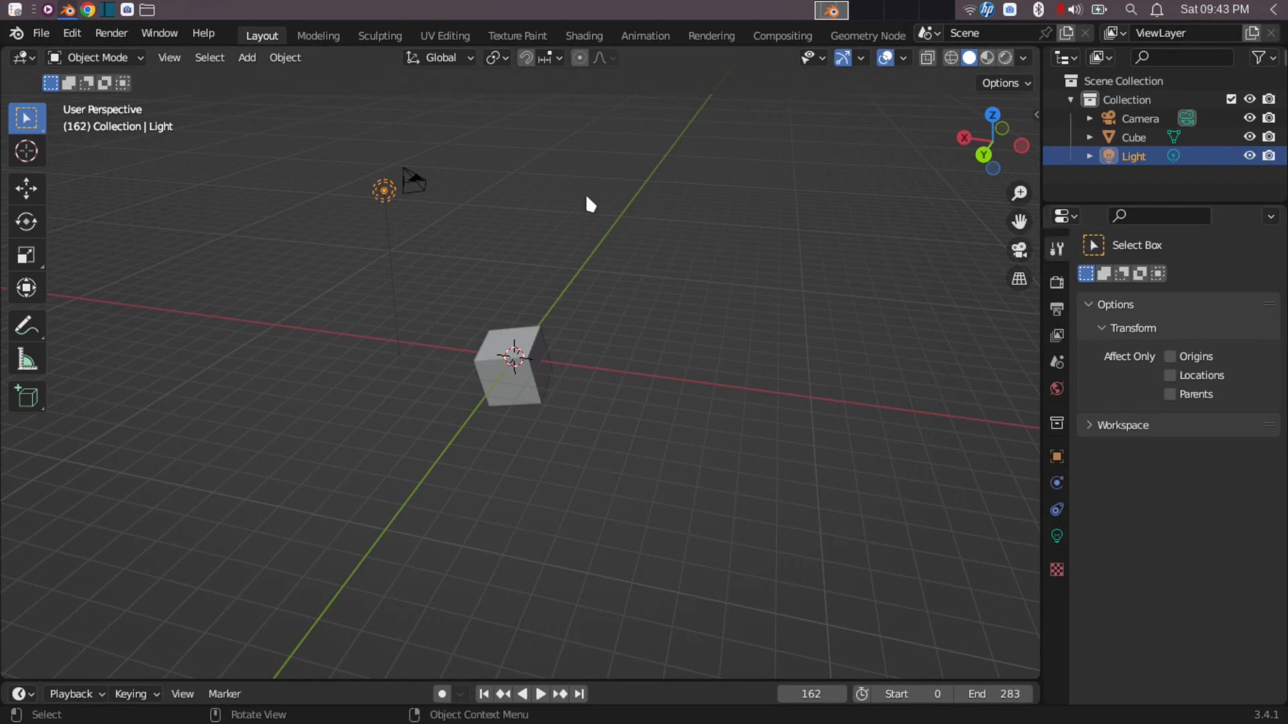
left_click(26, 151)
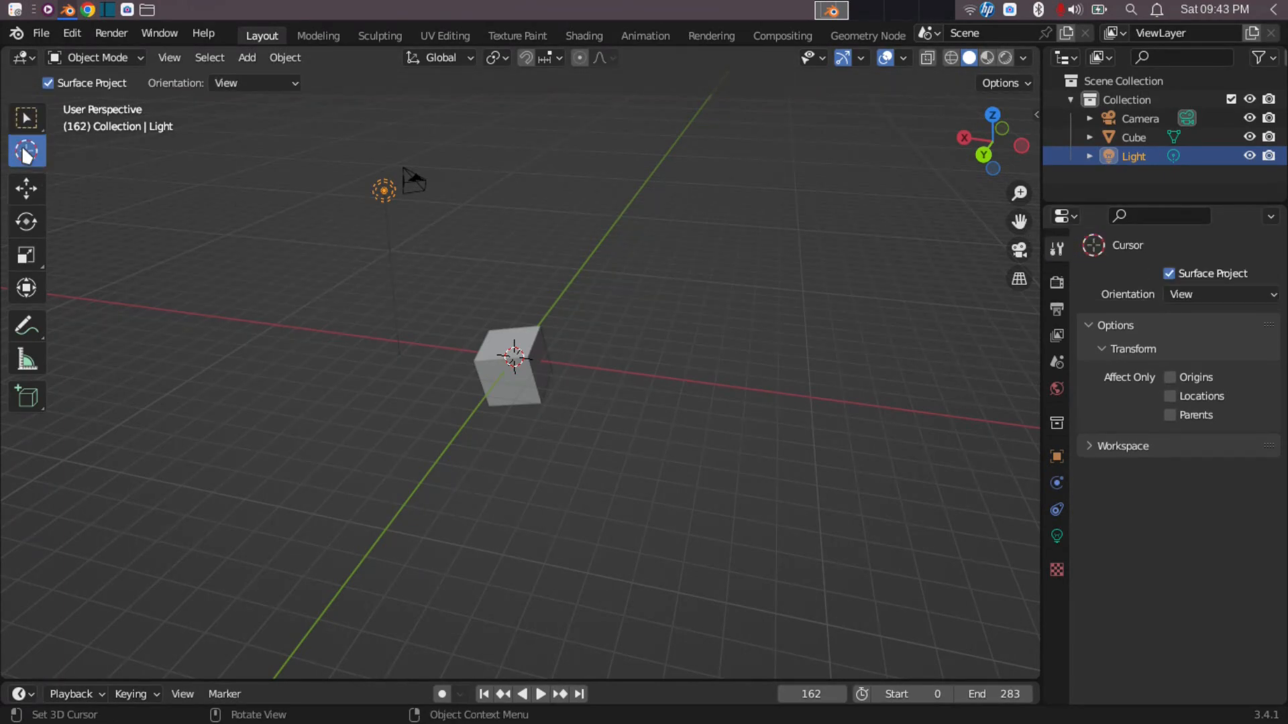
left_click(25, 188)
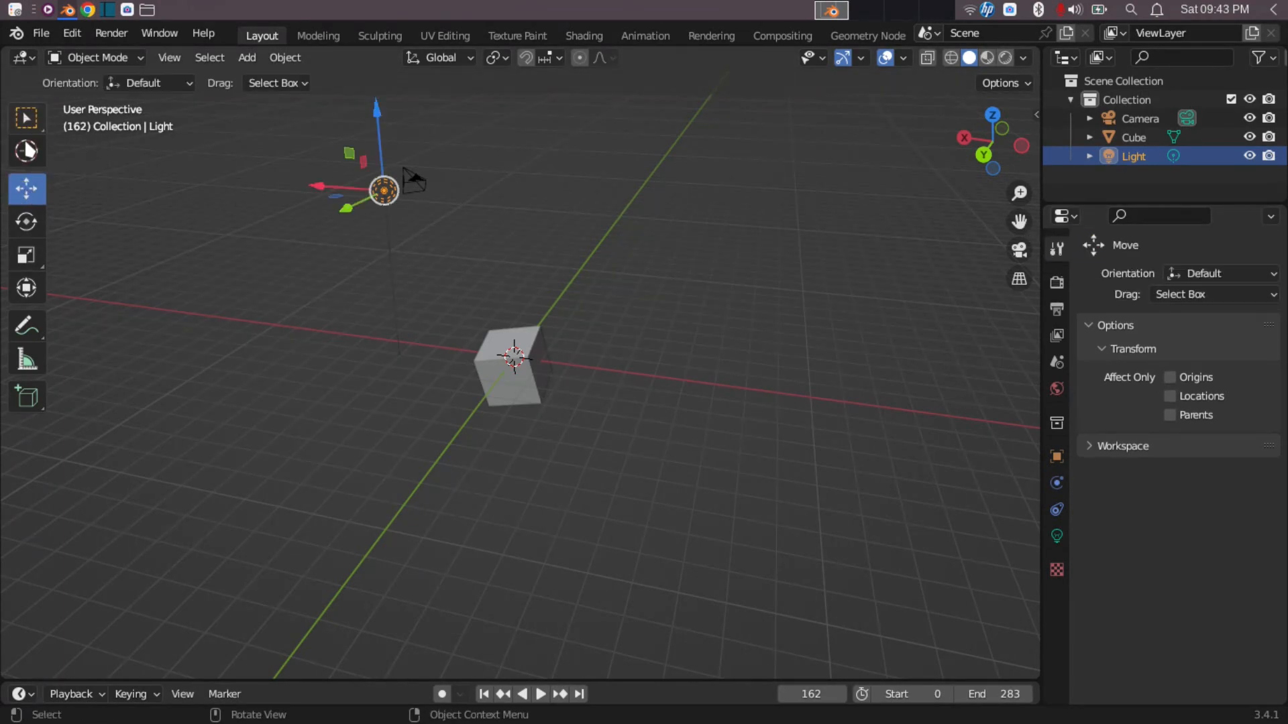
left_click(28, 121)
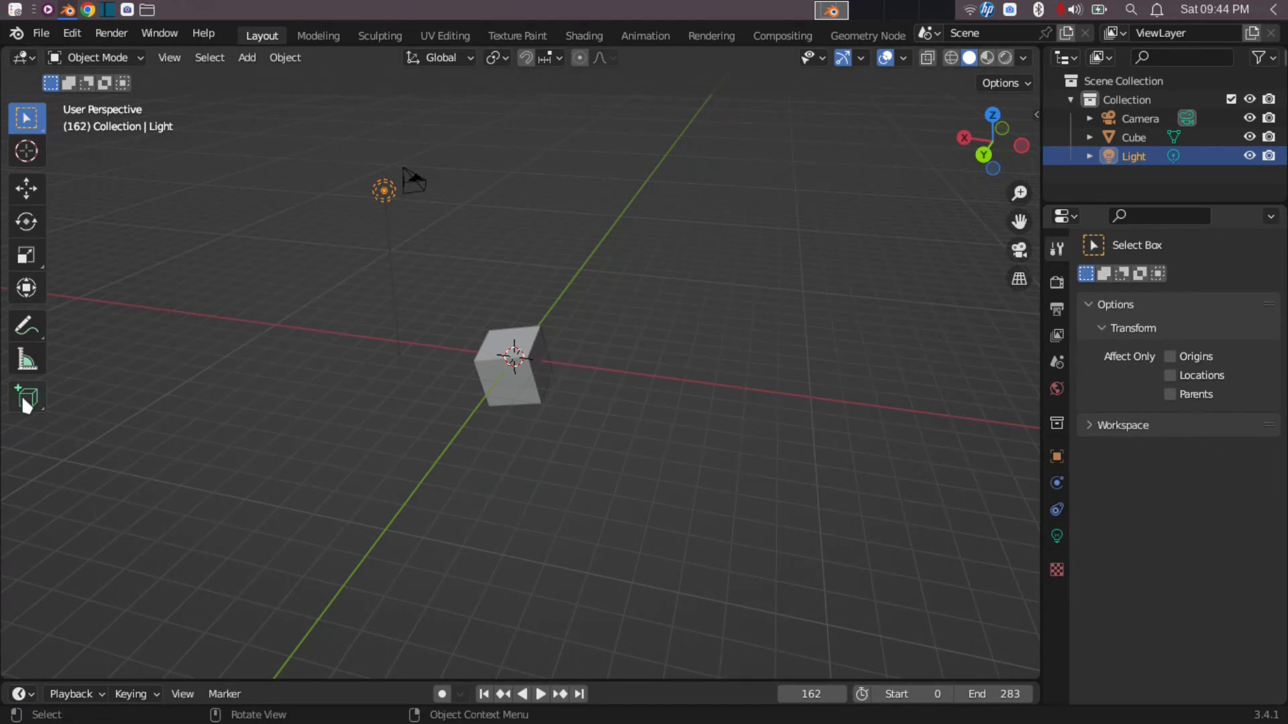
left_click(26, 153)
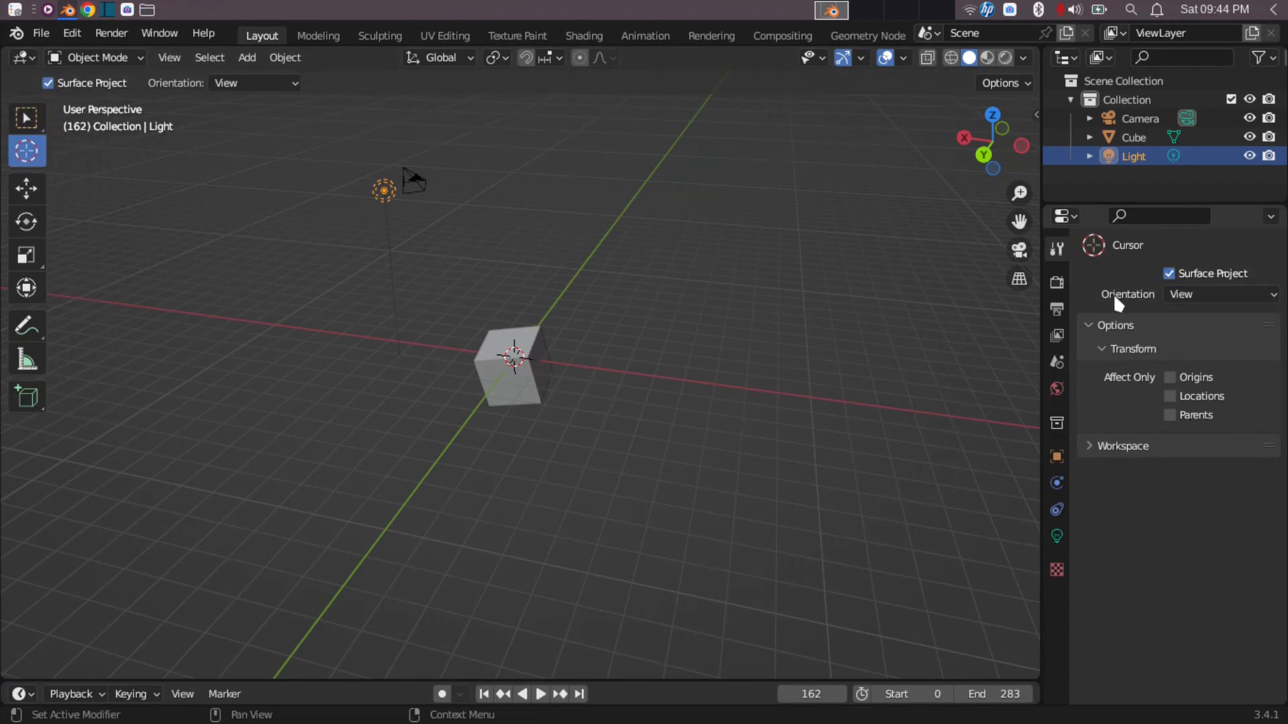
left_click(21, 194)
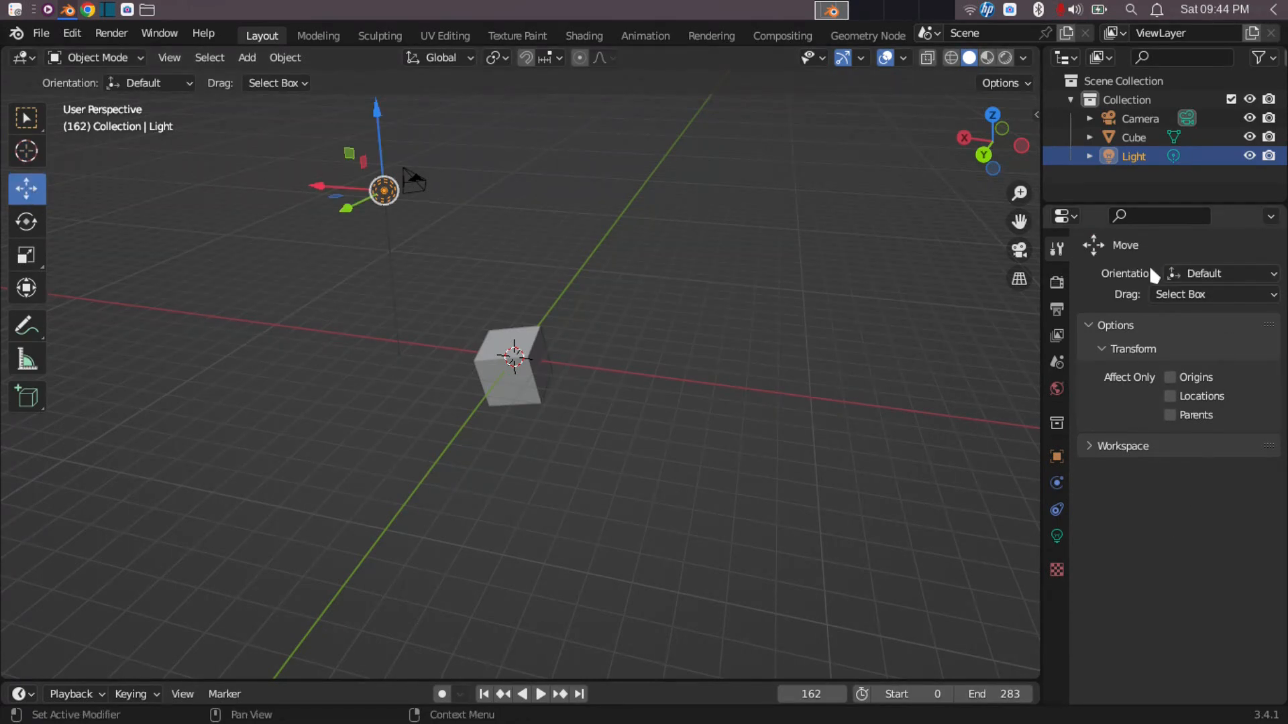
left_click(26, 262)
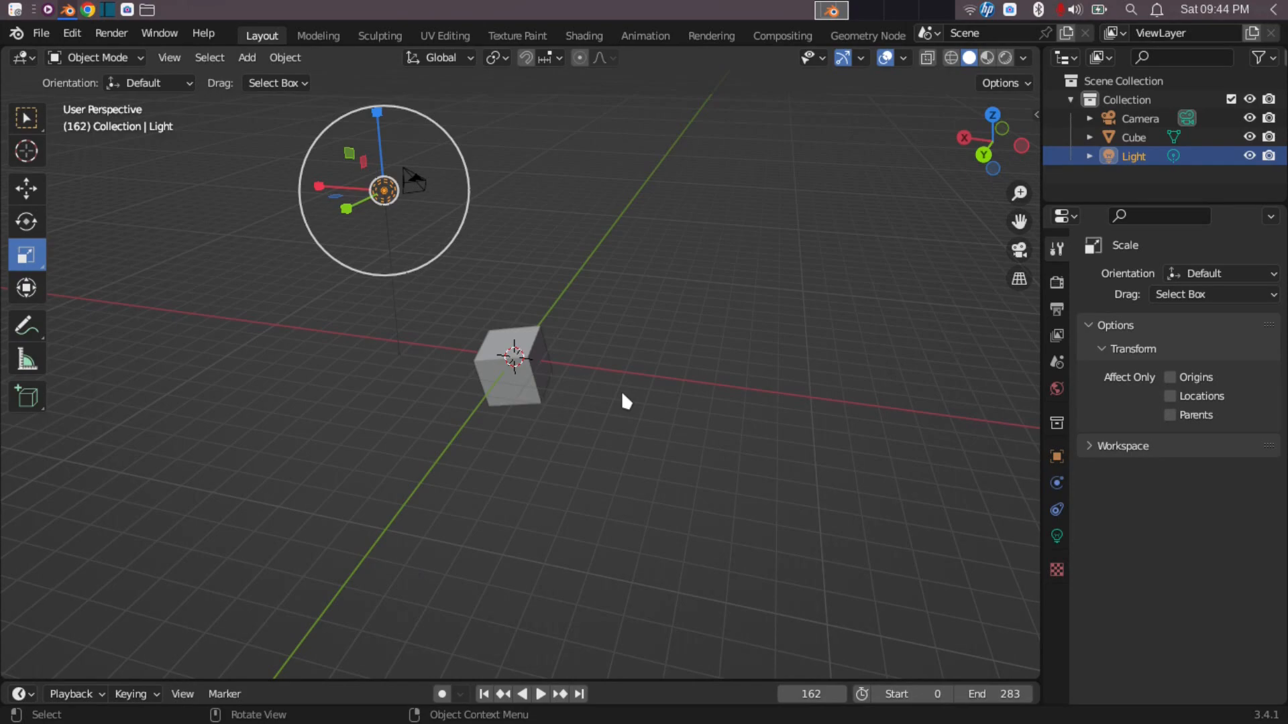
Step: Maximize the 3D viewport, inspect the cube up close, and restore the layout
key("ctrl+space")
middle_click_drag(644, 395, 693, 402)
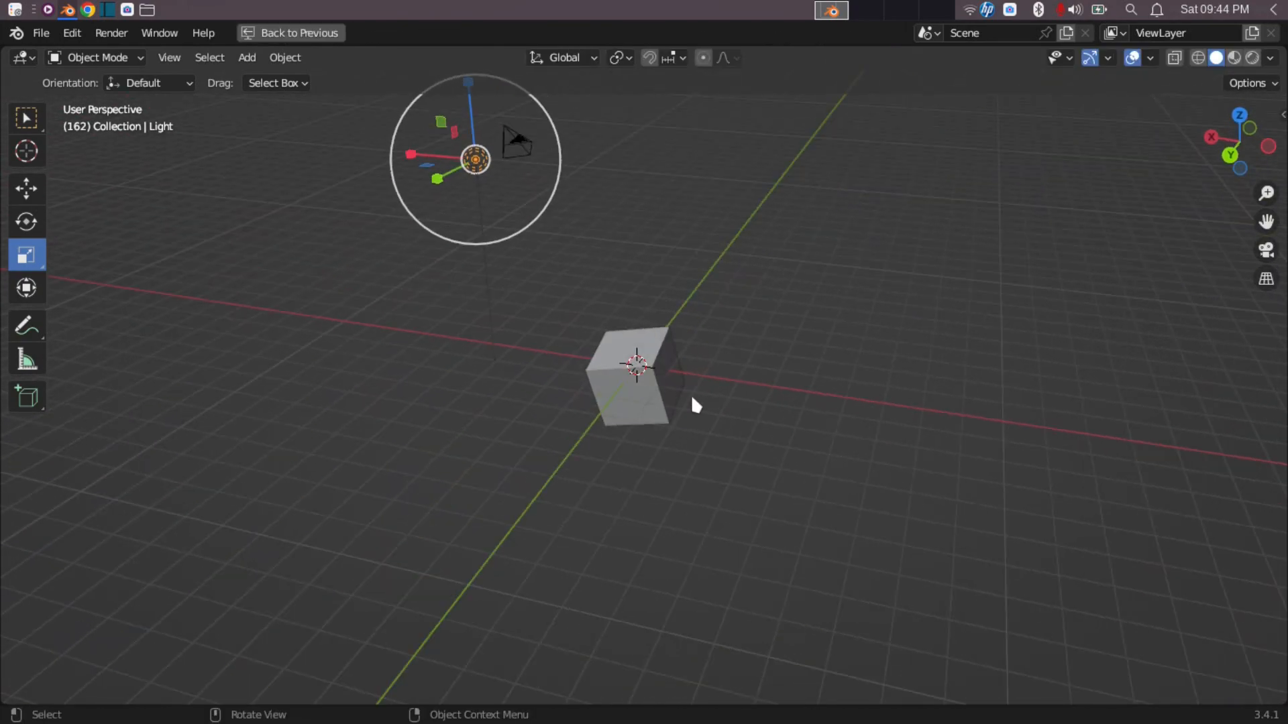
scroll(693, 401, "up", 2)
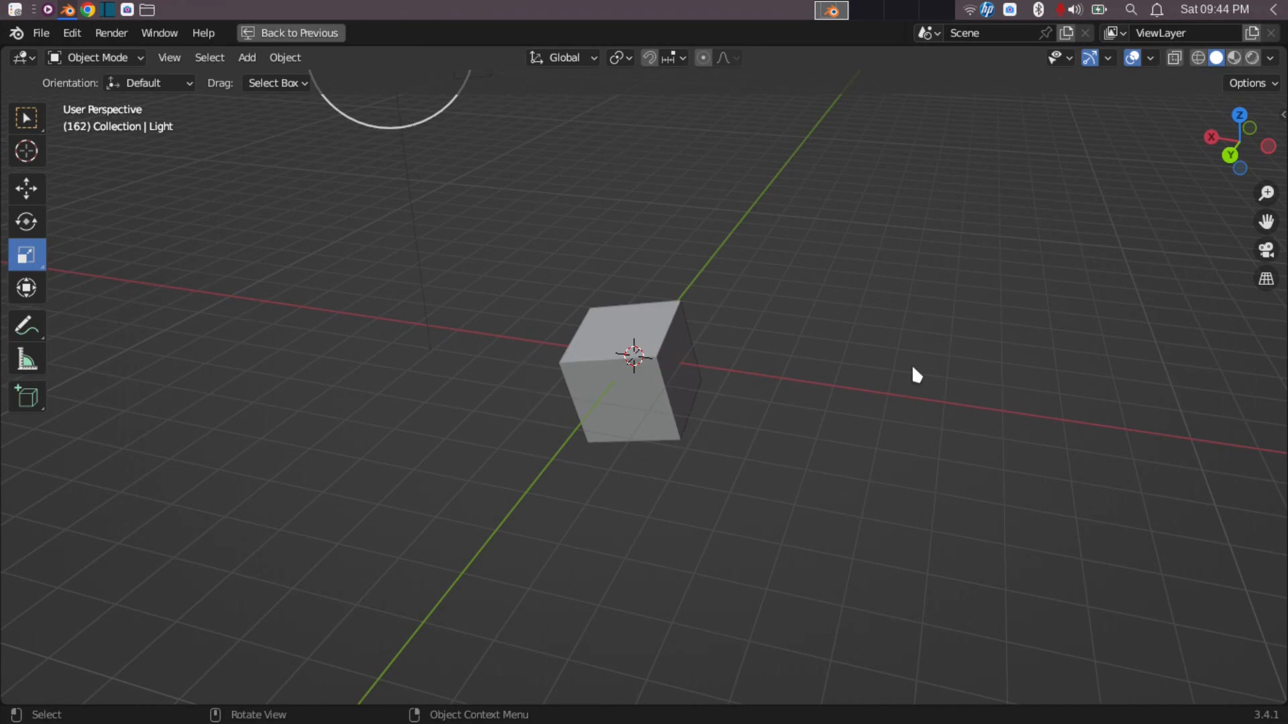
key("ctrl+space")
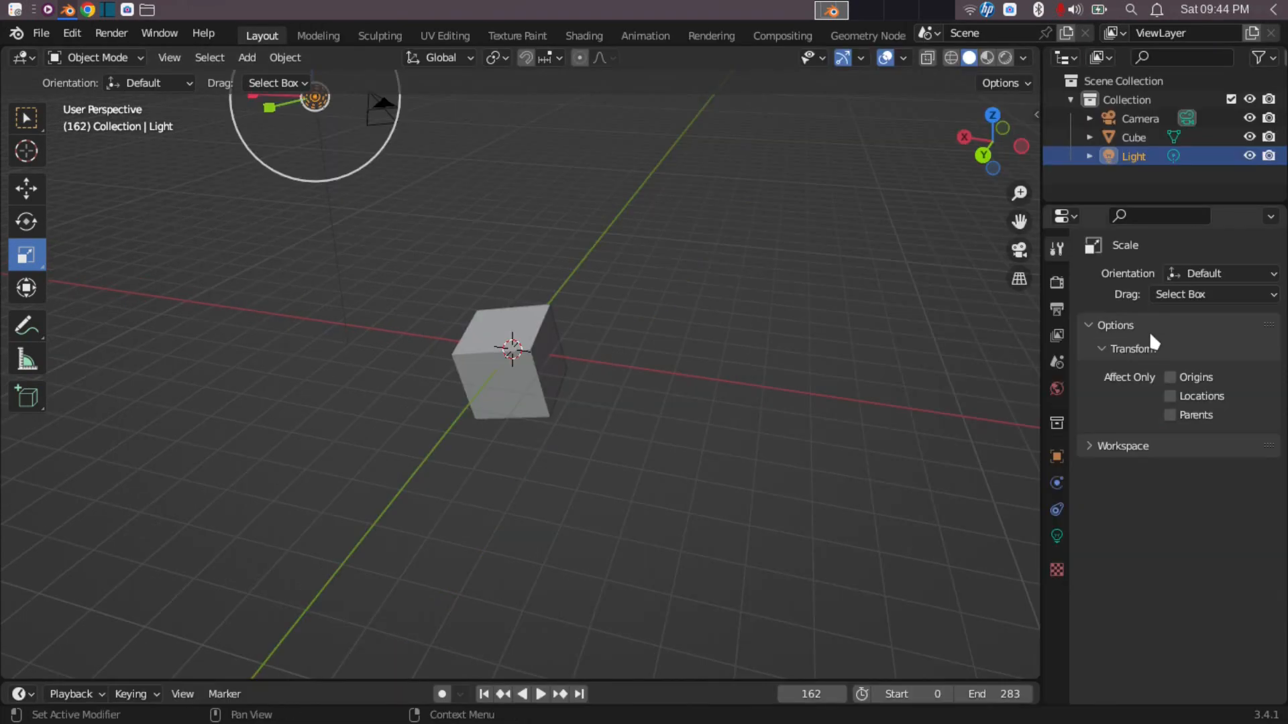
Step: Show the render properties, widen the Outliner and Properties column, and expand and collapse the Ambient Occlusion settings
left_click(1059, 285)
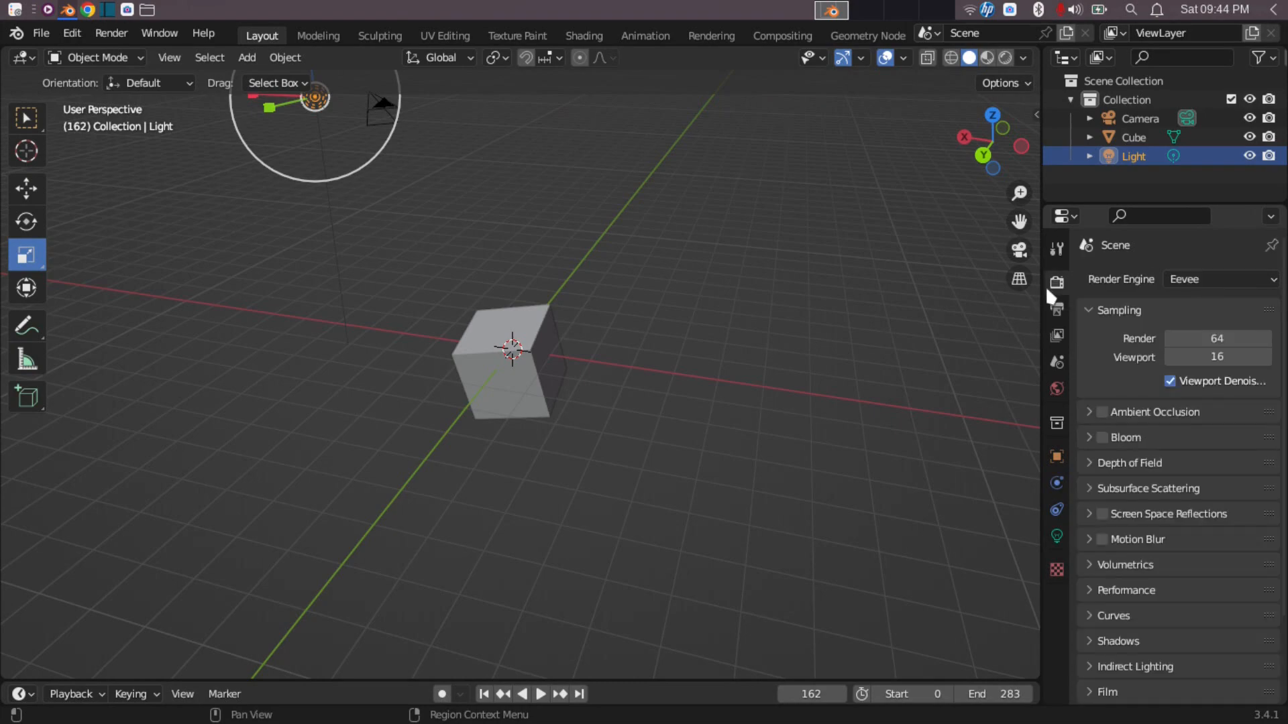
left_click_drag(1038, 293, 974, 294)
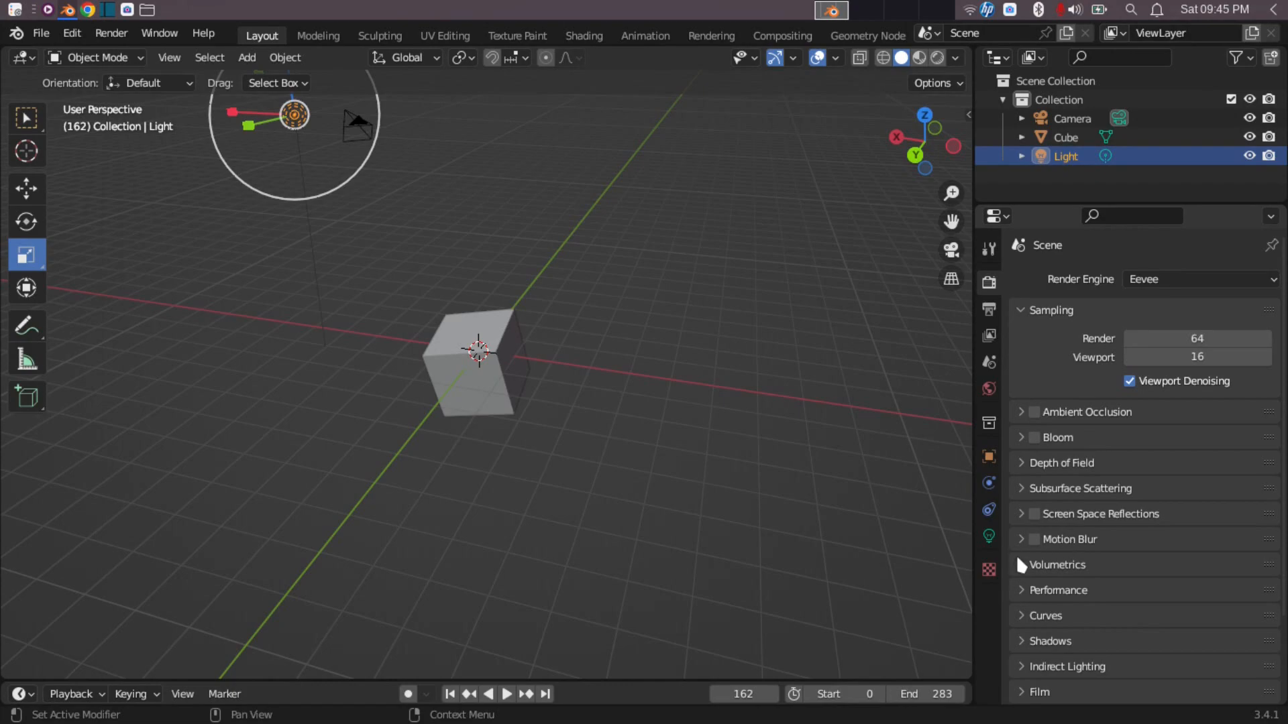
left_click(1021, 413)
left_click(1021, 413)
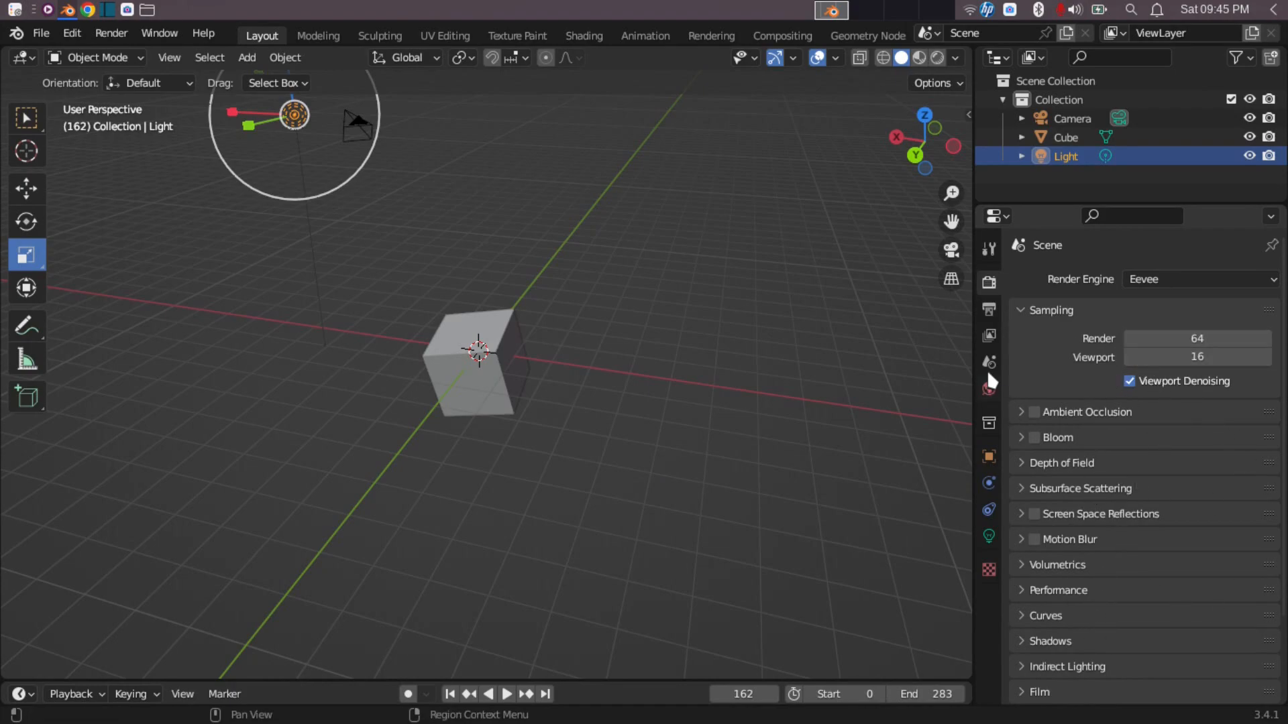
Step: Show the output properties, switch to the view layer properties and expand the View Layer section
left_click(989, 316)
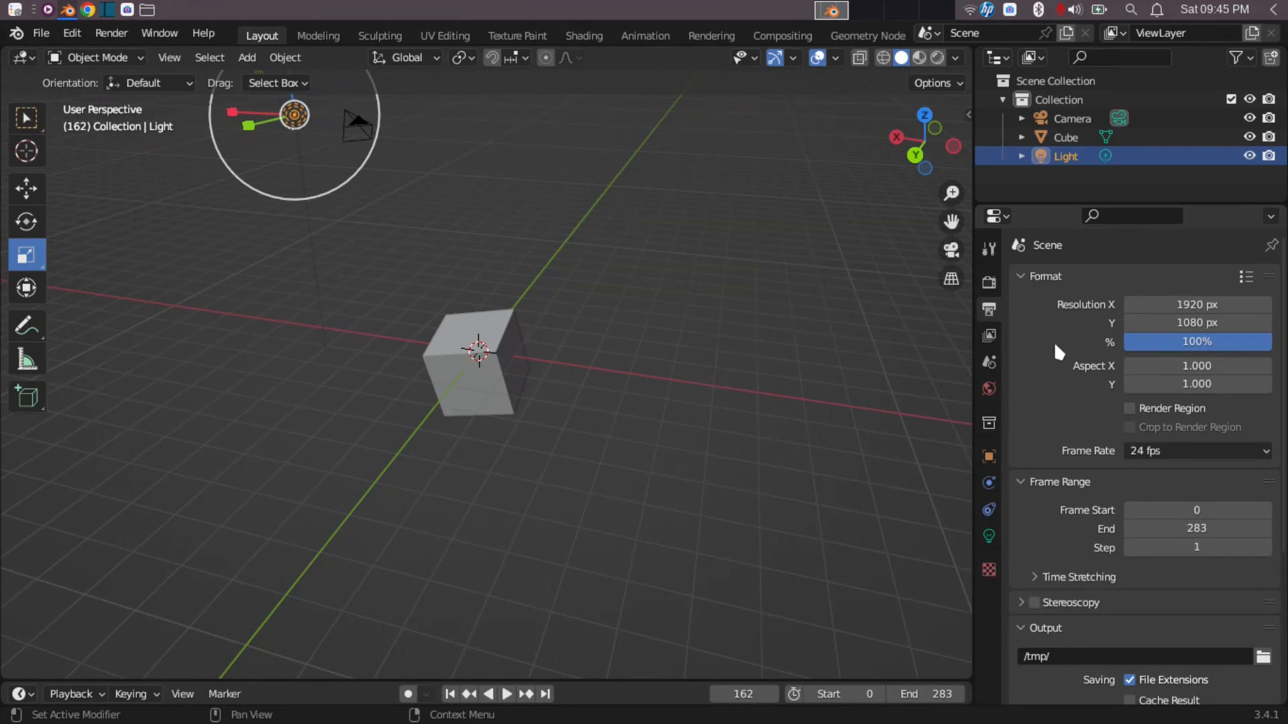
left_click(989, 339)
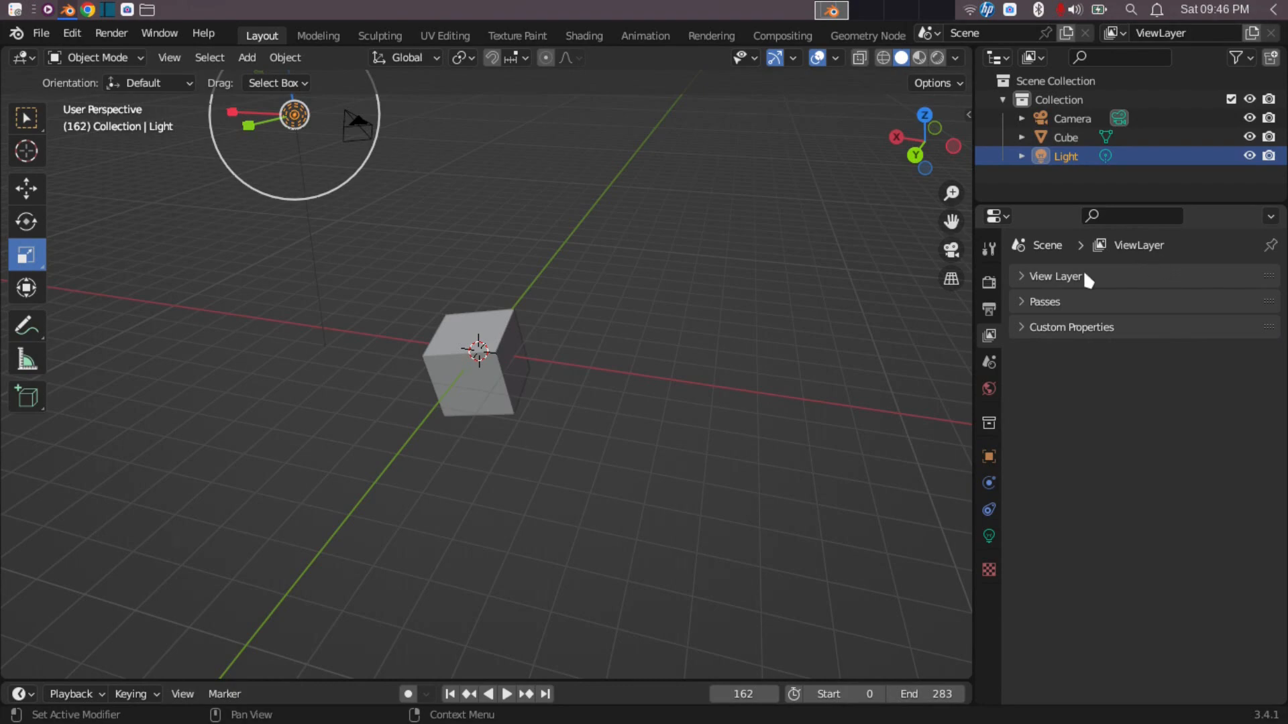
left_click(1198, 34)
left_click(1197, 34)
left_click(1021, 276)
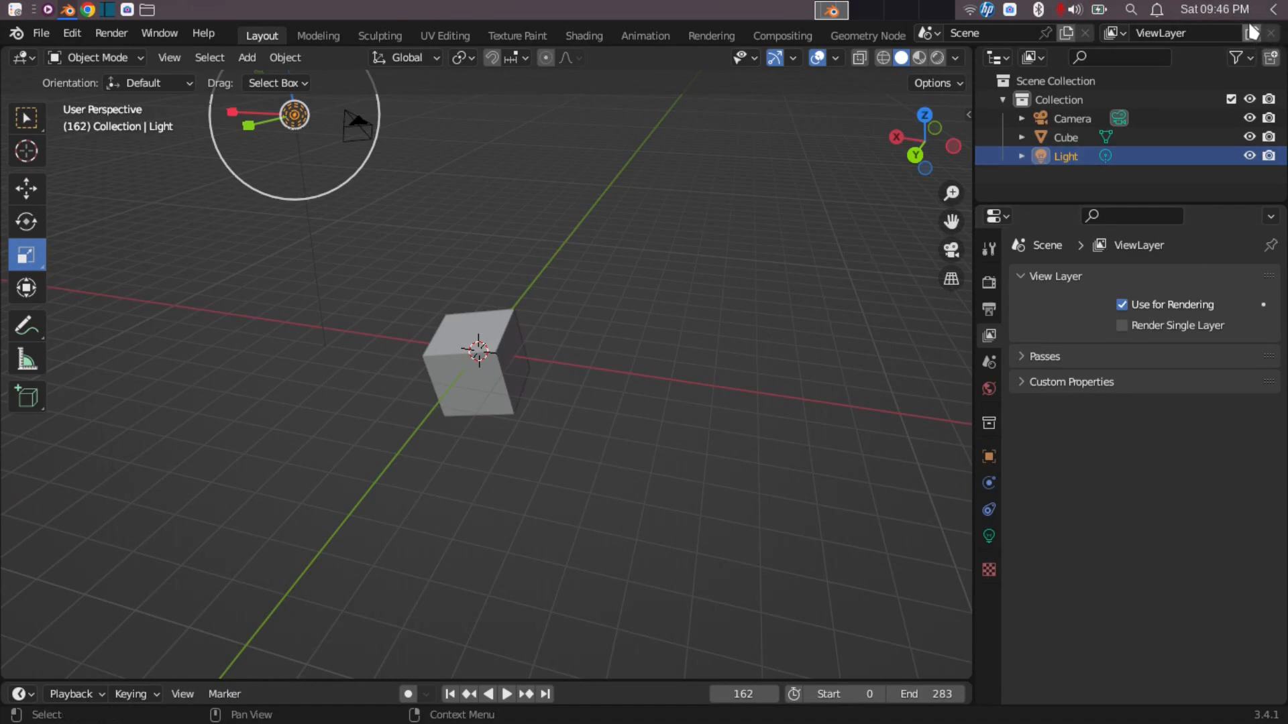
Step: Add a new view layer to the scene using the New option
left_click(1116, 31)
left_click(1120, 28)
left_click(1121, 28)
left_click(1121, 28)
left_click(1253, 32)
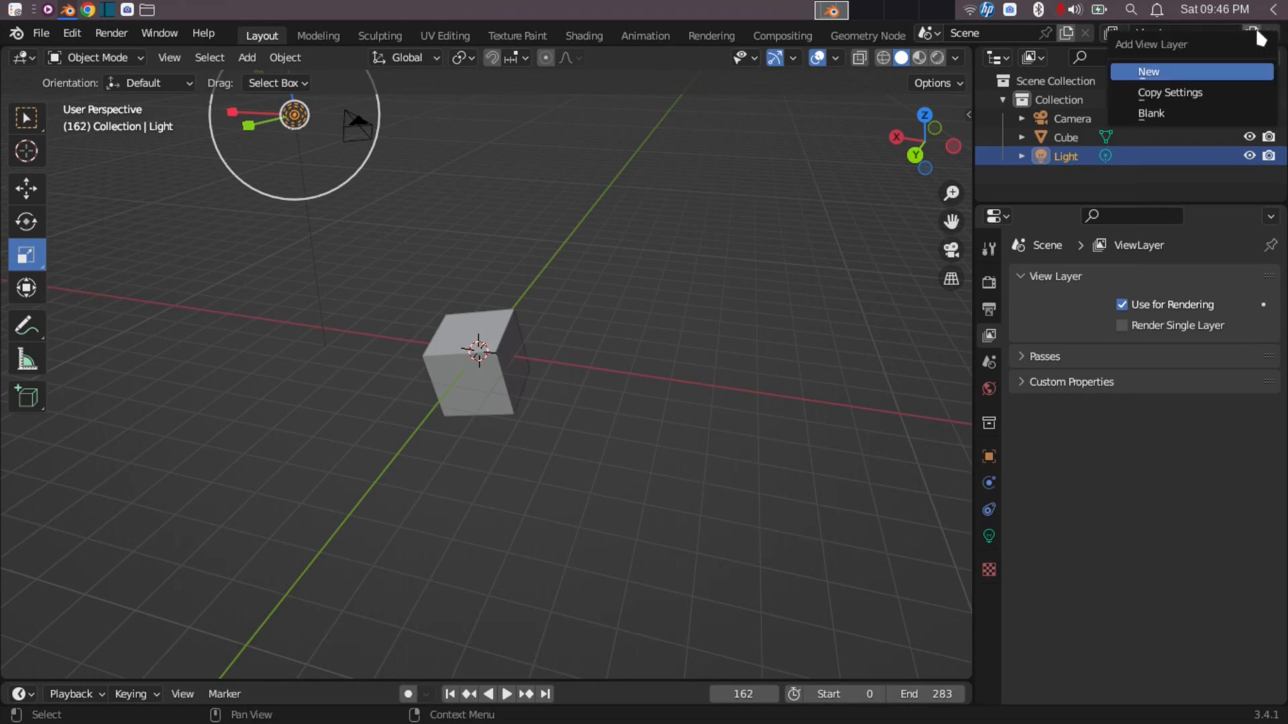
left_click(1212, 74)
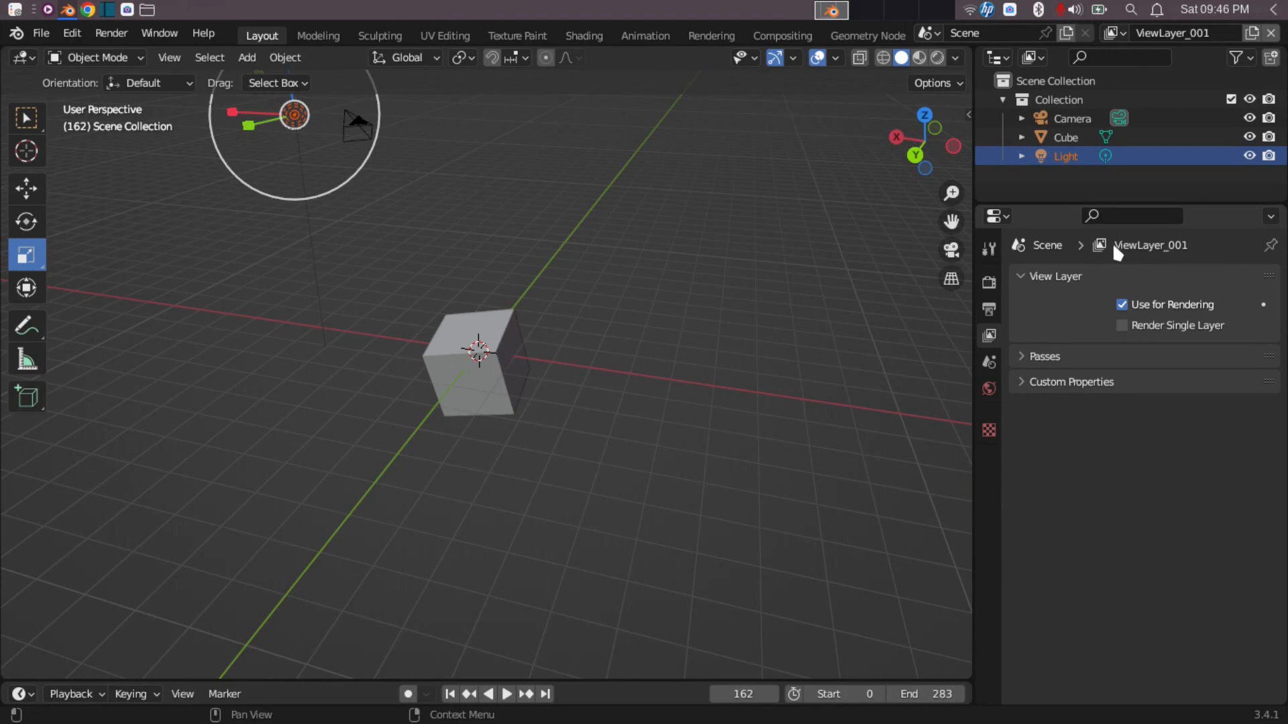
Step: Switch back and forth between the view layers ViewLayer and ViewLayer_001, ending on ViewLayer
left_click(1153, 33)
key("Escape")
left_click(1121, 33)
left_click(1061, 61)
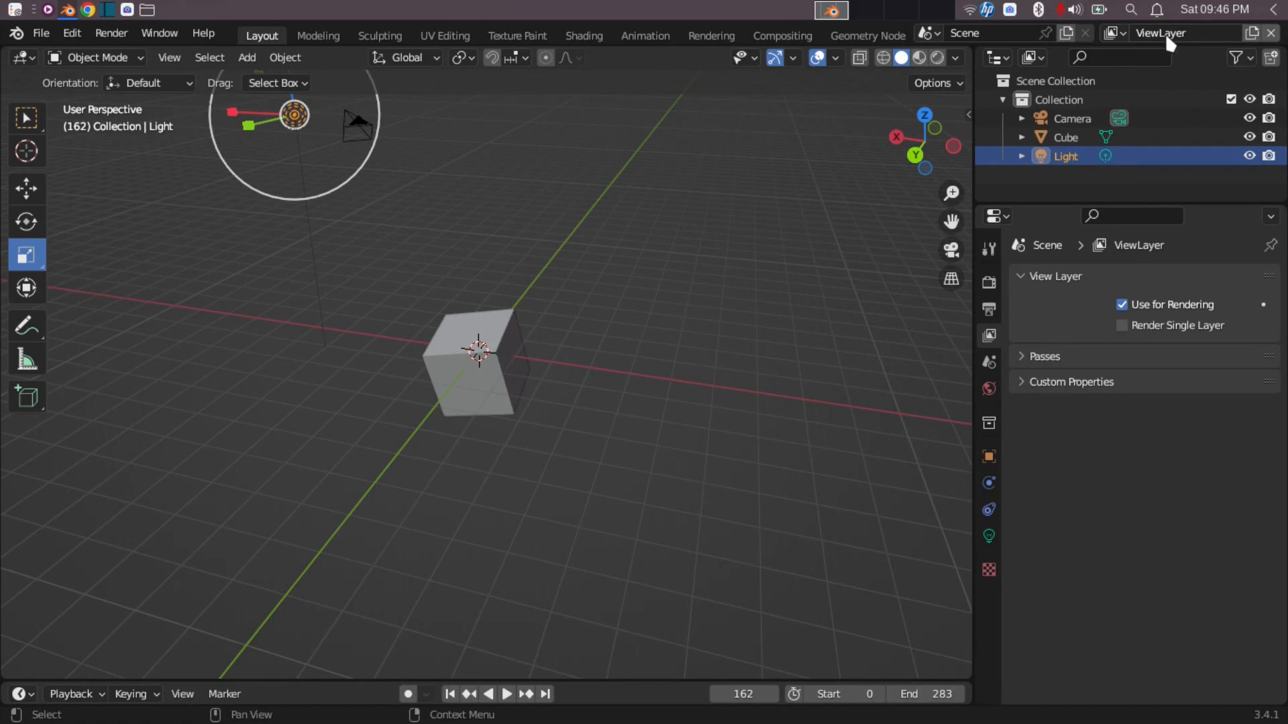
left_click(1113, 32)
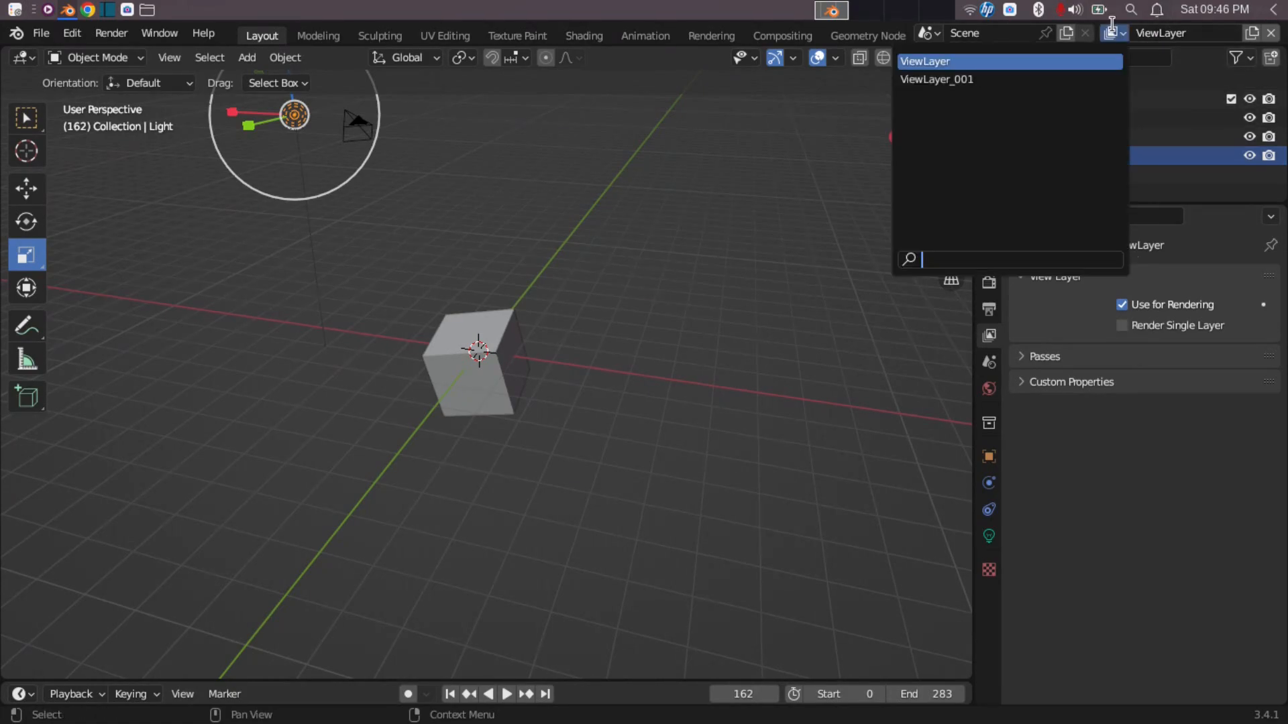
left_click(998, 79)
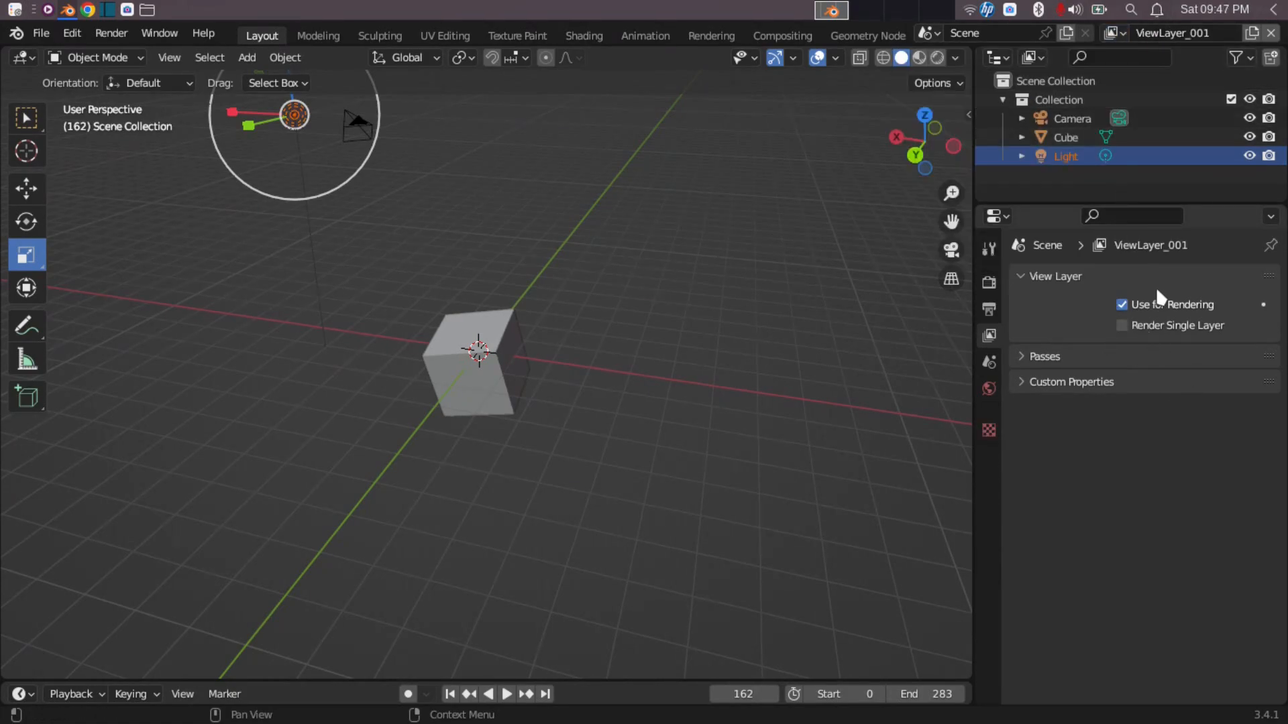
left_click(1112, 33)
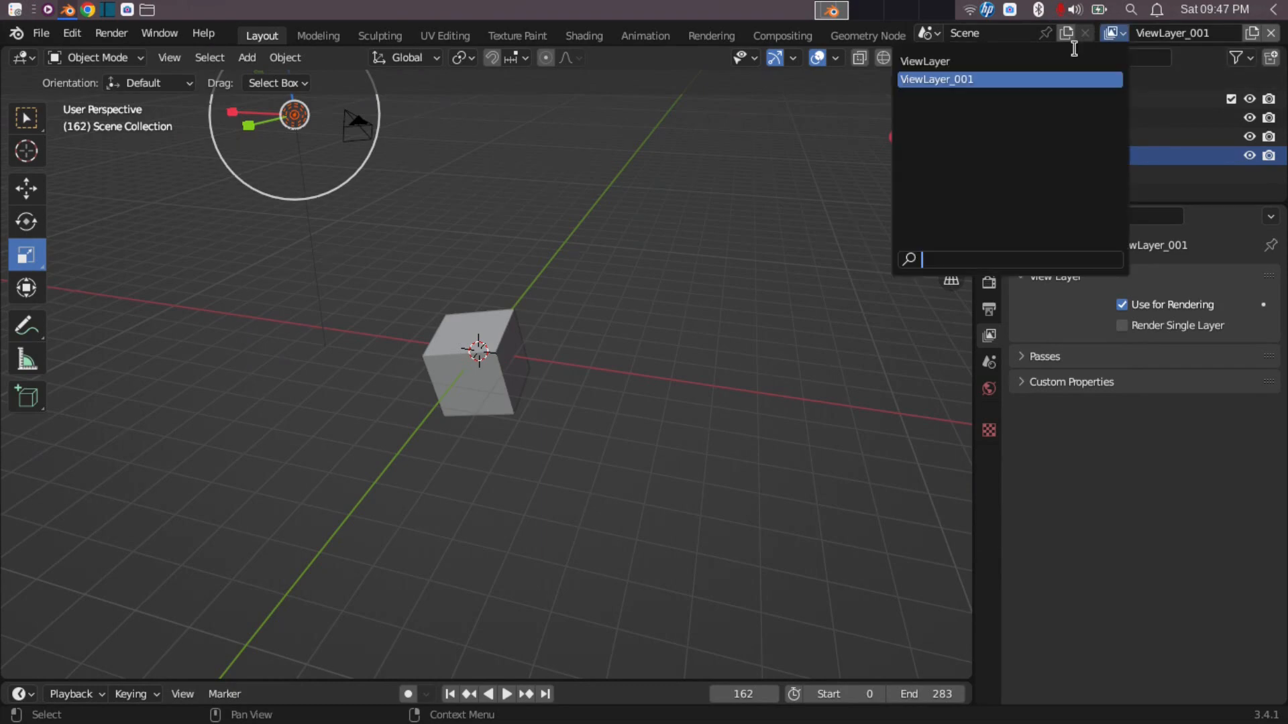
left_click(1067, 60)
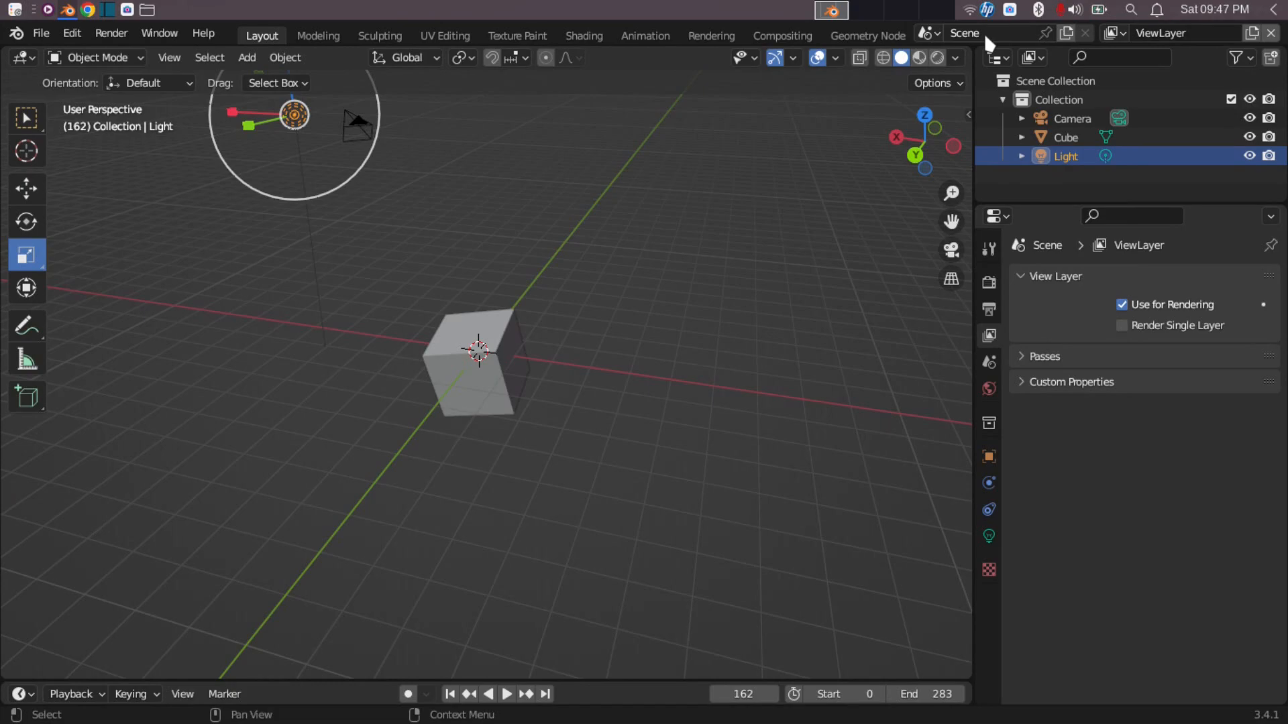
Step: Add a new empty scene and rename it jalan
double_click(1011, 34)
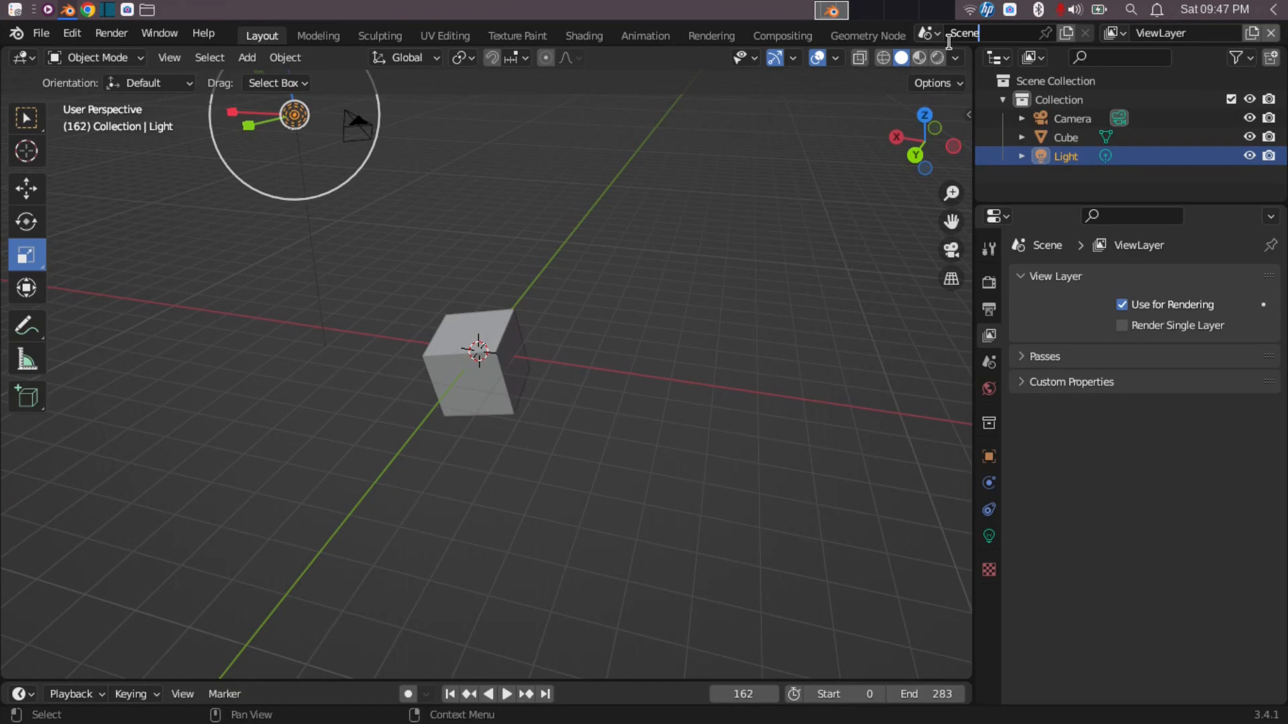
left_click(1068, 30)
left_click(1018, 71)
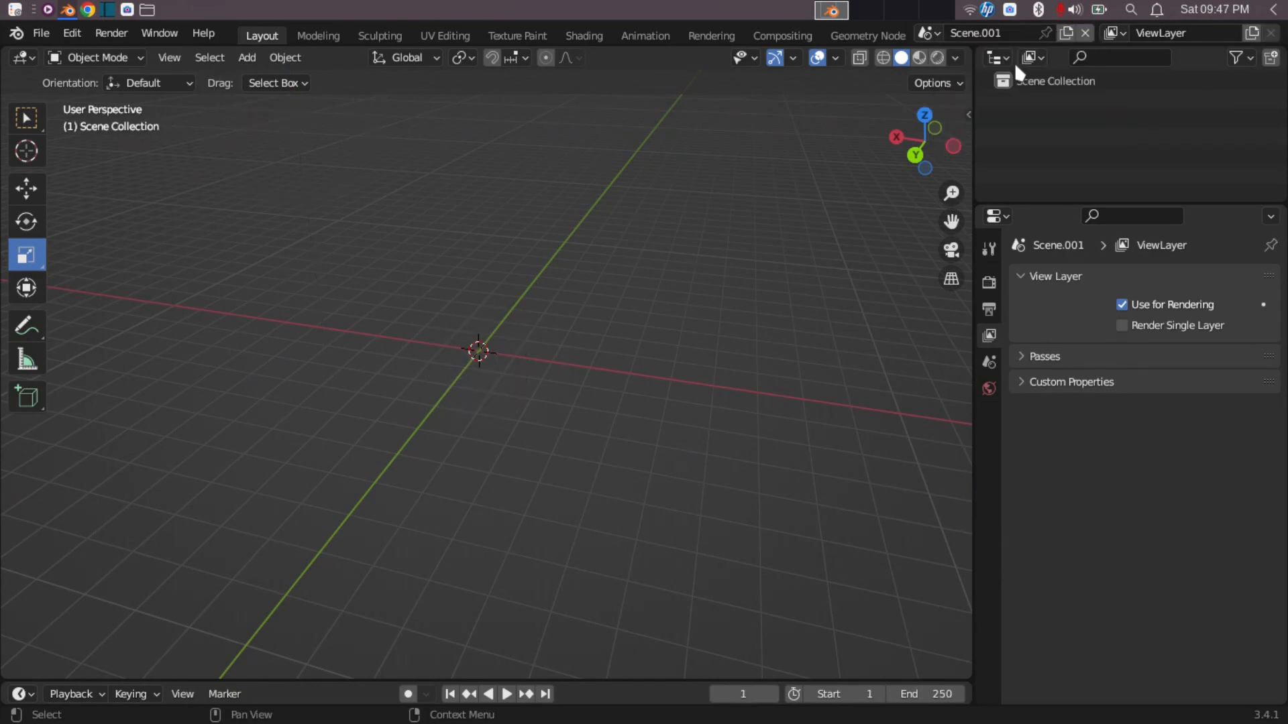
left_click(1010, 28)
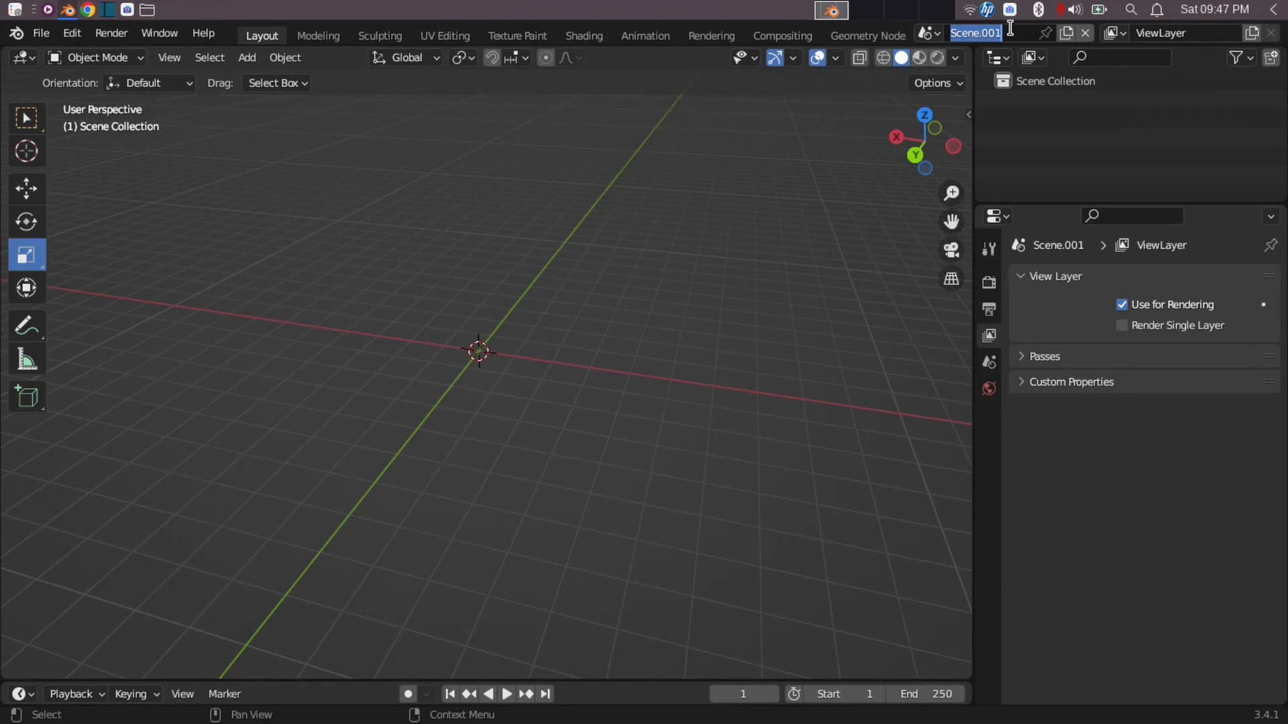
type("jalan")
key("Return")
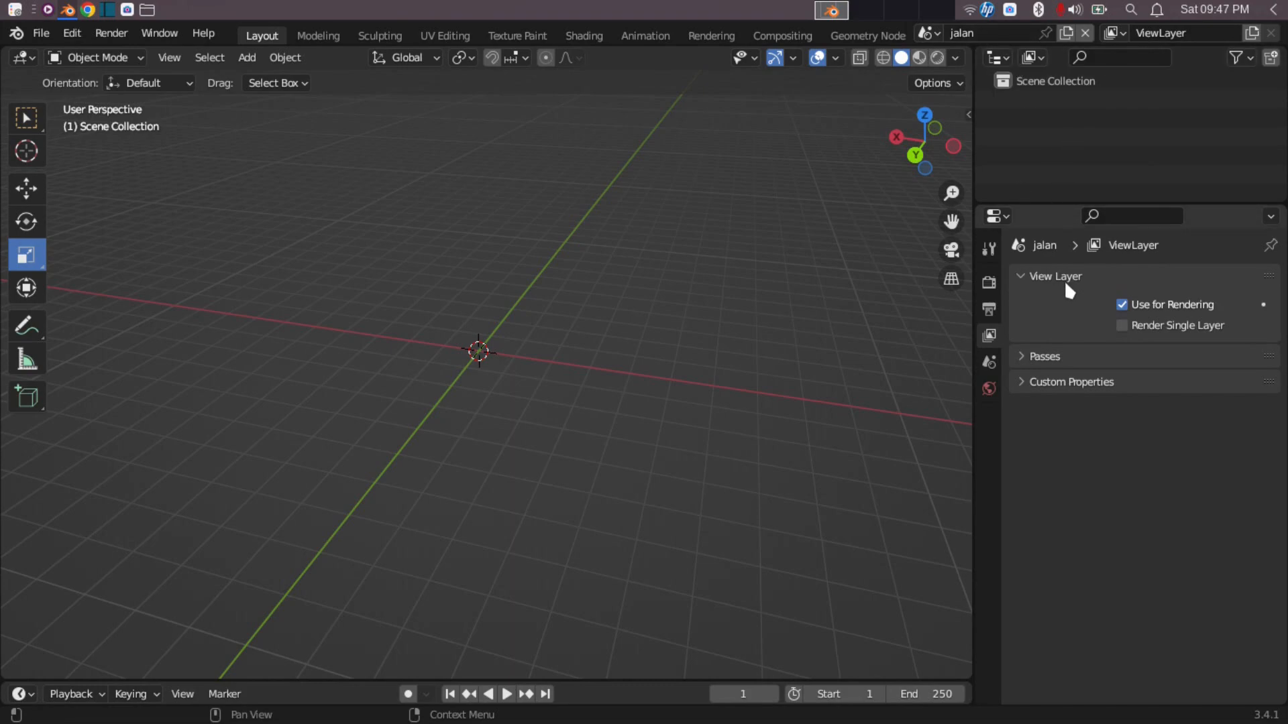
Step: Add a new view layer to the jalan scene using the New option
left_click(1115, 33)
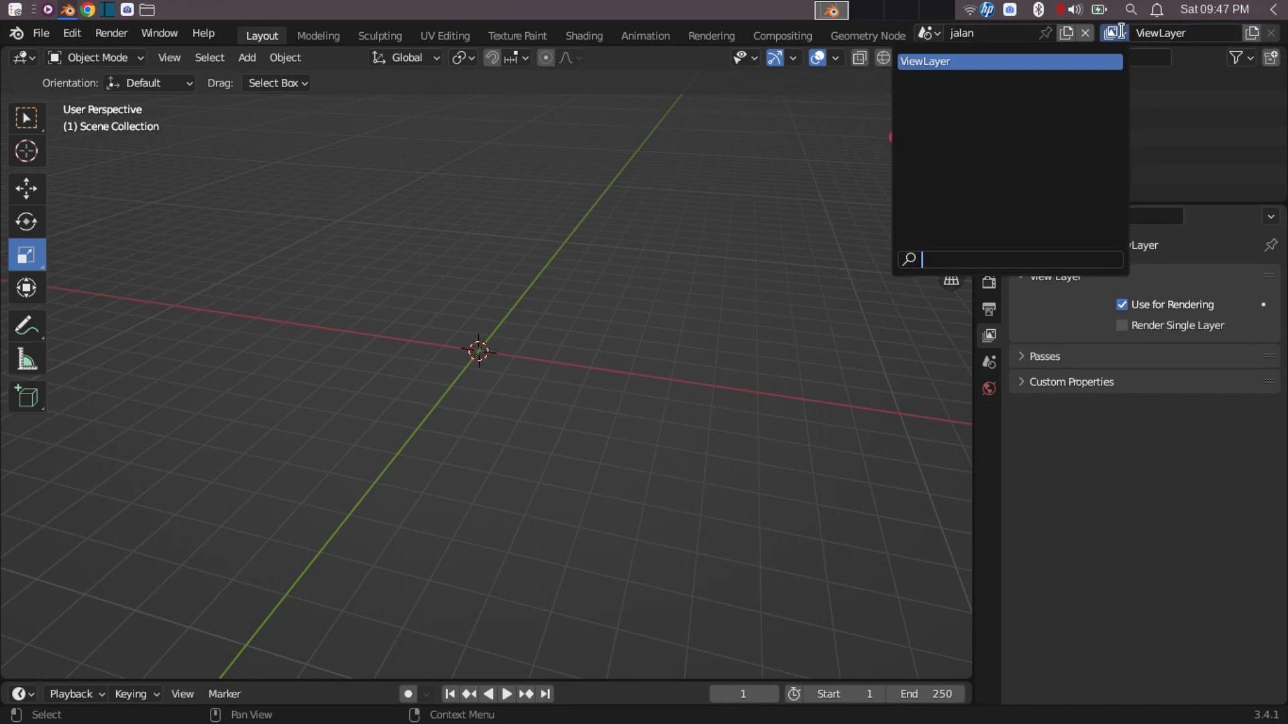
left_click(1162, 36)
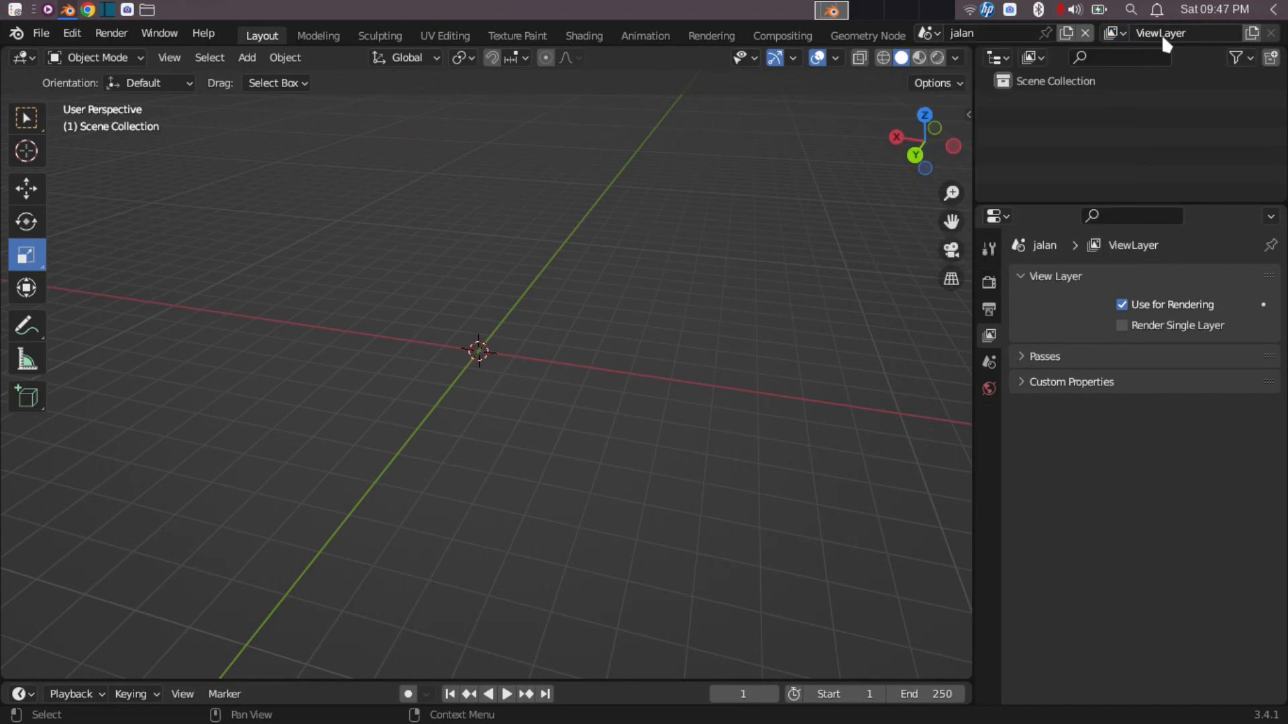
left_click(1255, 35)
left_click(1217, 72)
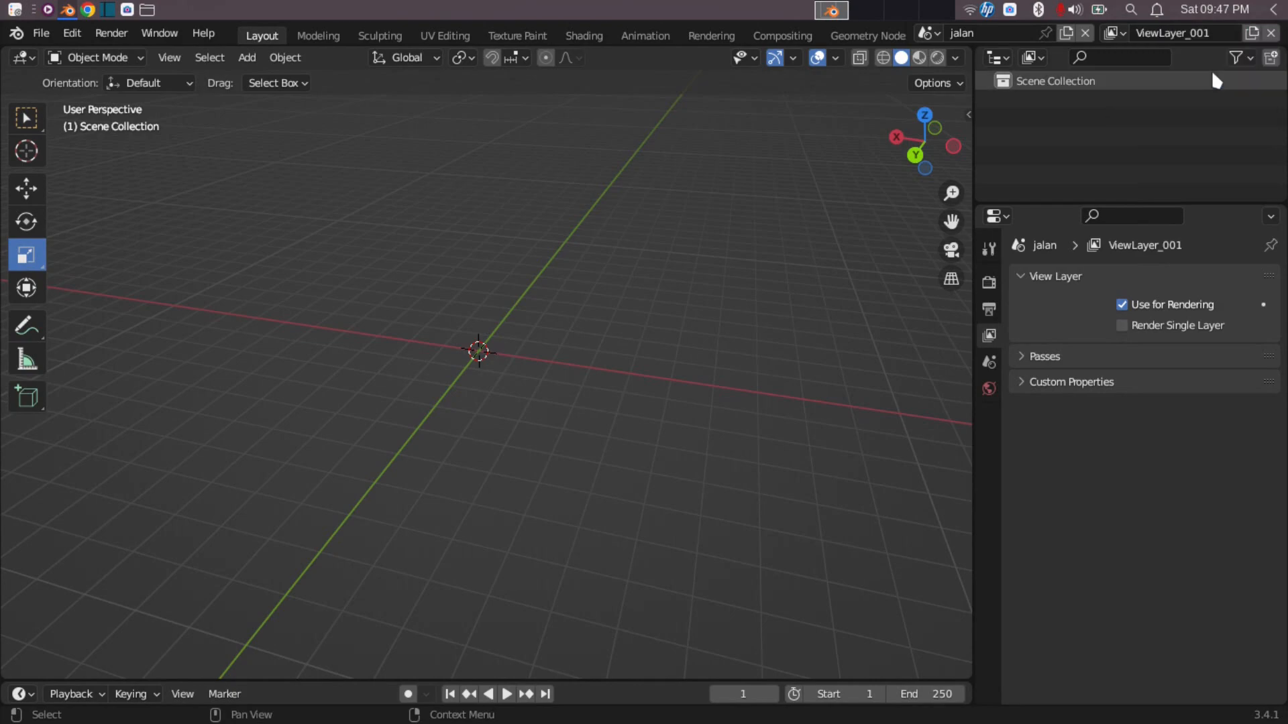
Step: Switch the jalan scene to ViewLayer and back to ViewLayer_001, and review its list of view layers
left_click(1116, 34)
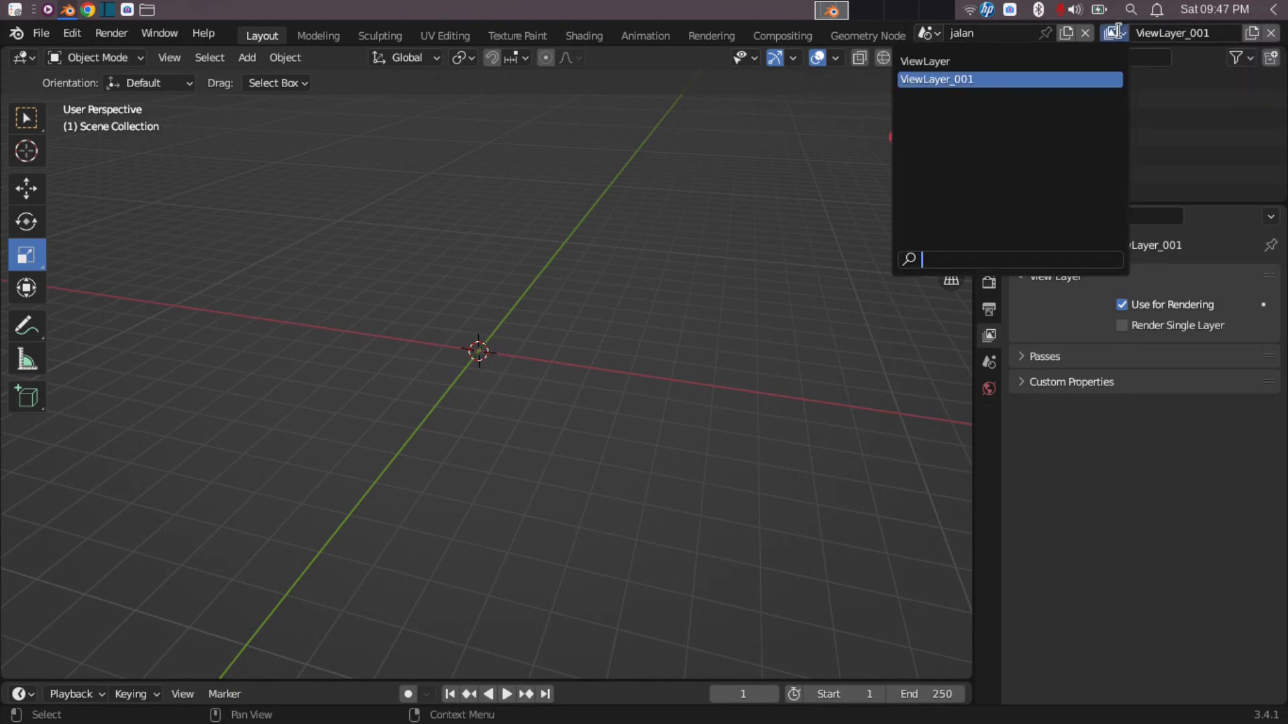
left_click(1070, 58)
left_click(1114, 33)
left_click(1092, 81)
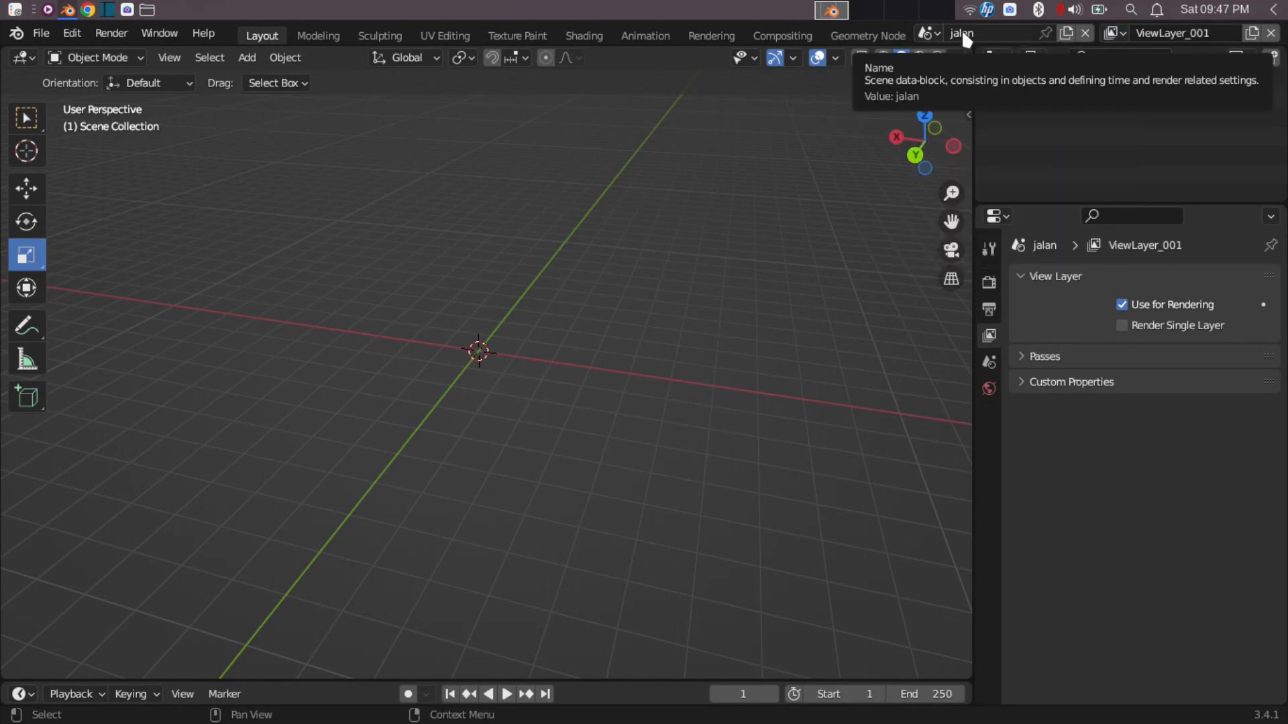
left_click(1178, 31)
left_click(1124, 33)
left_click(1113, 33)
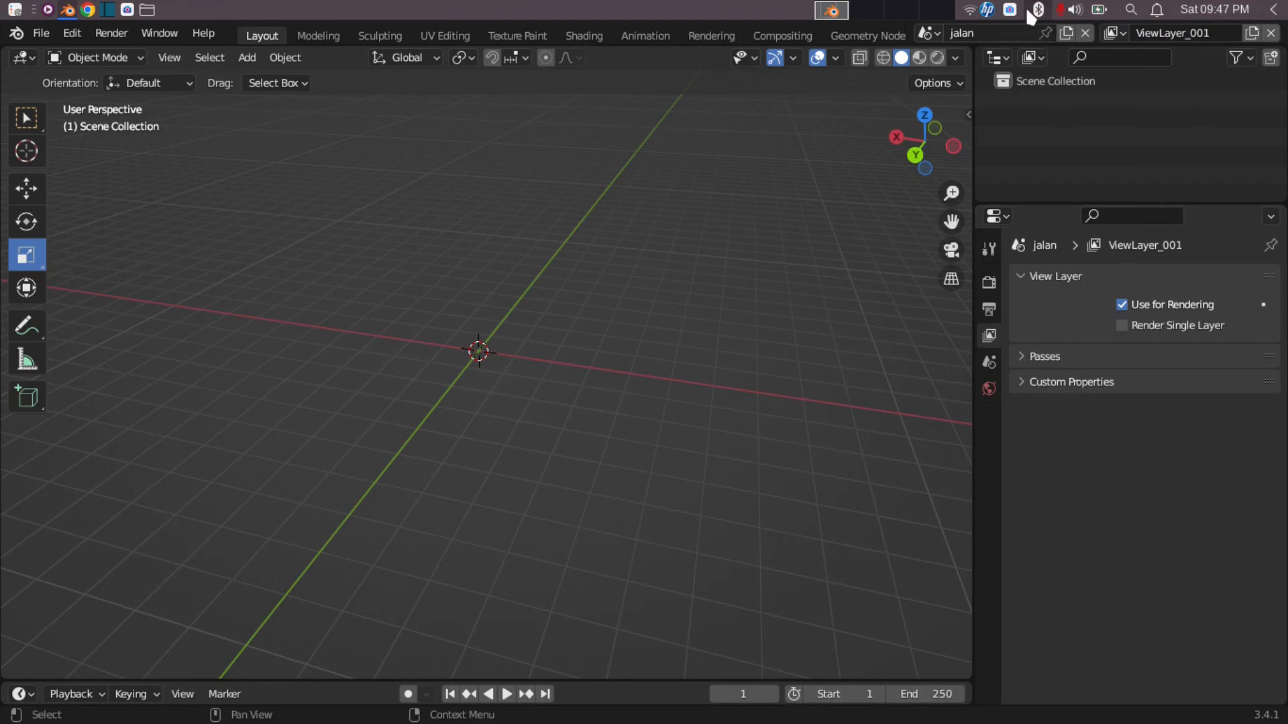
Step: Switch back to the scene named Scene and make ViewLayer its active view layer
left_click(926, 33)
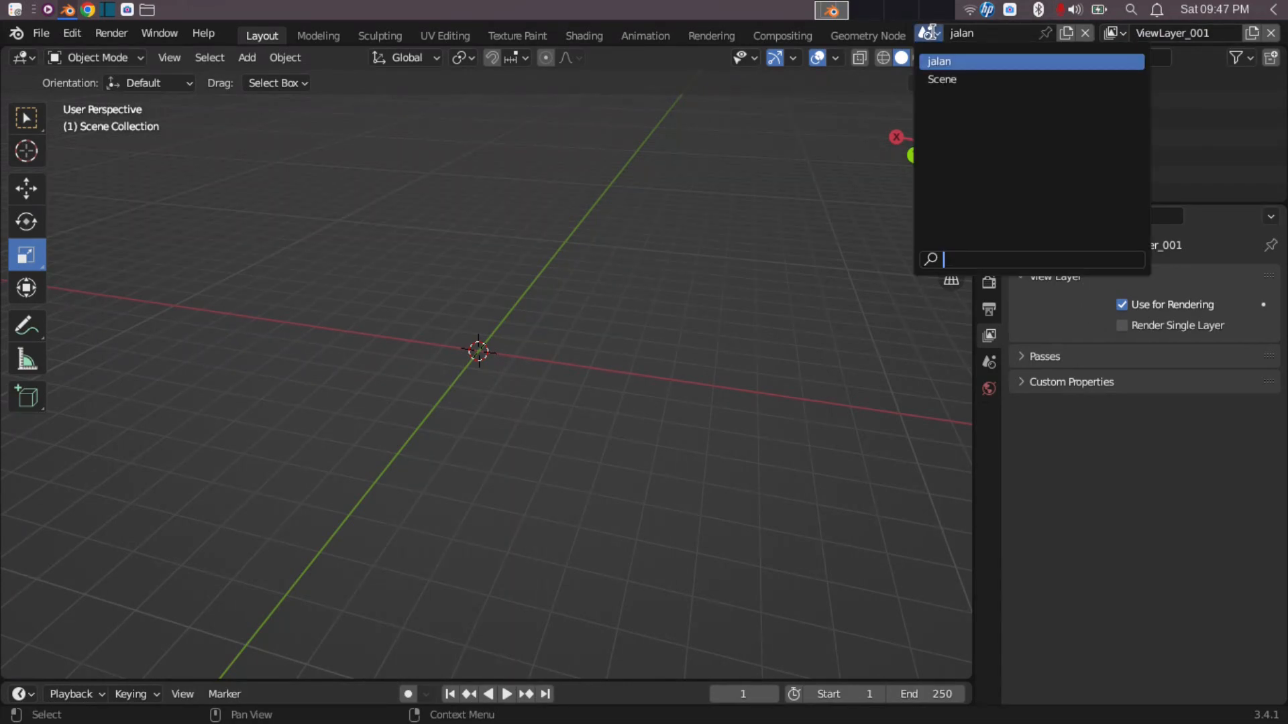
left_click(934, 83)
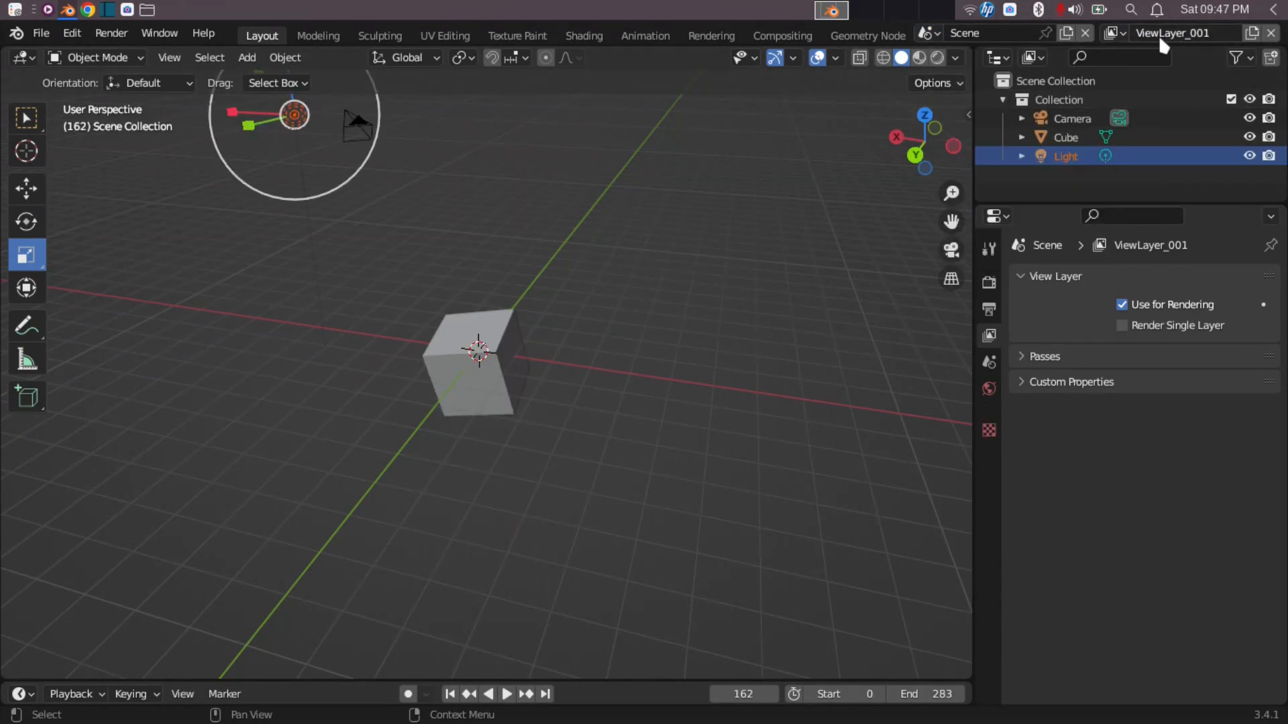
left_click(1115, 32)
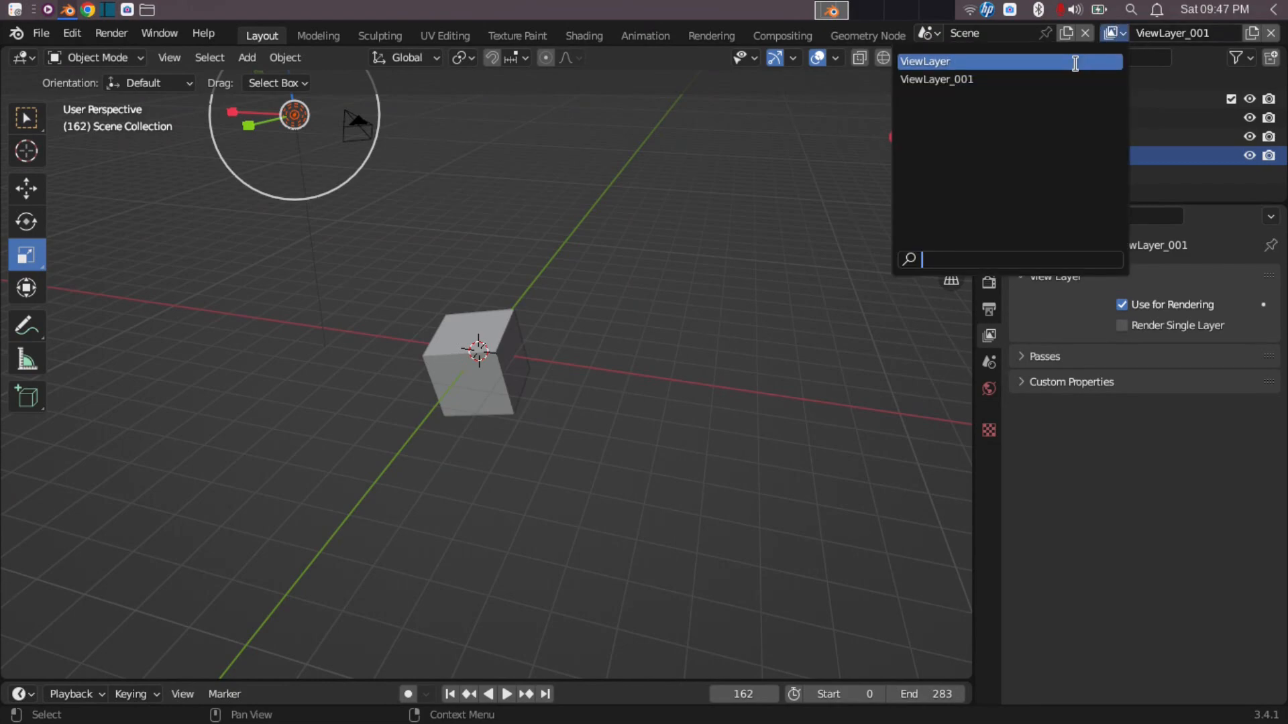
left_click(1075, 61)
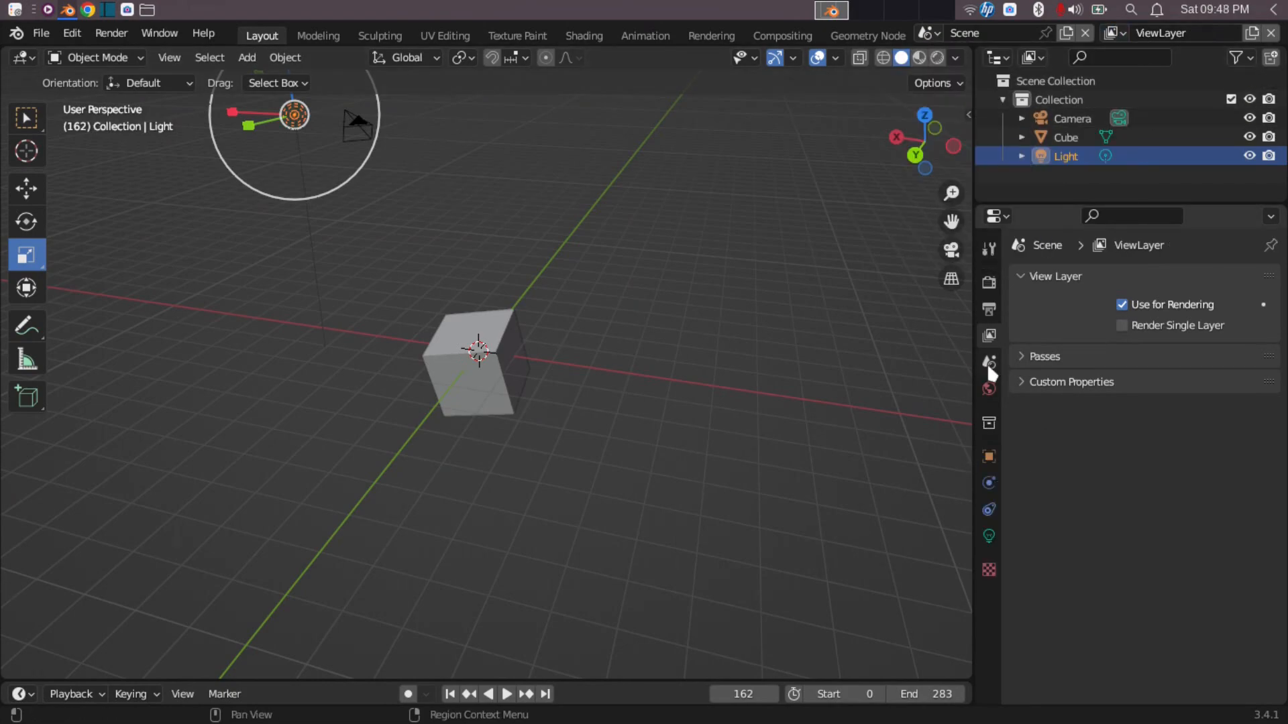
Step: Show the scene properties, select the camera, and expand the Units section to examine its Rotation and Length options
left_click(454, 376)
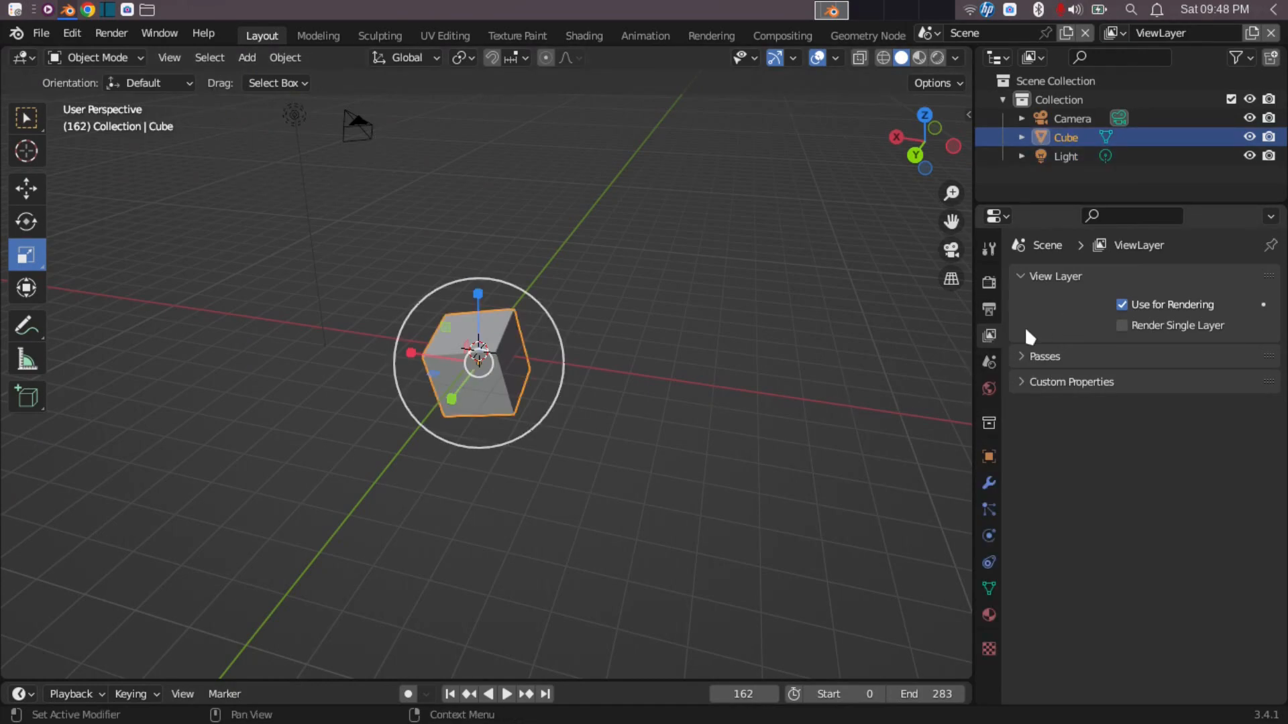
left_click(989, 362)
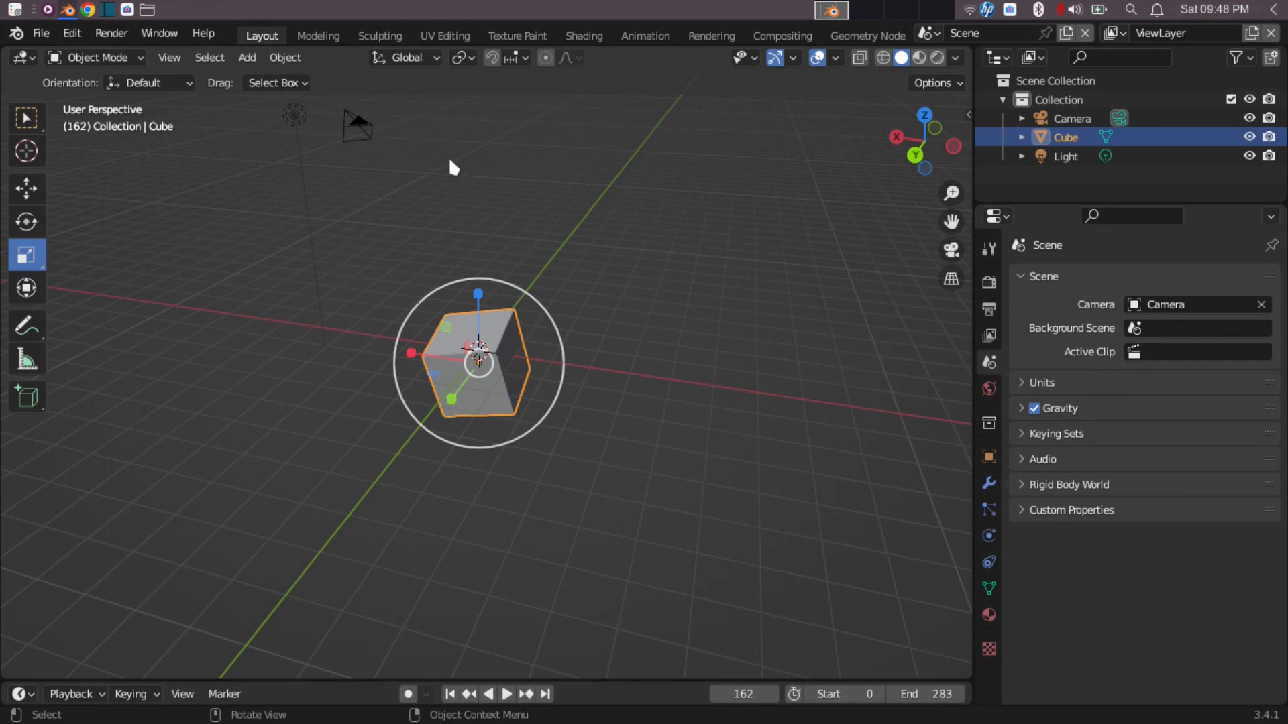
left_click(356, 128)
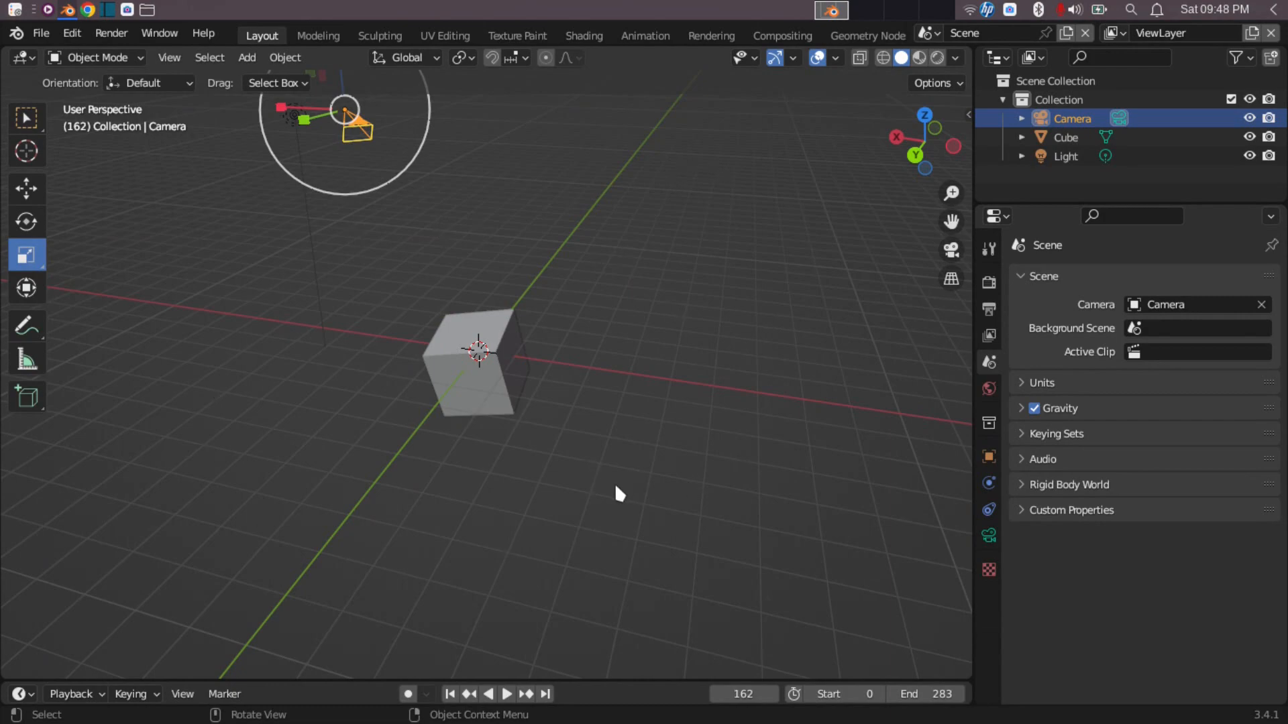
left_click(1025, 384)
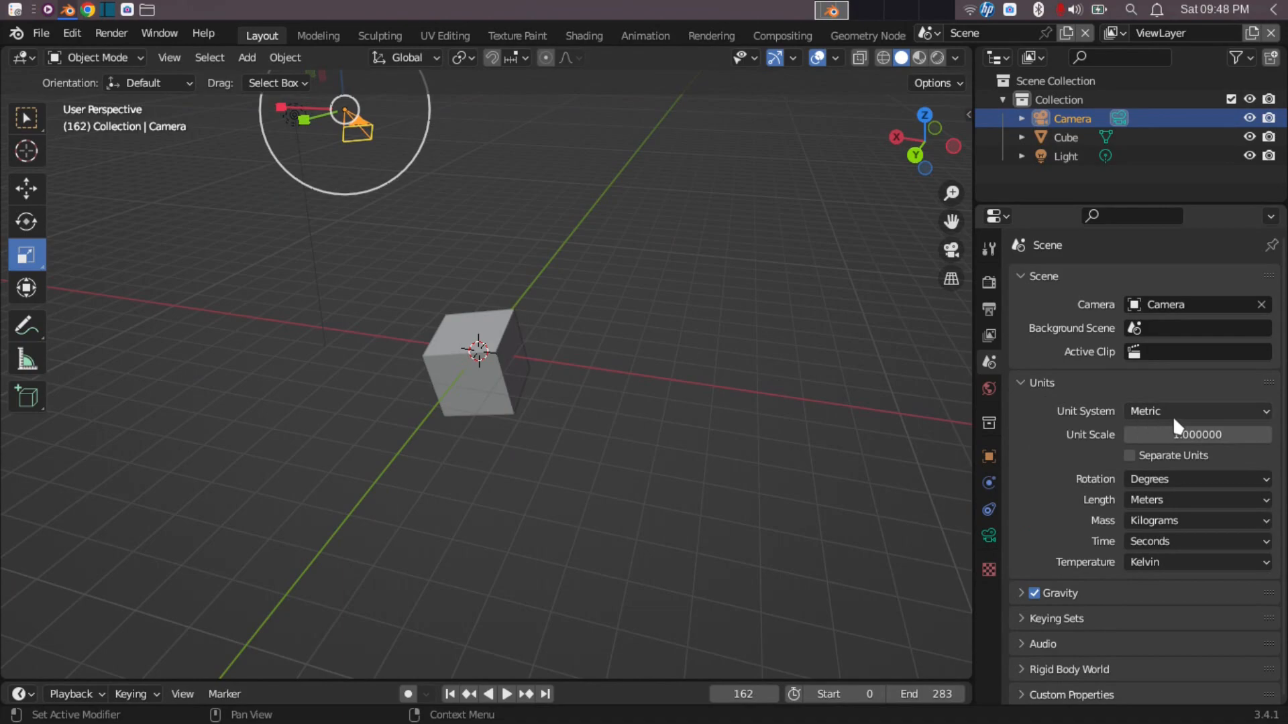
left_click(1177, 479)
left_click(1136, 500)
Step: Show the world properties, select the cube and activate the Select Box tool
left_click(989, 389)
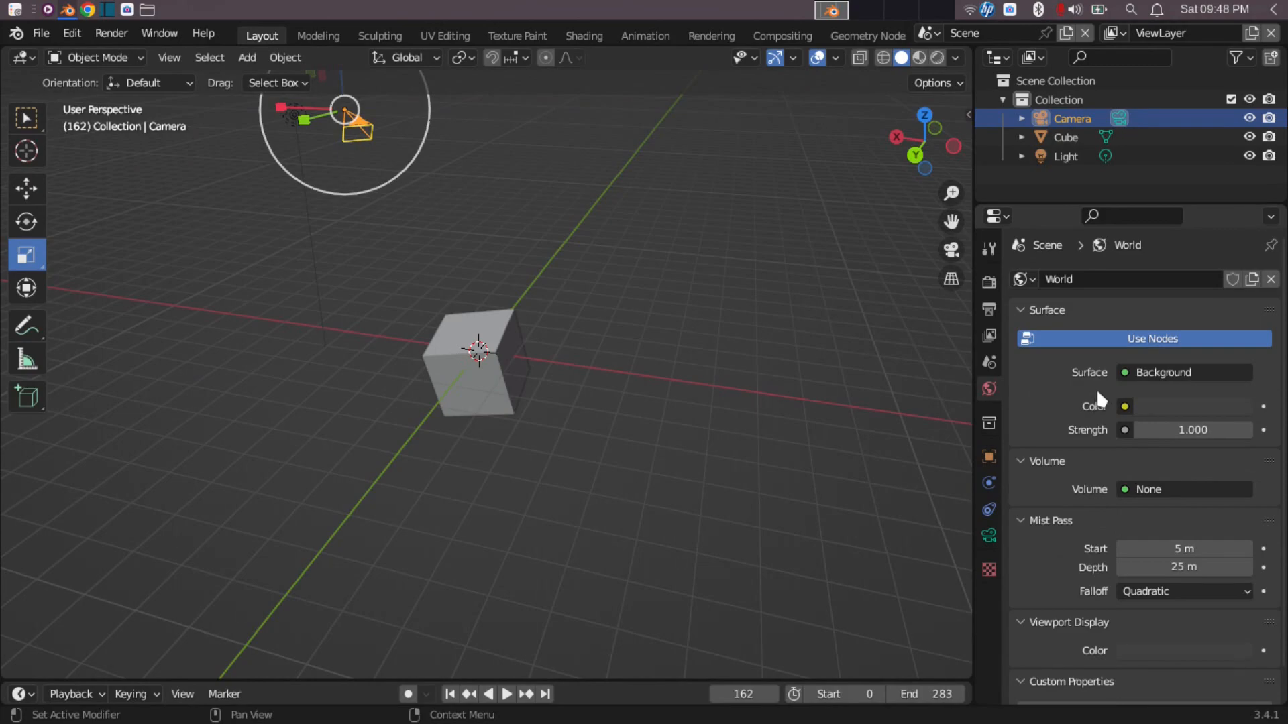
left_click(460, 398)
left_click(26, 119)
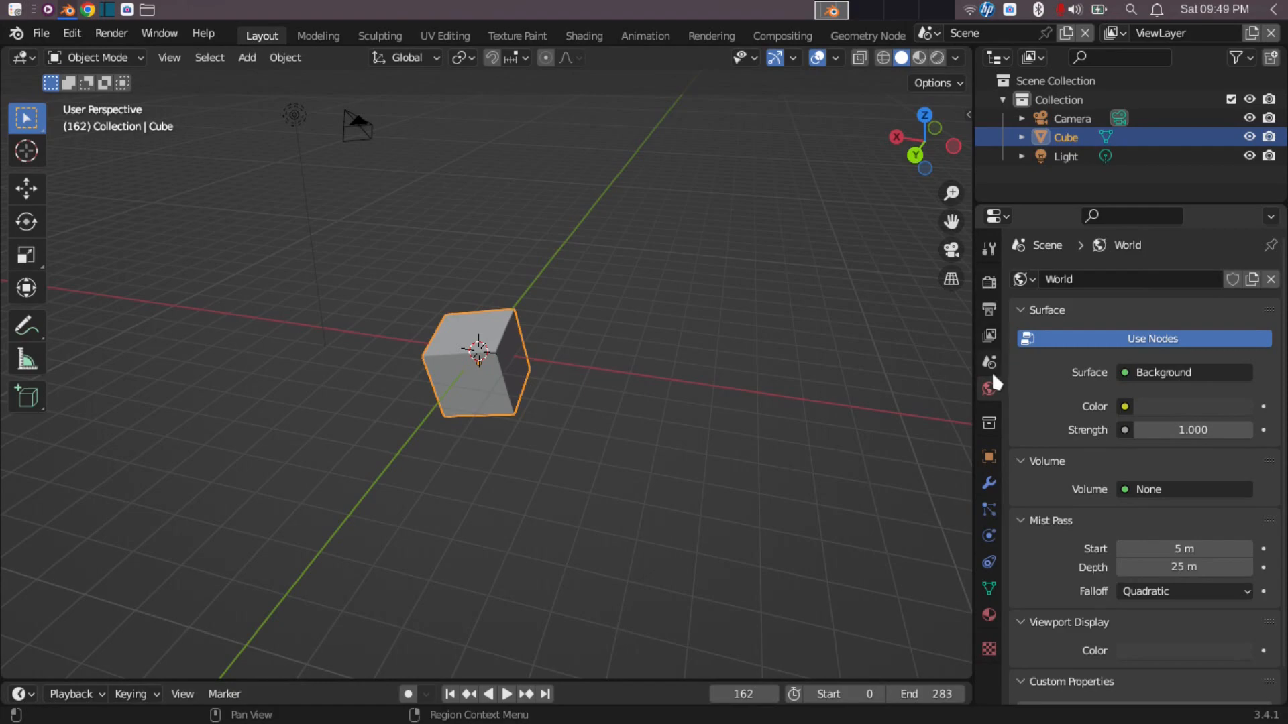
Step: Show the collection properties with Custom Properties expanded and select the collection's camera, cube and light in turn, ending on the cube
left_click(989, 424)
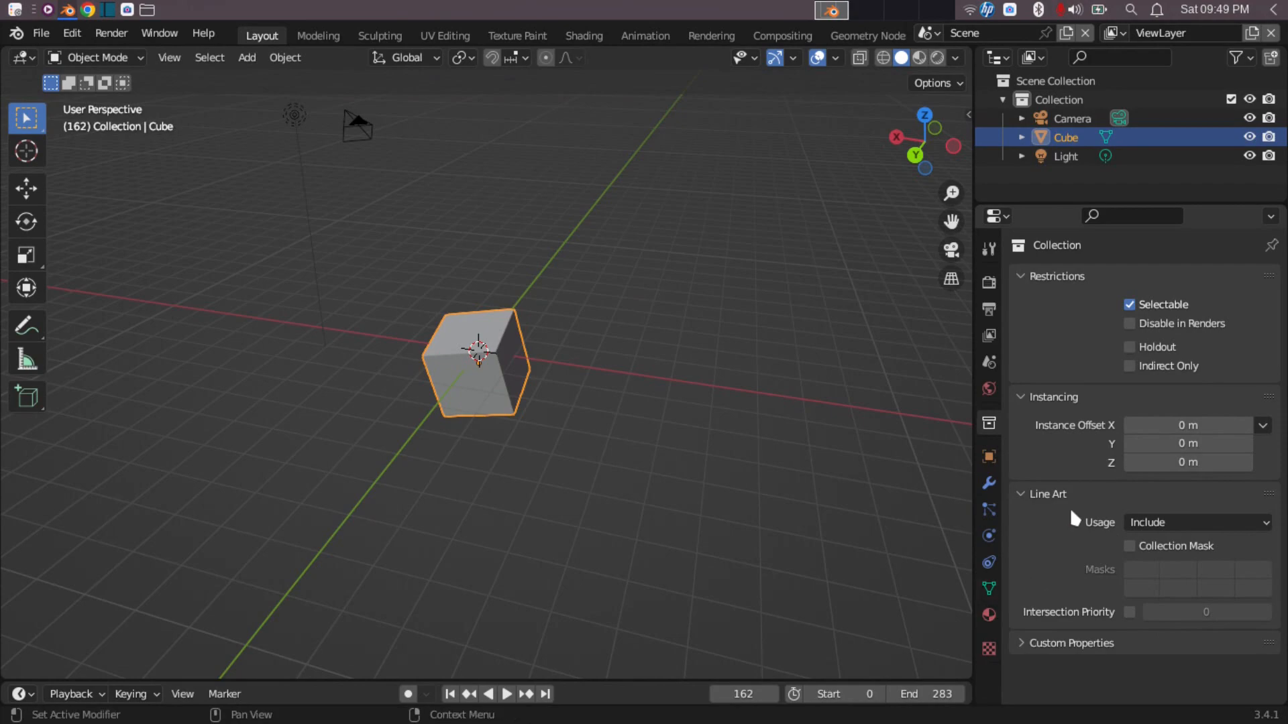
left_click(1012, 649)
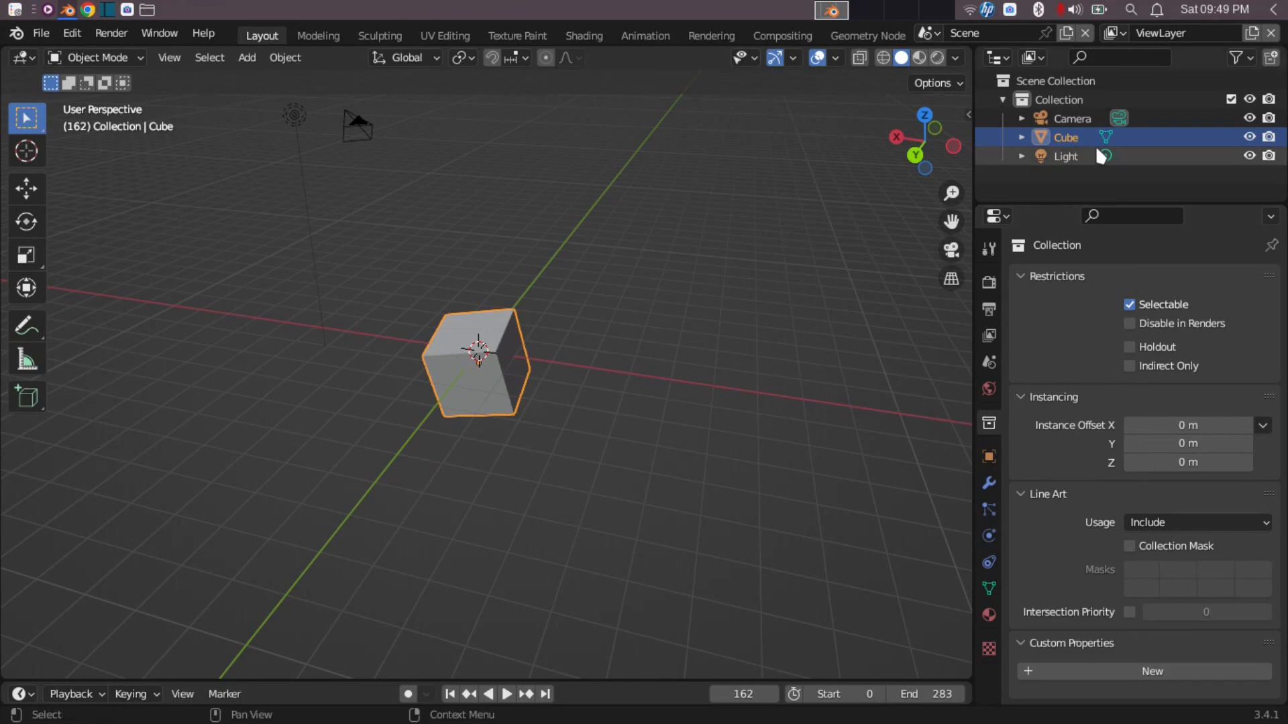
left_click(1067, 118)
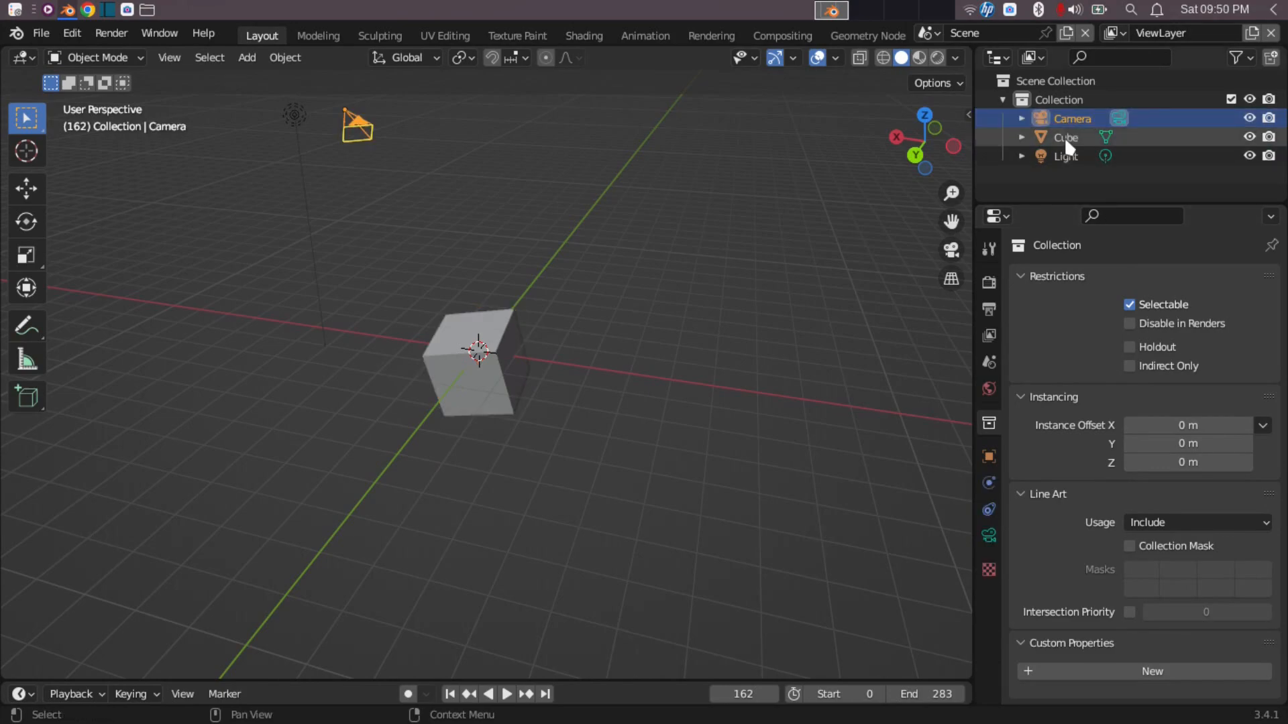
left_click(1065, 136)
left_click(1063, 156)
left_click(1063, 119)
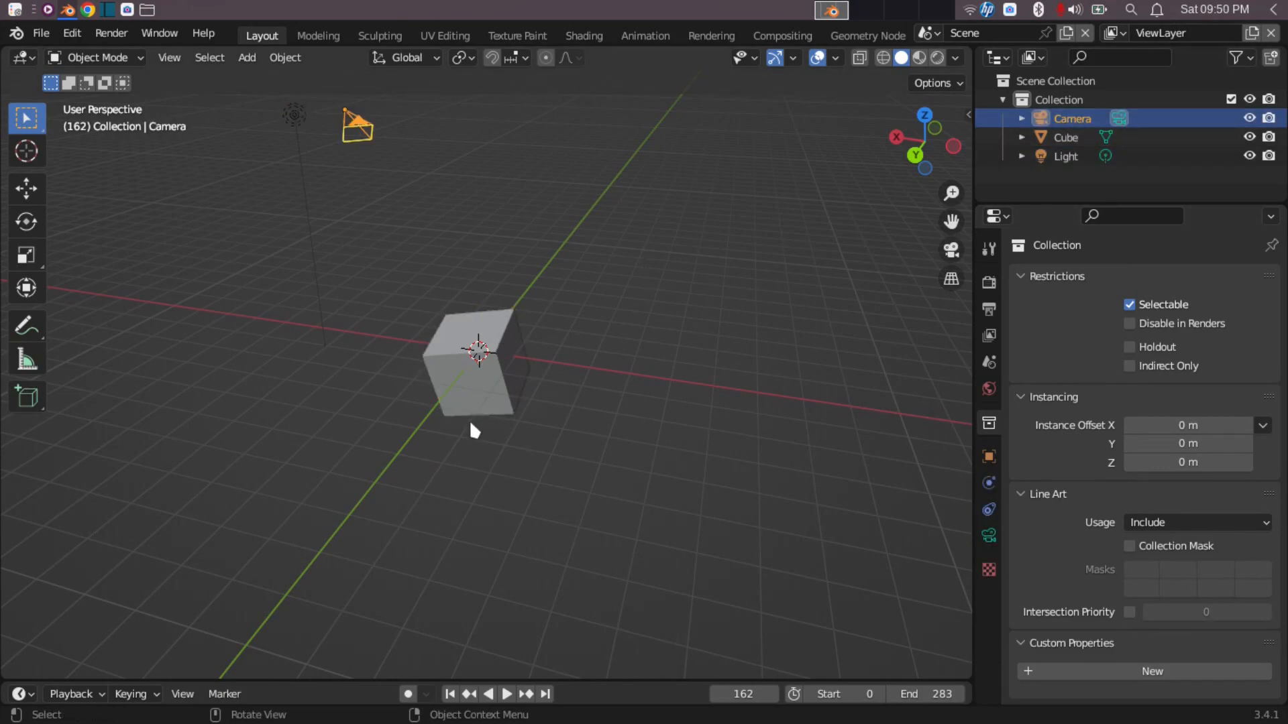
left_click(481, 396)
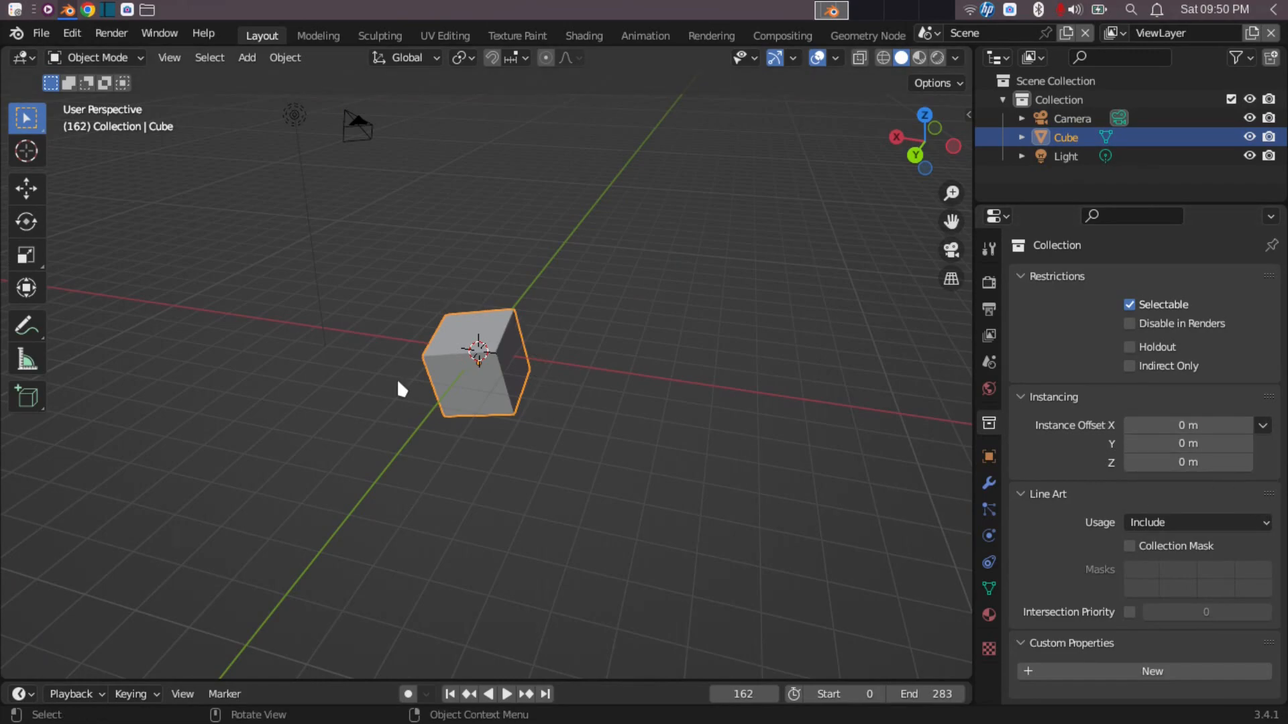
Step: Show the object properties and compare the transforms and name fields of the cube, camera and light, ending on the cube
left_click(991, 456)
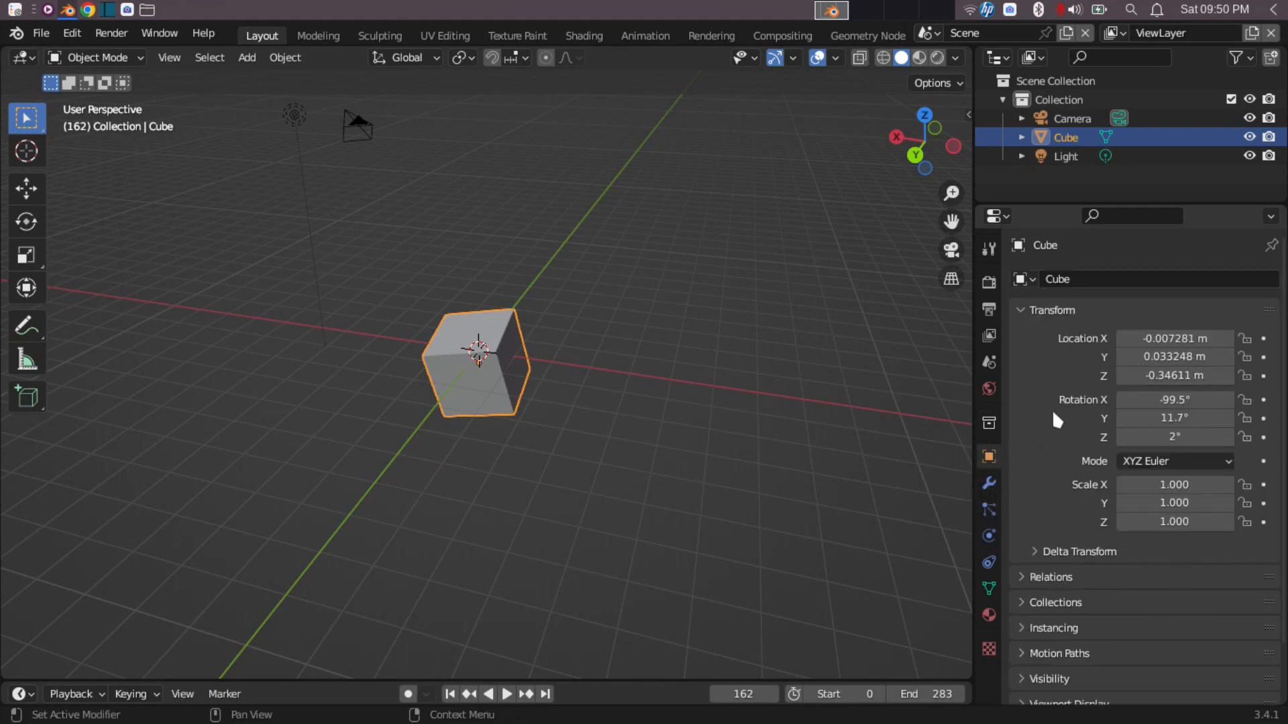
left_click(356, 129)
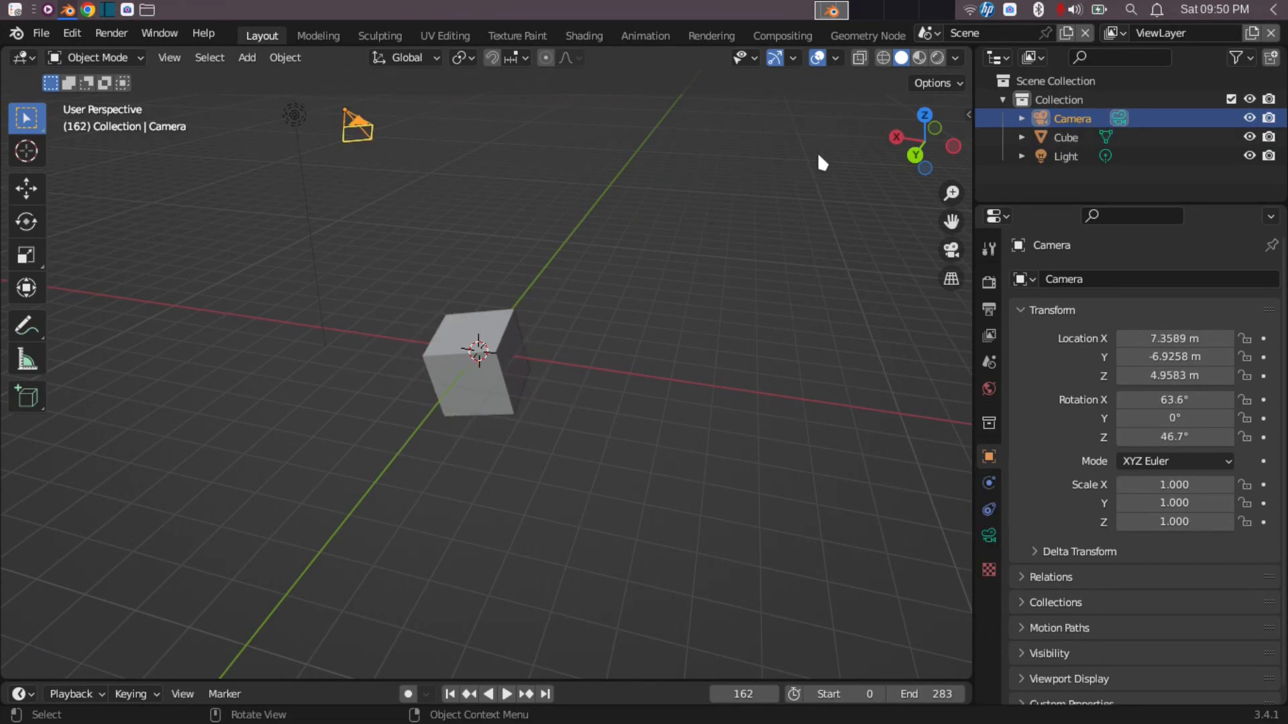
left_click(295, 115)
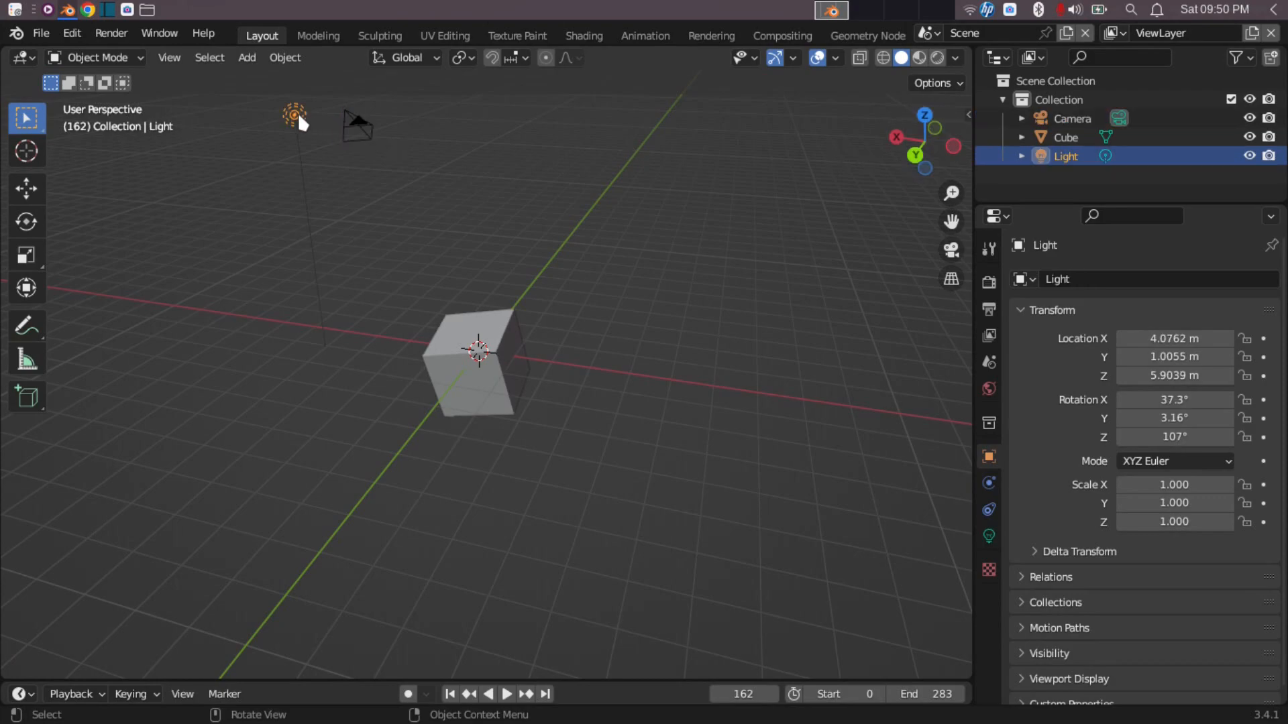
left_click(351, 119)
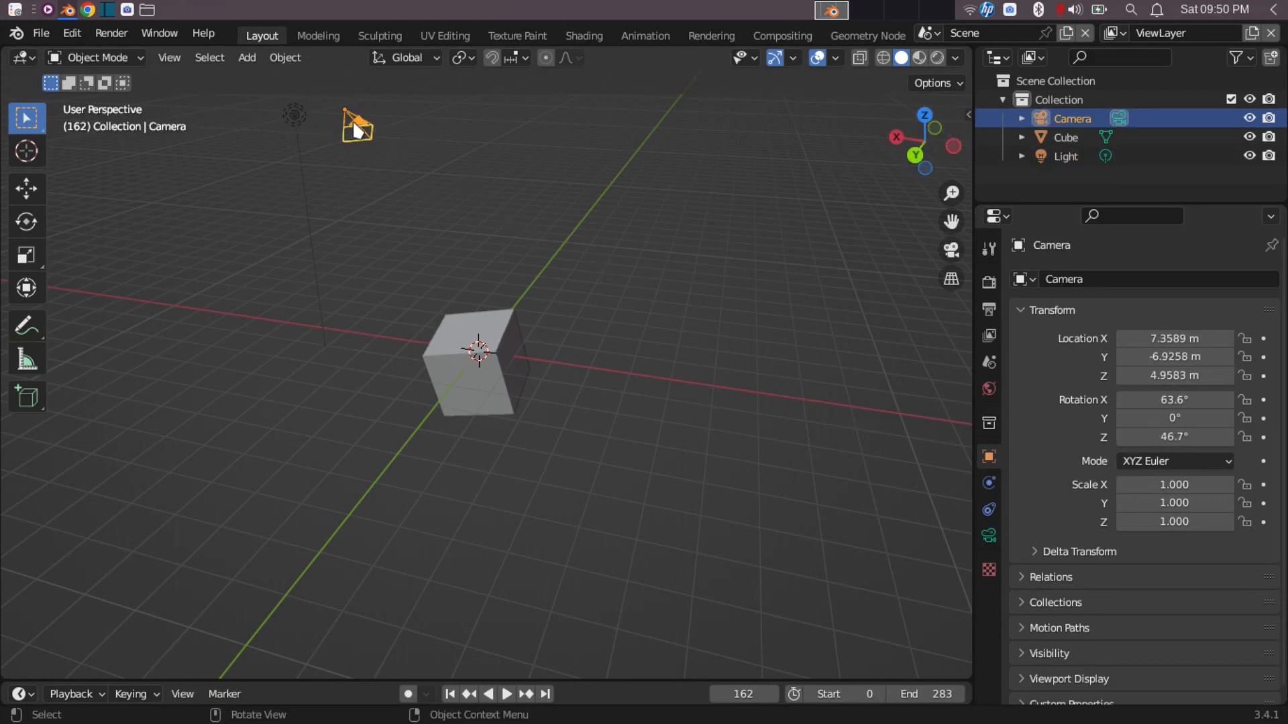
left_click(478, 389)
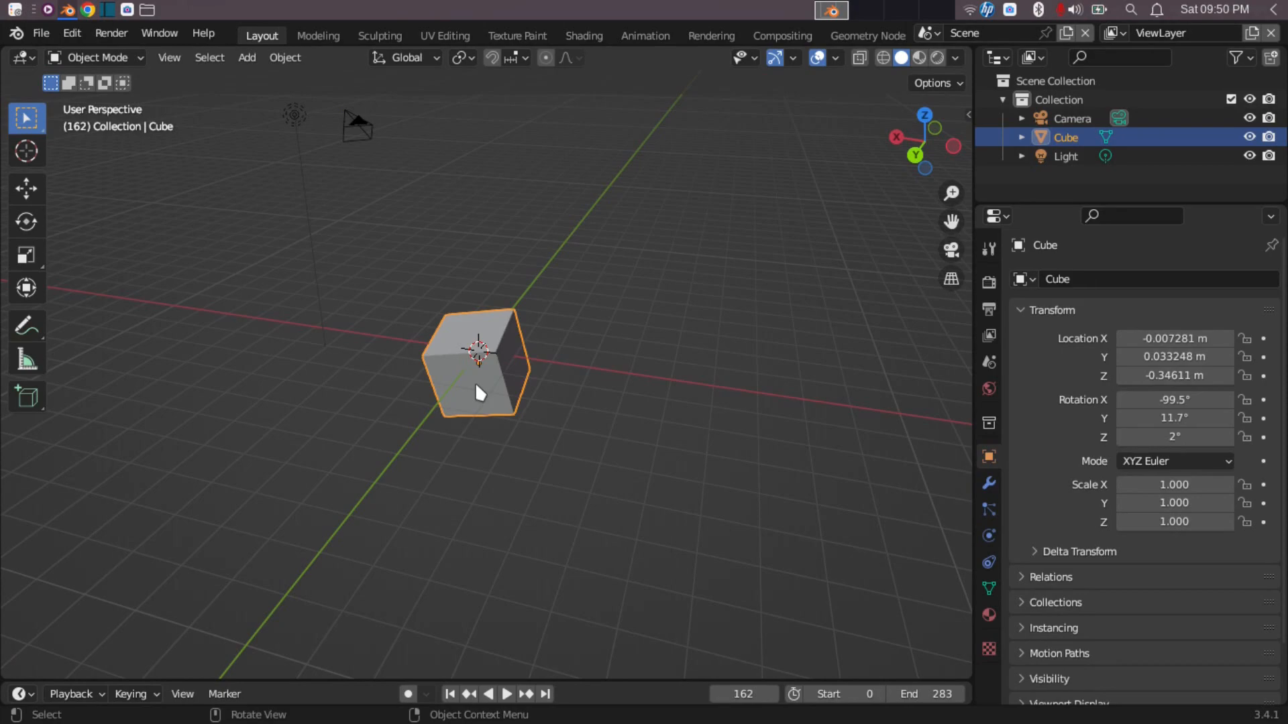
left_click(359, 122)
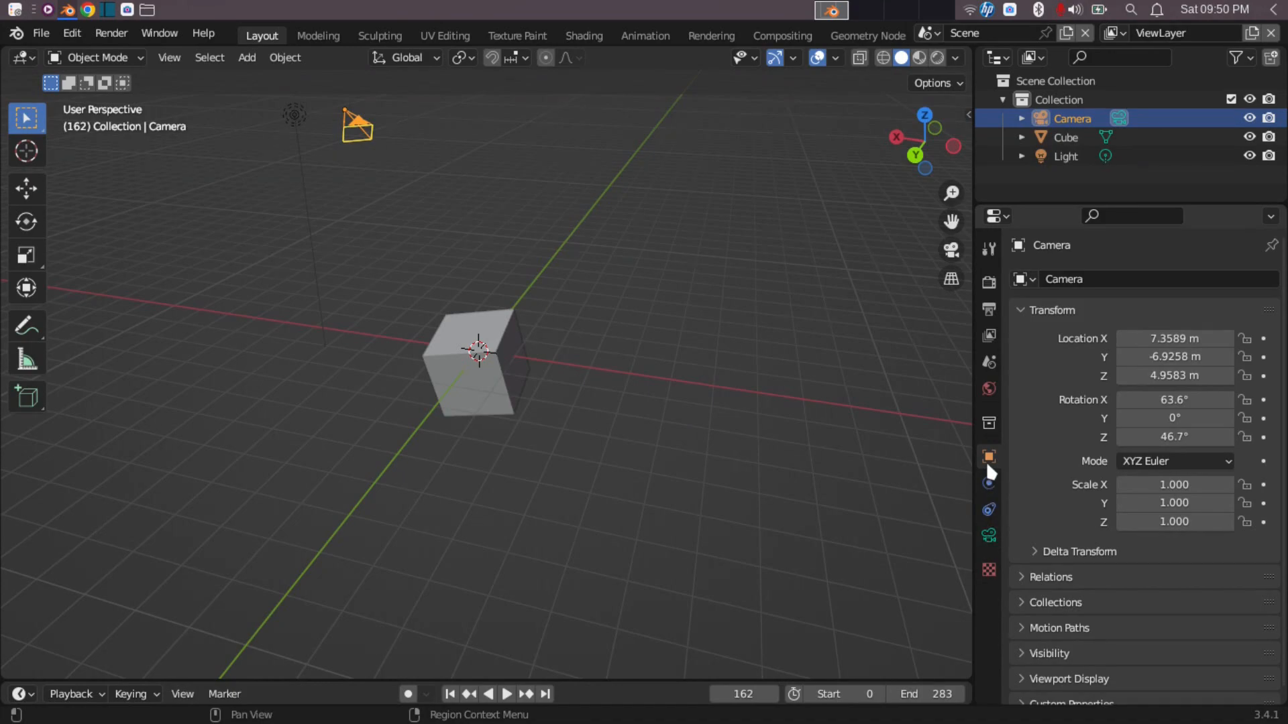
left_click(297, 122)
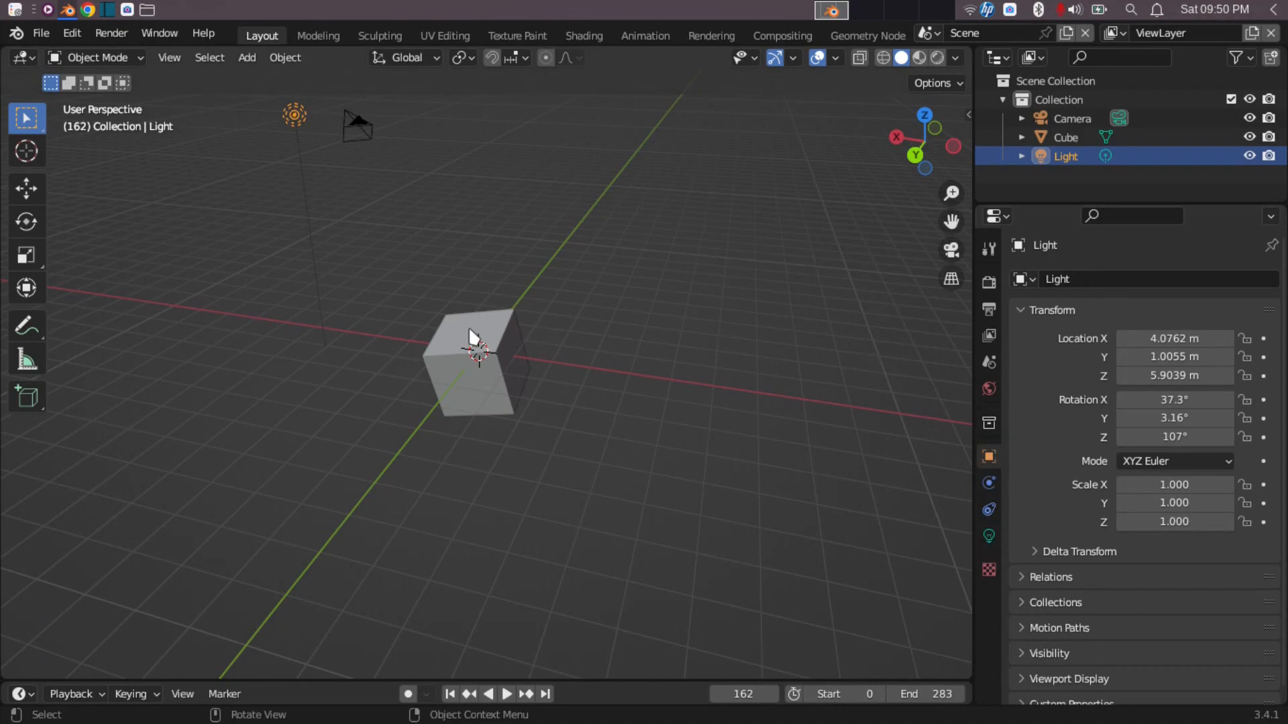
left_click(458, 386)
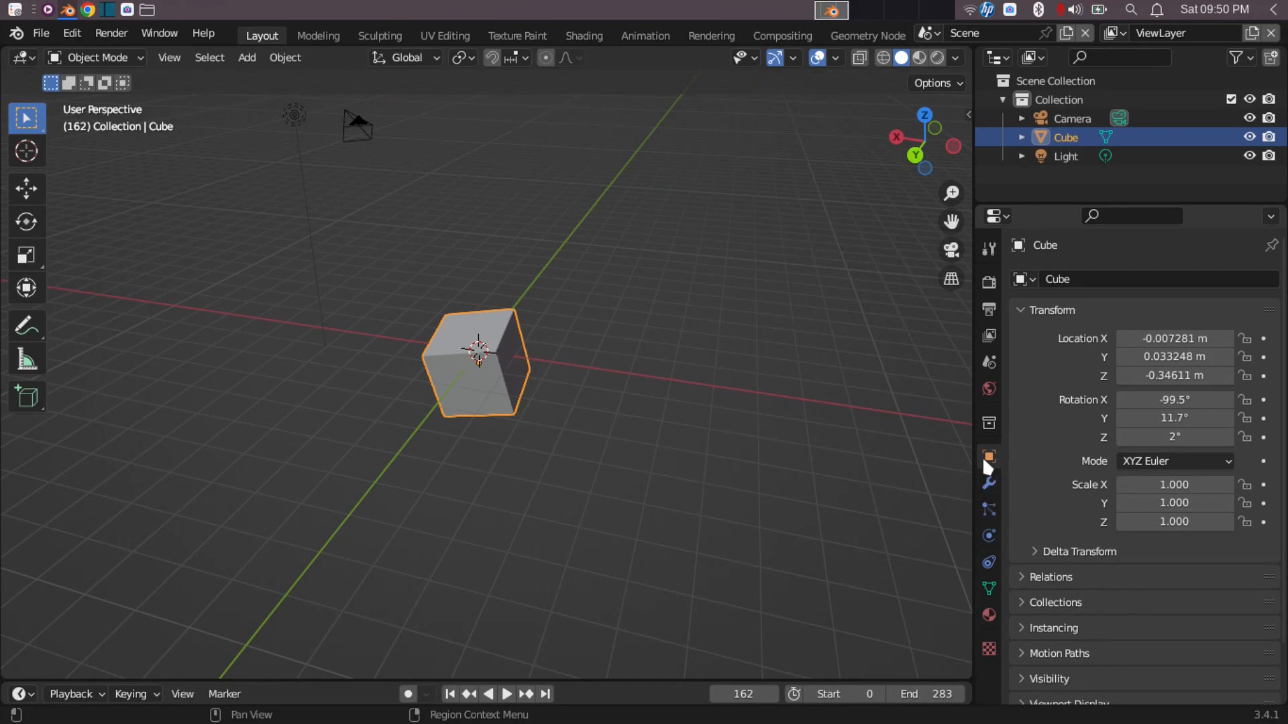
left_click(1086, 279)
left_click(1076, 279)
Step: Show the modifier properties and add a Bevel modifier to the cube
left_click(988, 482)
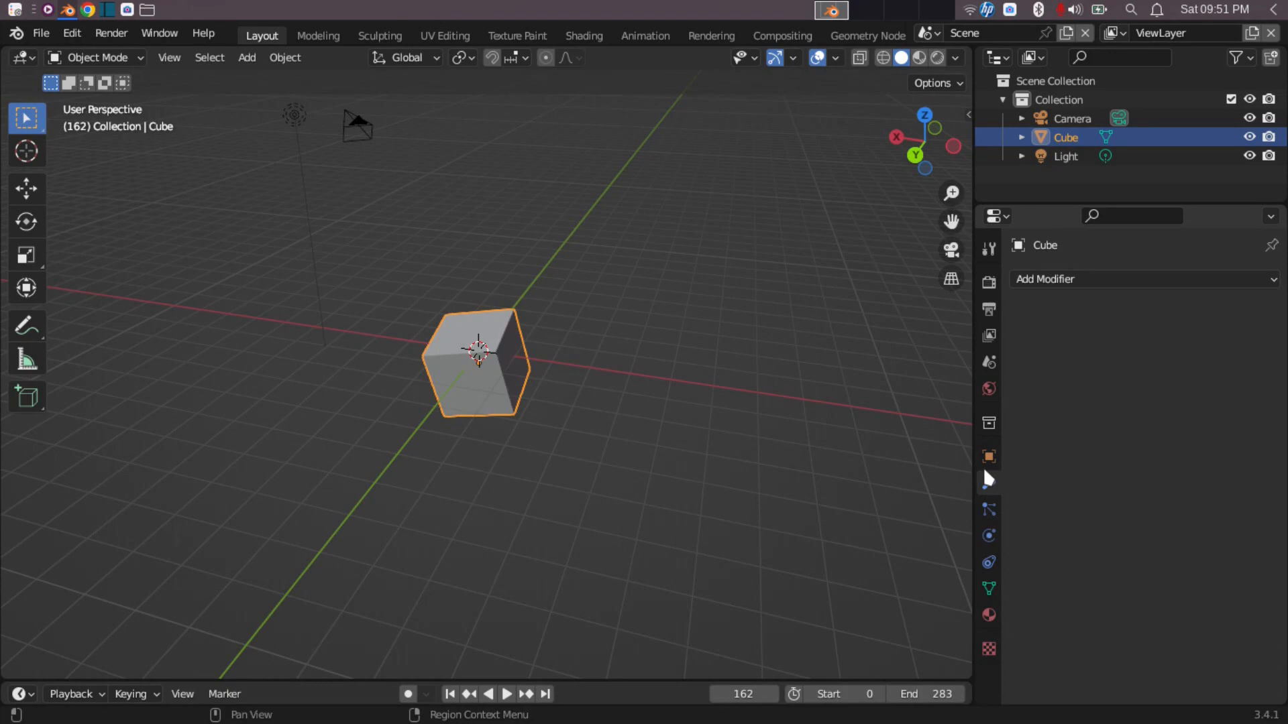
left_click(1073, 279)
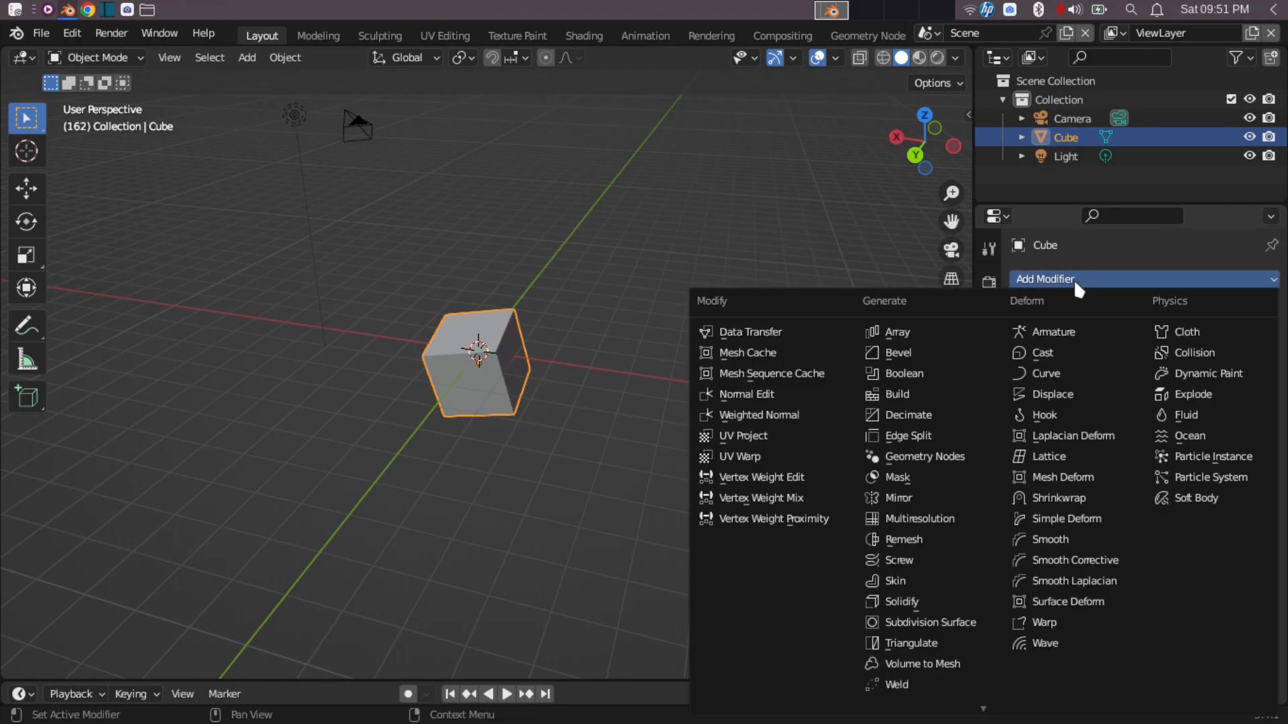
left_click(929, 353)
scroll(493, 360, "down", 2)
scroll(493, 360, "up", 7)
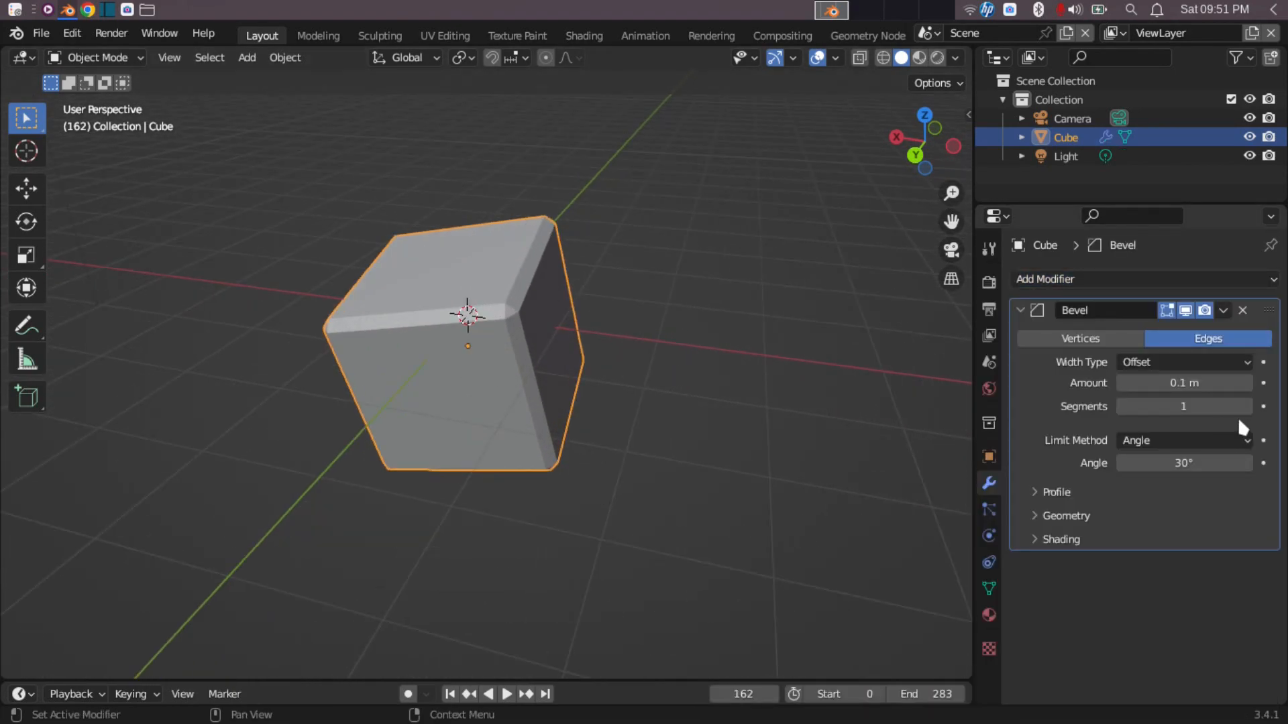
Step: Add a Mesh Deform modifier to the cube and set its Precision to 10
left_click(1050, 280)
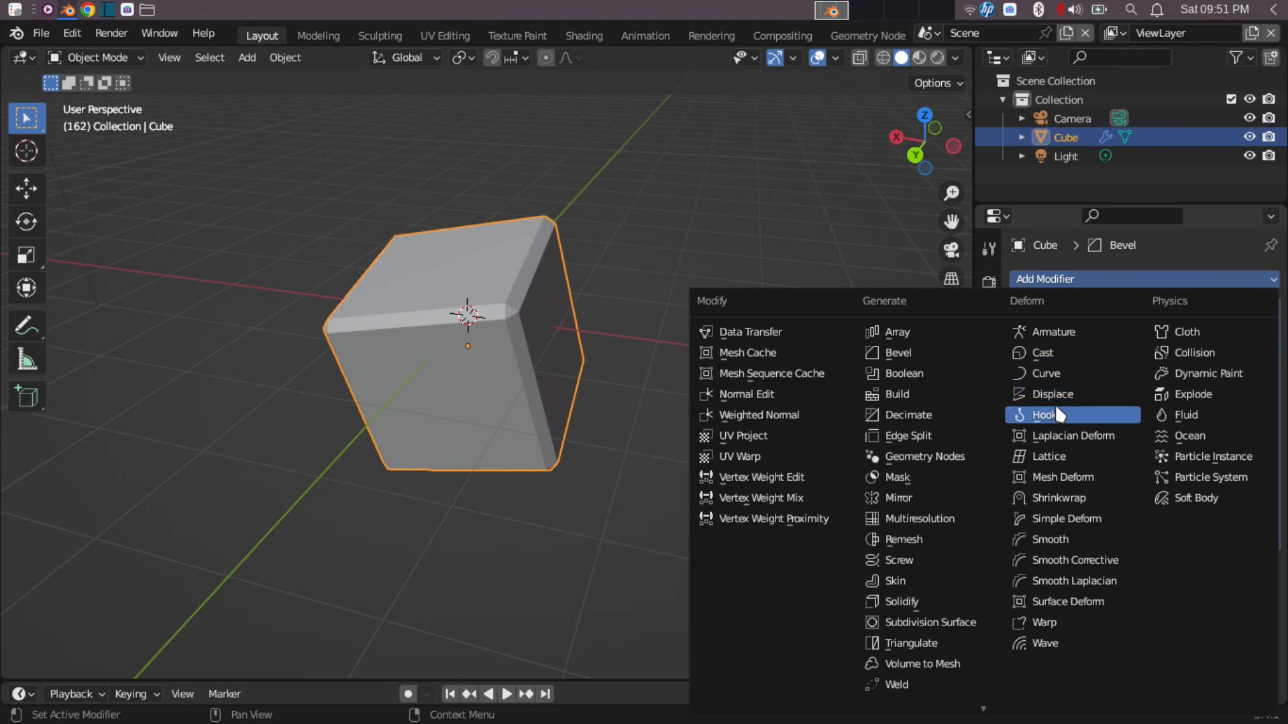
left_click(1065, 478)
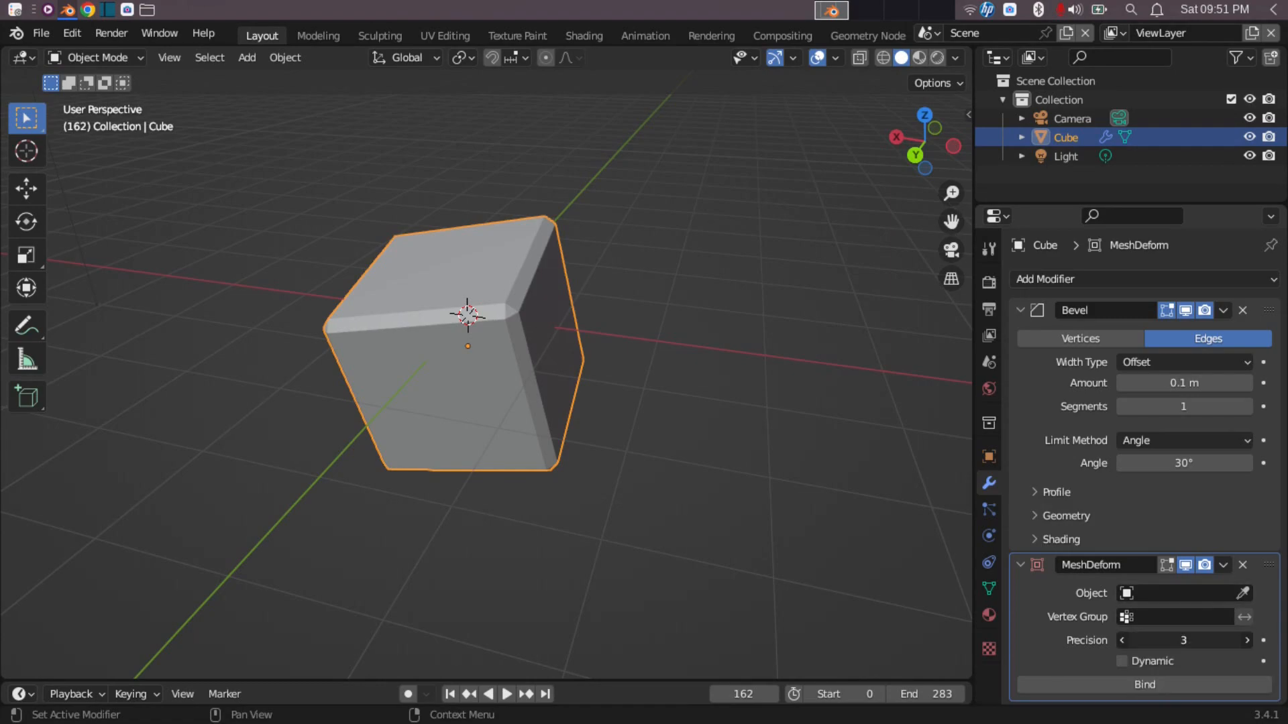
left_click_drag(1184, 641, 1248, 644)
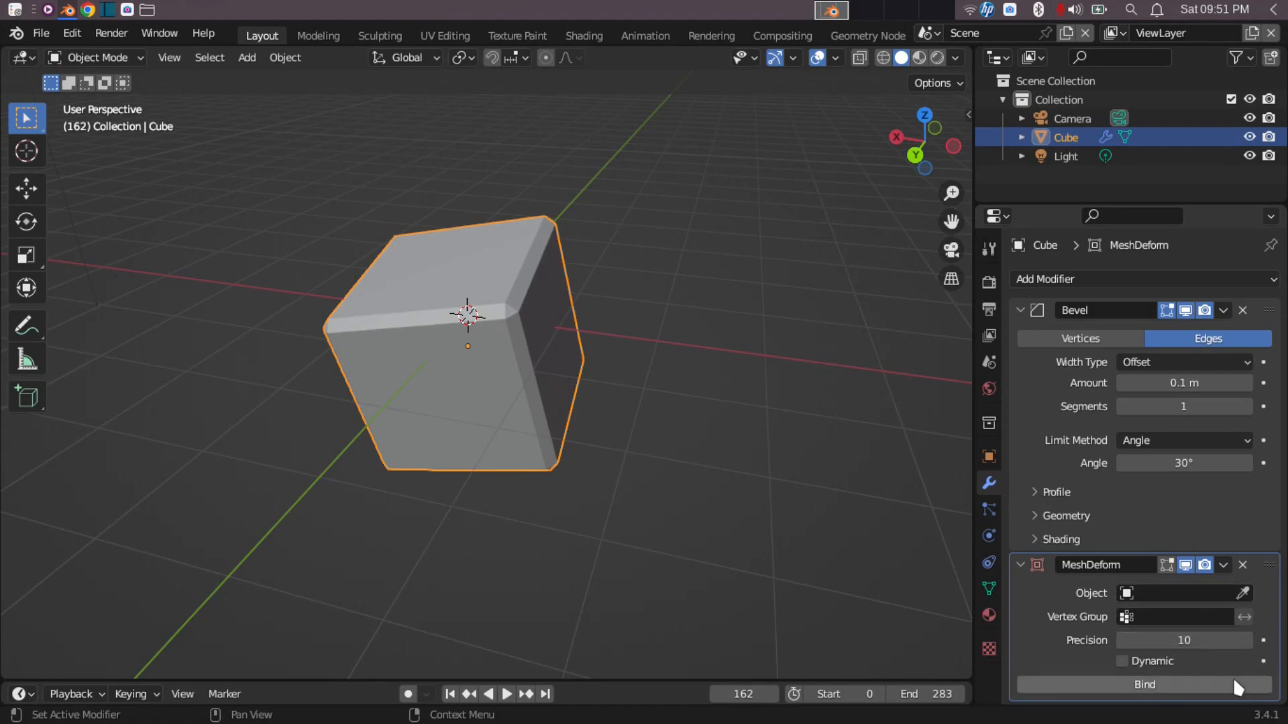
Step: Expand the Geometry settings of the cube's Bevel modifier and look through them
middle_click_drag(517, 350, 537, 398)
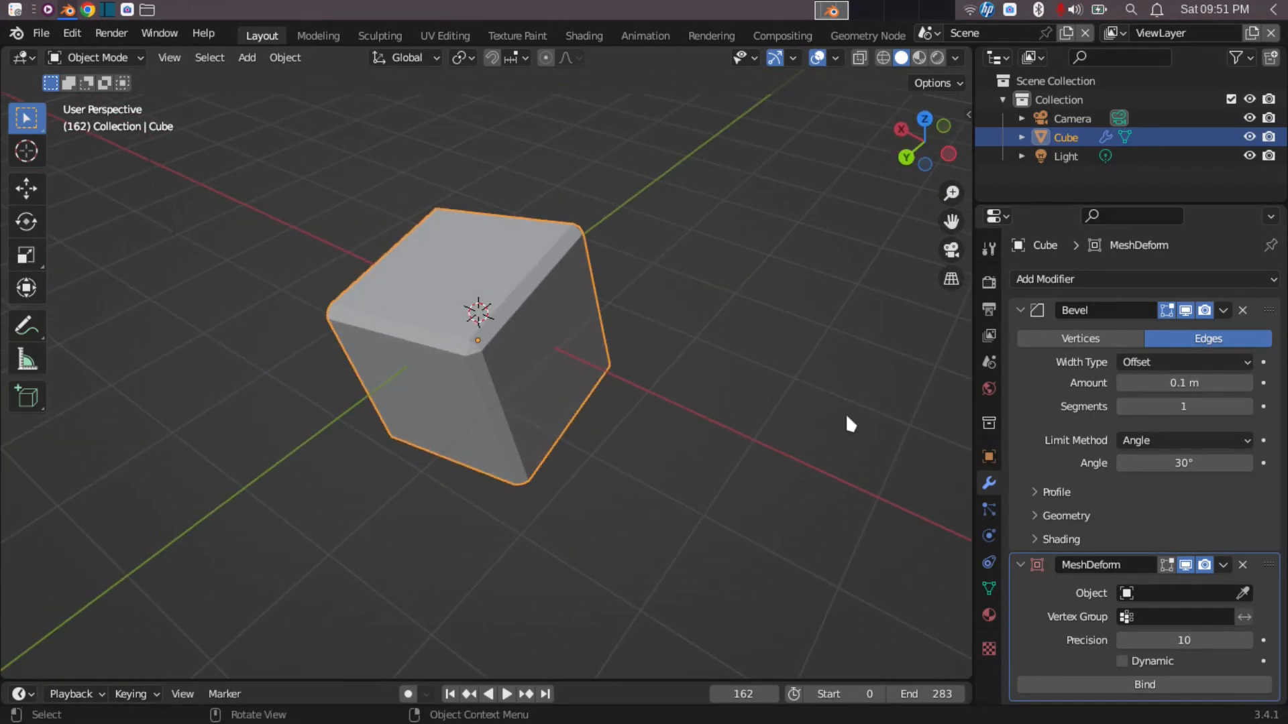
left_click(1223, 310)
left_click(1224, 310)
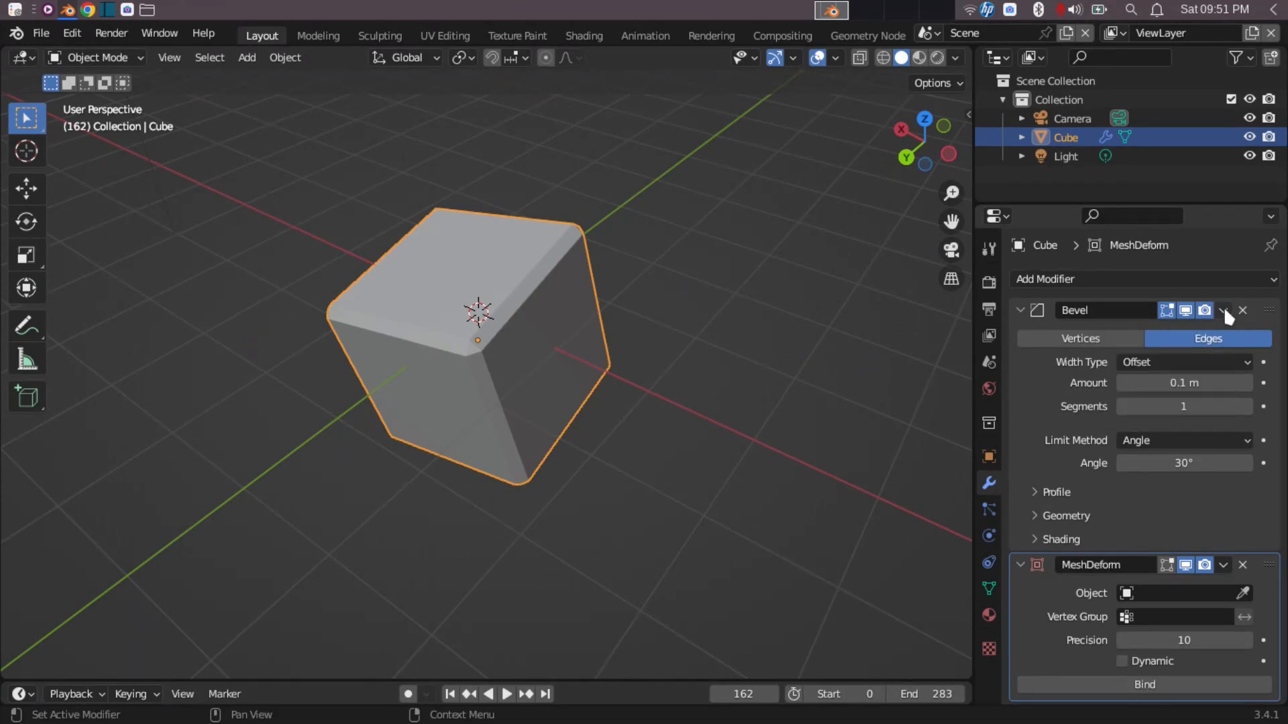
left_click(1279, 517)
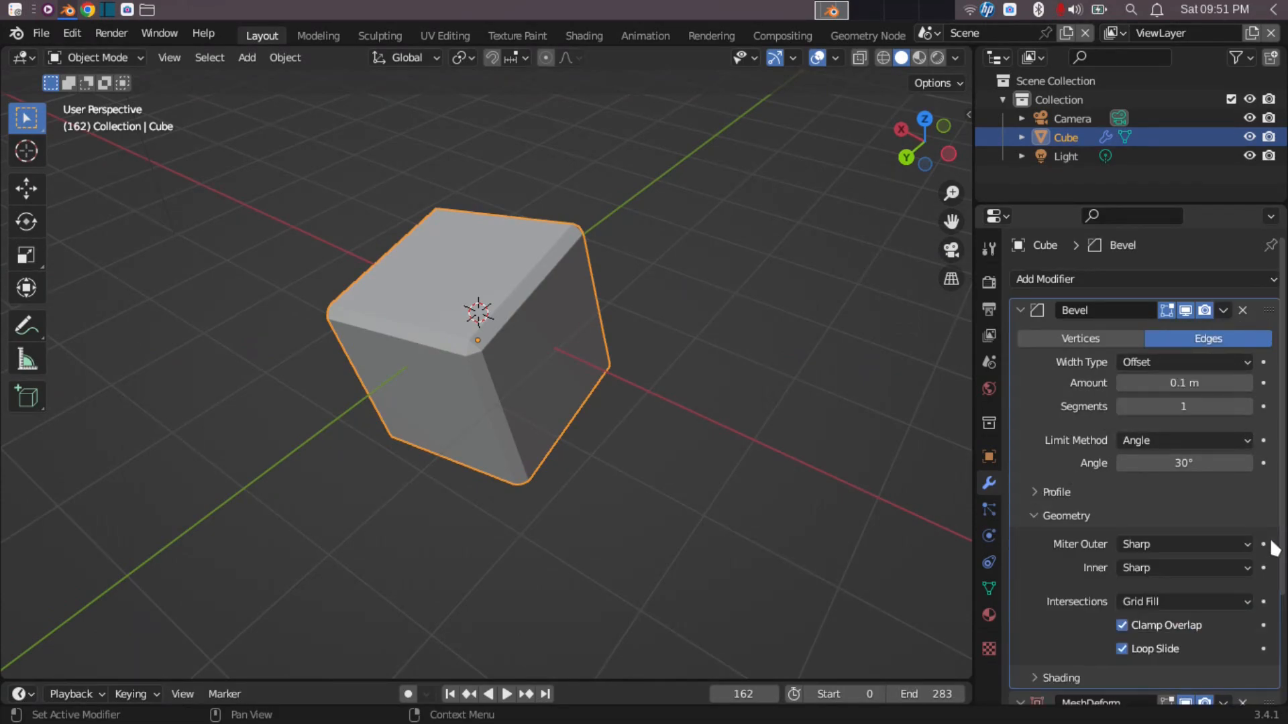
scroll(1281, 527, "down", 5)
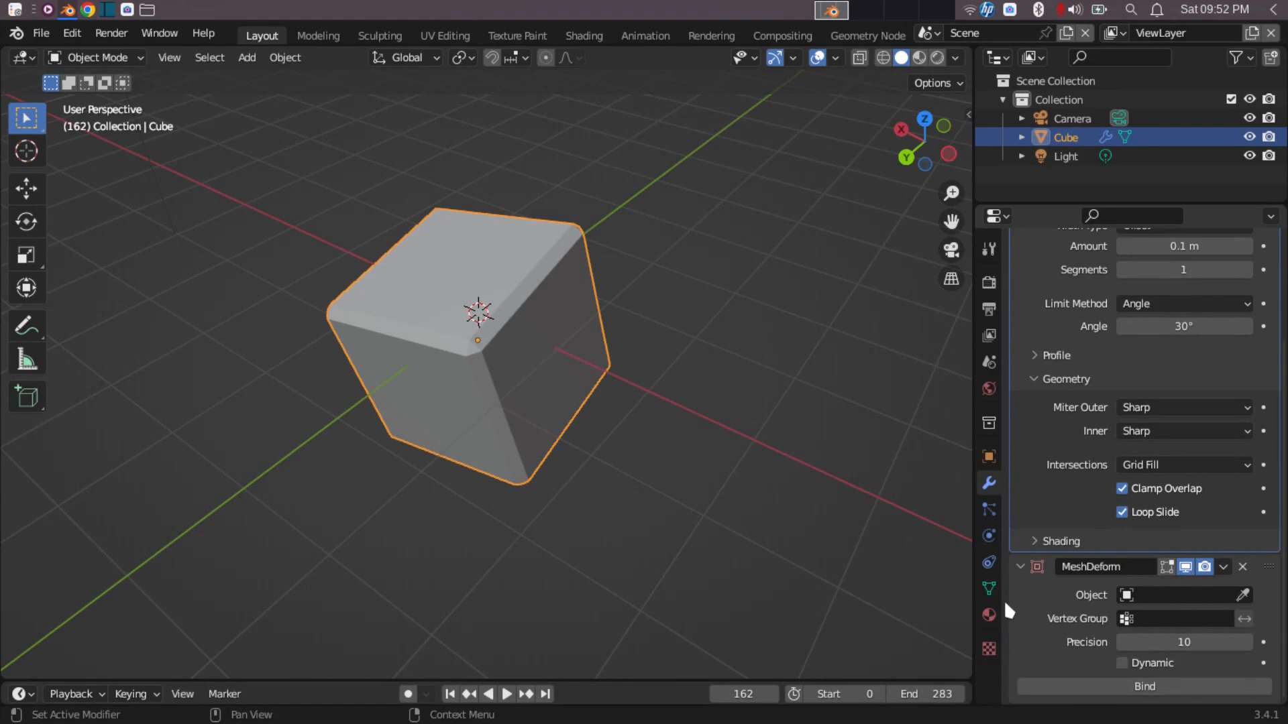
Step: Move the Mesh Deform modifier to first in the cube's modifier stack and review the order
left_click(1223, 567)
left_click(1225, 568)
left_click(1224, 567)
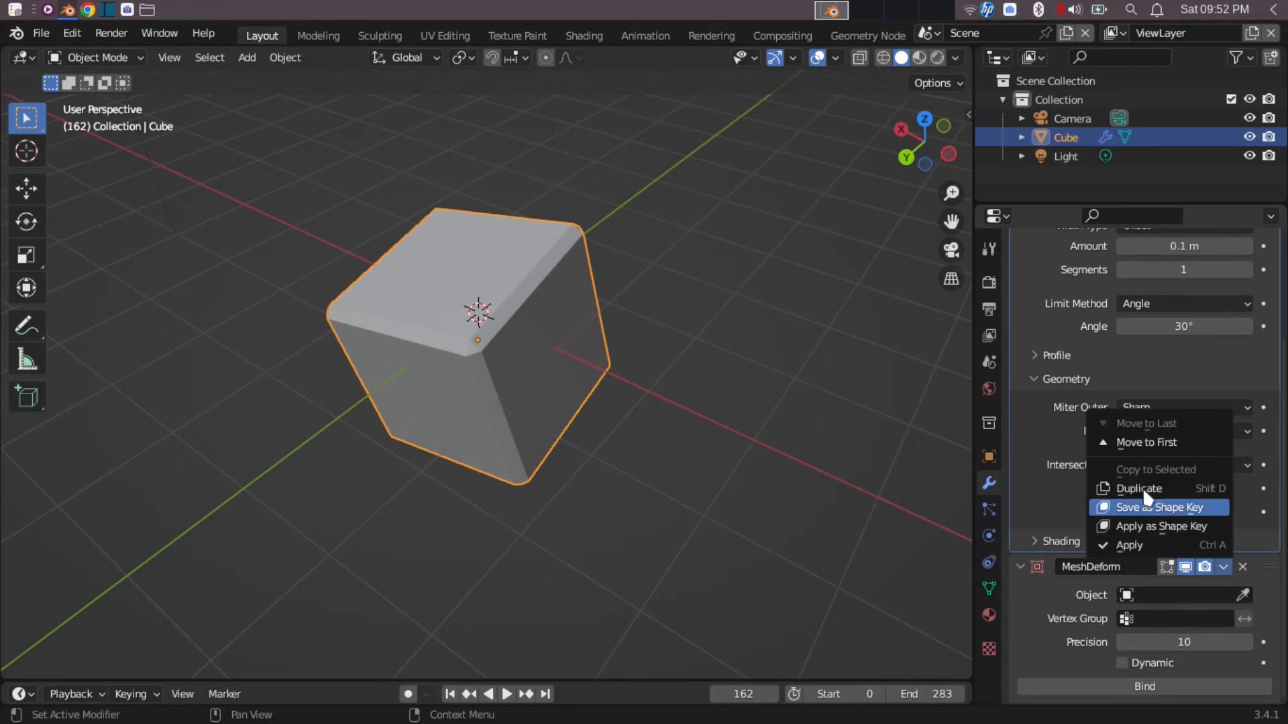
left_click(1145, 444)
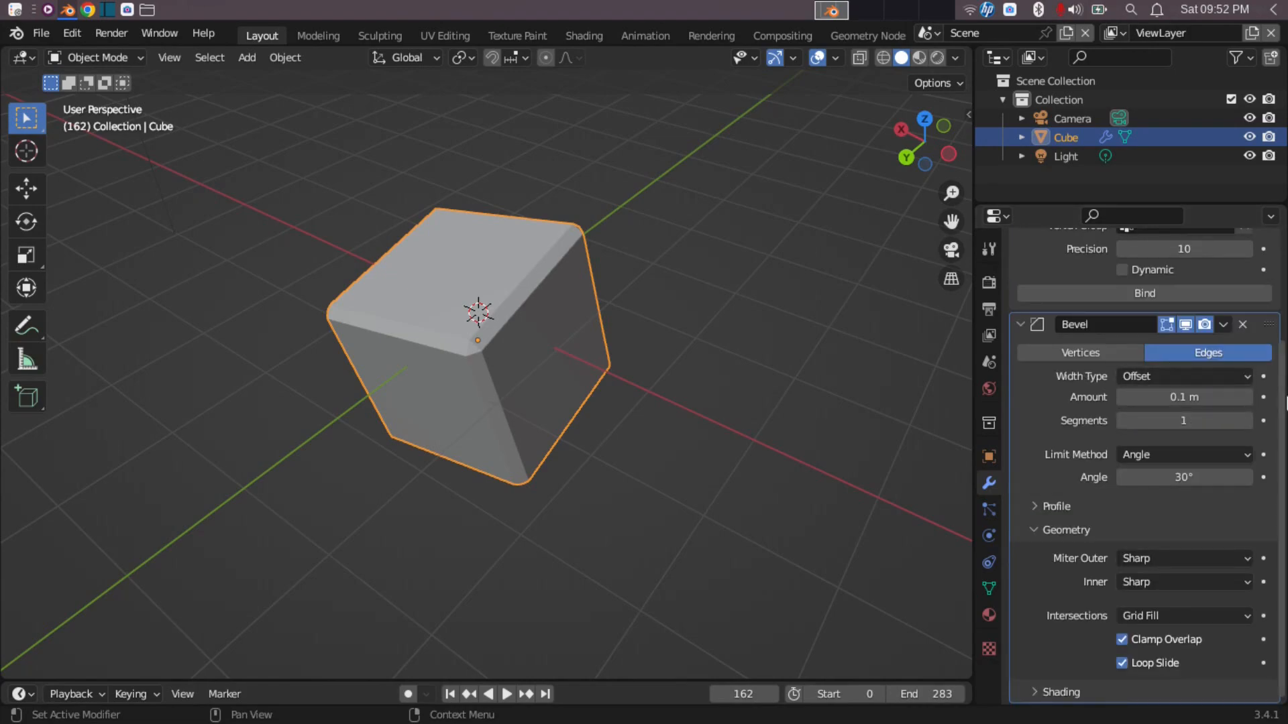
scroll(1282, 403, "up", 2)
scroll(1143, 402, "up", 4)
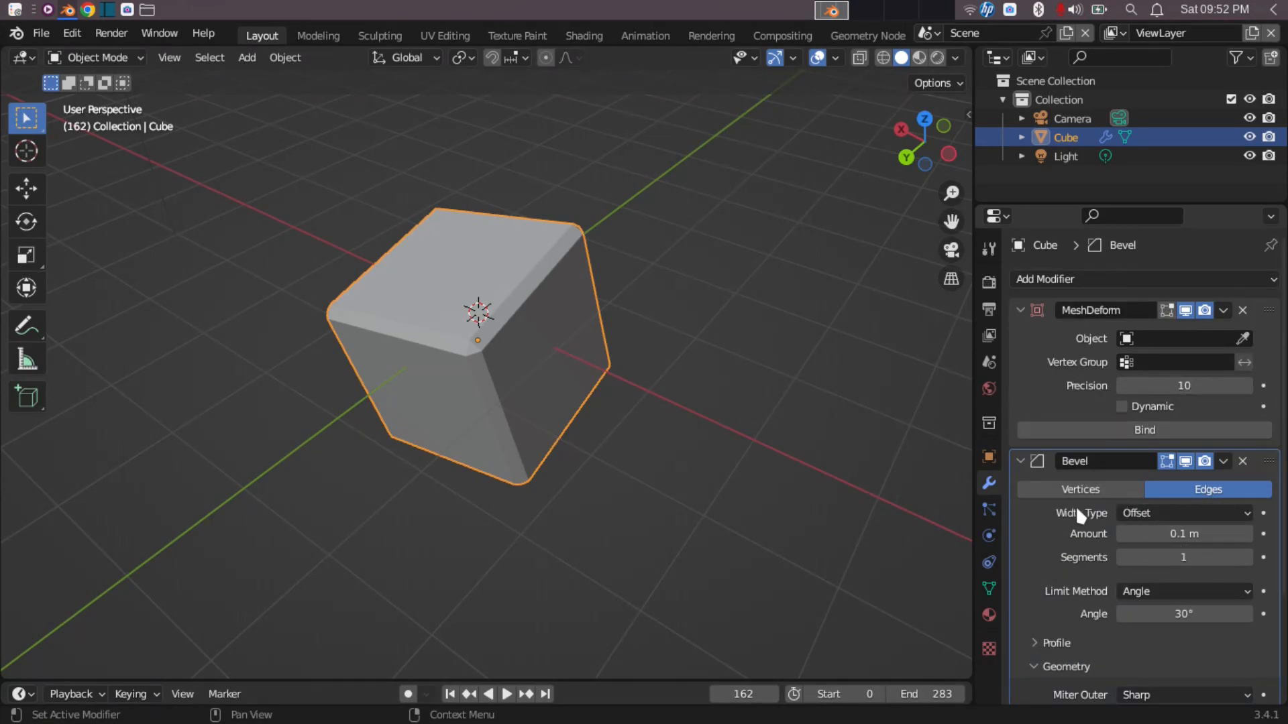
scroll(1281, 421, "down", 5)
scroll(1282, 421, "up", 5)
Step: Add a Mask modifier to the cube and remove it again
left_click(1068, 279)
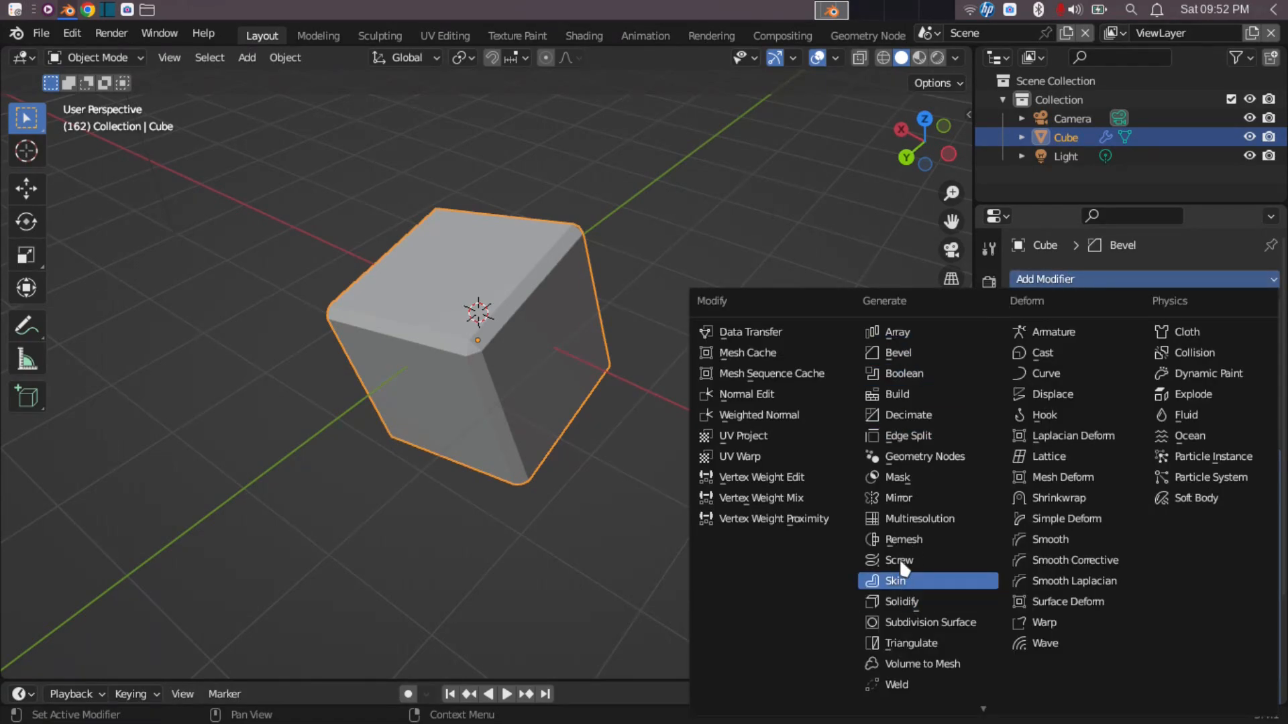
left_click(916, 475)
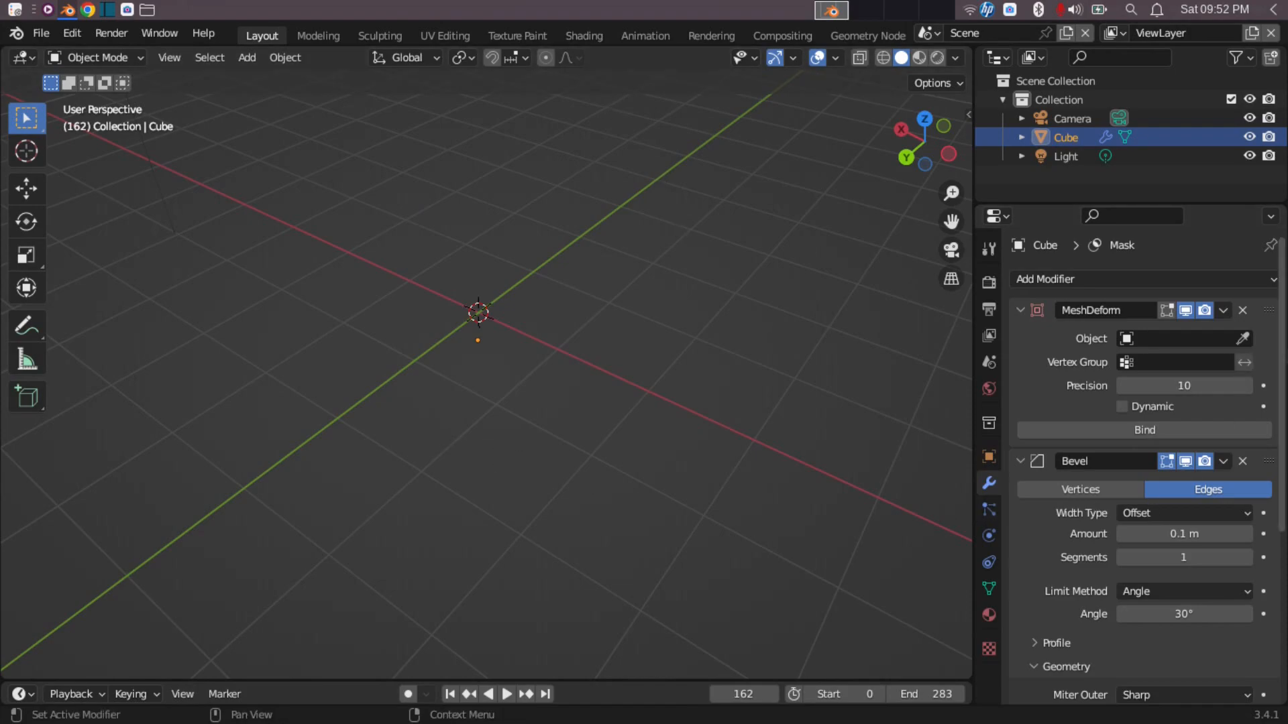
scroll(1284, 355, "down", 8)
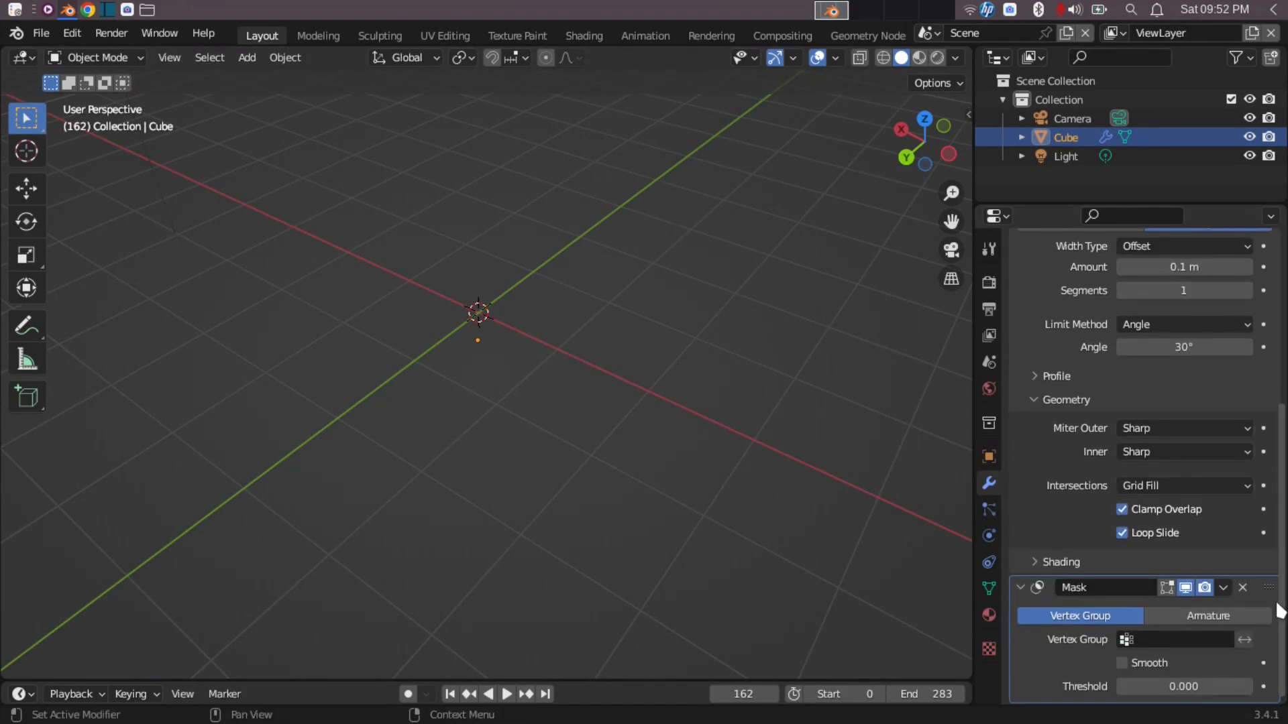
left_click(1242, 588)
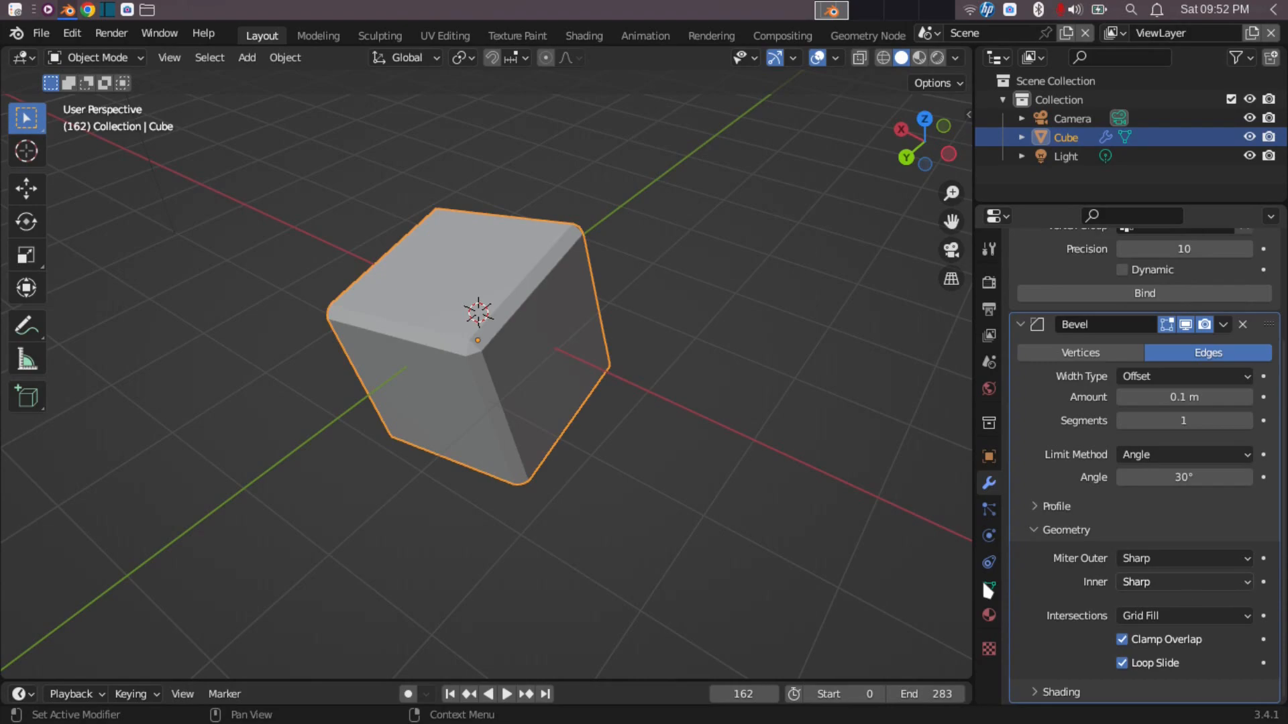
Step: Remove the Bevel and Mesh Deform modifiers from the cube
scroll(1073, 510, "up", 5)
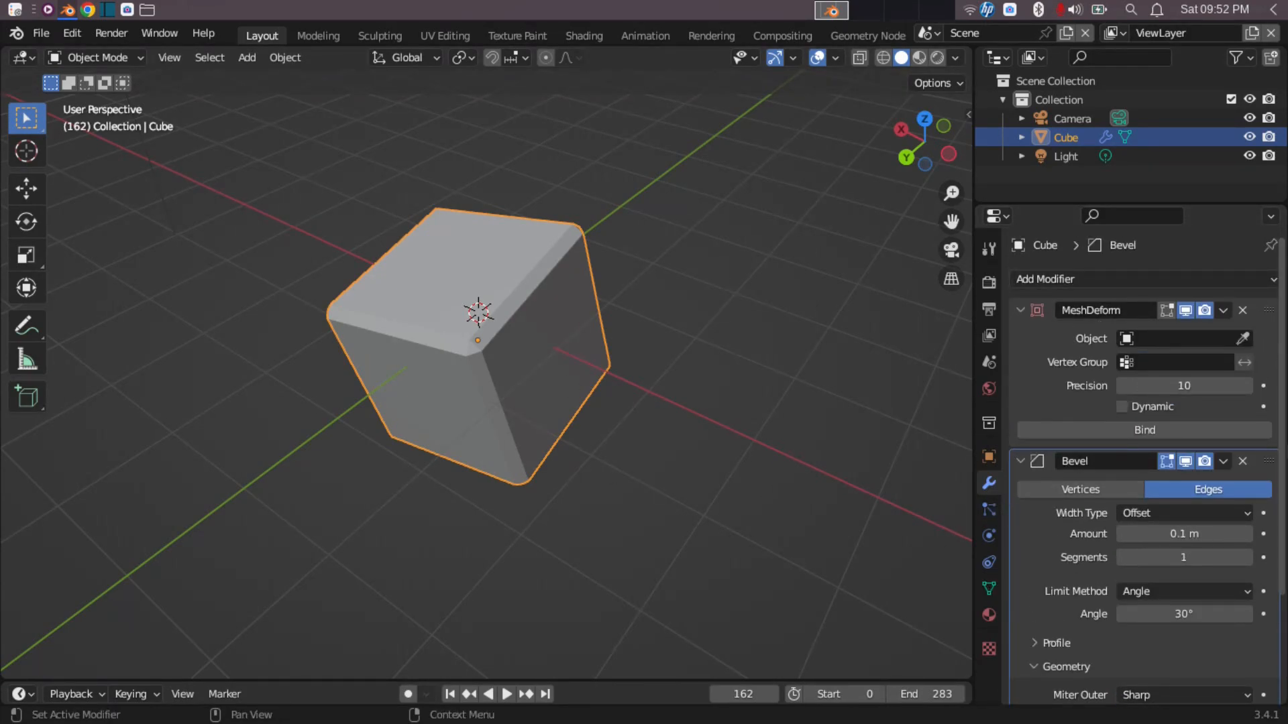
left_click(1243, 461)
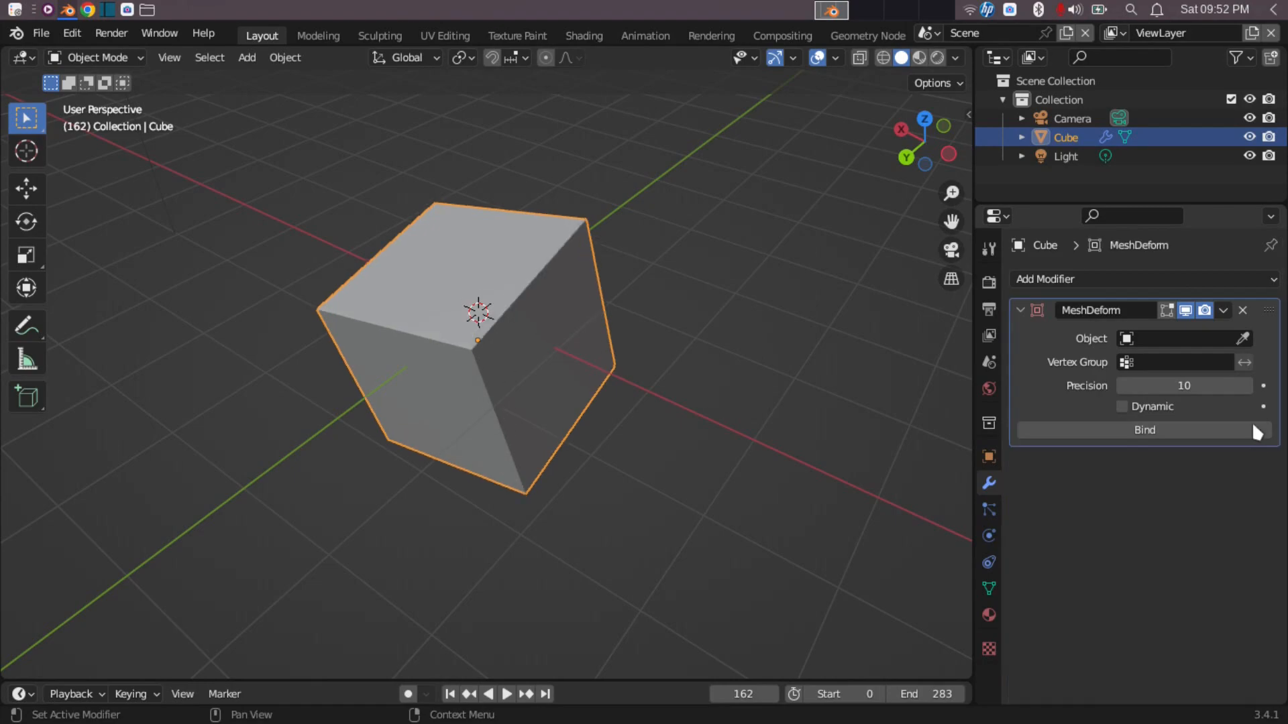
left_click(1243, 310)
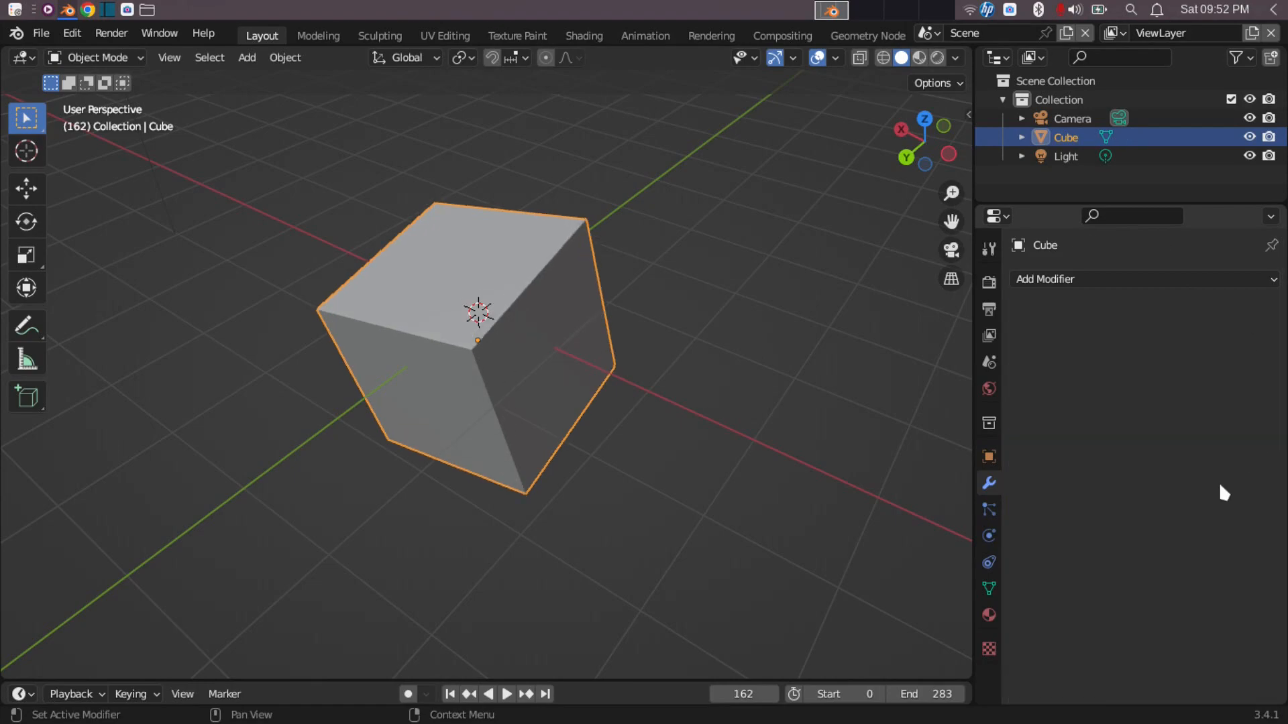
Step: Show the particle properties and add a particle system to the cube
left_click(988, 506)
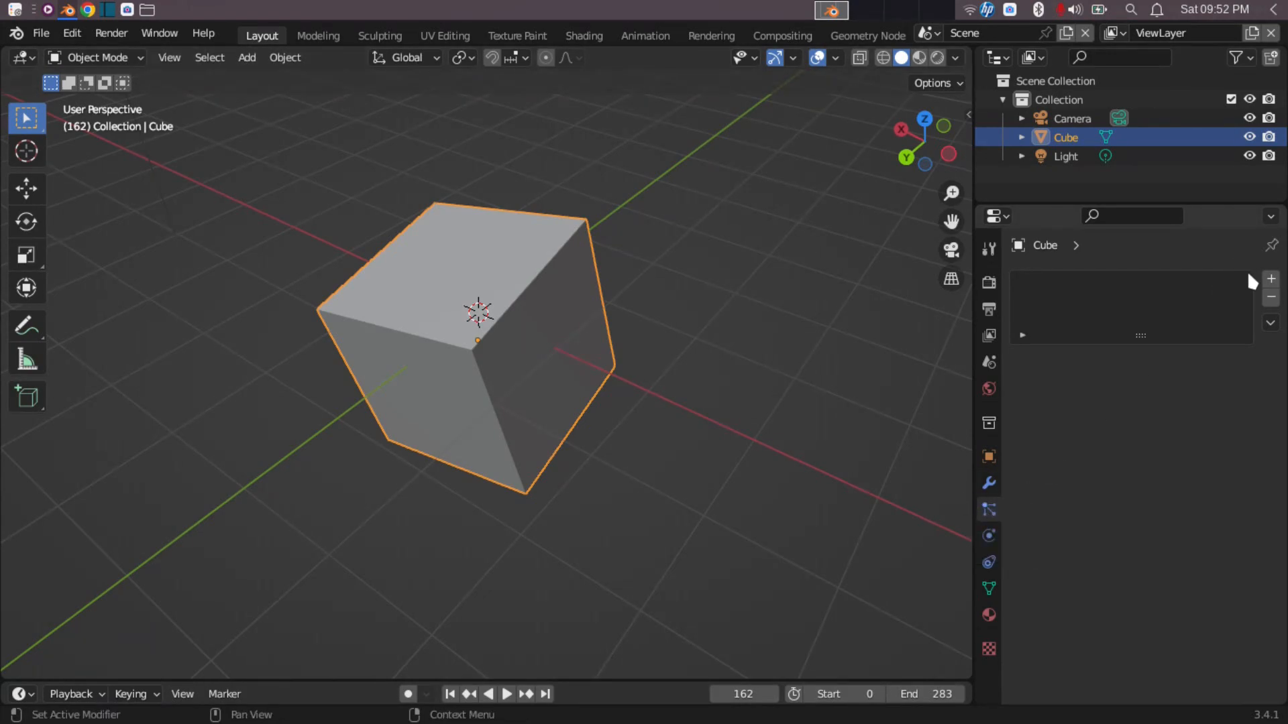
left_click(1271, 279)
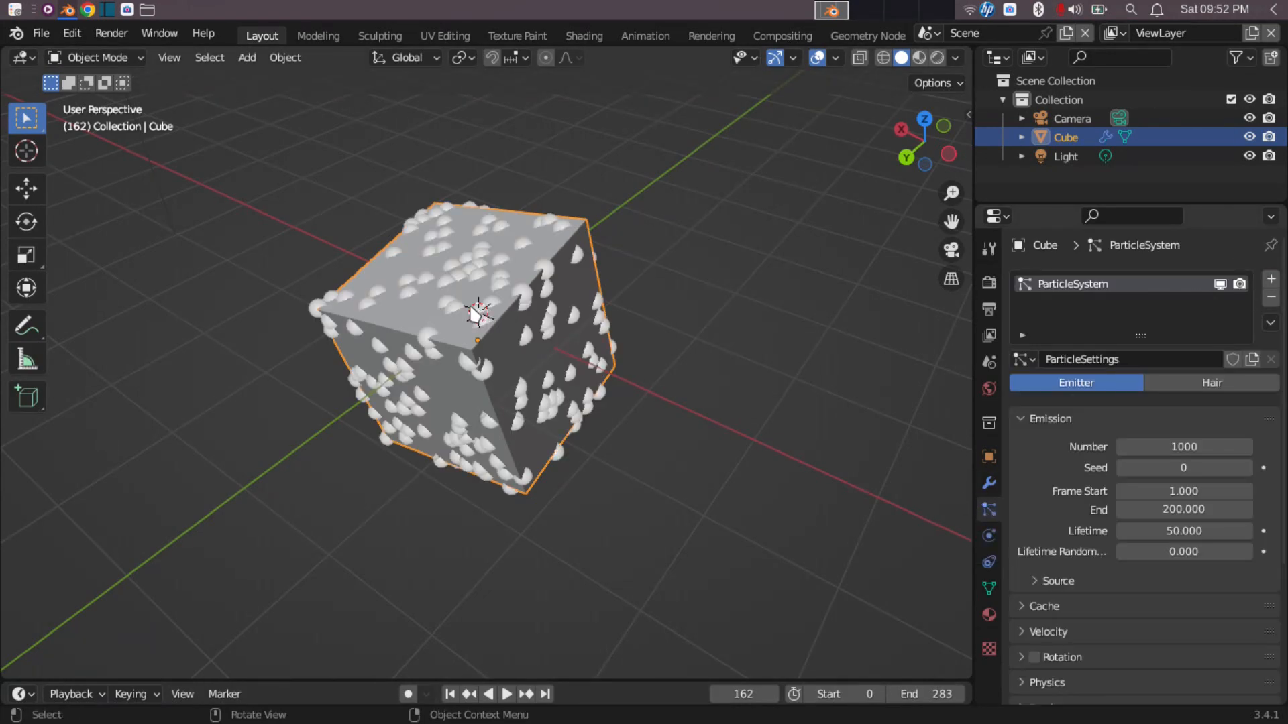
scroll(433, 275, "down", 1)
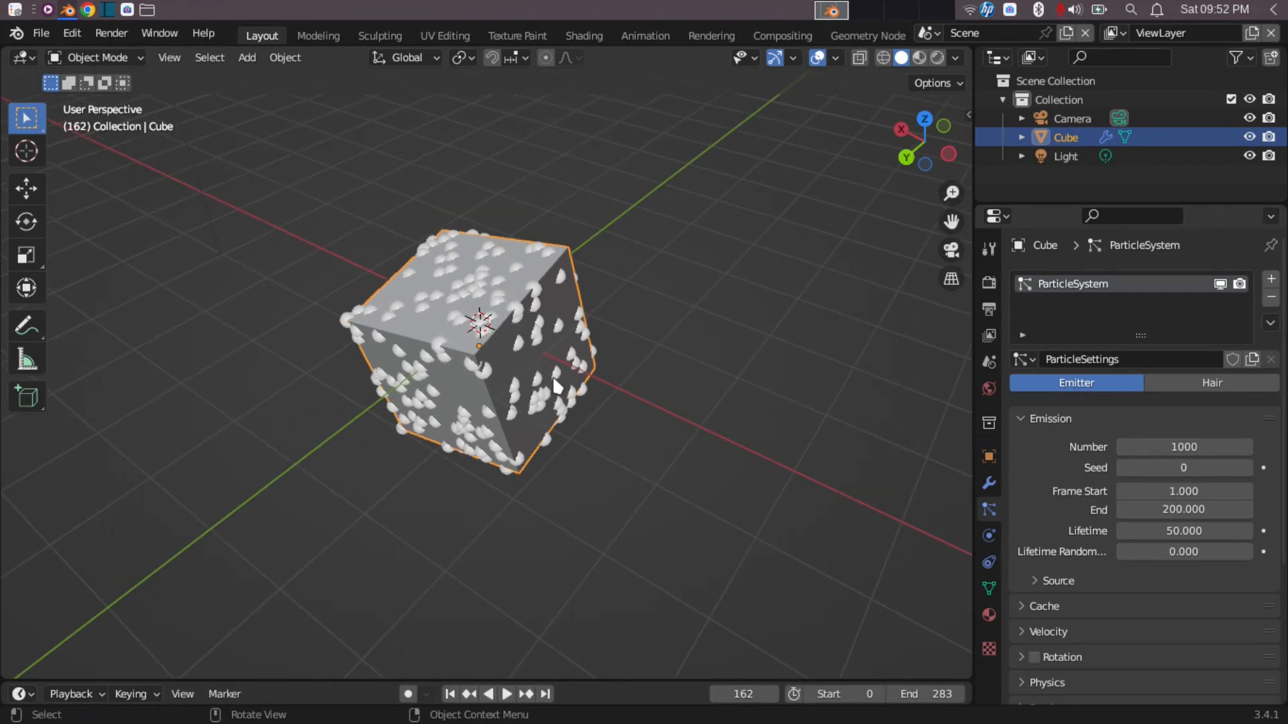
scroll(419, 355, "up", 3)
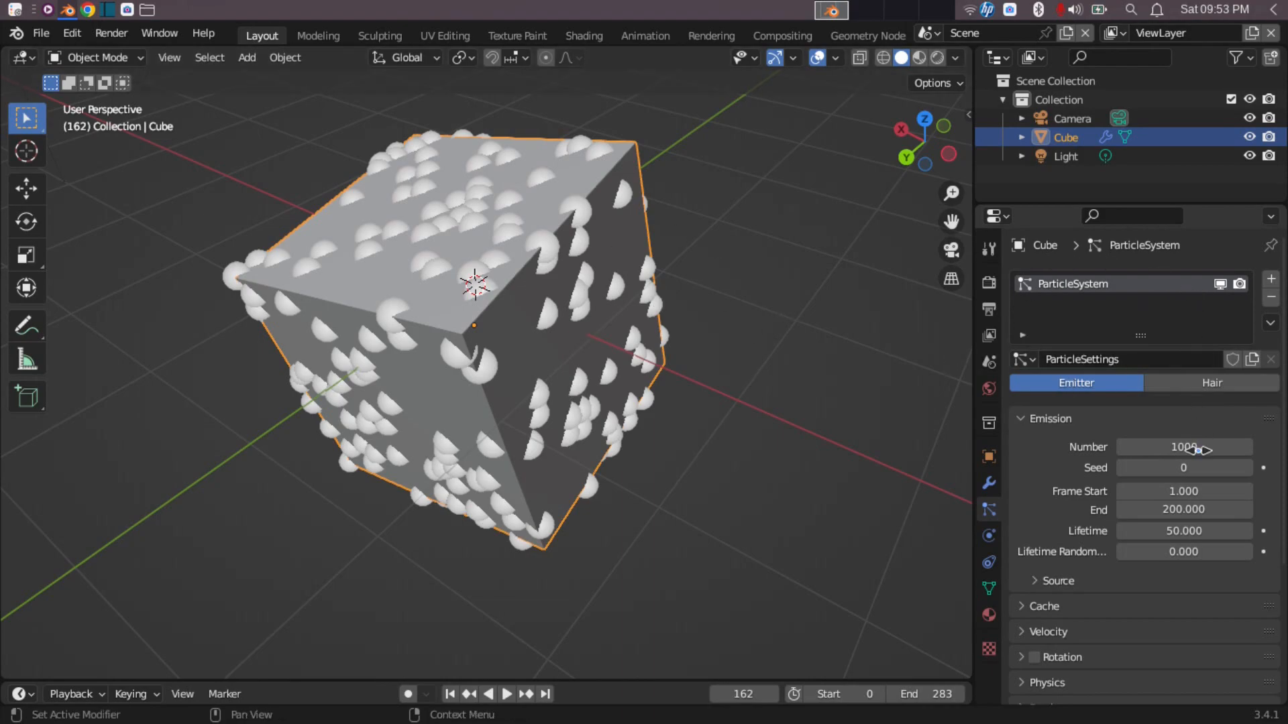
Step: Switch the cube's particle system to Hair and back to Emitter, and look through its settings sections
left_click(1227, 381)
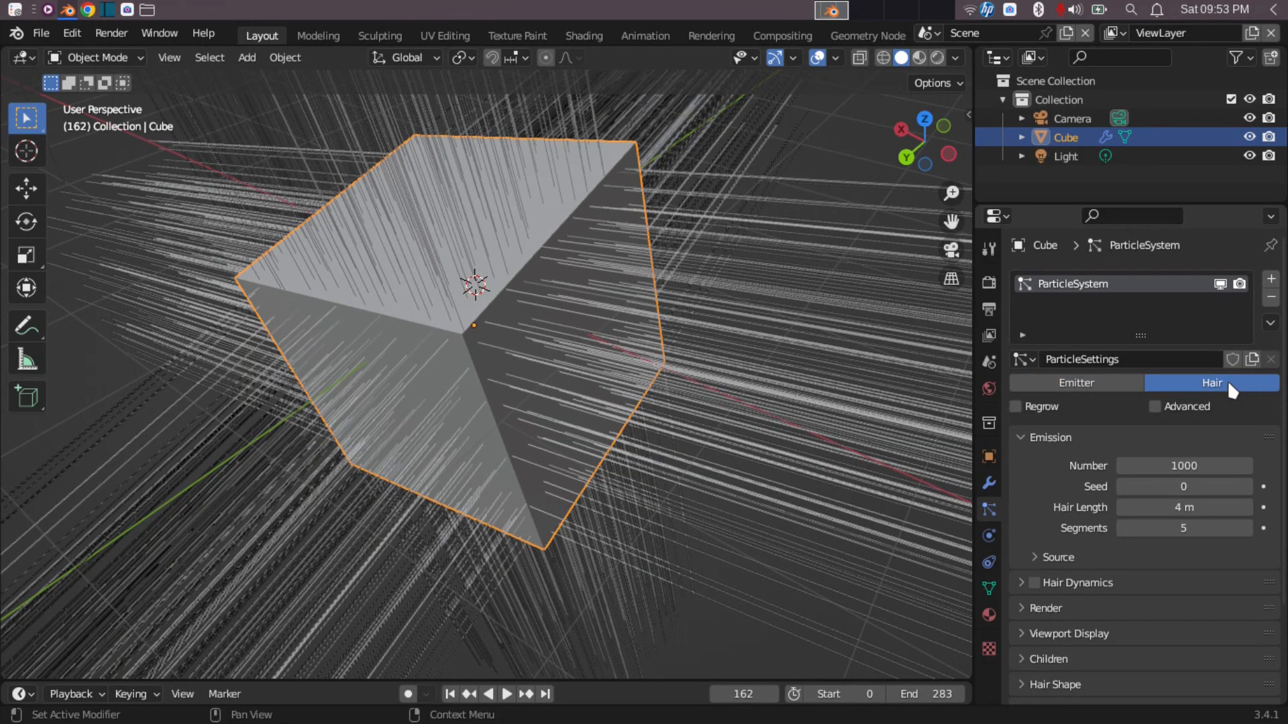
left_click(1085, 385)
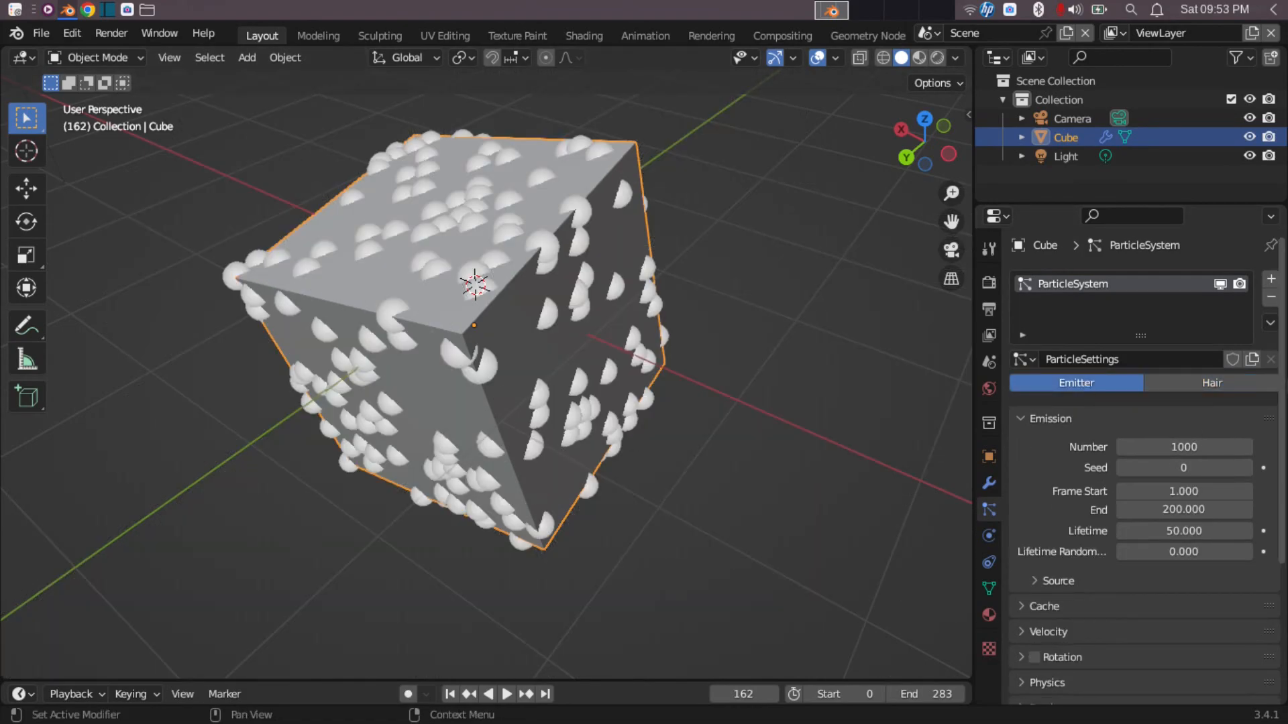
scroll(1284, 396, "down", 3)
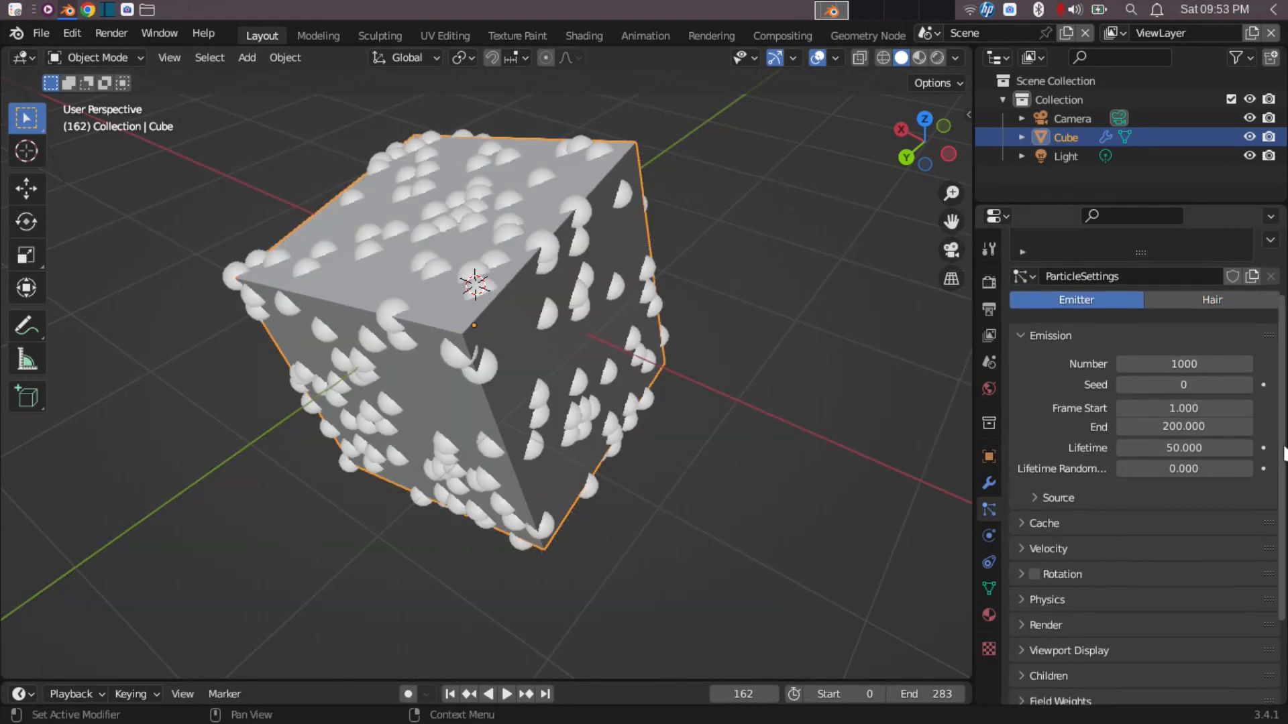
scroll(1285, 460, "down", 3)
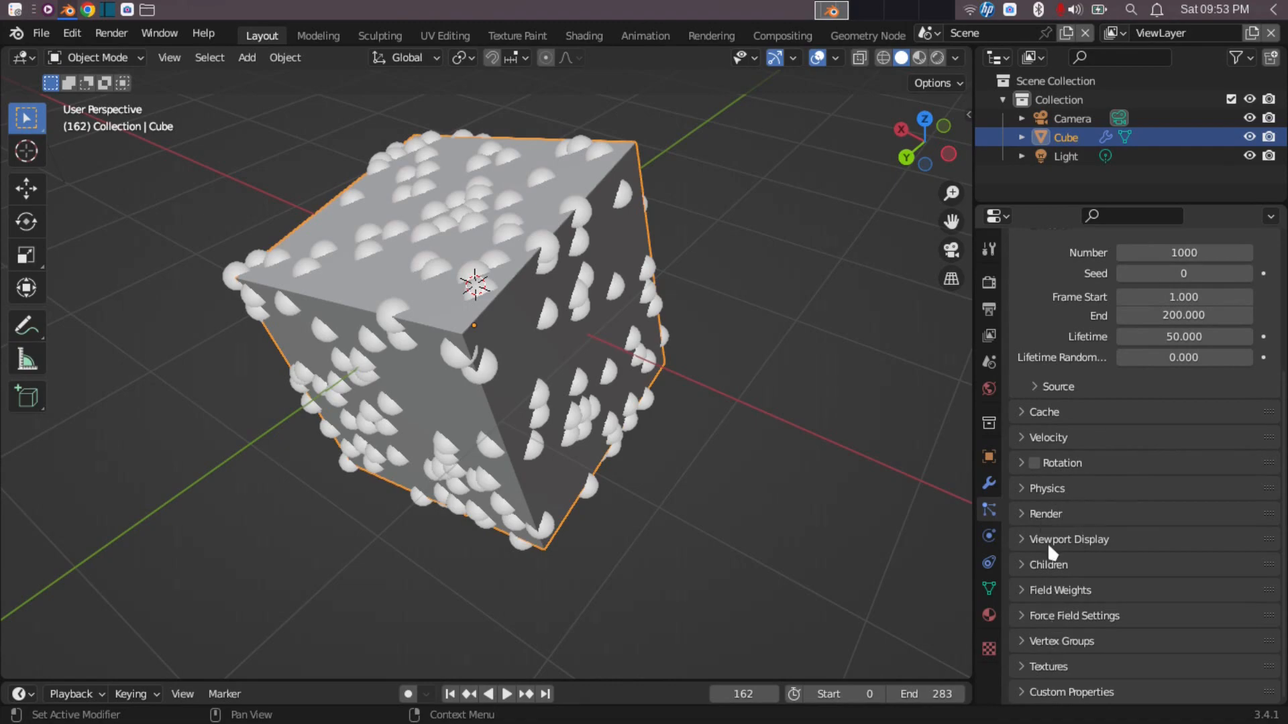
scroll(1284, 430, "up", 5)
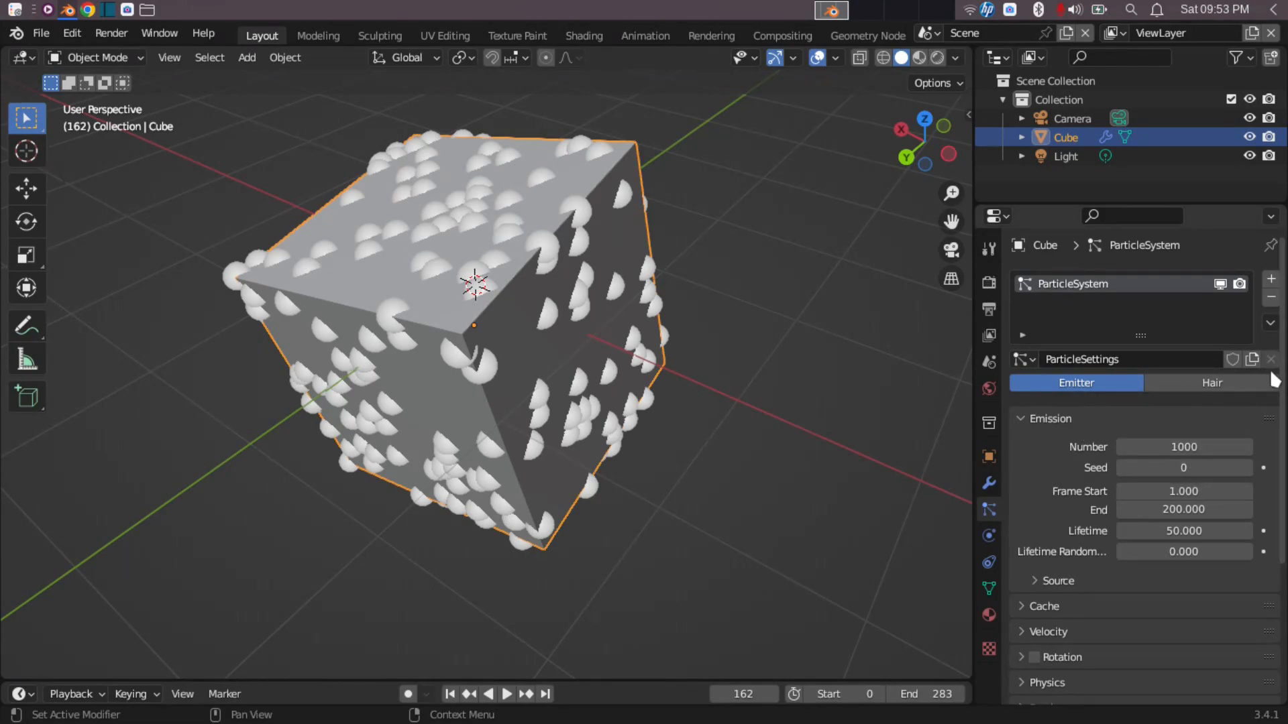
Step: Remove the particle system from the cube
left_click(1162, 358)
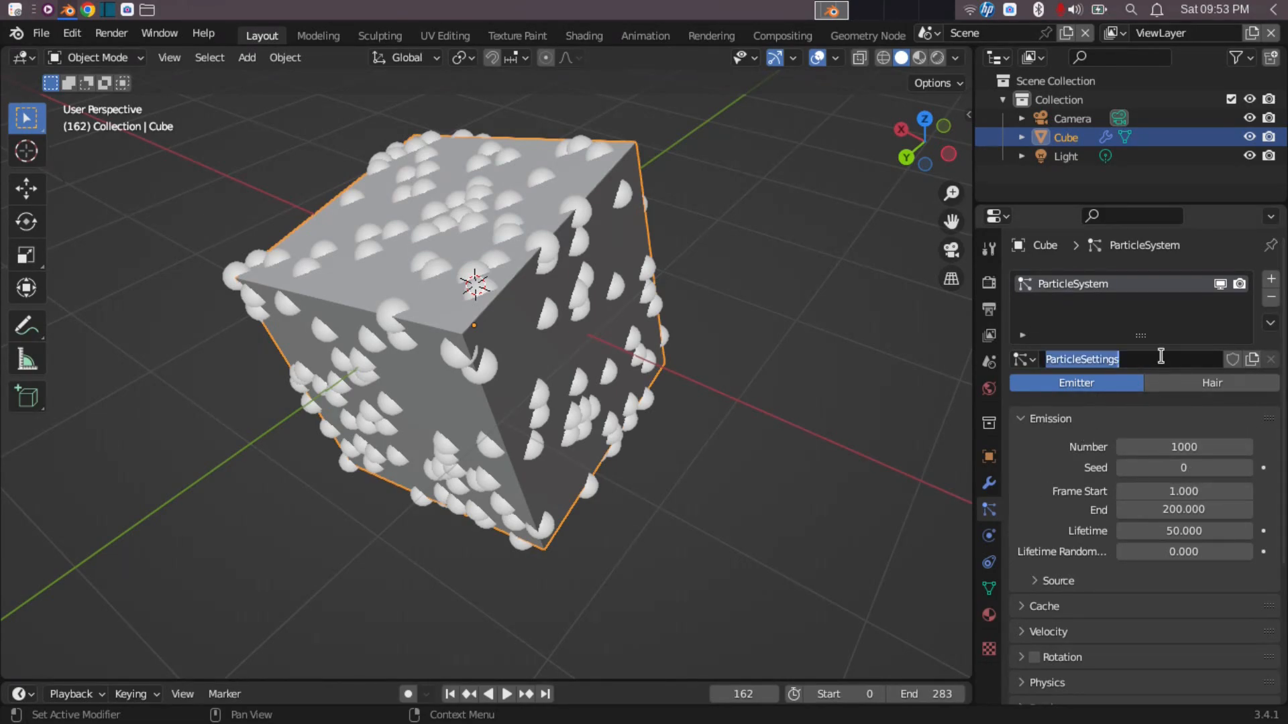
left_click(1159, 282)
left_click(1267, 303)
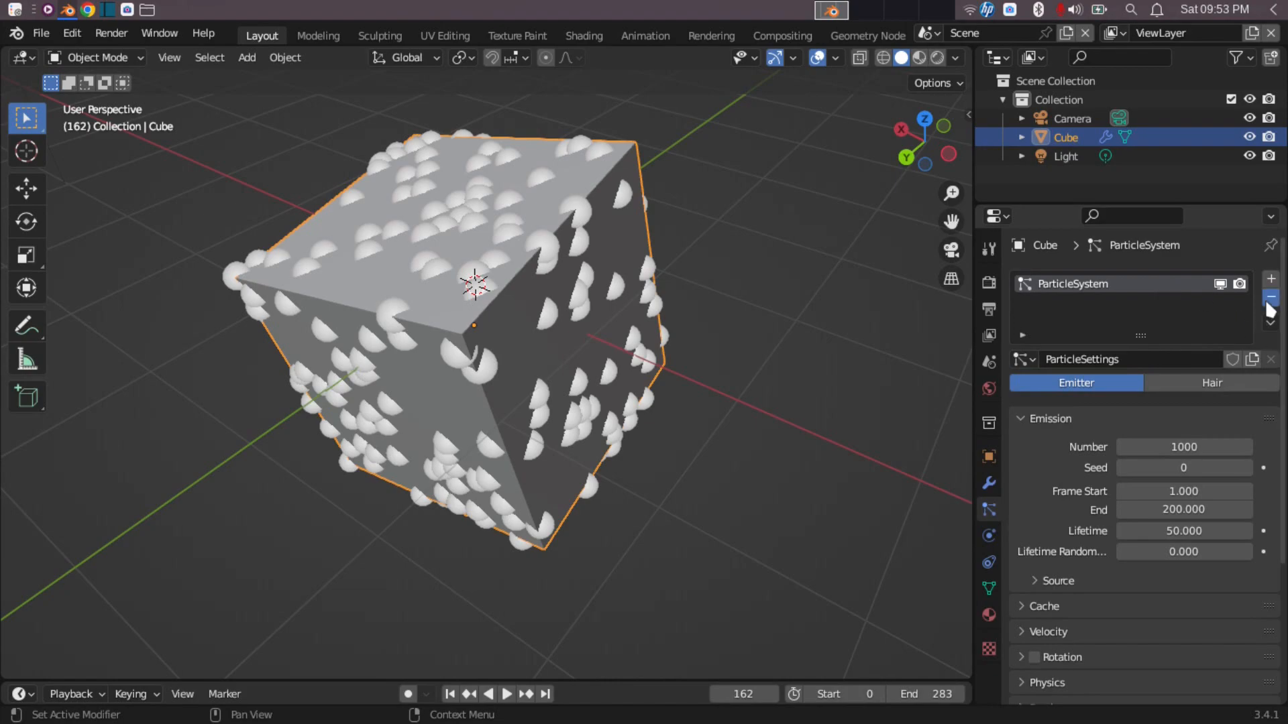
Step: Show the physics properties, and add Fluid physics to the cube and remove it again
left_click(990, 534)
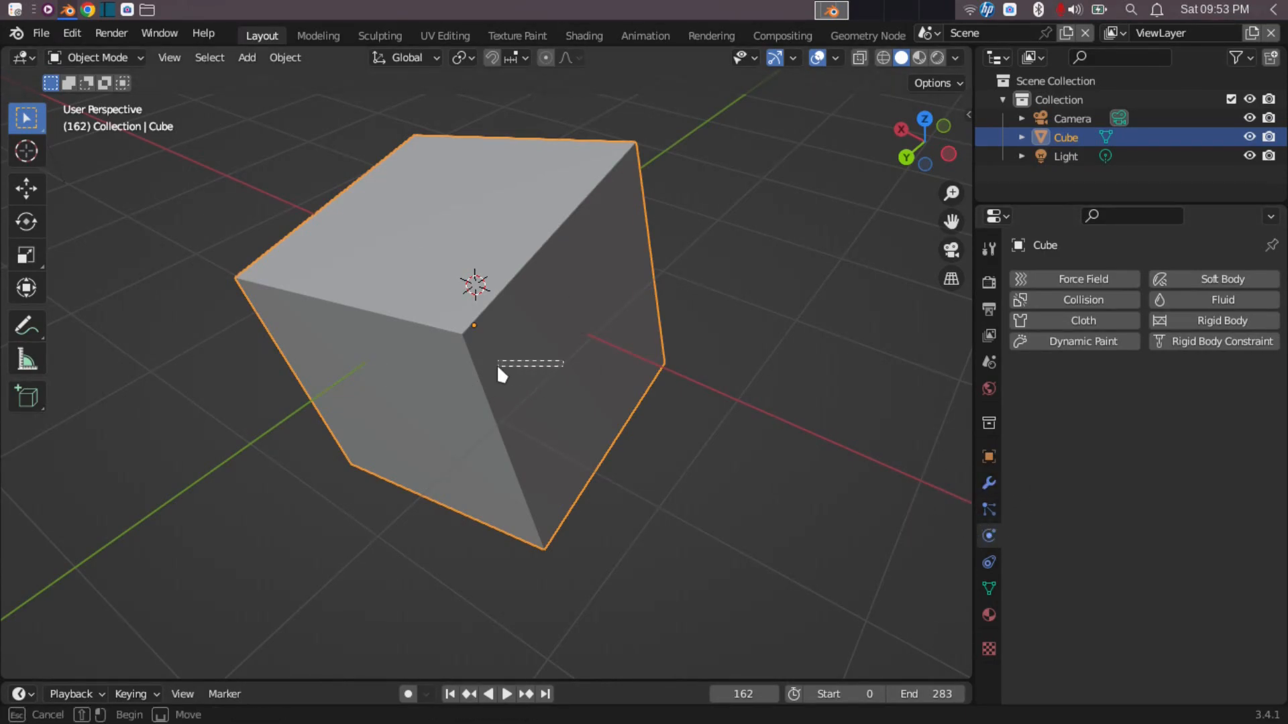
middle_click_drag(554, 308, 518, 262)
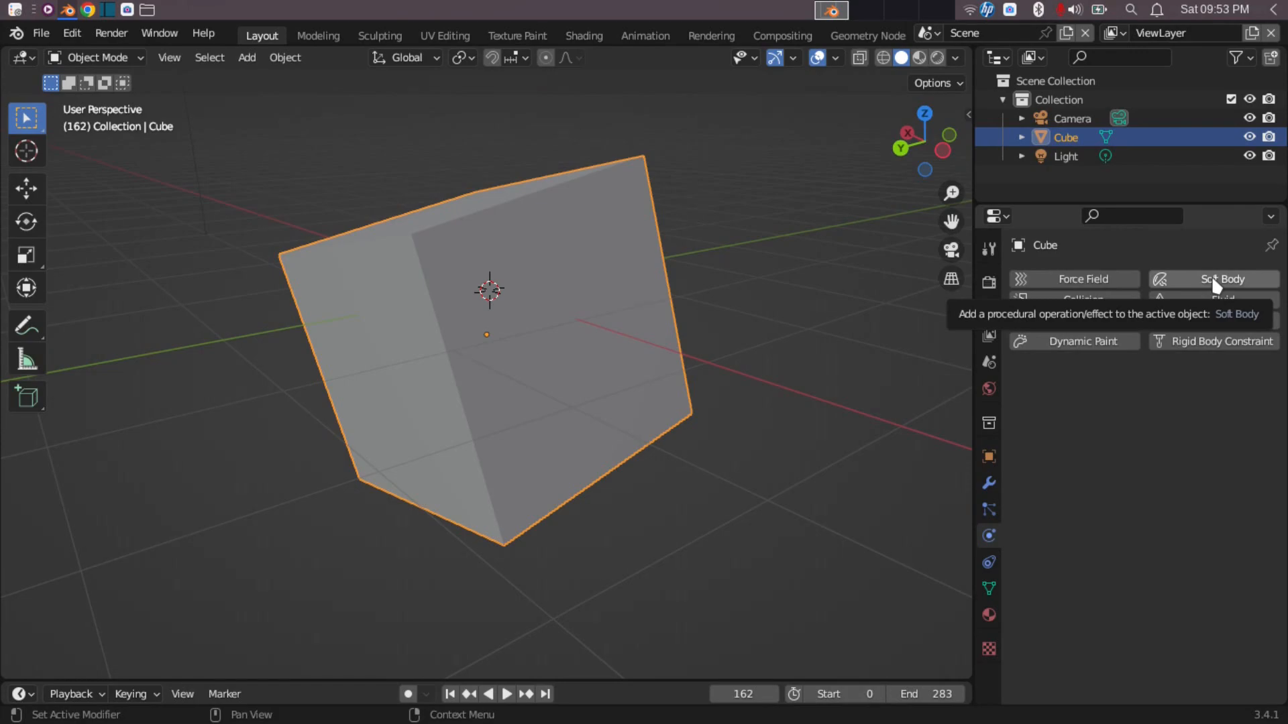
left_click(1227, 295)
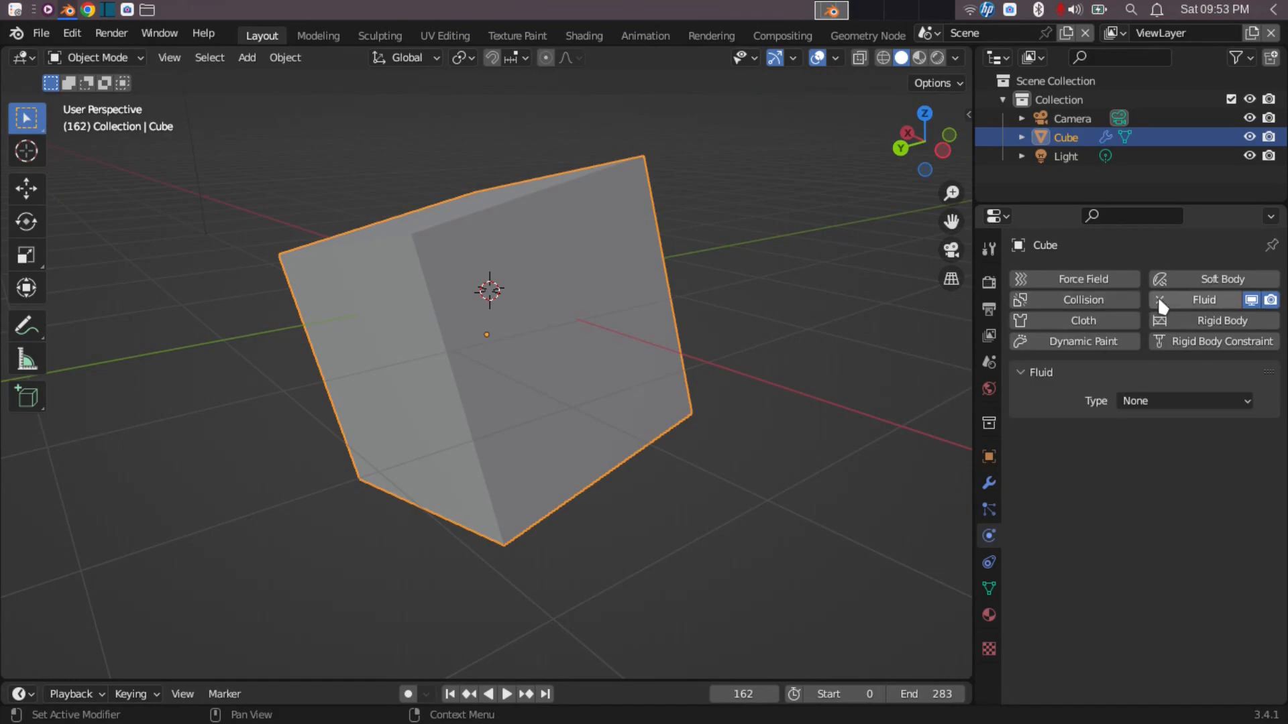
left_click(1158, 297)
Step: Add Rigid Body physics to the cube, check its Surface Response settings, and remove the physics again
left_click(1224, 319)
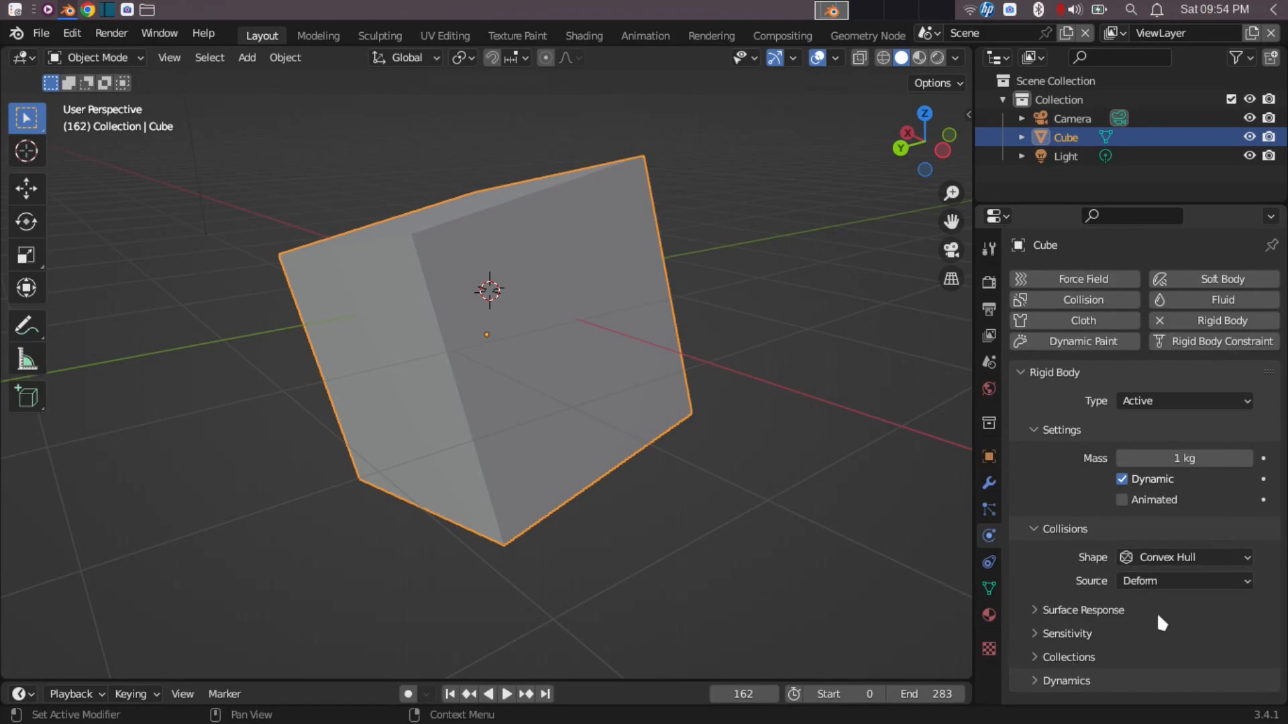
left_click(1034, 607)
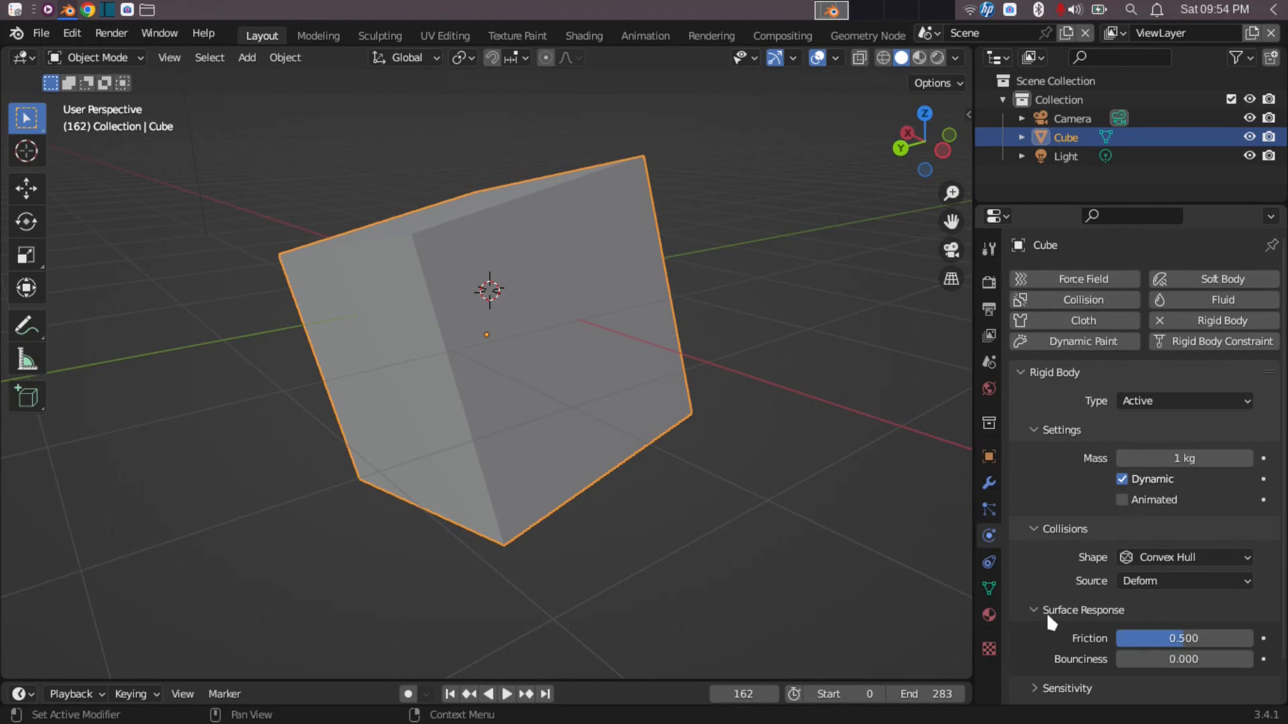
left_click(1035, 607)
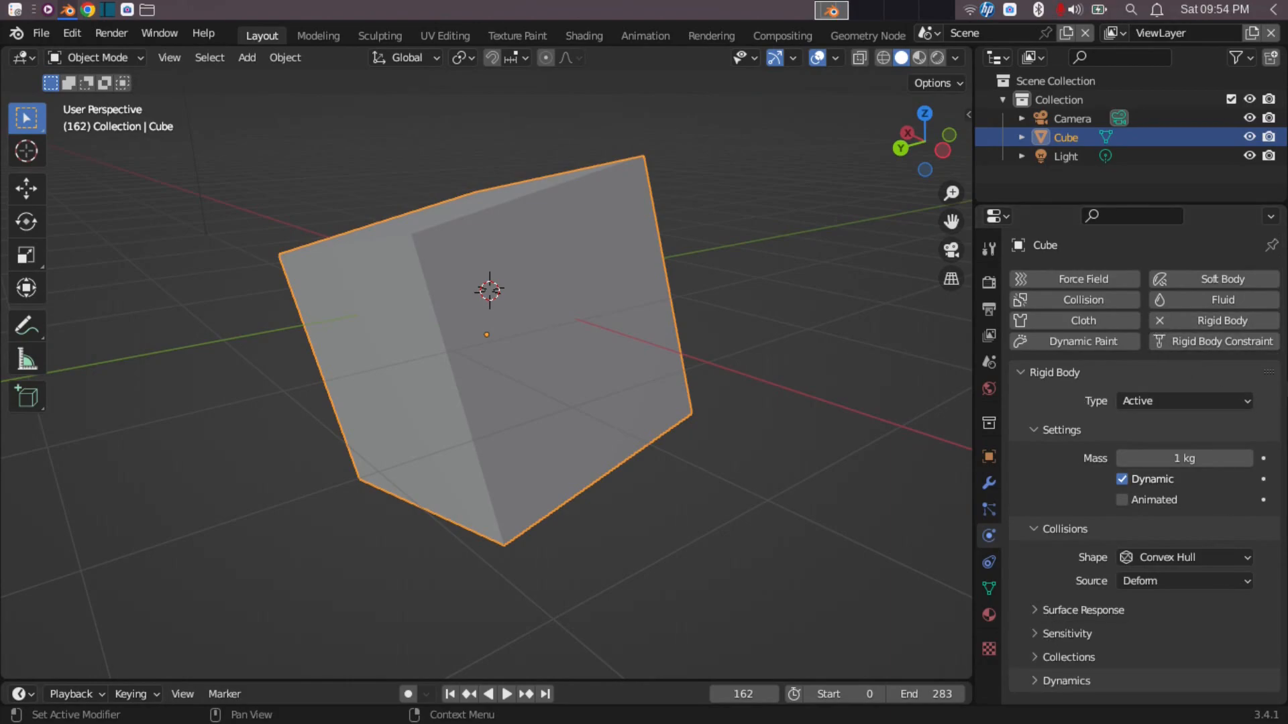
left_click(1157, 321)
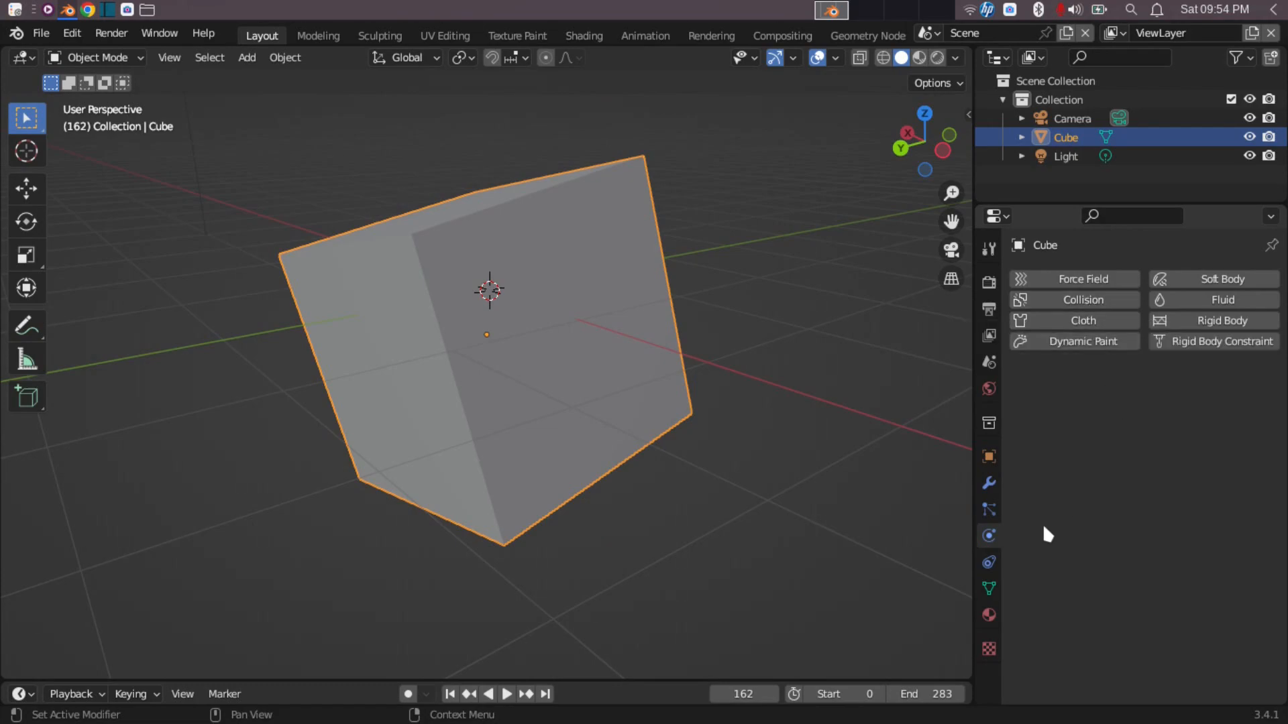
Step: Show the object constraint properties and add a Copy Location constraint to the cube
left_click(989, 562)
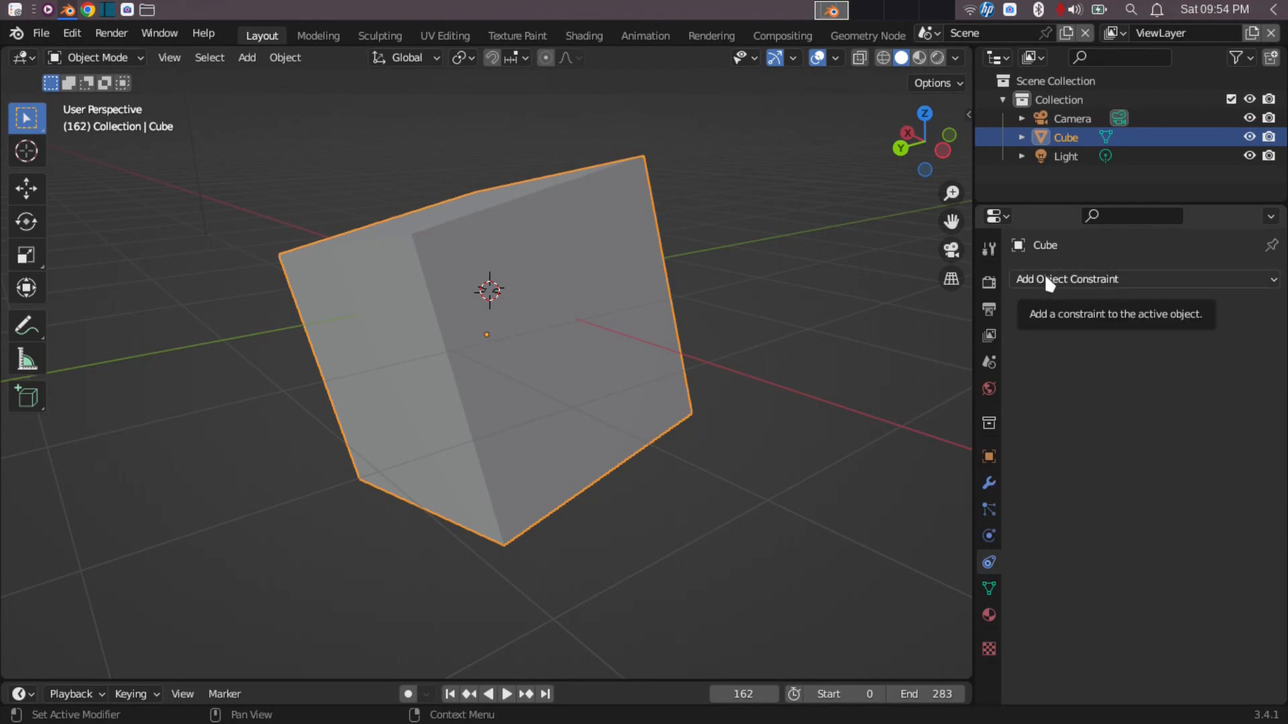
scroll(593, 355, "up", 5)
scroll(590, 340, "down", 5)
scroll(589, 333, "down", 1)
scroll(589, 333, "up", 1)
left_click(1137, 277)
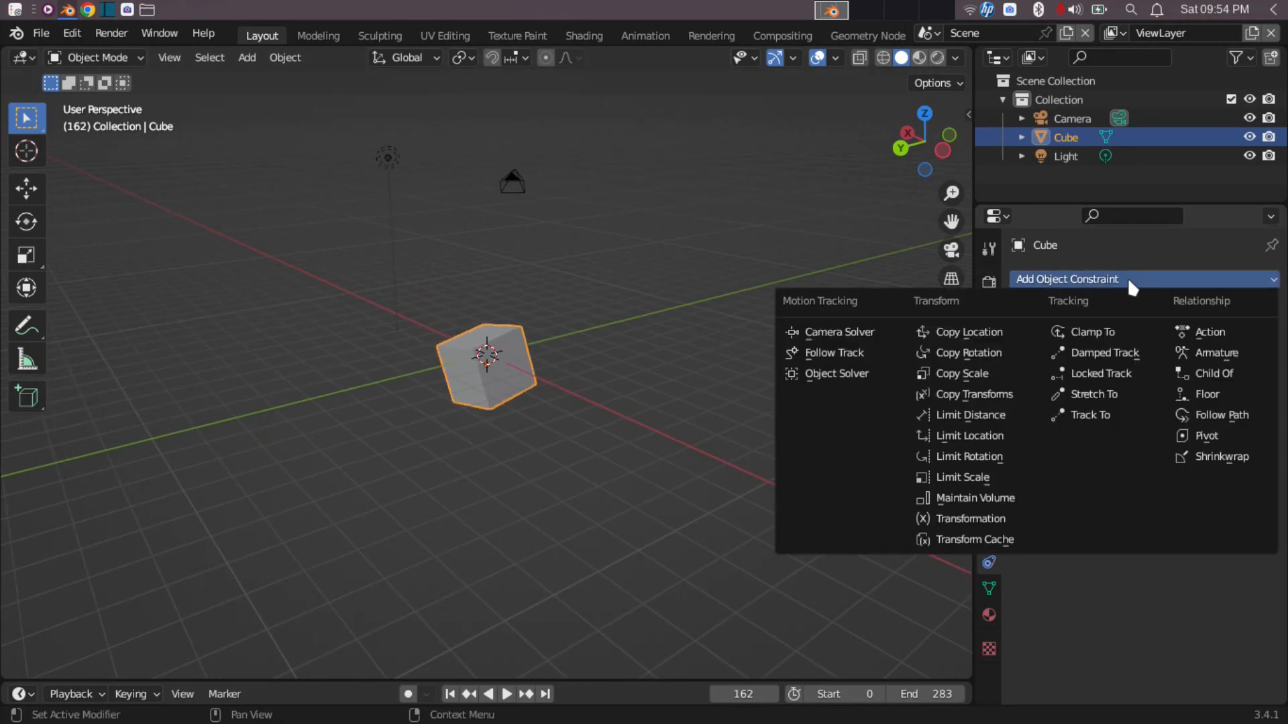
left_click(999, 335)
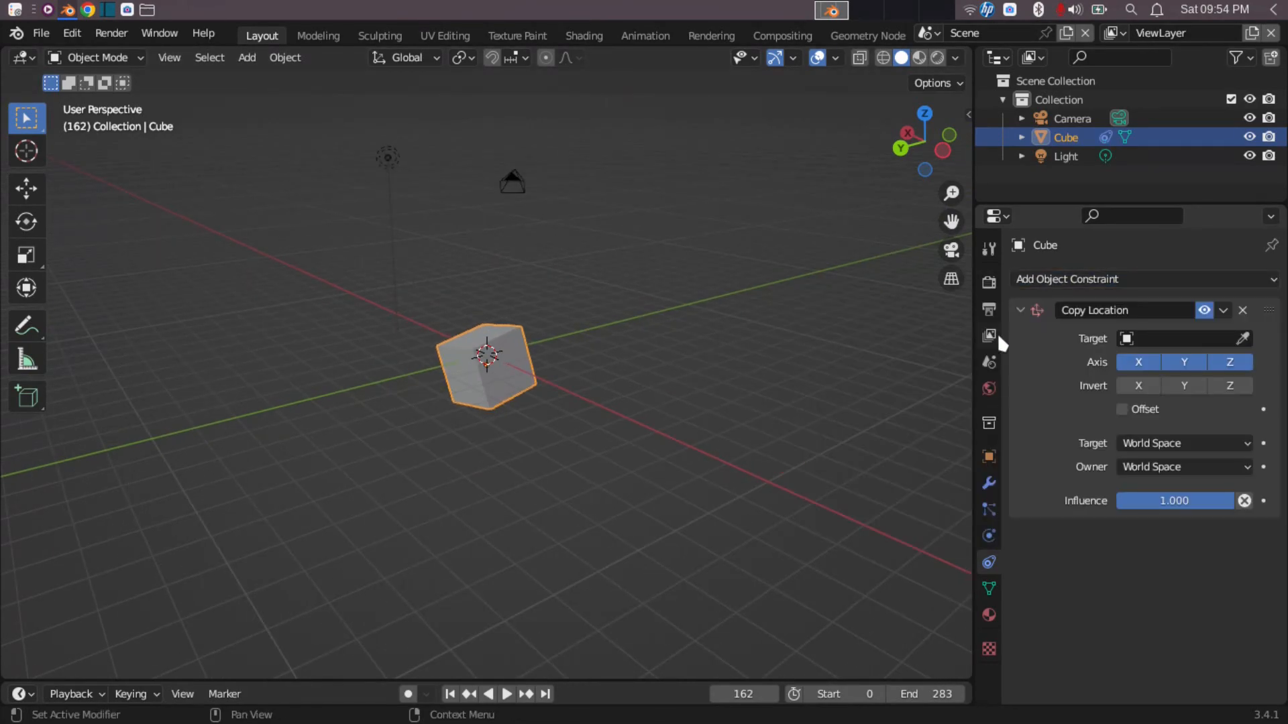
Step: Check the Copy Location constraint's additional options, such as Apply and Duplicate, and its name field
left_click(1181, 306)
left_click(1223, 310)
left_click(1224, 309)
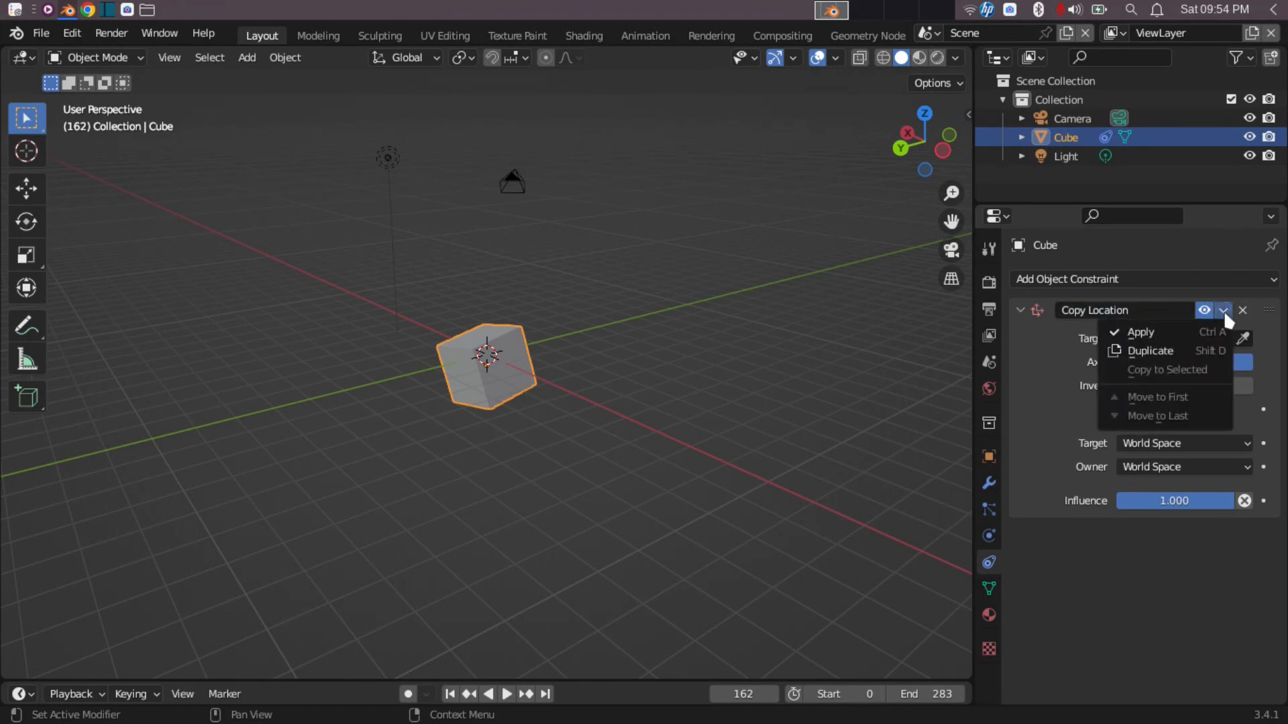
double_click(1150, 308)
left_click(1131, 308)
Step: Select the cube again after checking the camera's constraints, and set the Copy Location target to the Camera
left_click(514, 178)
left_click(514, 177)
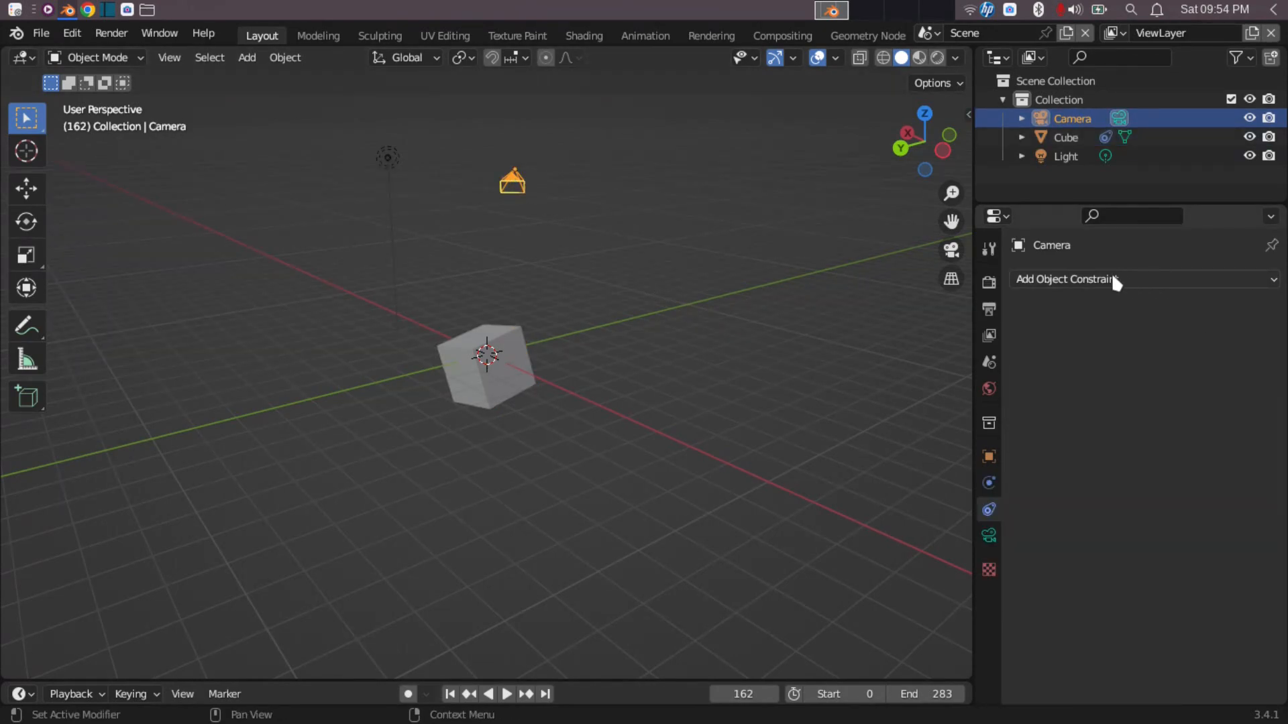
left_click(506, 368)
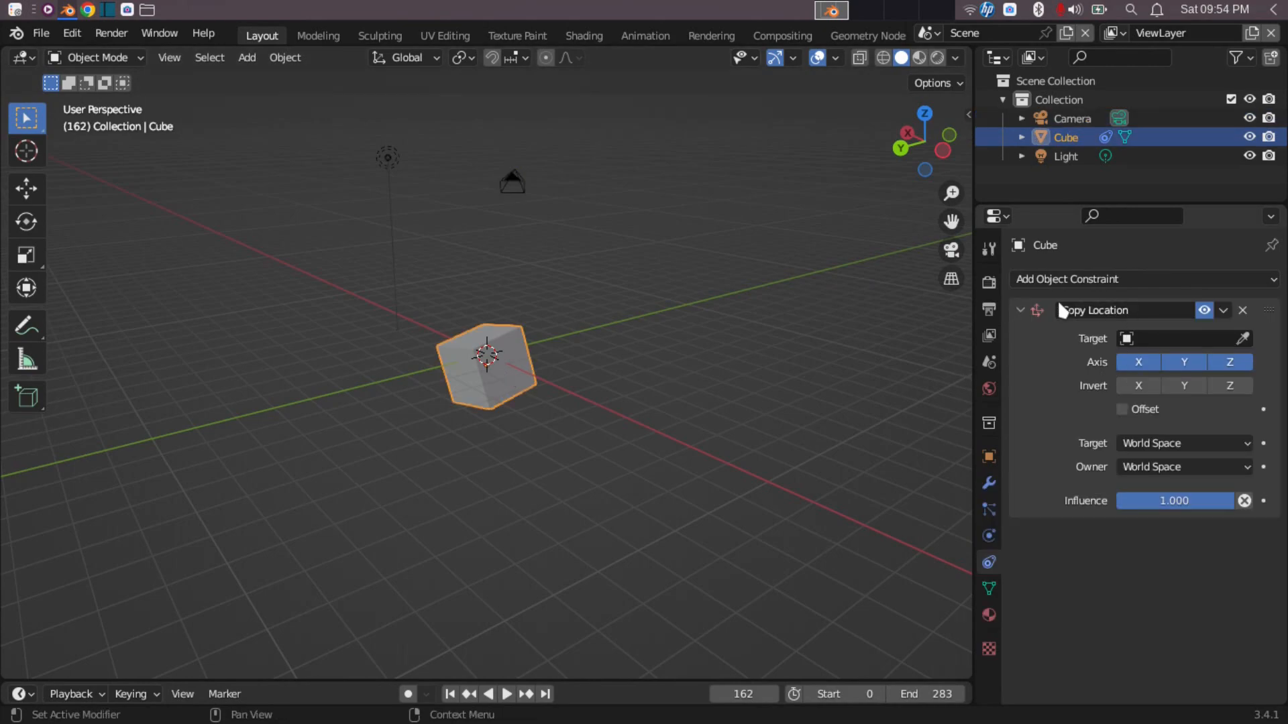
left_click(1243, 338)
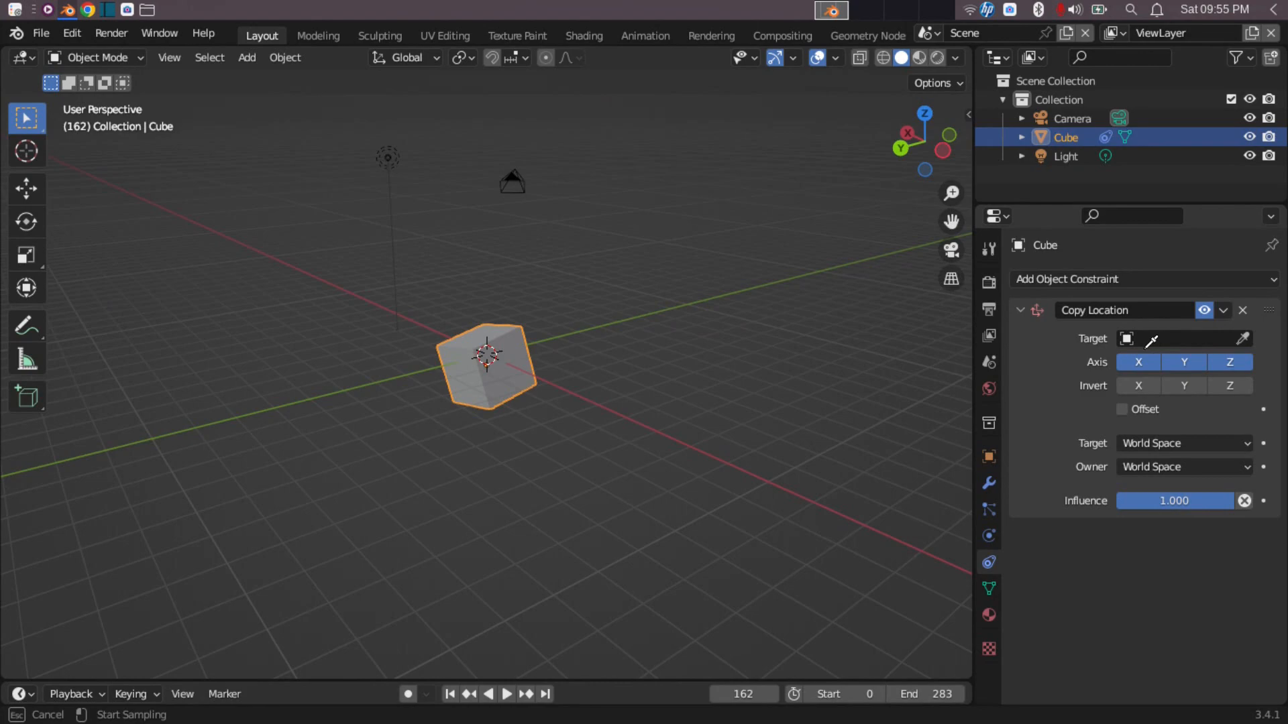
left_click(511, 180)
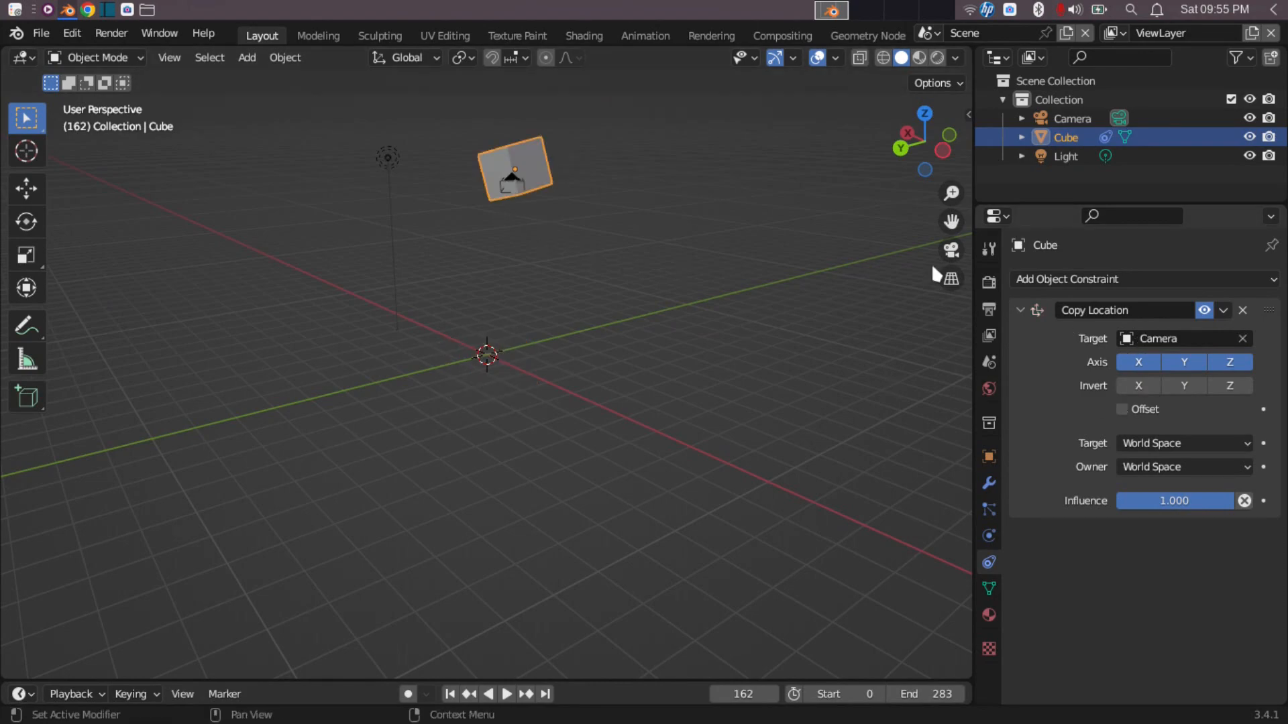
Step: Inspect the cube at the camera's location, and remove the Copy Location constraint from the cube
scroll(524, 184, "down", 2)
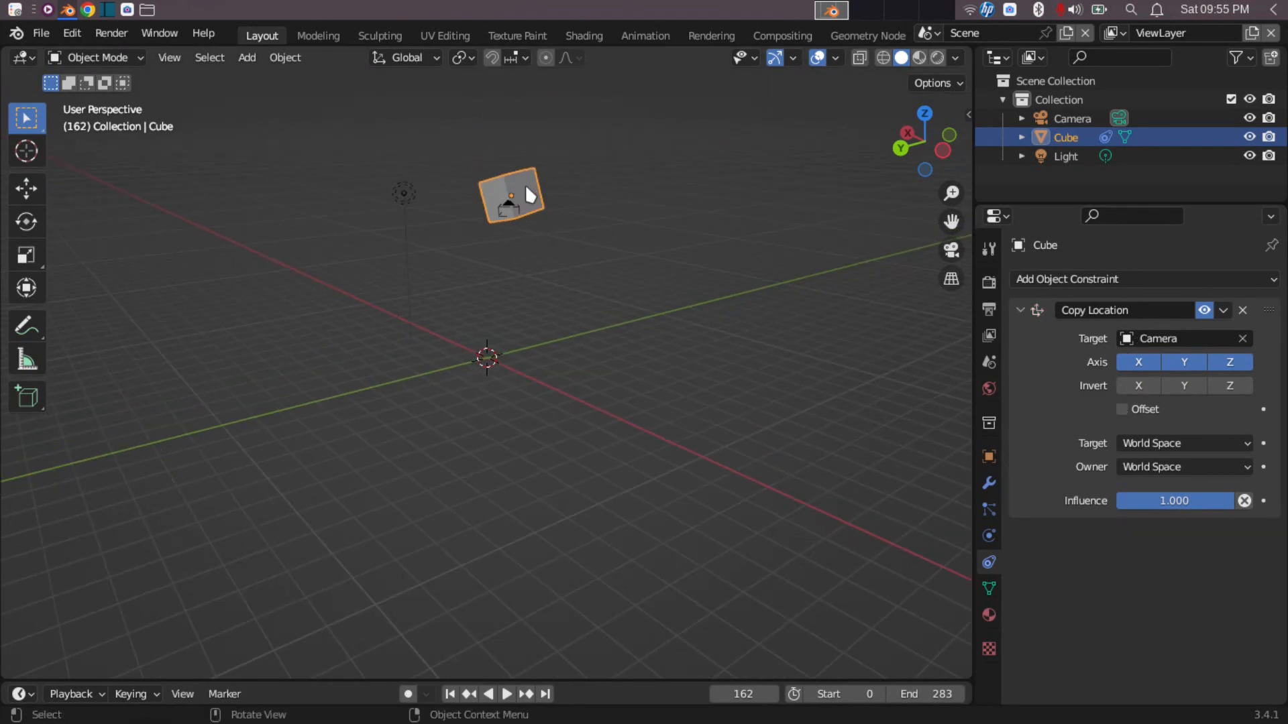
middle_click_drag(511, 201, 549, 189)
scroll(510, 242, "up", 3)
left_click(1243, 310)
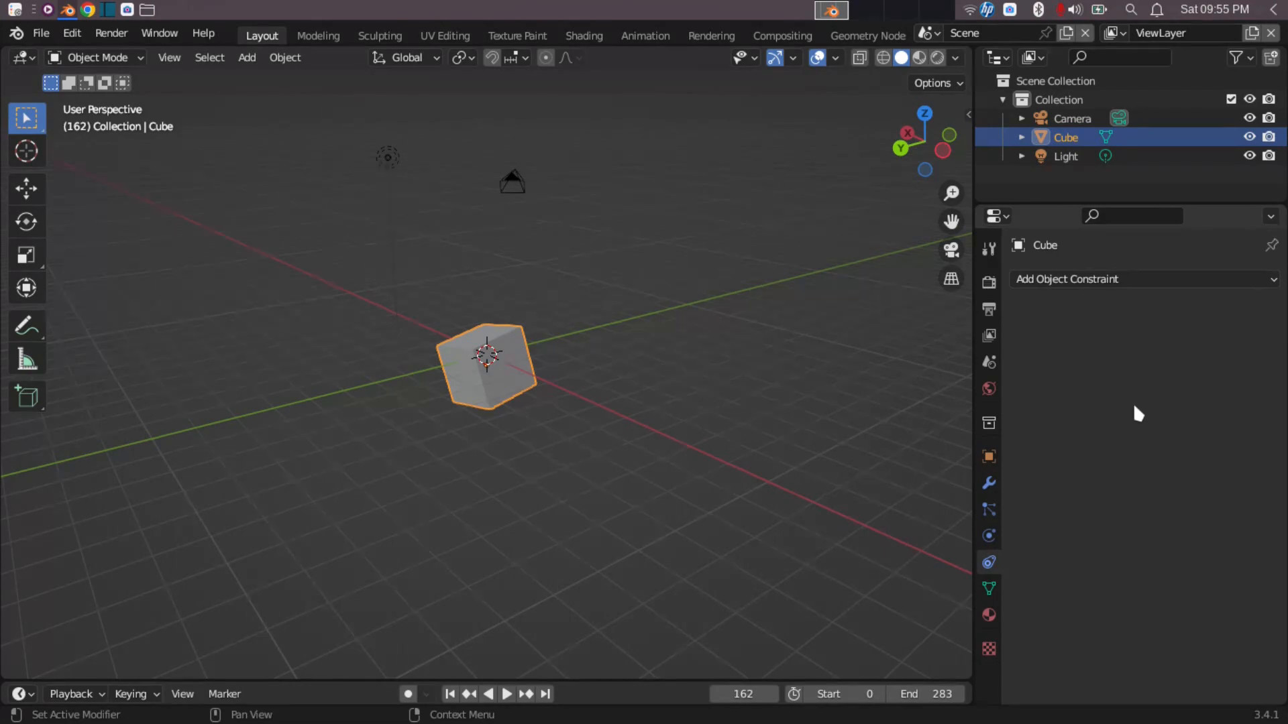
Step: Show the cube's mesh data properties and check its data-block name, Vertex Groups and Shape Keys
left_click(988, 590)
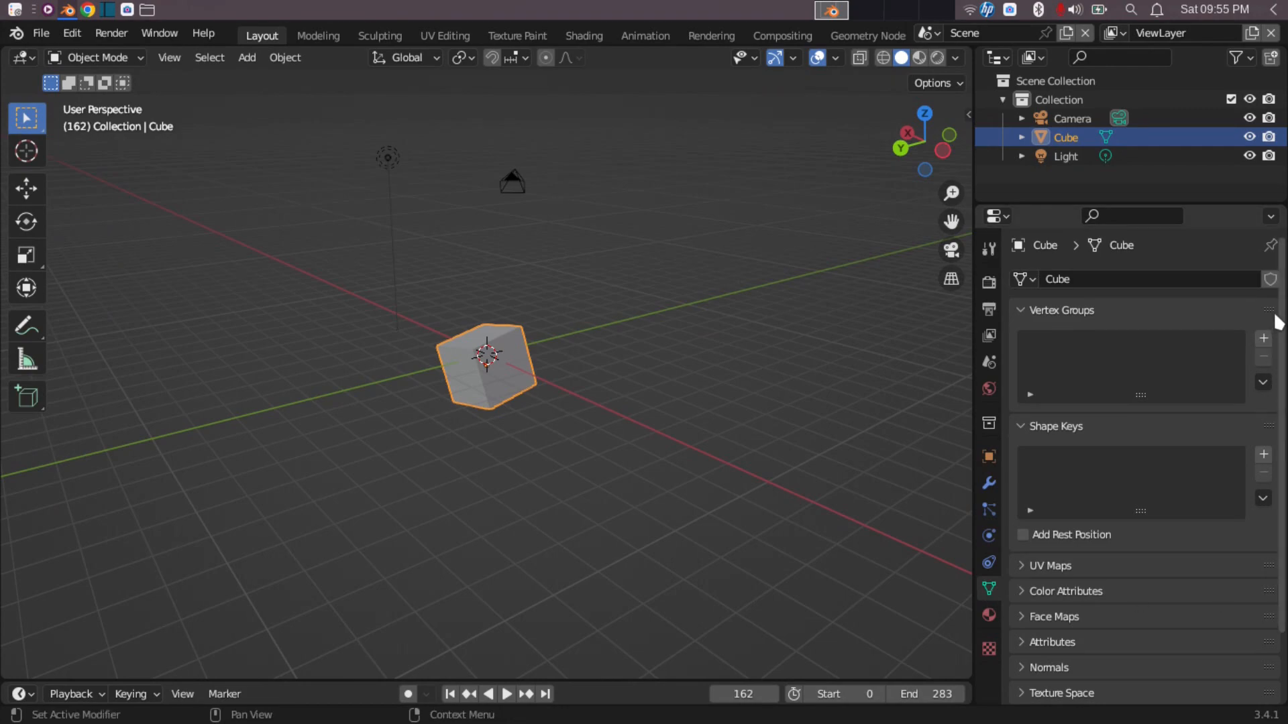
scroll(1107, 310, "down", 1)
scroll(1106, 309, "up", 1)
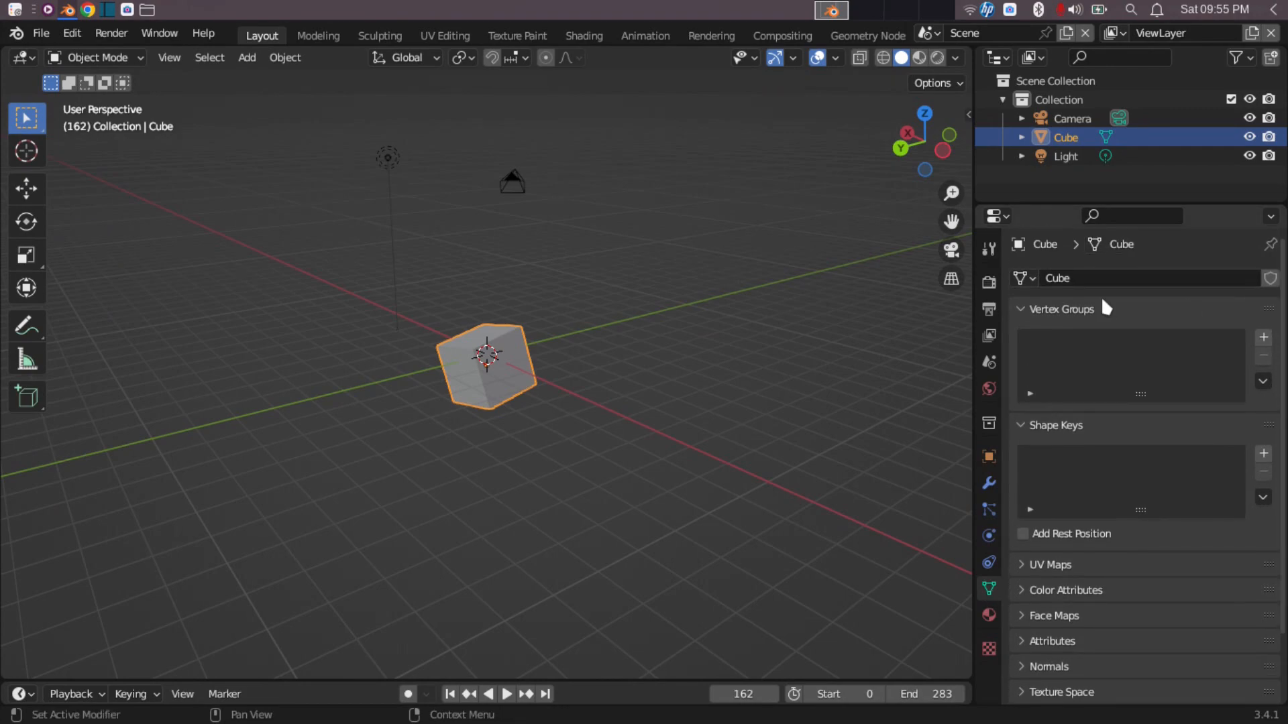
left_click(1030, 280)
left_click(1093, 288)
left_click(1147, 278)
left_click(1156, 275)
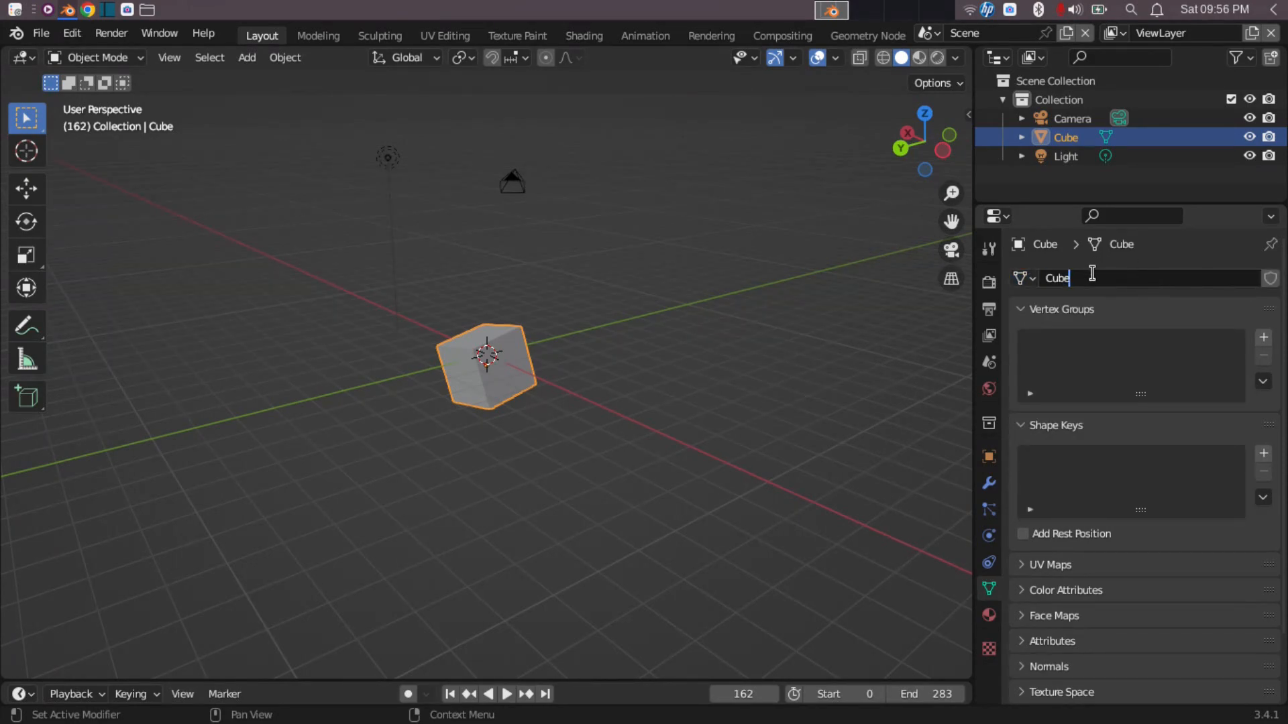
left_click(1091, 358)
Step: Expand the UV Maps and Color Attributes sections of the cube's mesh data and review them
scroll(1243, 610, "down", 3)
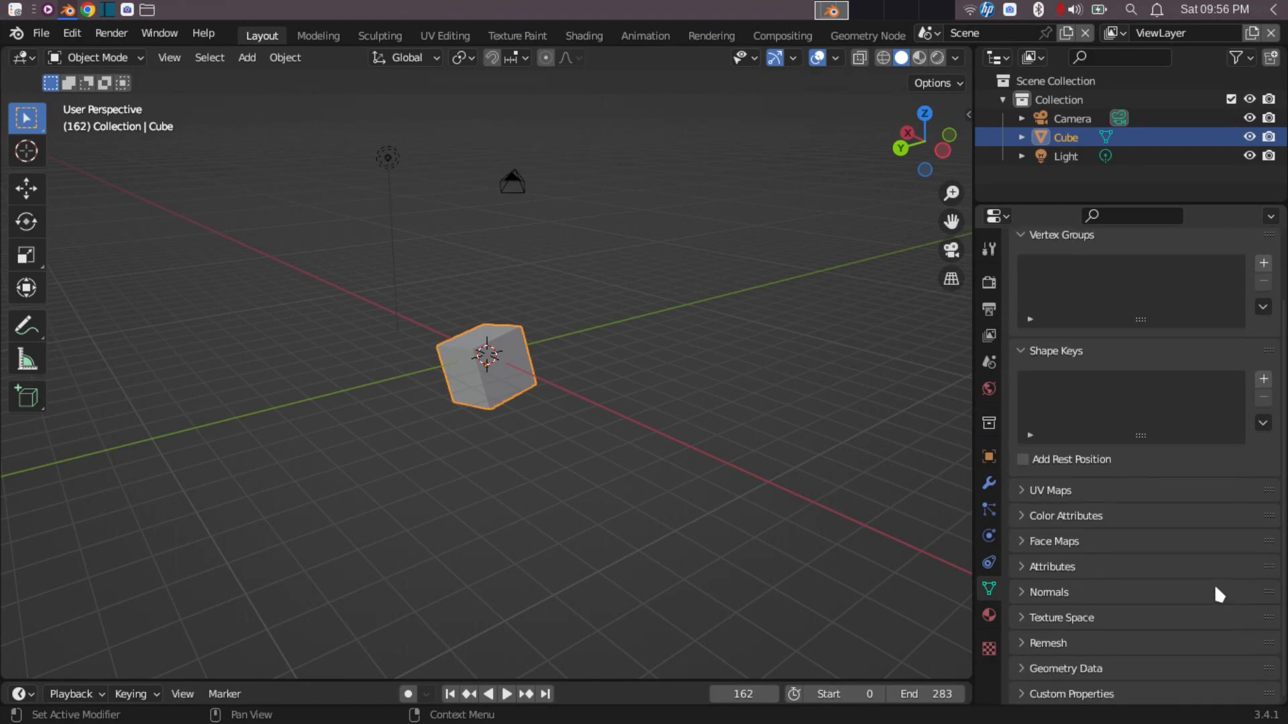
left_click(1024, 488)
scroll(1106, 591, "down", 3)
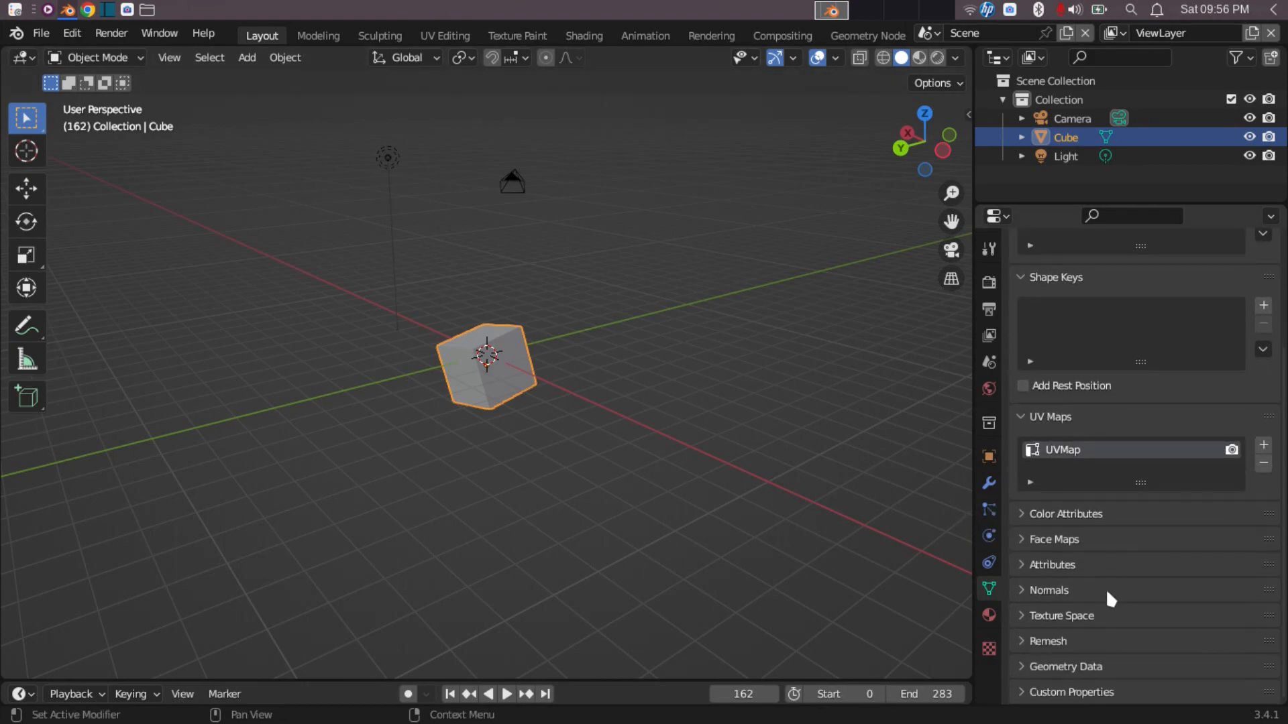
left_click(1020, 514)
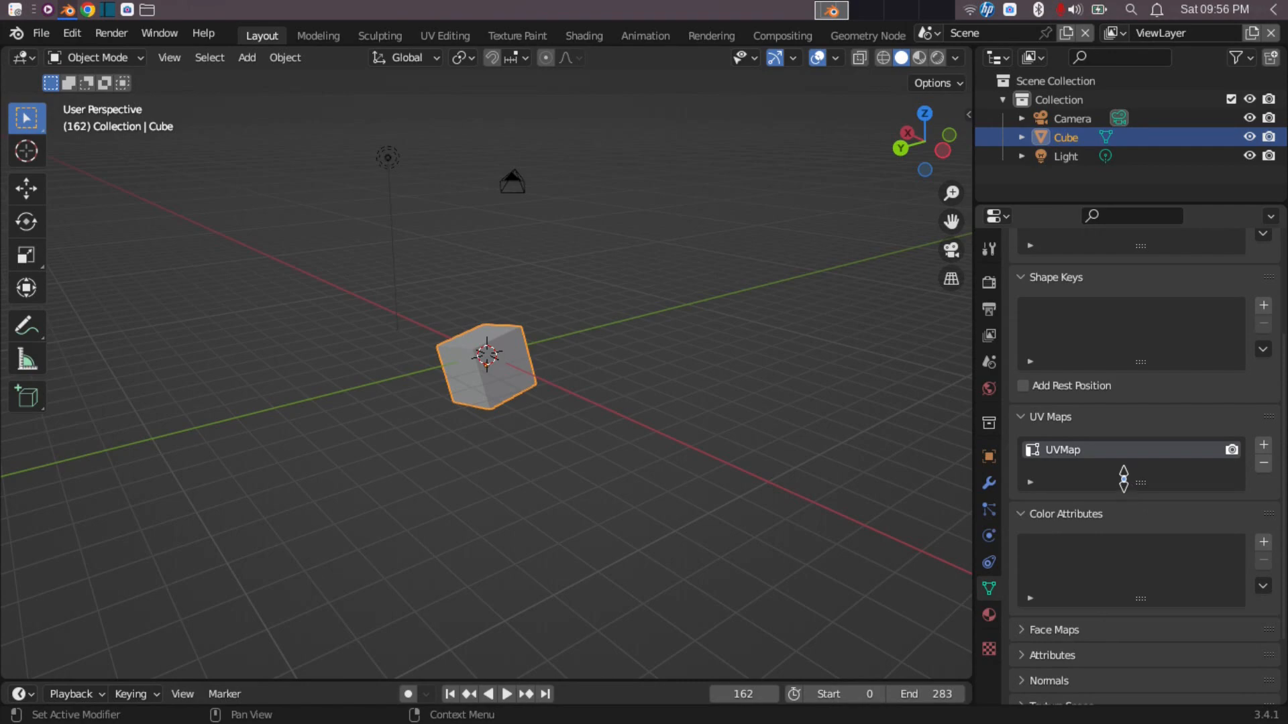
scroll(1175, 498, "up", 5)
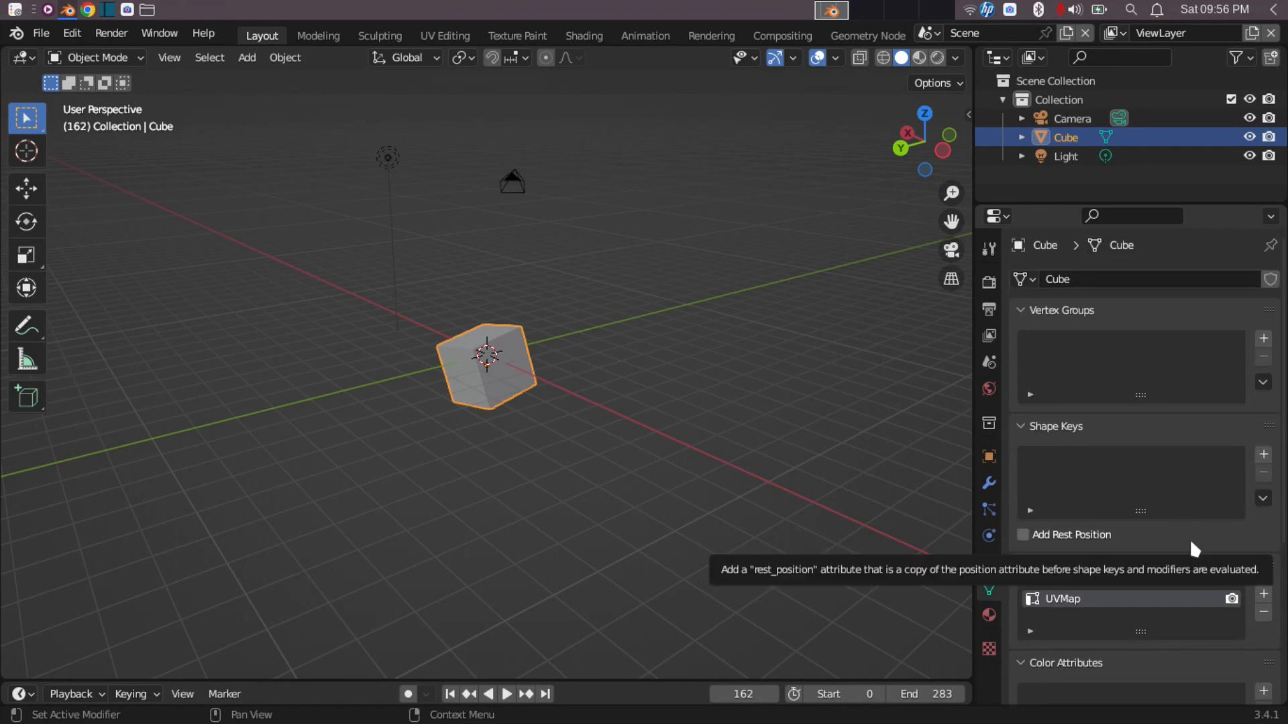
Step: Show the cube's material properties and look through its Principled BSDF surface settings
left_click(989, 615)
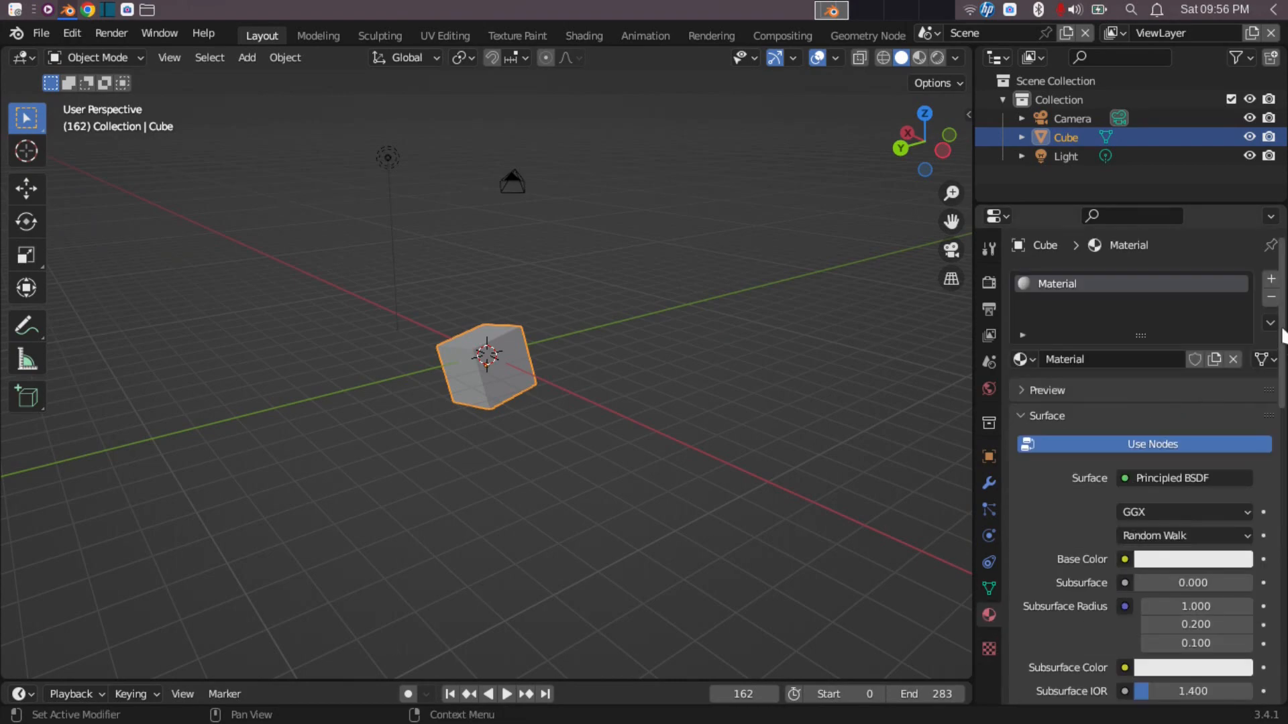
scroll(1284, 333, "down", 6)
scroll(1283, 333, "up", 6)
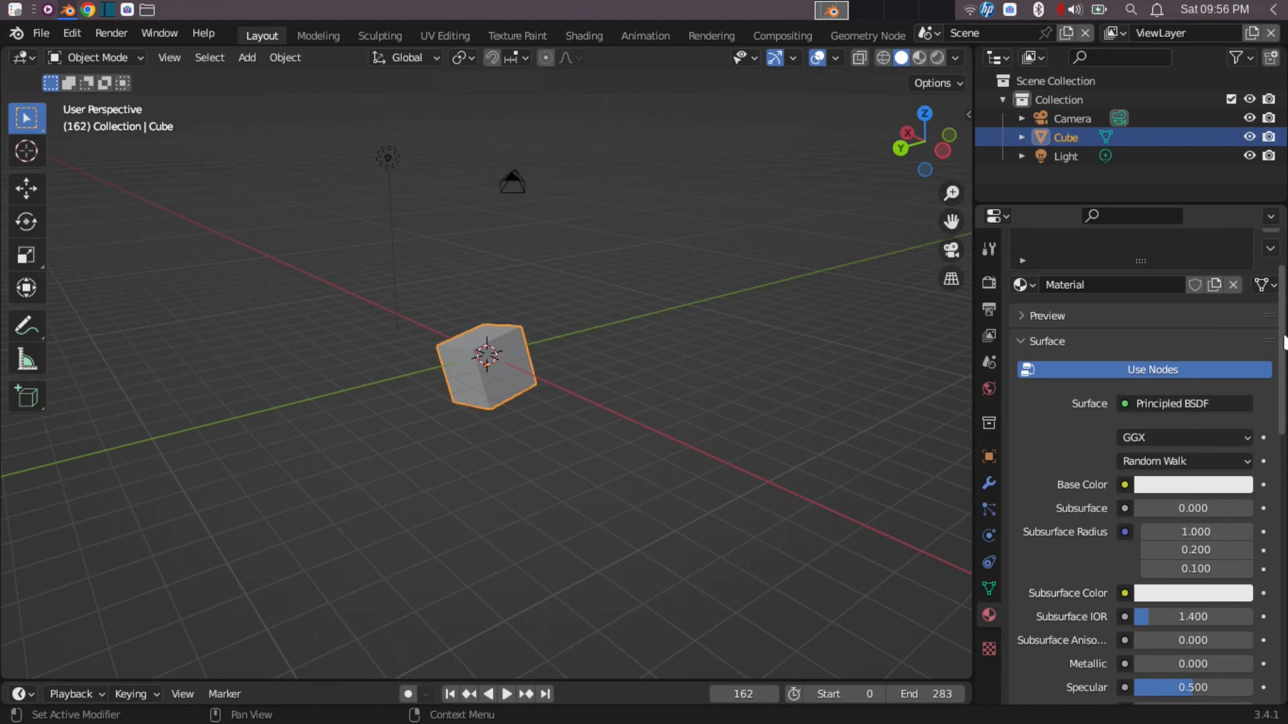
left_click_drag(1283, 321, 1285, 249)
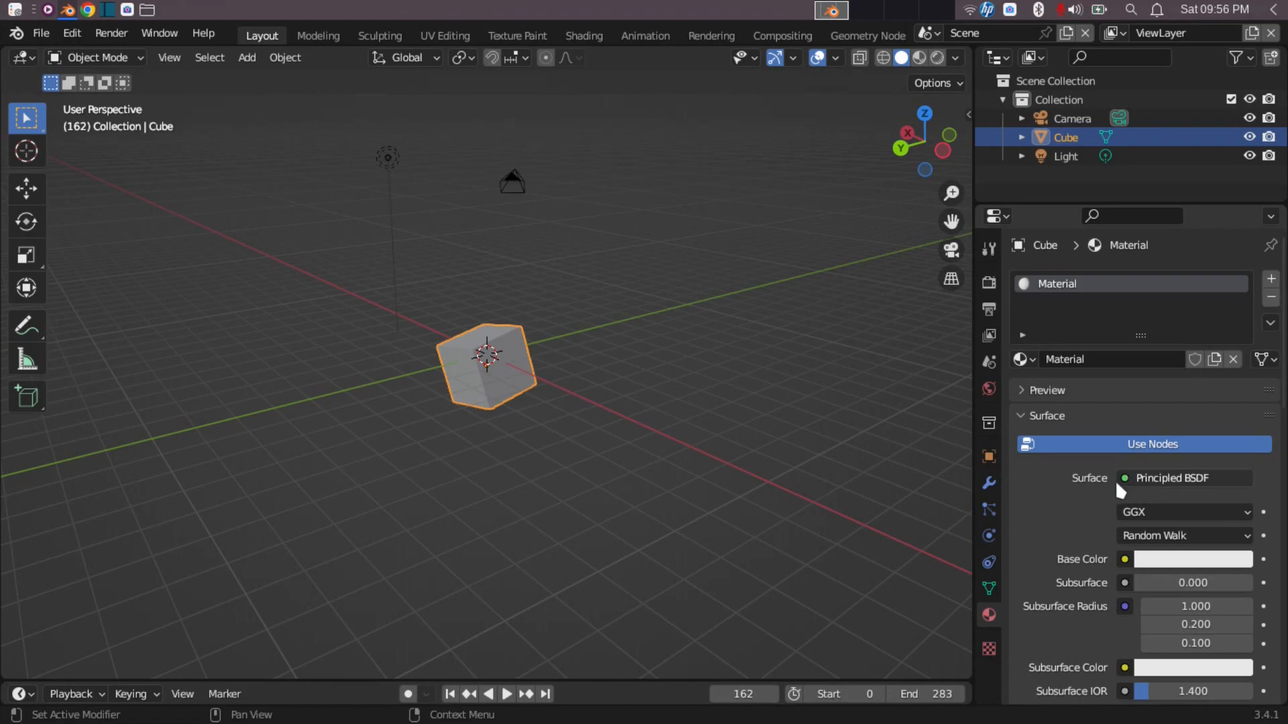
Step: Show the texture properties, and examine the cube up close from a higher angle
left_click(989, 649)
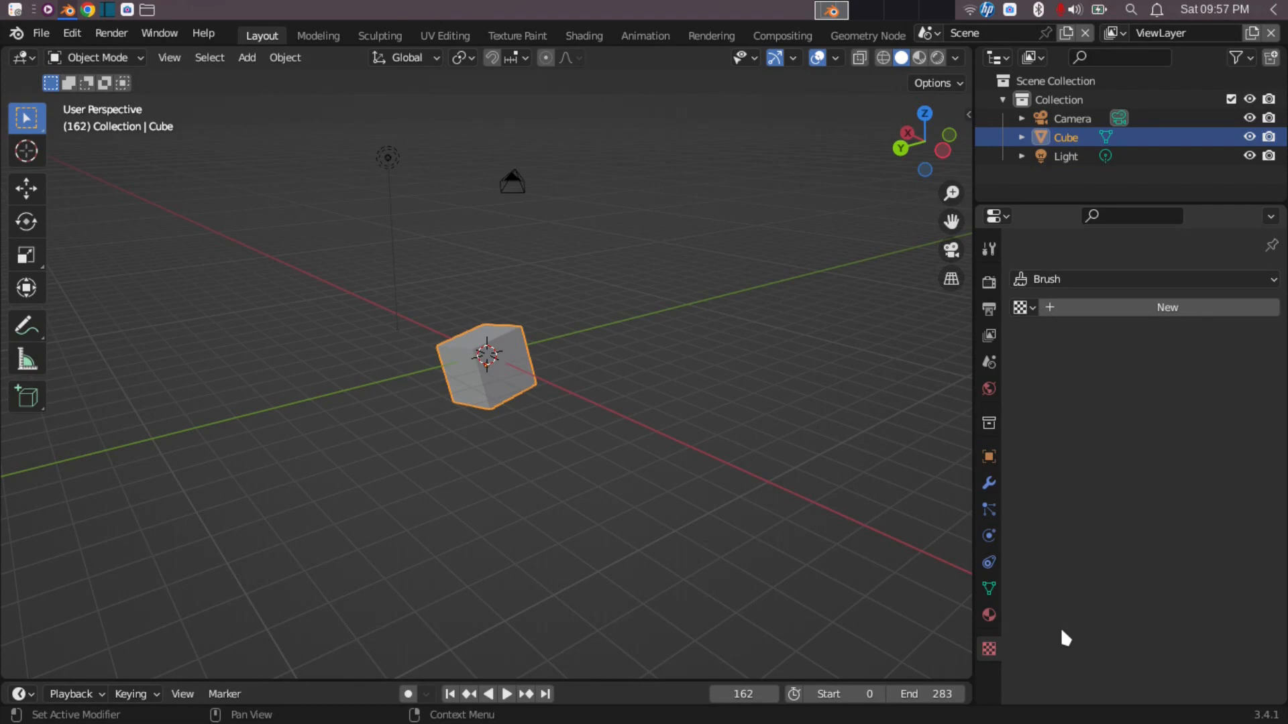
scroll(534, 376, "up", 7)
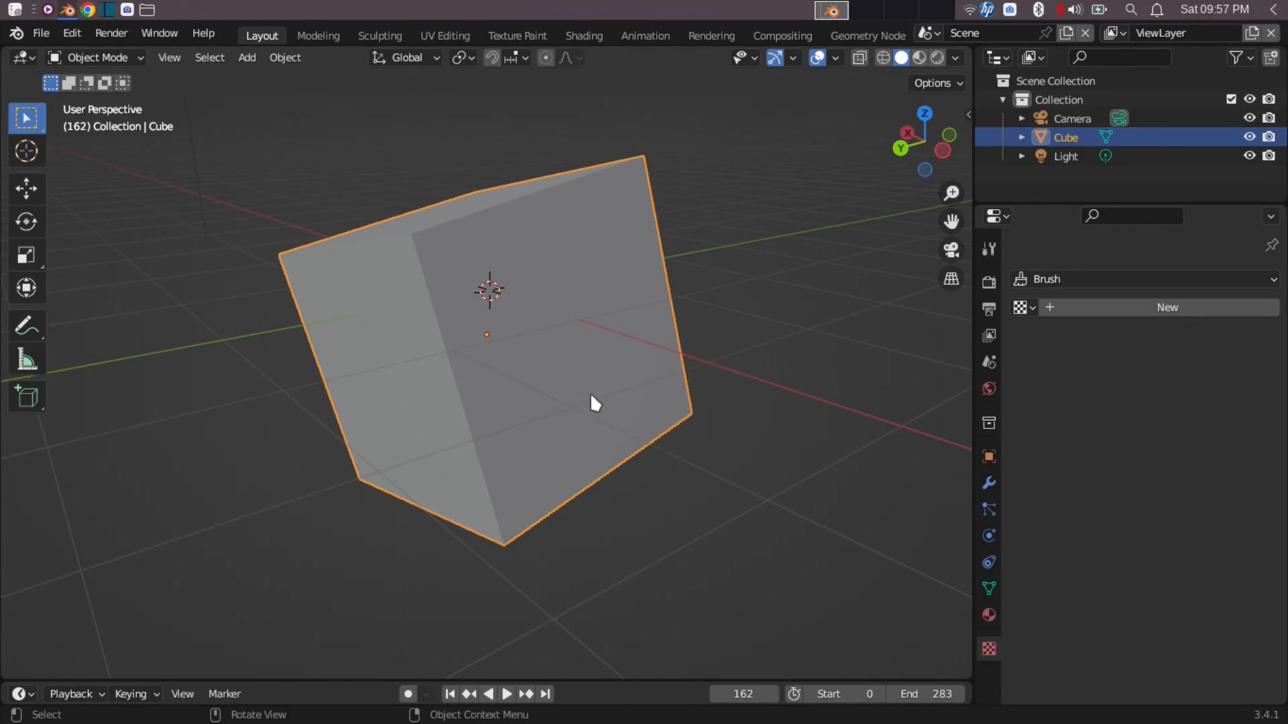
scroll(565, 355, "up", 2)
scroll(564, 361, "down", 4)
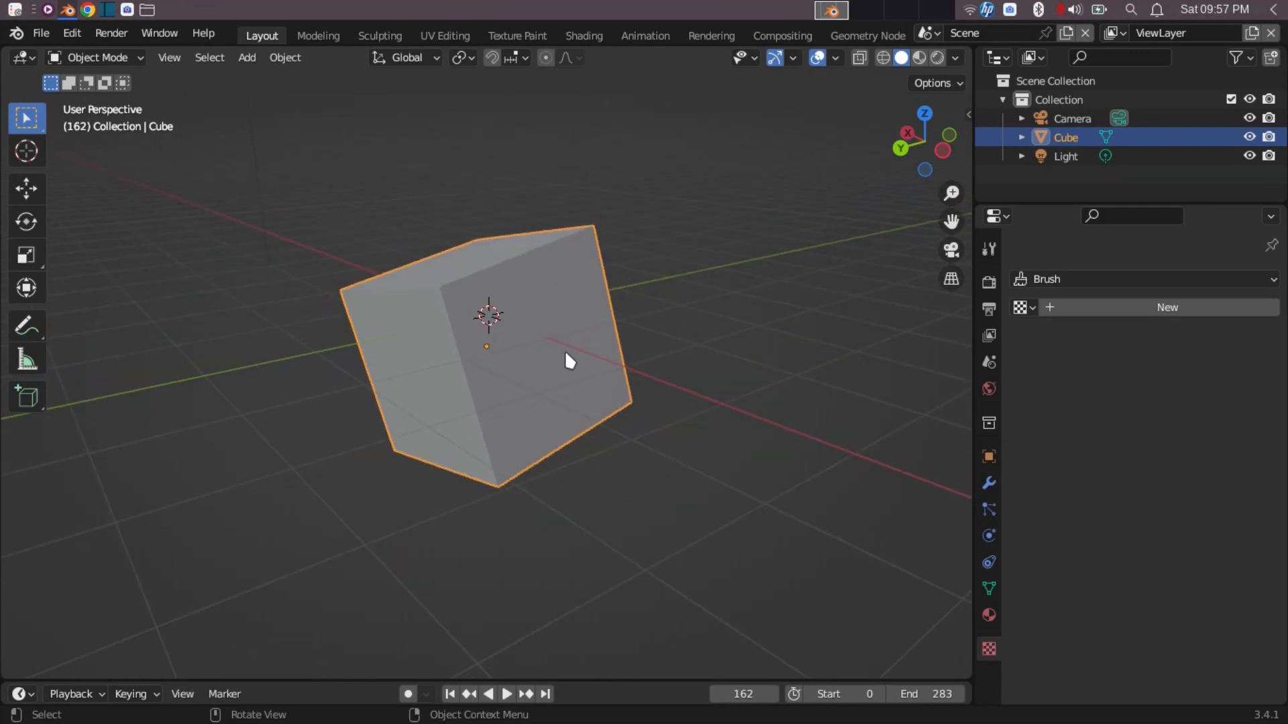
middle_click_drag(549, 359, 597, 339)
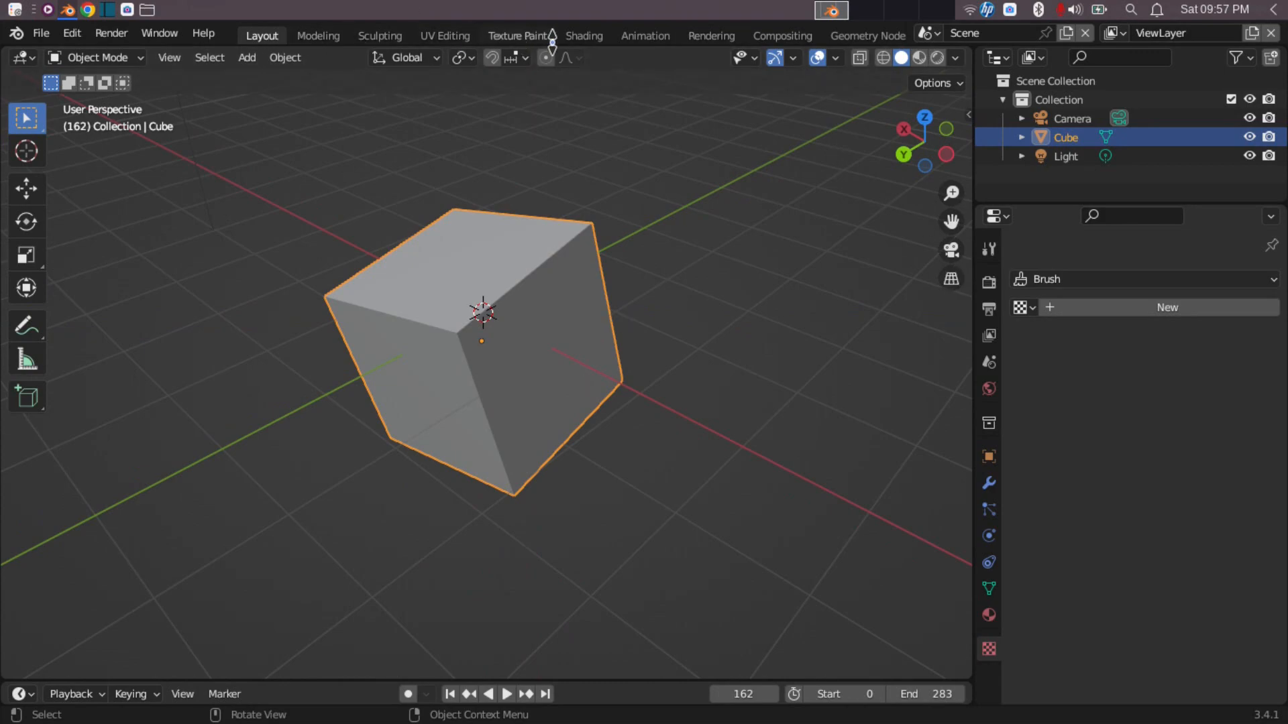
Step: Look through the Modeling, Sculpting, UV Editing, Texture Paint and Shading workspaces
left_click(311, 35)
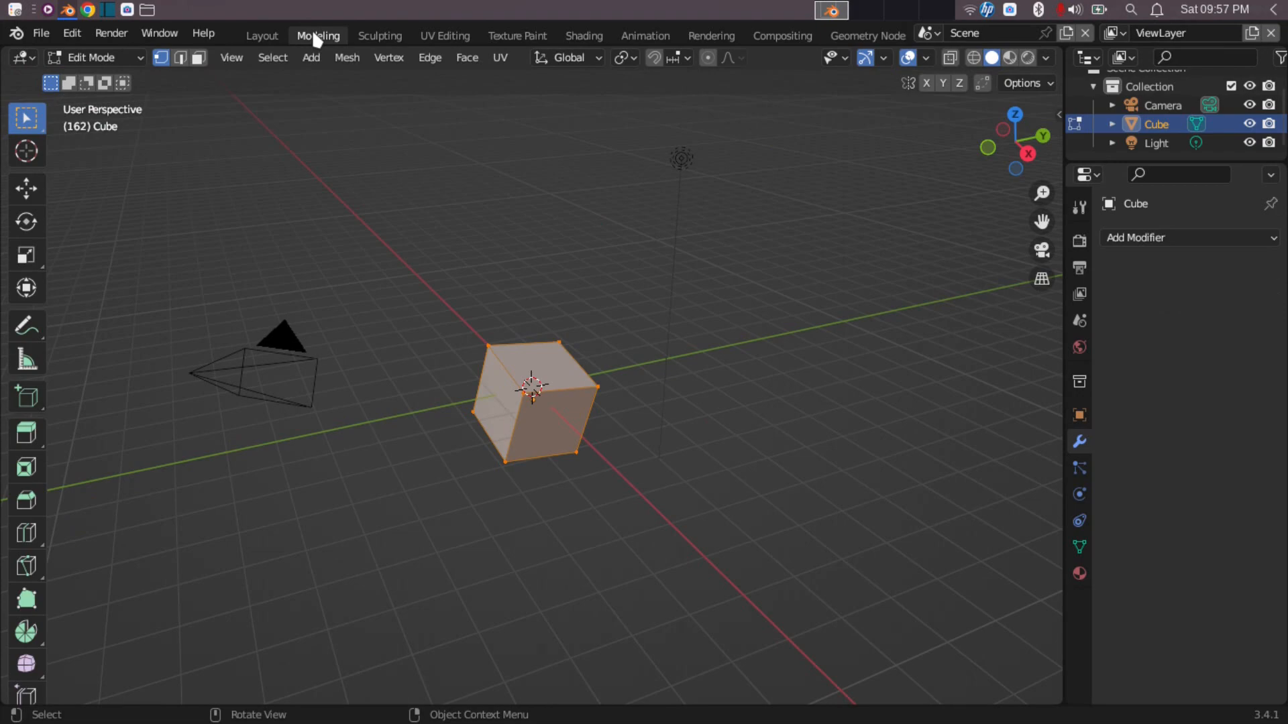
left_click(379, 35)
left_click(446, 35)
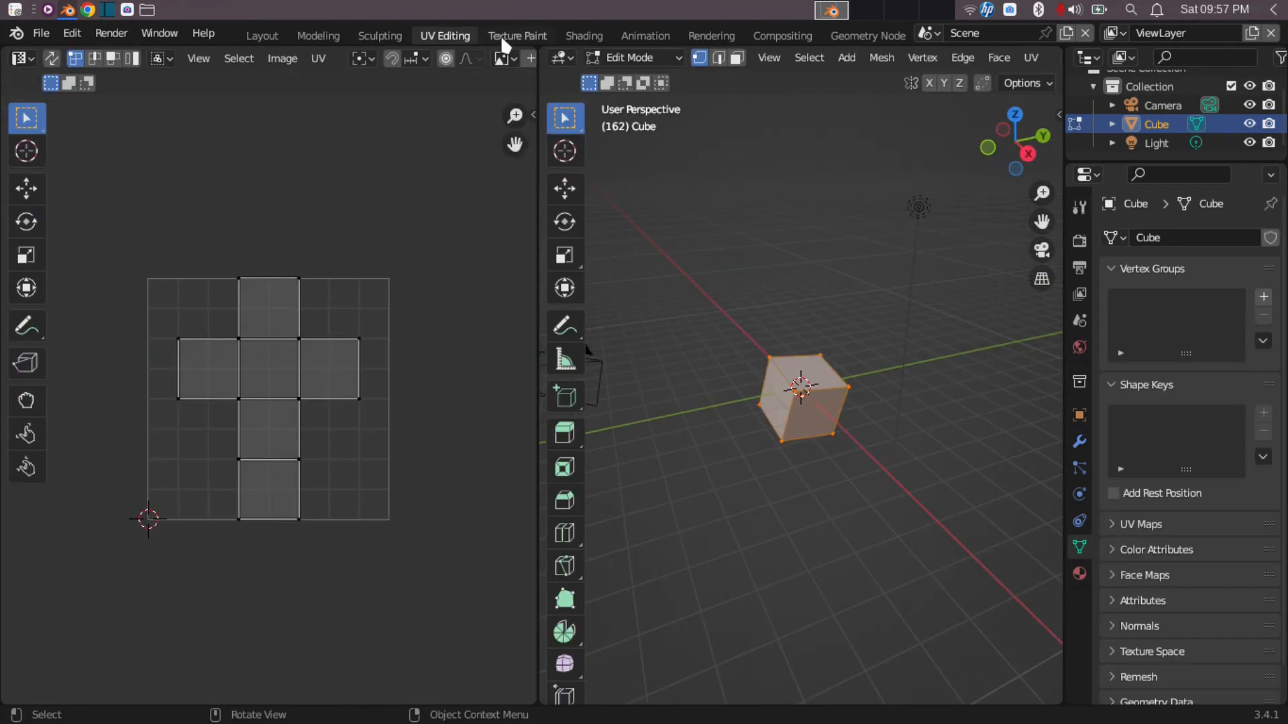
left_click(528, 35)
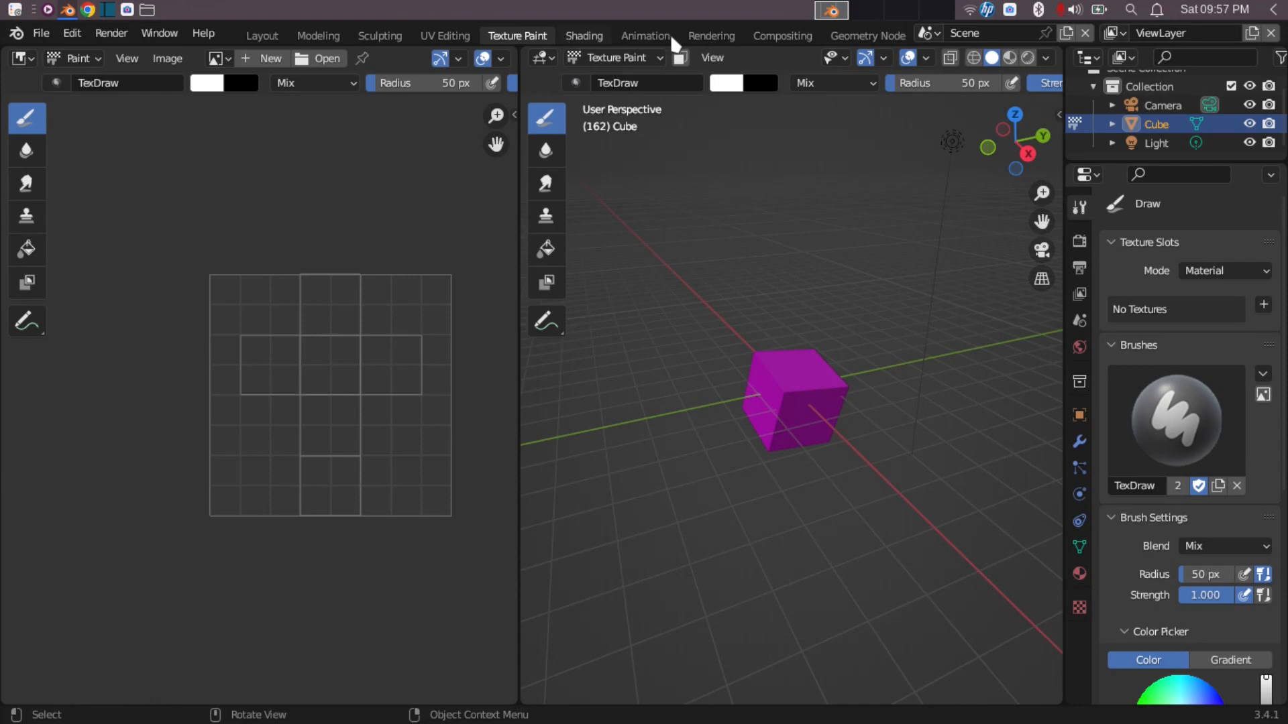
left_click(583, 35)
Step: Revisit the Modeling and Sculpting workspaces, and view the Compositing and Rendering workspaces
left_click(320, 33)
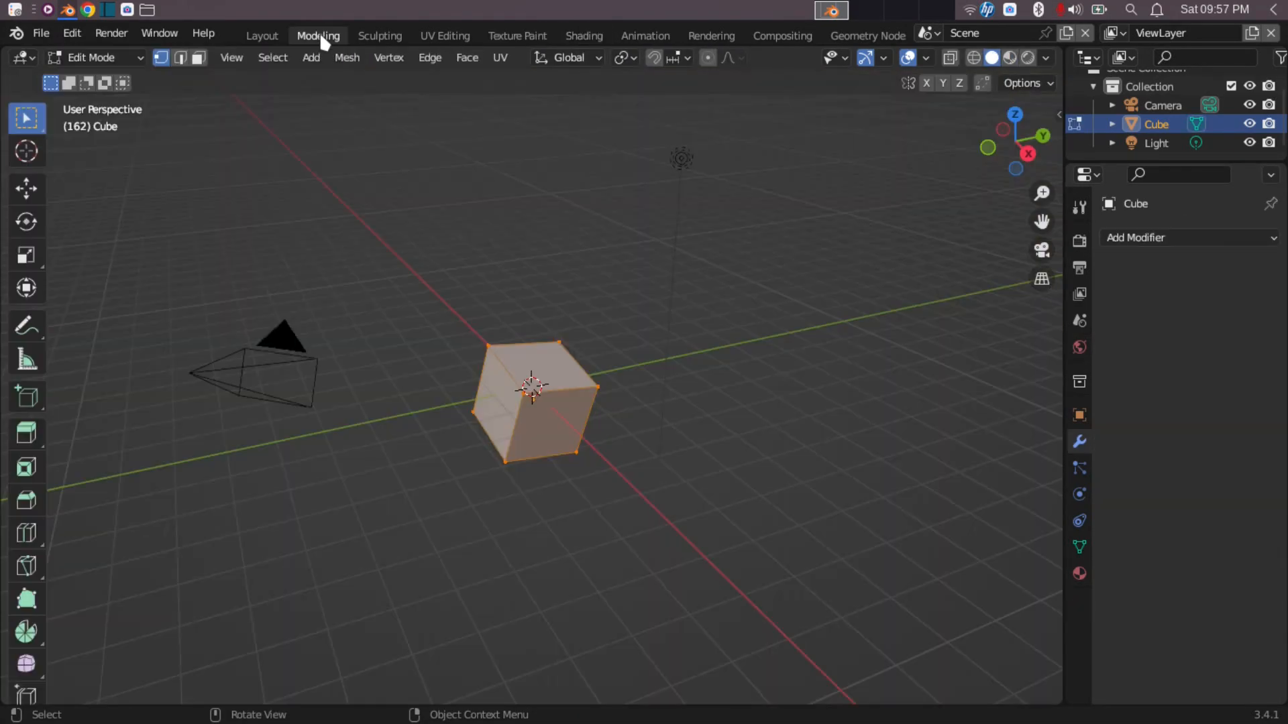
left_click(374, 35)
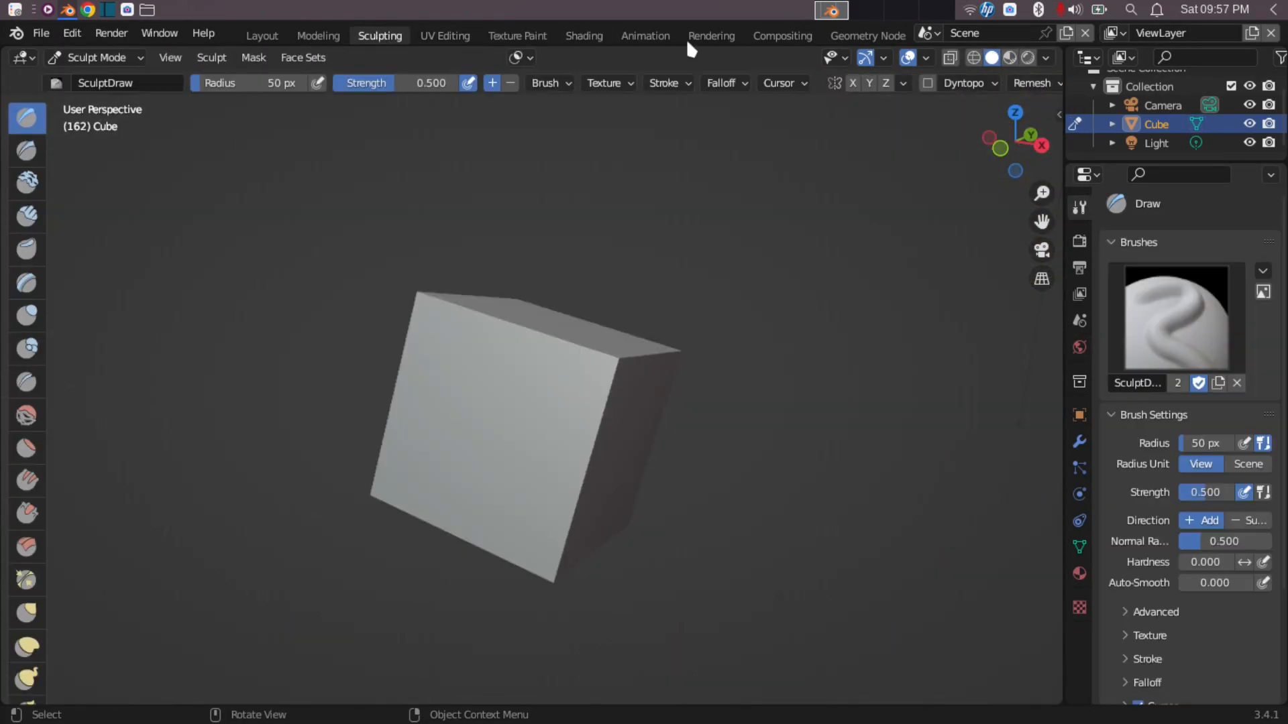
left_click(782, 36)
left_click(711, 38)
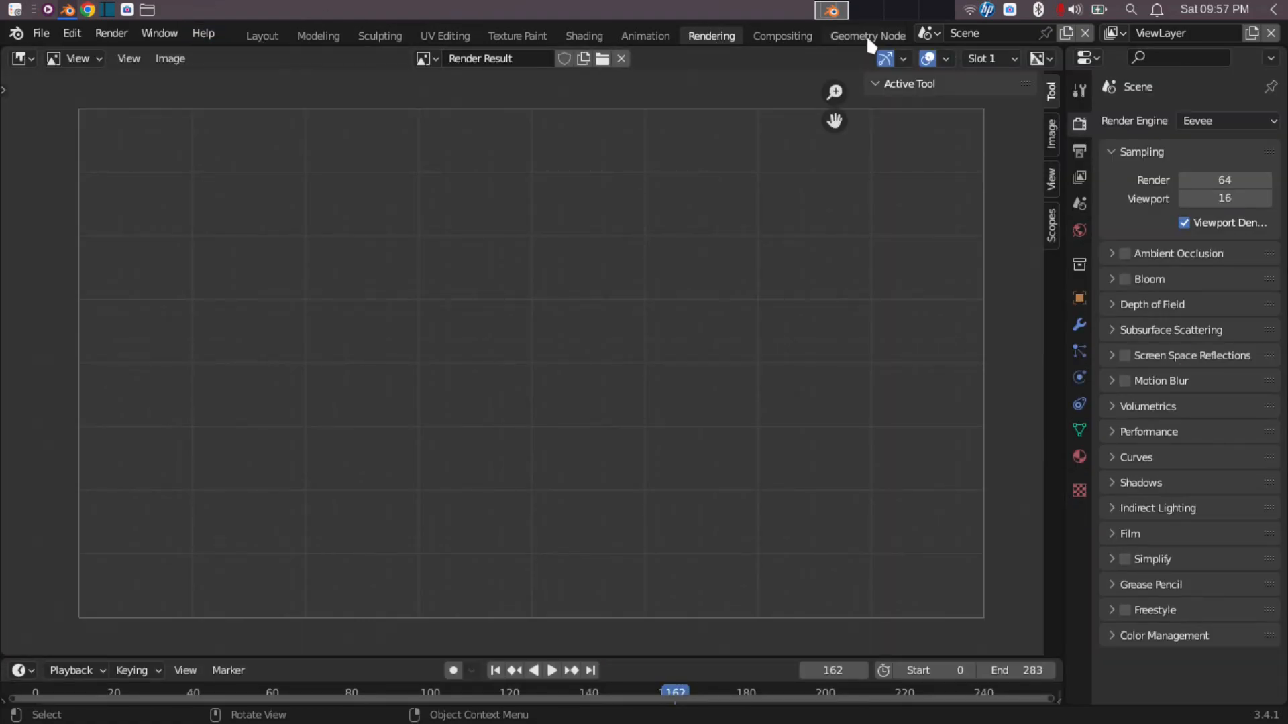
Step: View the Modeling, Compositing, Geometry Nodes and Sculpting workspaces, and return to the Layout workspace
left_click(320, 37)
left_click(769, 36)
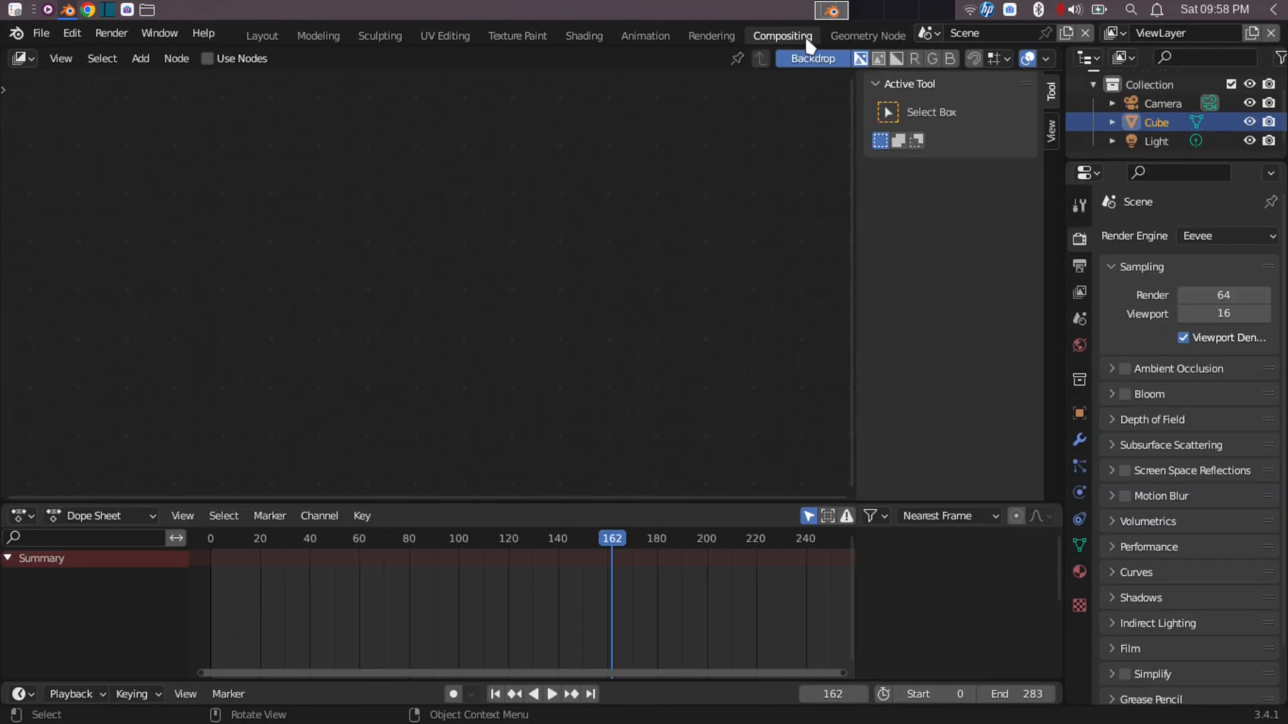
left_click(844, 40)
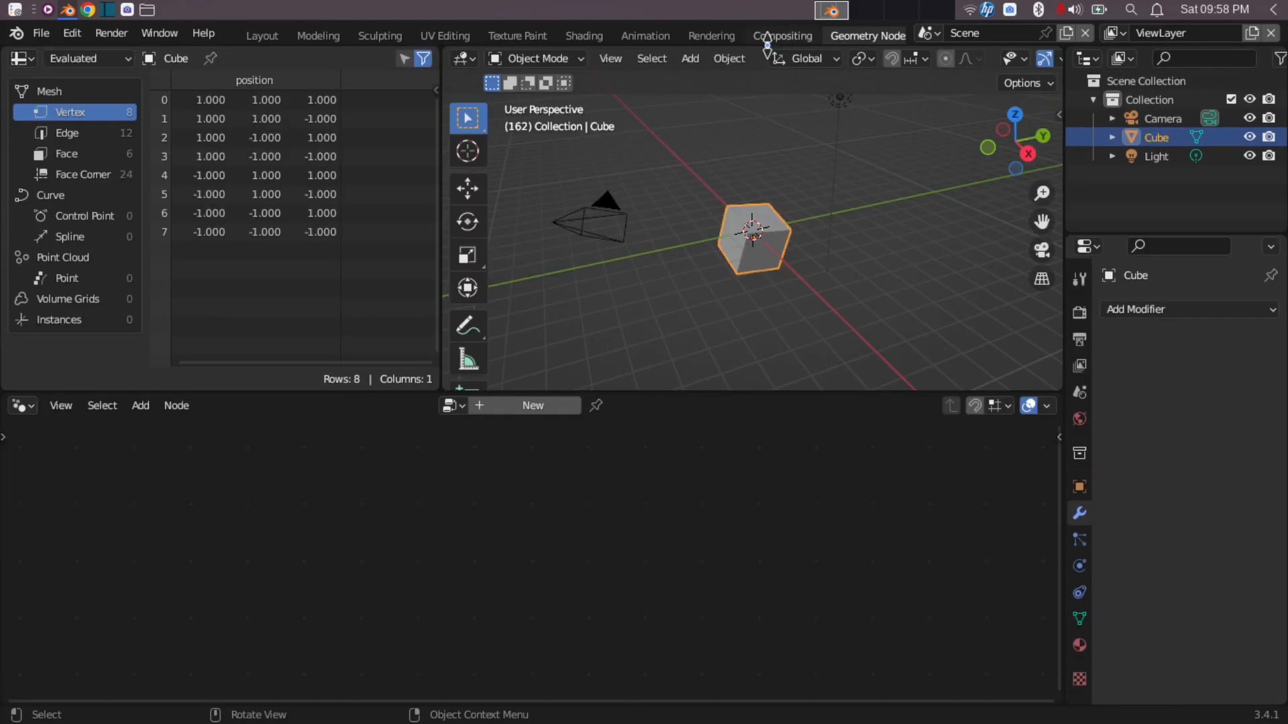
left_click(365, 37)
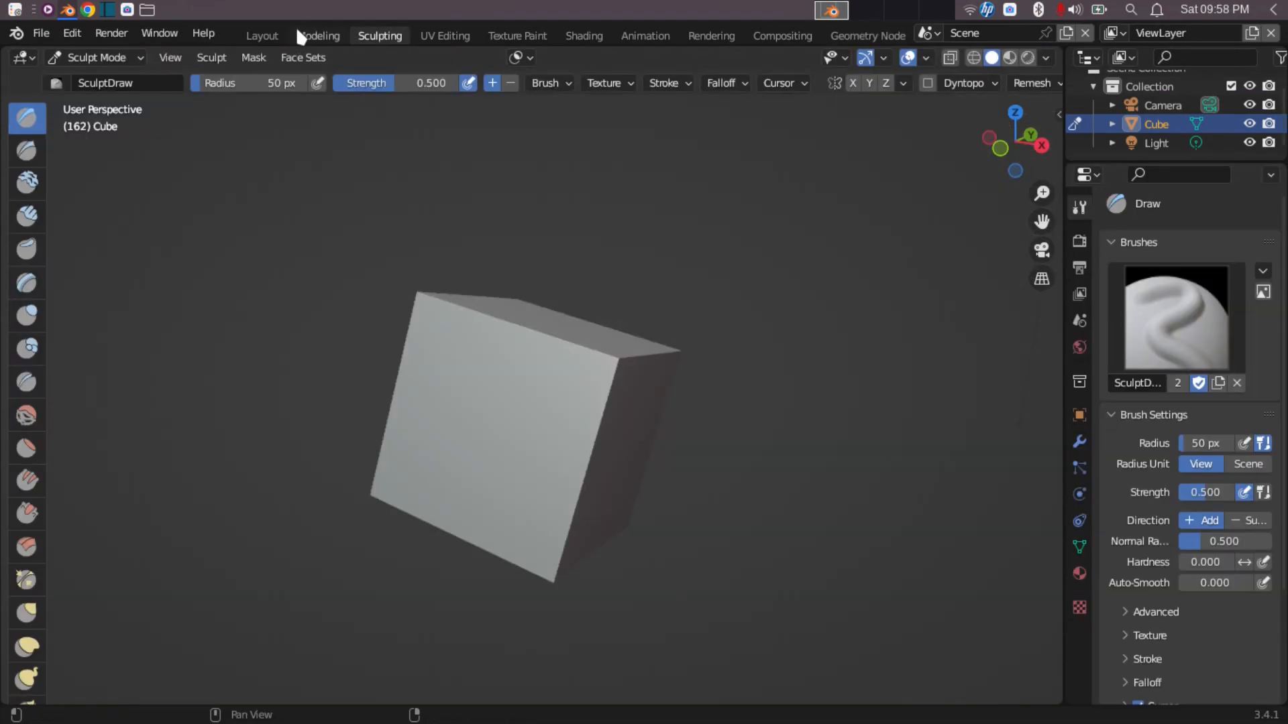
left_click(263, 36)
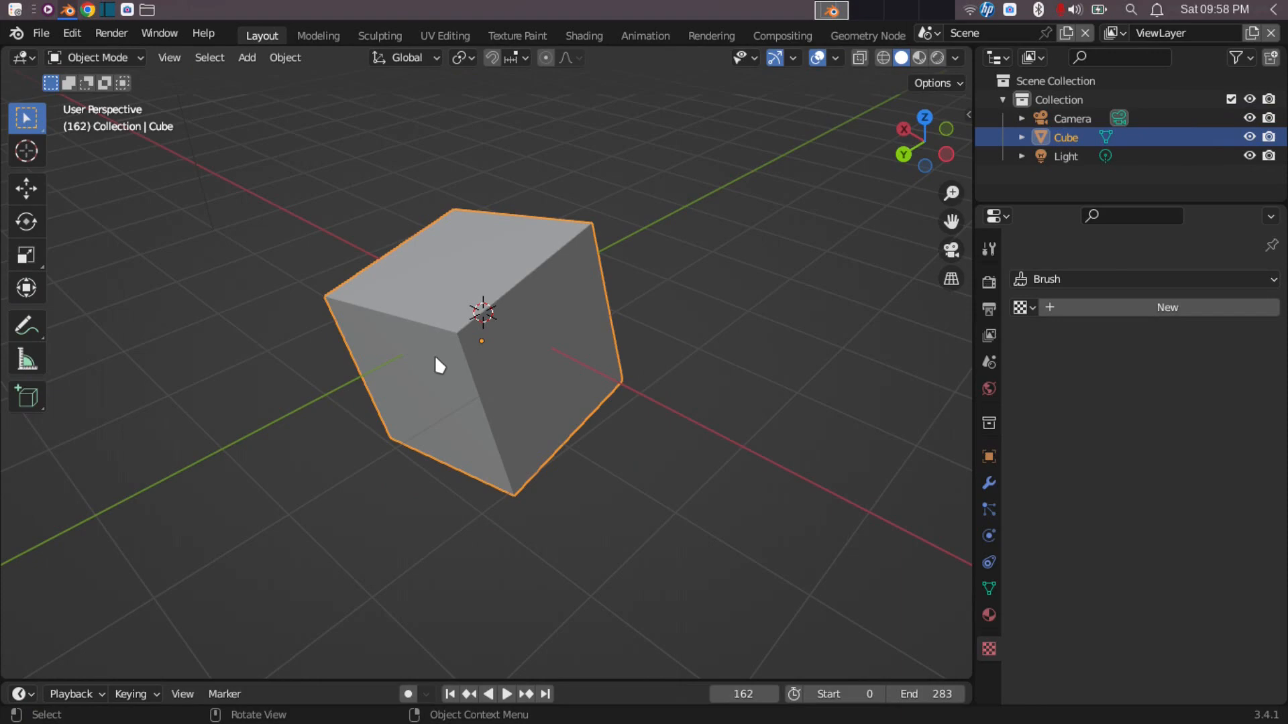